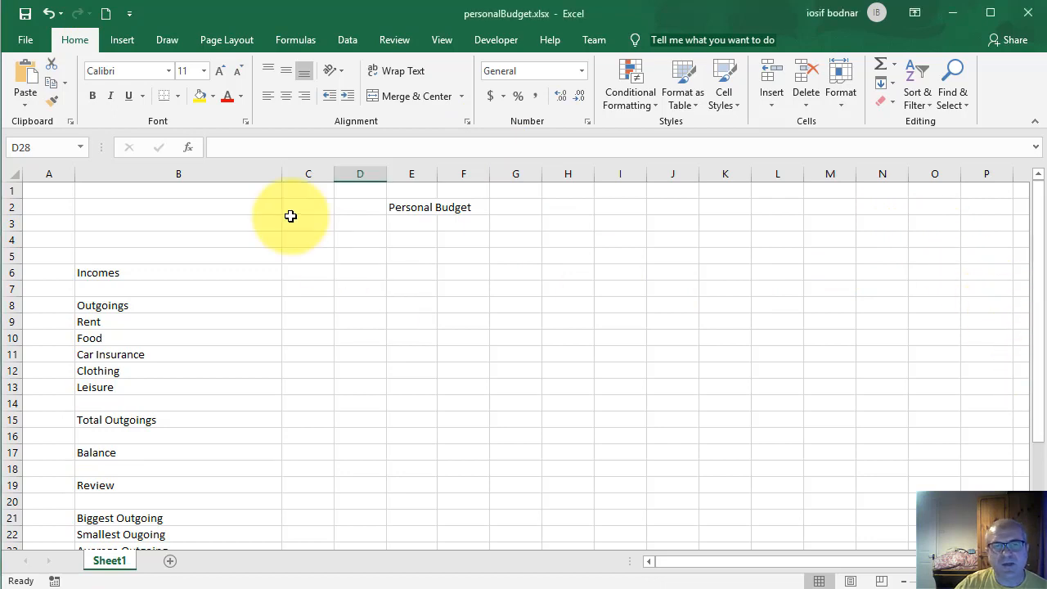
Step: Make the Incomes label in B6 and the Outgoings label in B8 bold
click(101, 273)
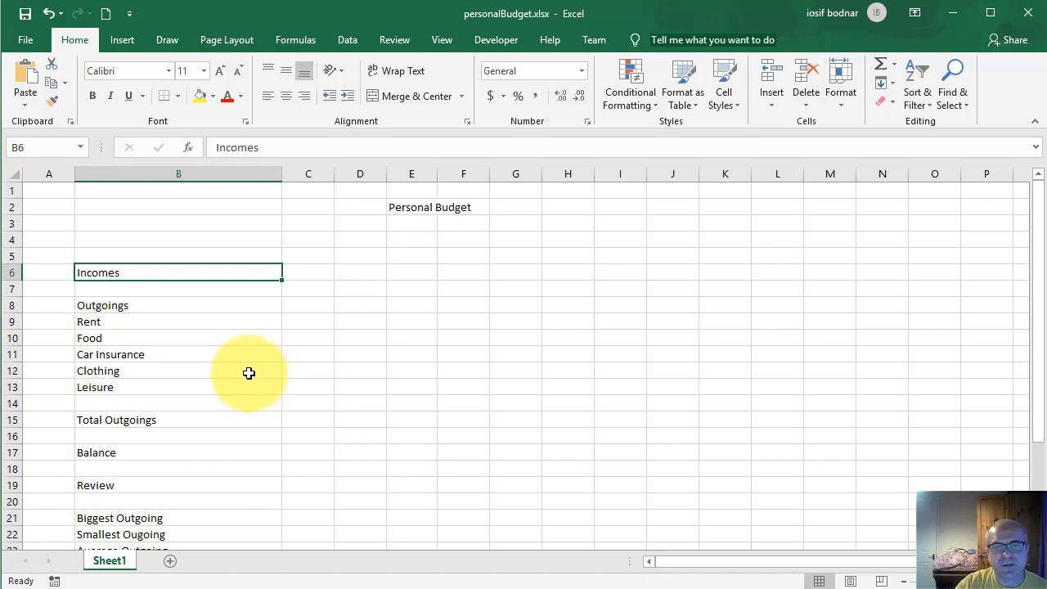
click(97, 306)
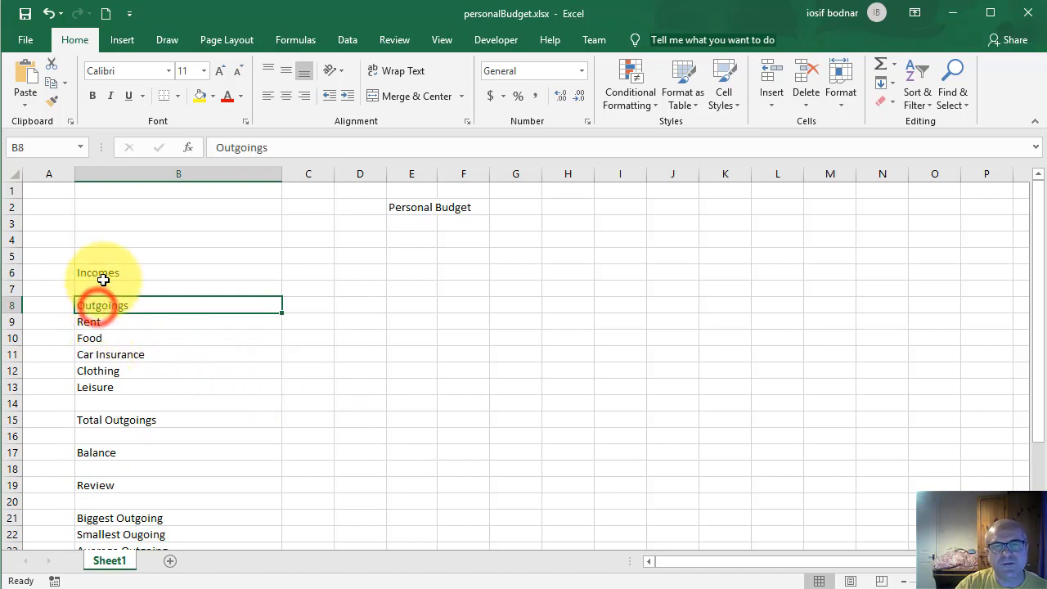
click(103, 271)
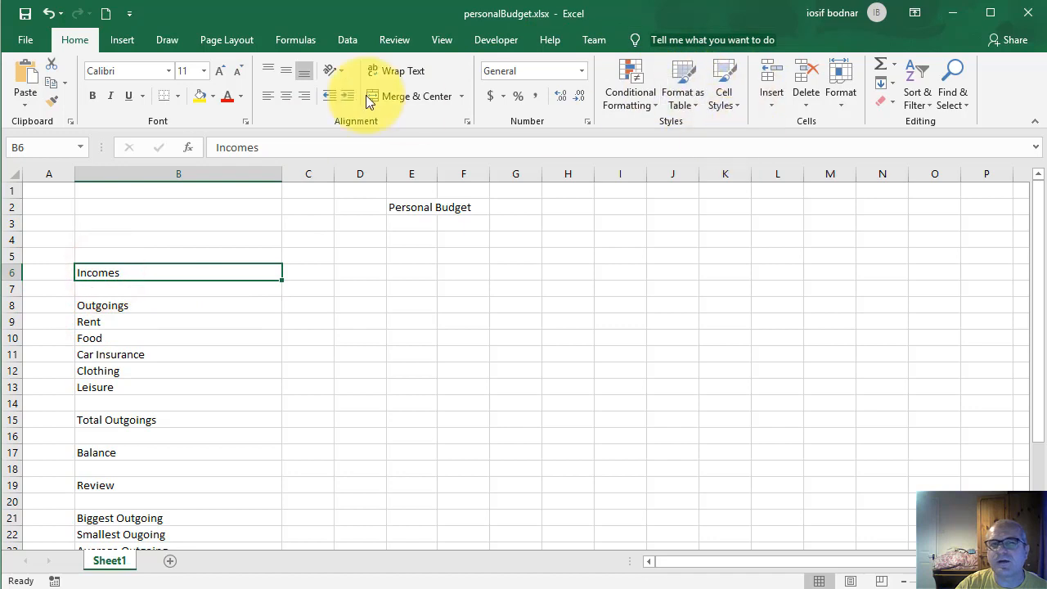
click(92, 96)
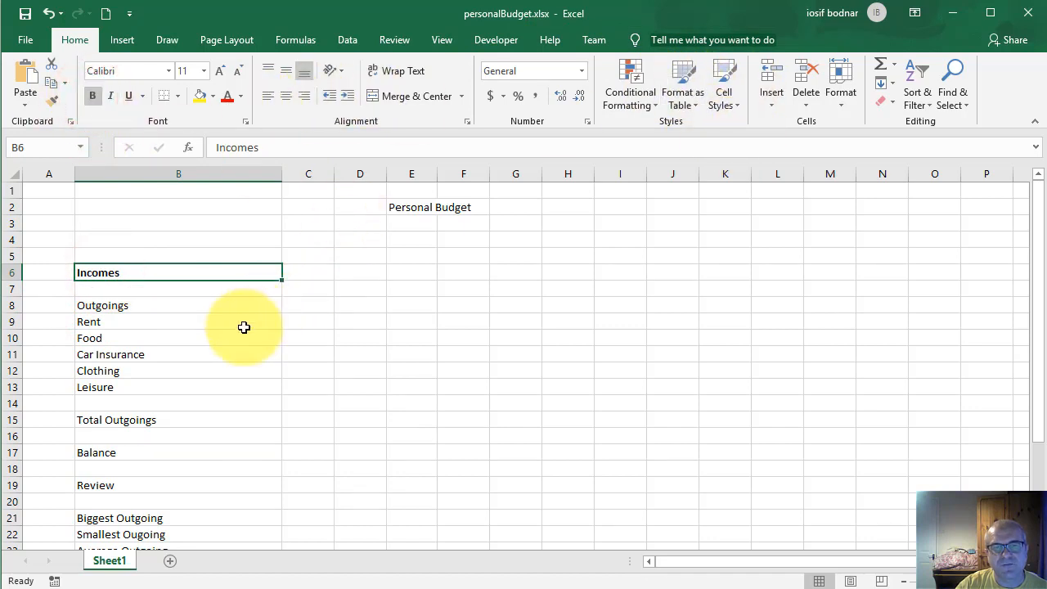
click(114, 306)
click(93, 96)
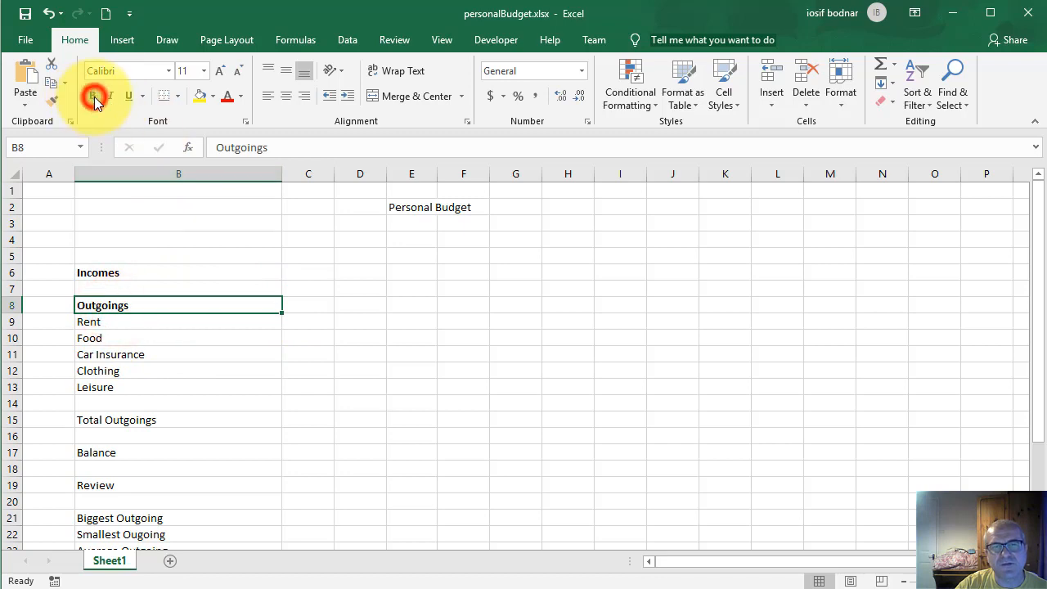
Step: Go through the outgoing categories in B9 to B13, from Rent to Leisure
click(122, 324)
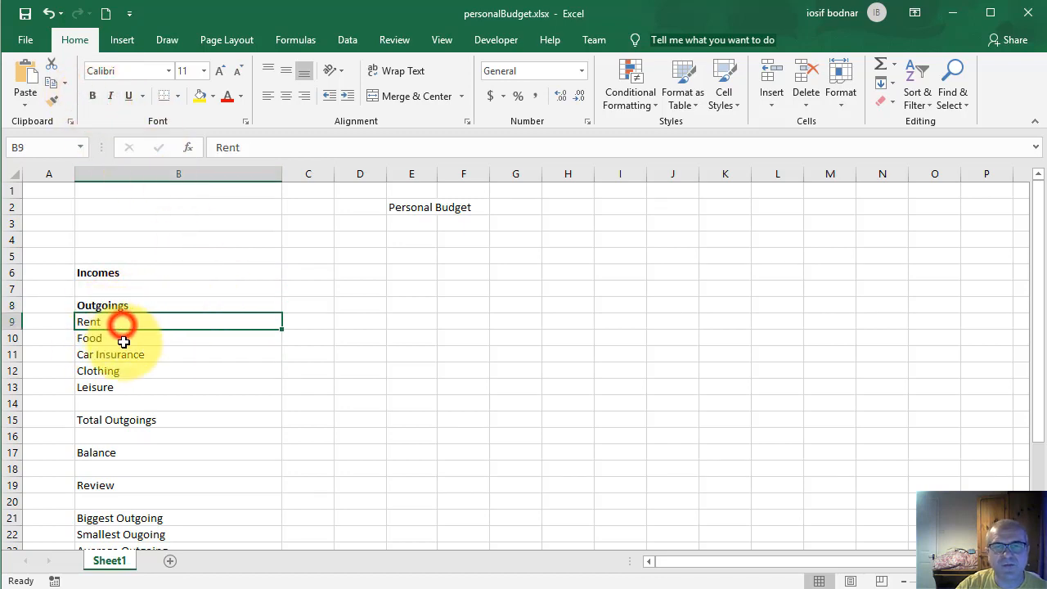
click(117, 338)
click(129, 354)
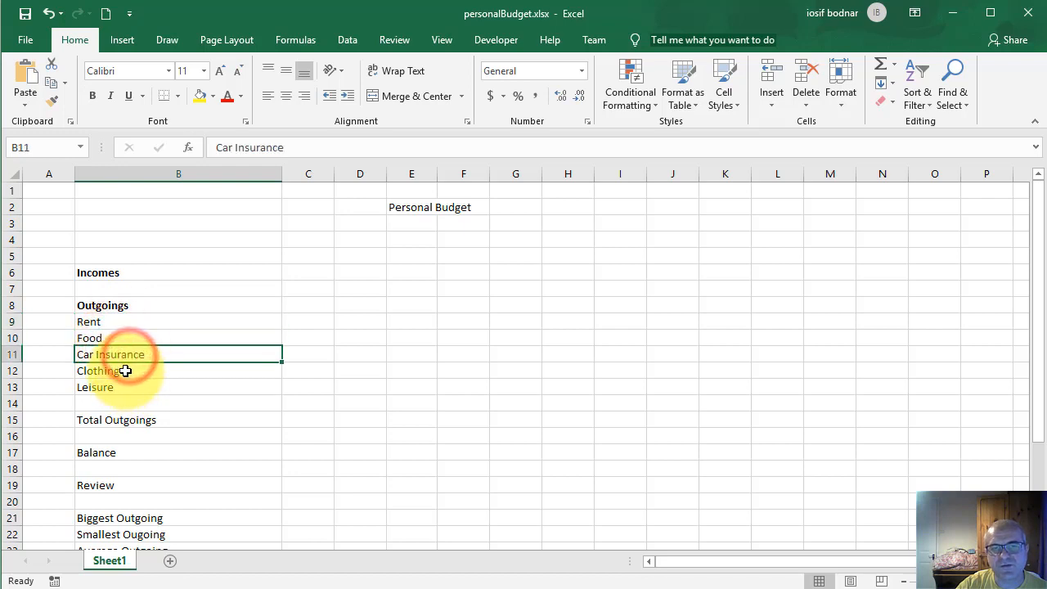
click(123, 370)
click(124, 388)
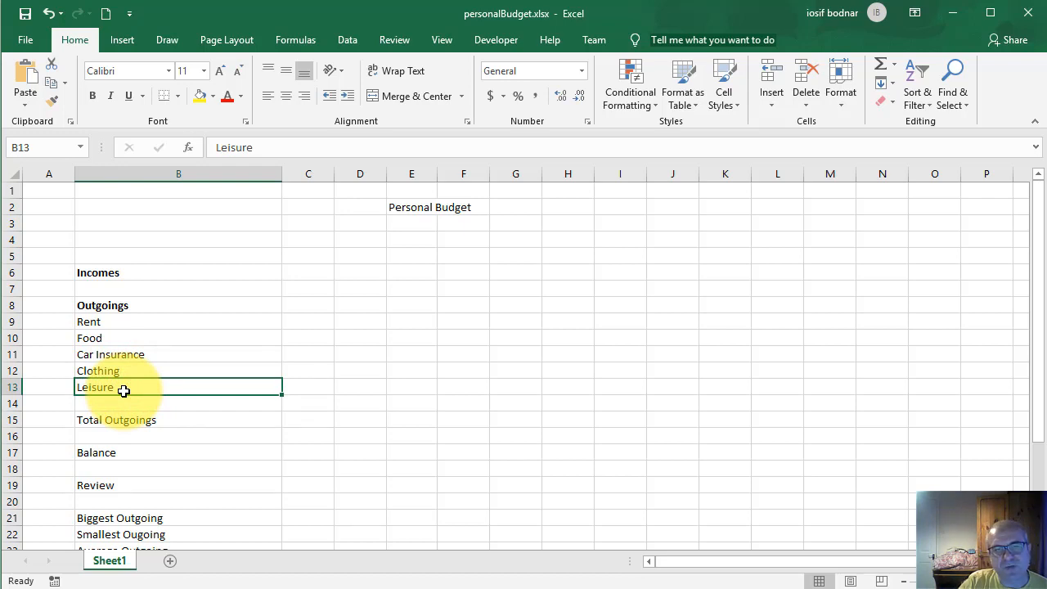
click(98, 325)
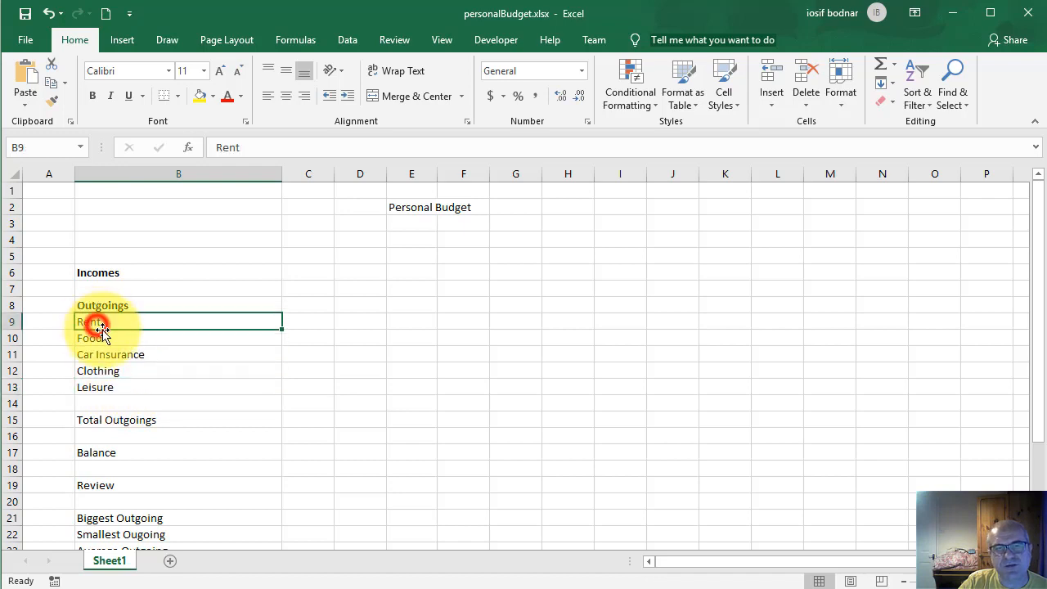
click(93, 340)
click(103, 355)
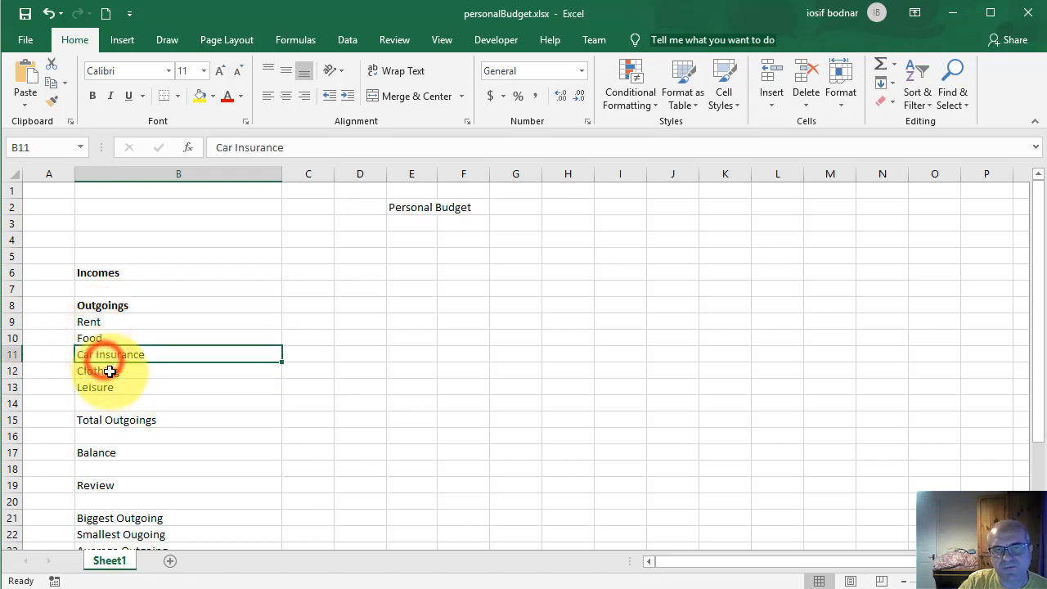
click(105, 371)
click(106, 390)
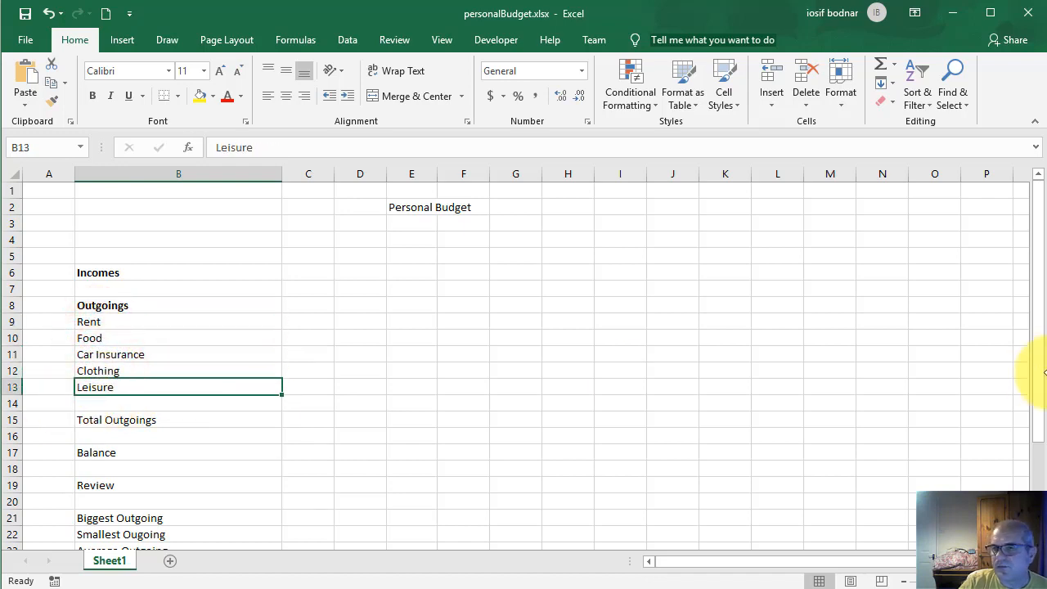
Step: Make the Total Outgoings, Balance and Review labels in column B bold
drag(1039, 422, 1039, 434)
click(129, 372)
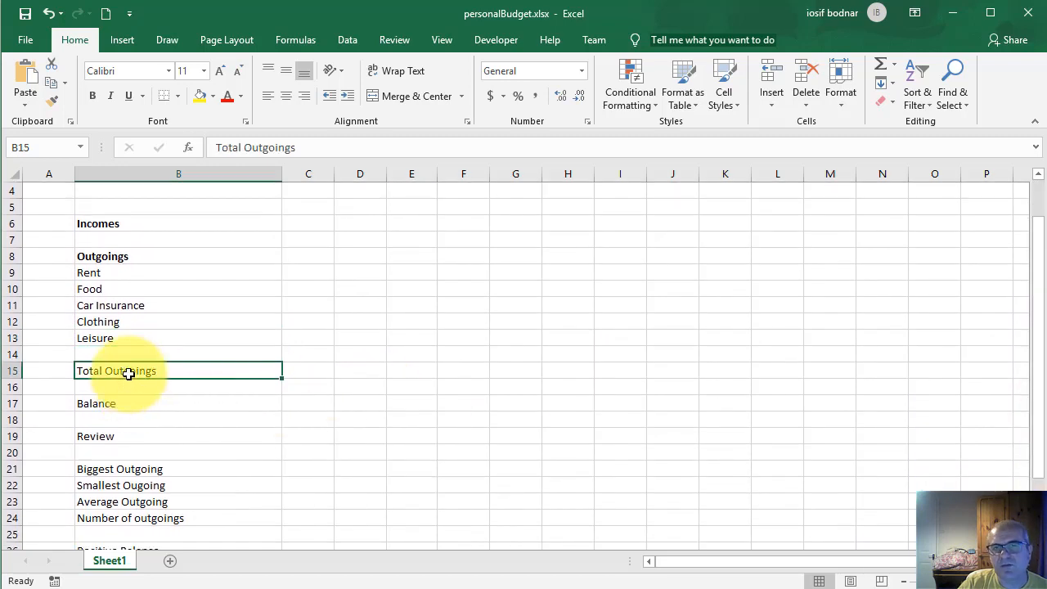
click(93, 98)
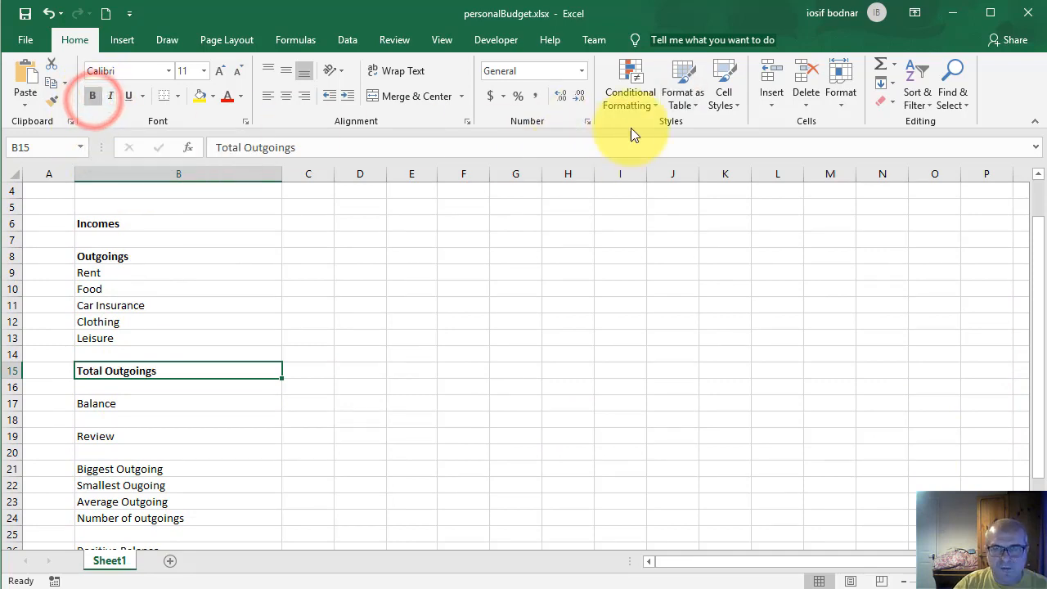
click(117, 408)
click(94, 96)
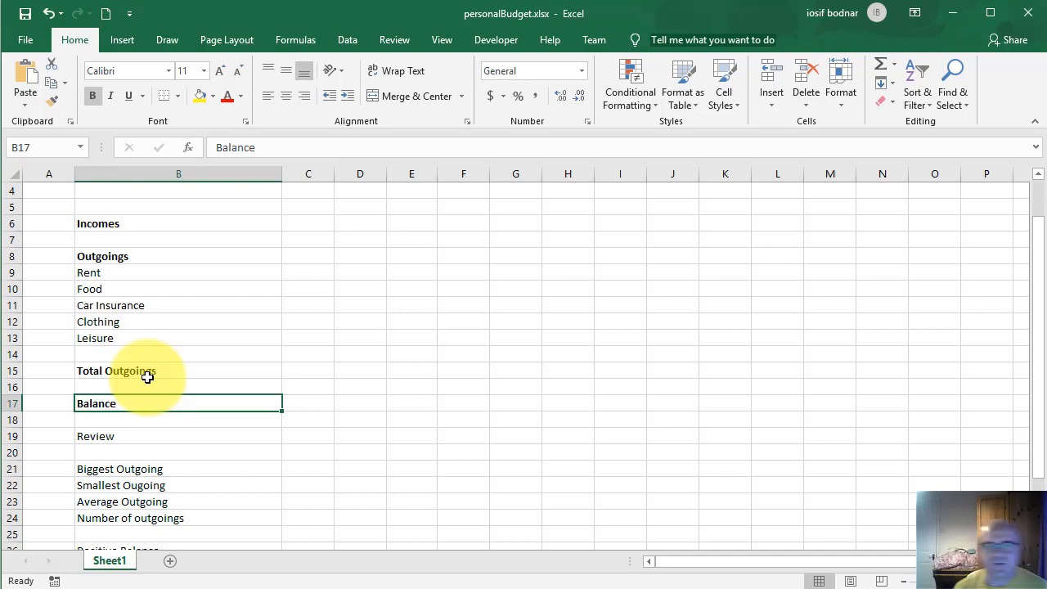
click(102, 435)
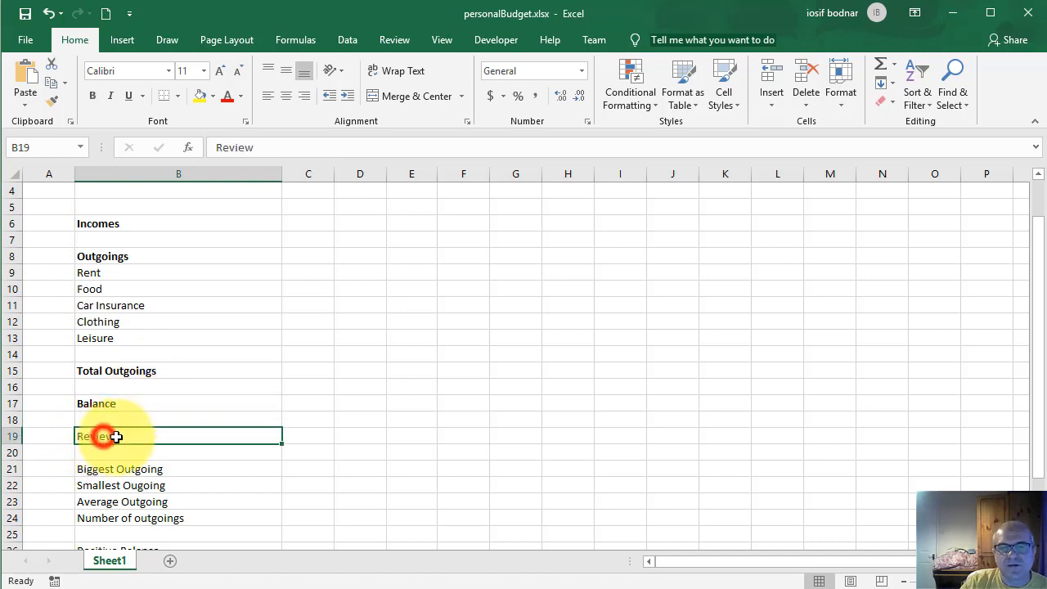
click(96, 99)
Step: Go through the items under the Review heading, from Biggest Outgoing to Number of outgoings
click(140, 470)
click(140, 485)
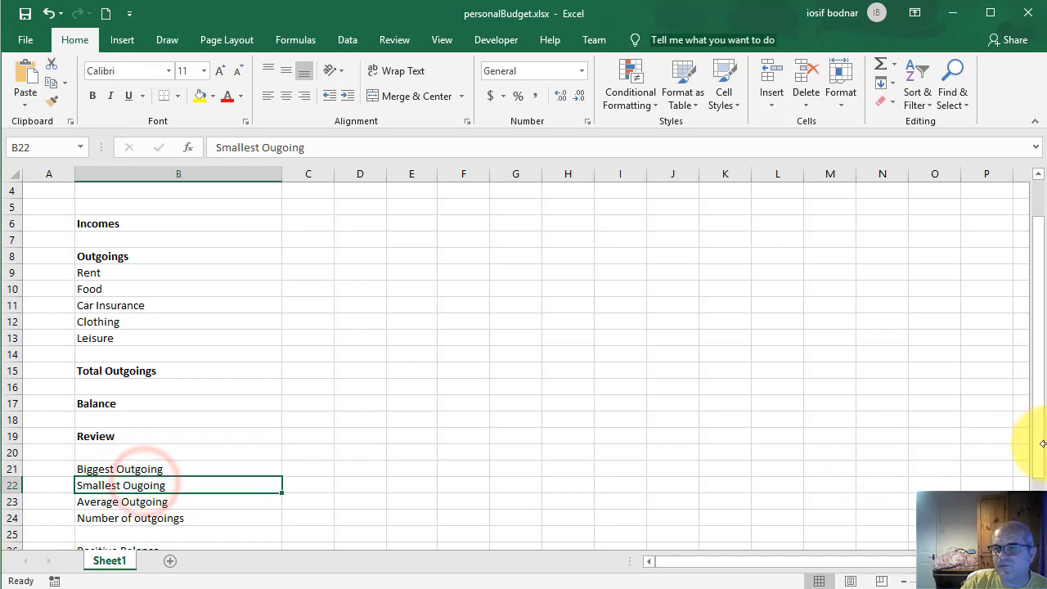
drag(1042, 443, 1033, 462)
click(103, 404)
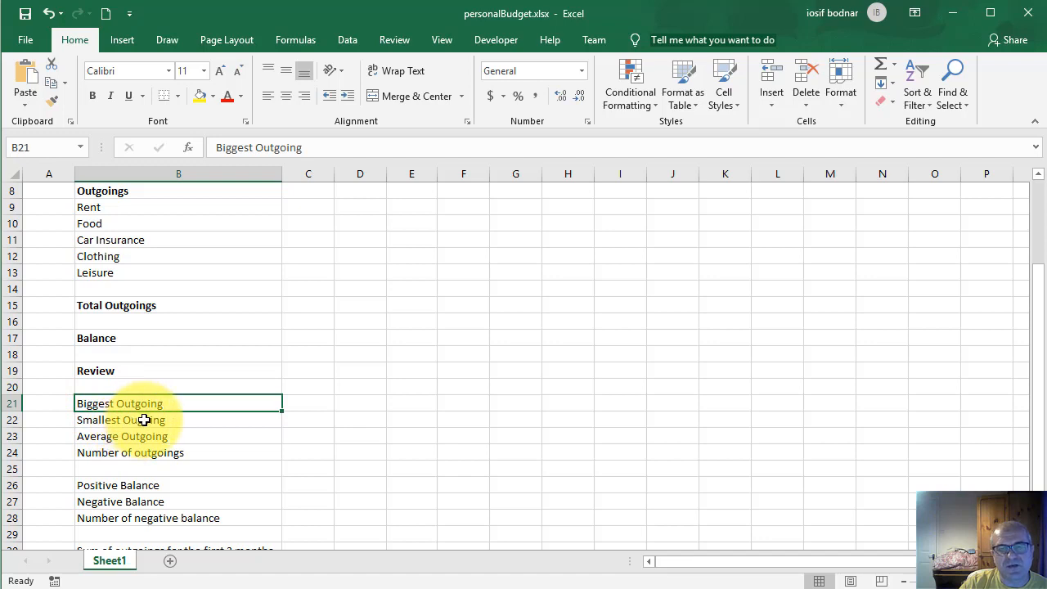
click(144, 420)
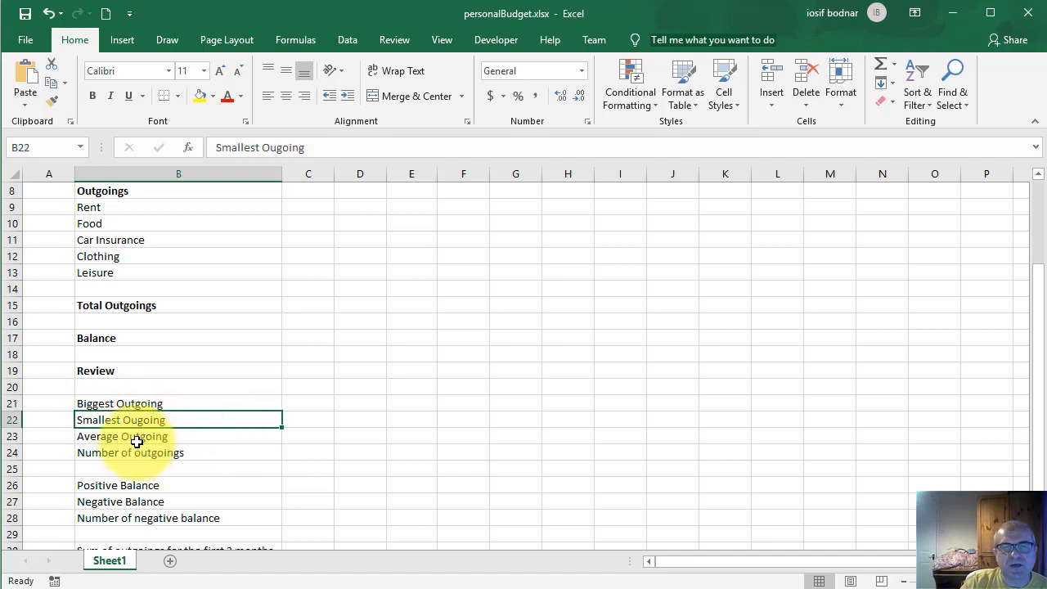
click(136, 438)
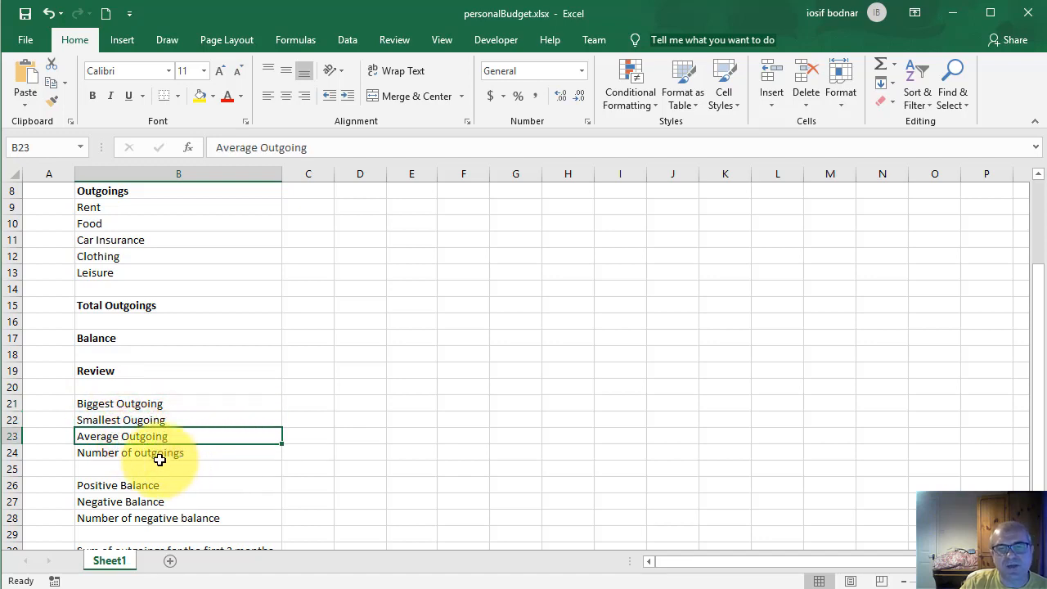
click(159, 459)
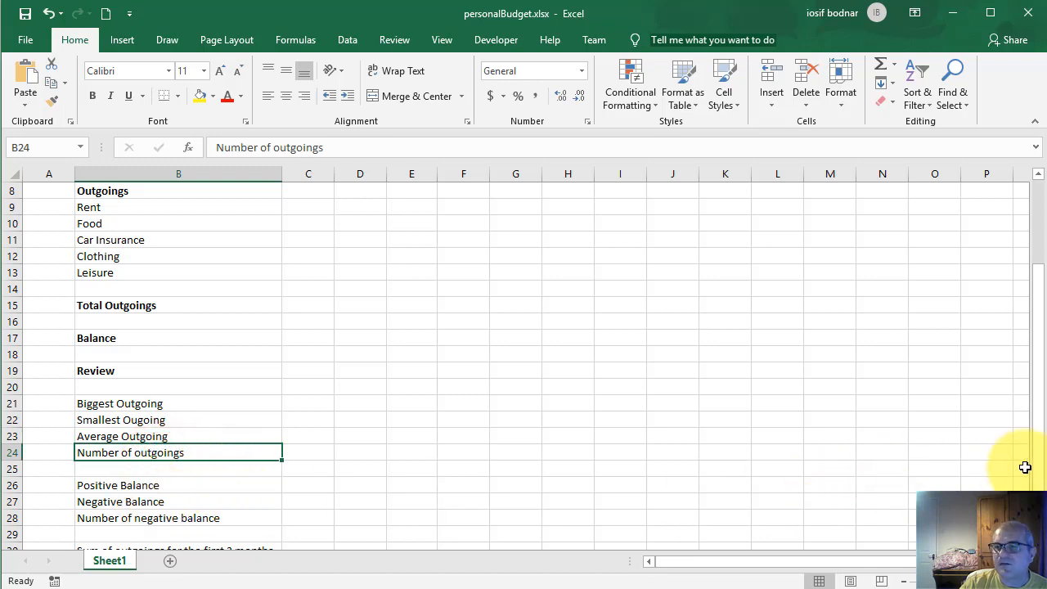
Step: Enter Jan in cell C5 as the first month heading
drag(1043, 466, 1036, 335)
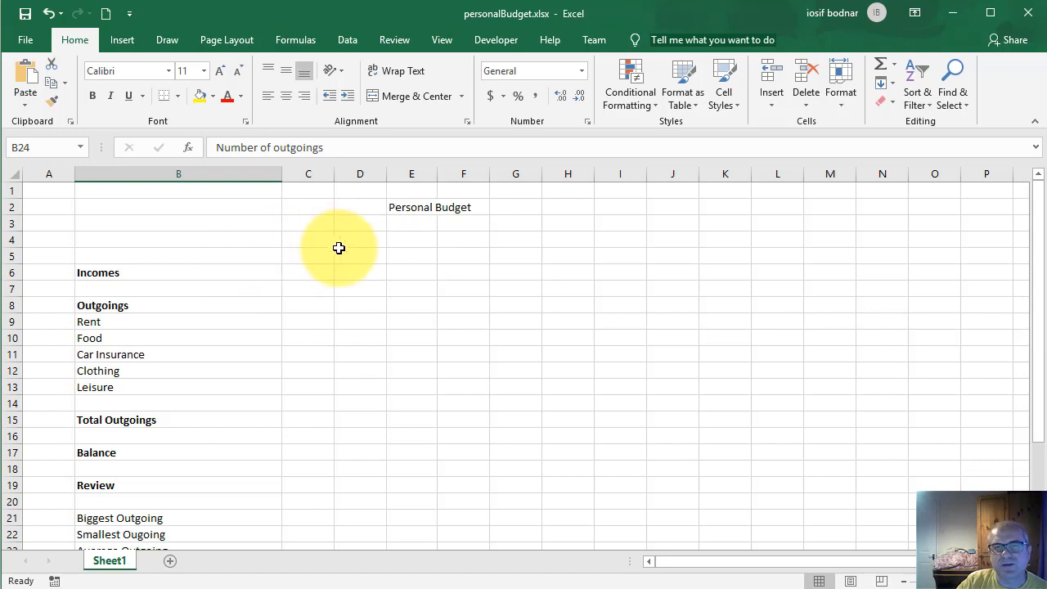
click(312, 256)
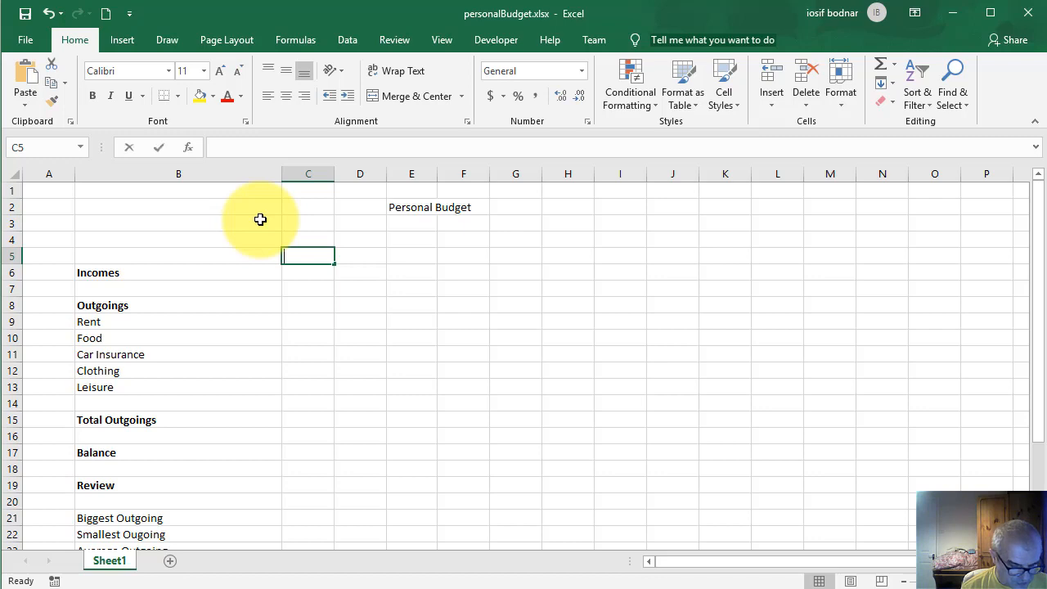
text(Jan)
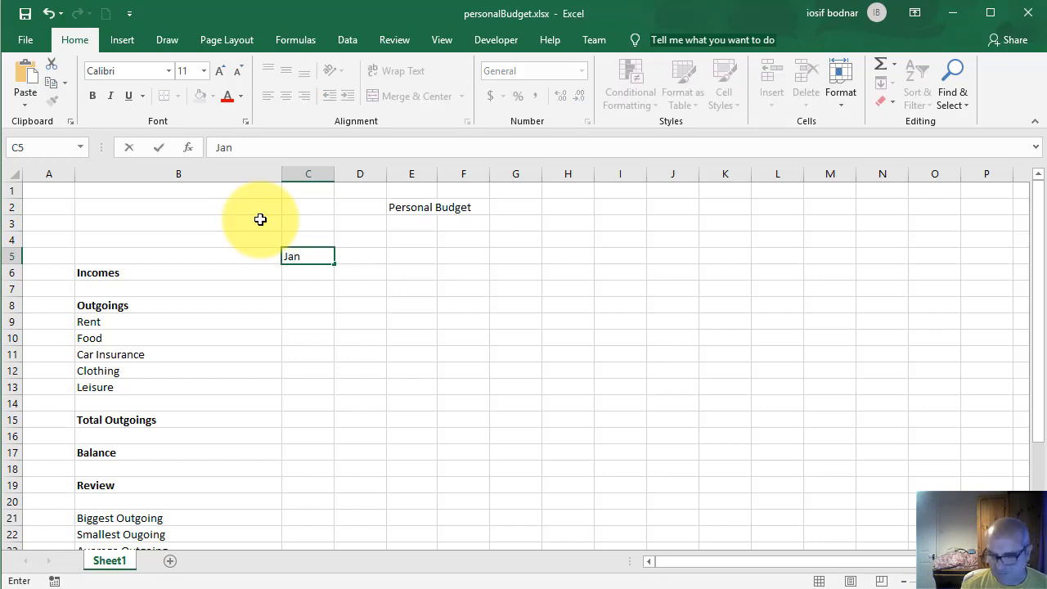
key(Return)
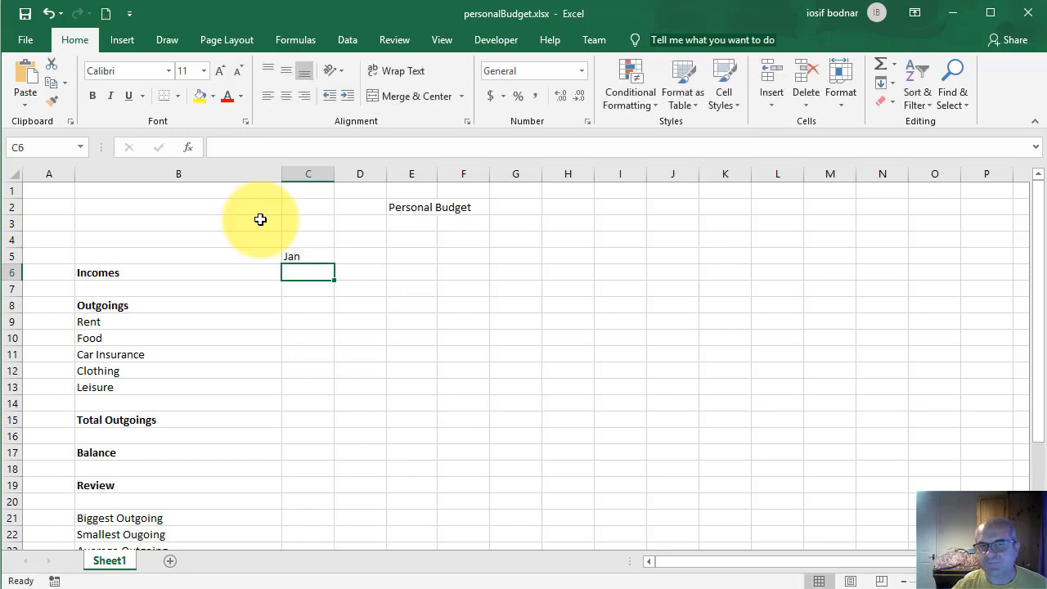
Step: Fill the month series from Jan in C5 across row 5 to column P
click(319, 251)
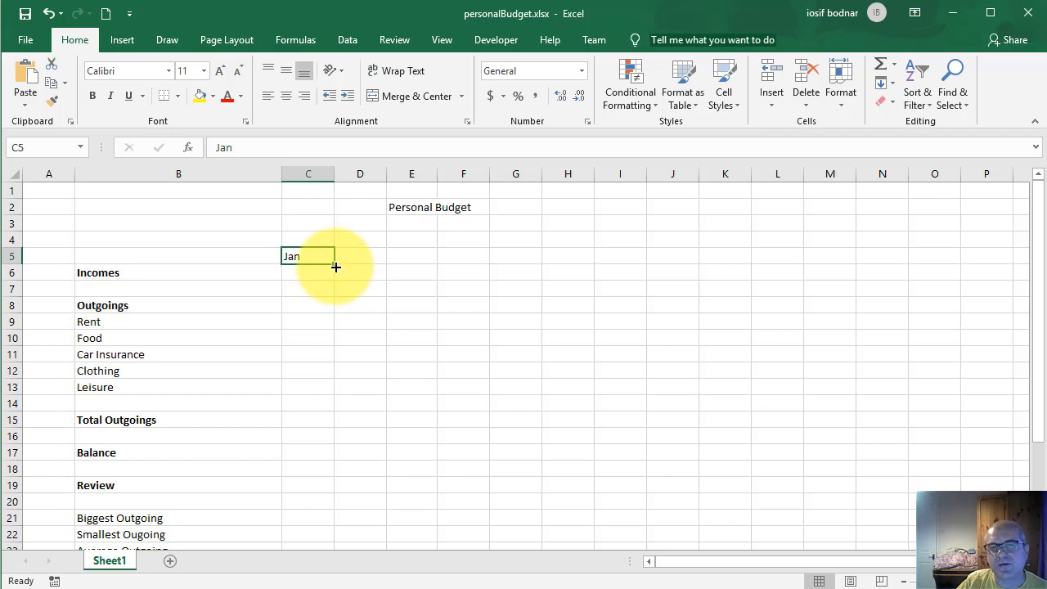
click(336, 267)
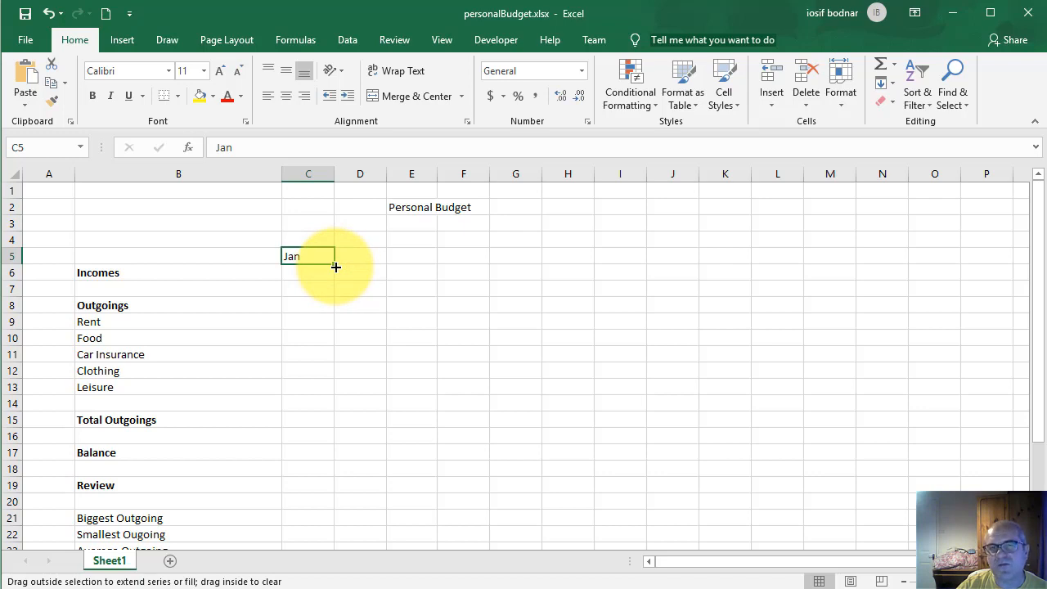
drag(335, 267, 1010, 256)
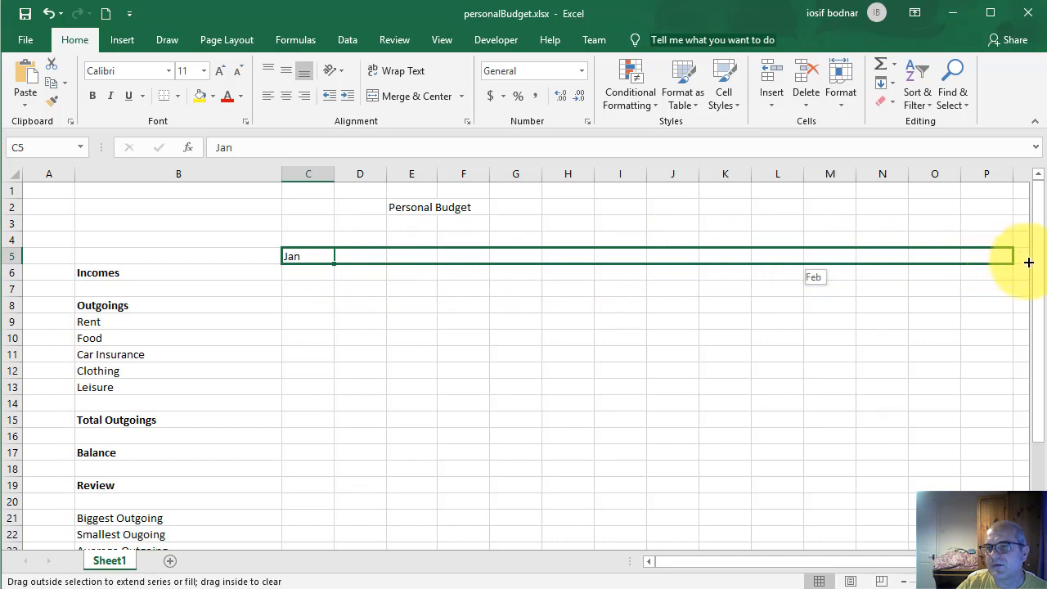
drag(1027, 264, 754, 259)
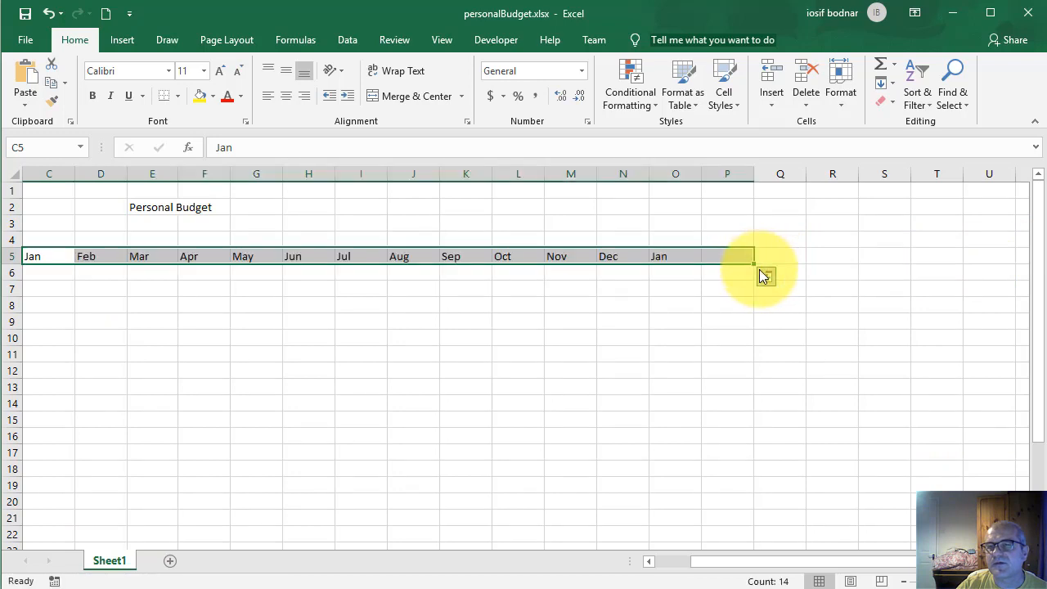
Step: Delete the surplus Jan and Feb headings after Dec in O5 and P5
click(669, 256)
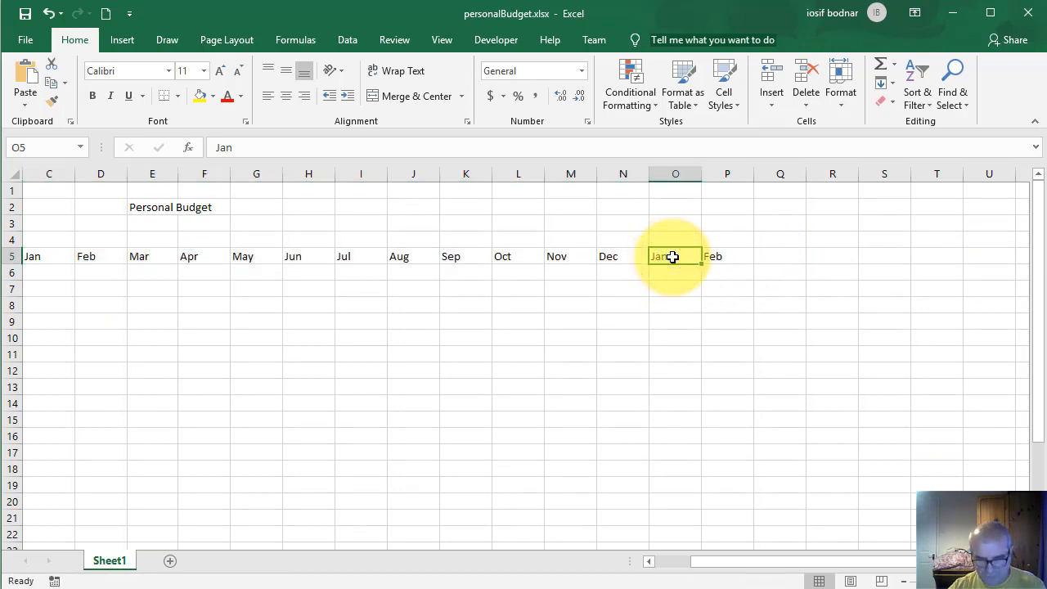
key(Delete)
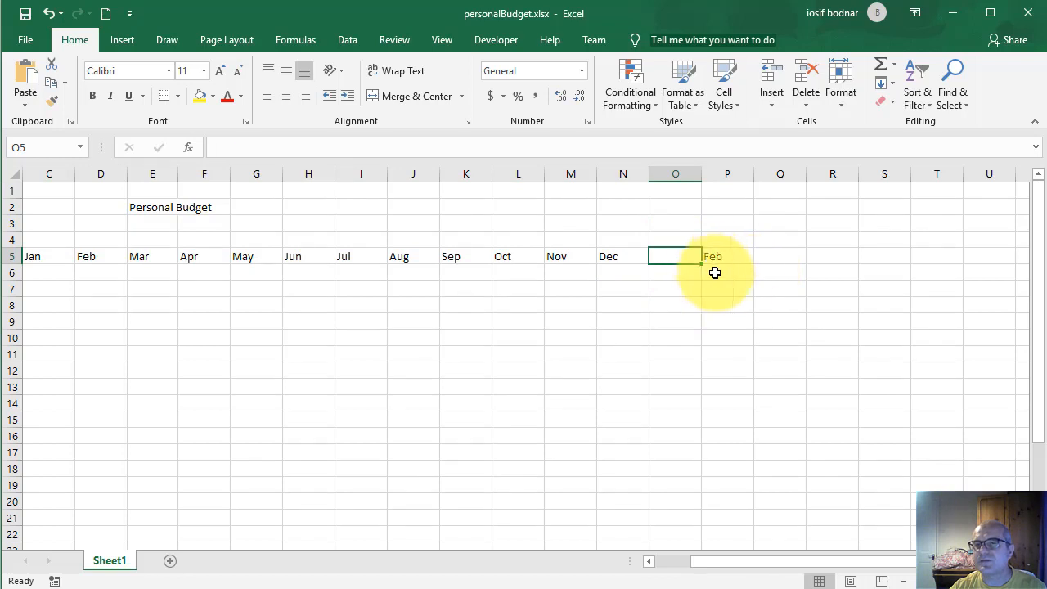
click(717, 257)
key(Delete)
Step: Enter the heading Total in O5 after Dec and make it bold
click(668, 256)
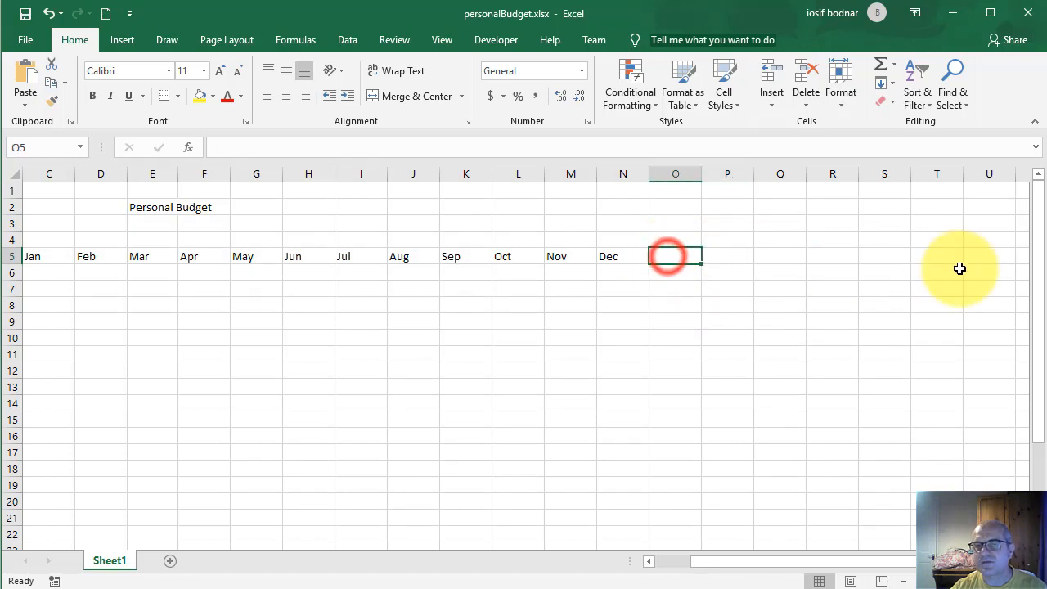
text(To)
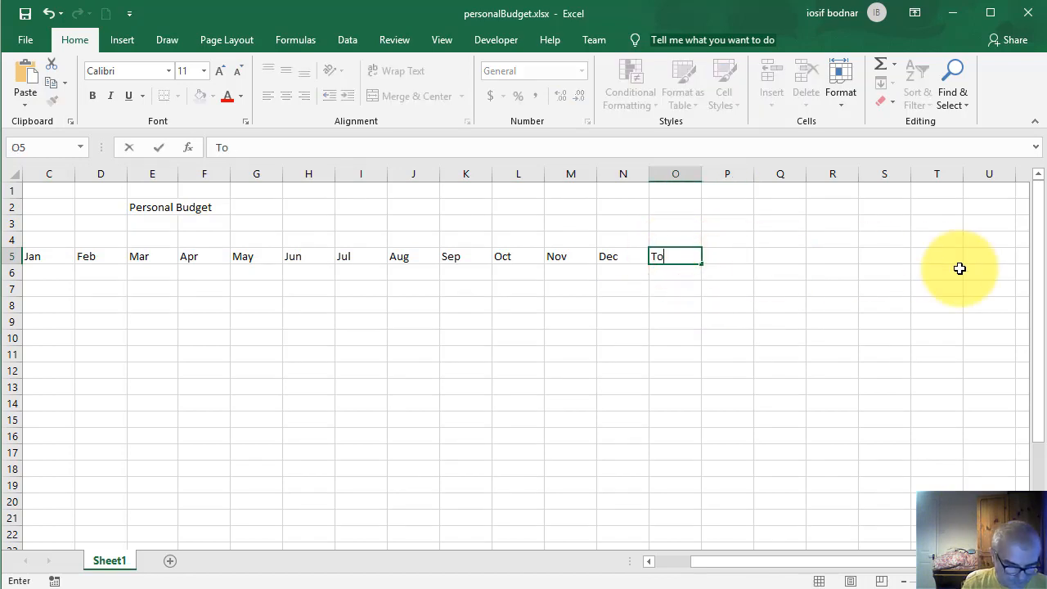
text(tal)
key(Return)
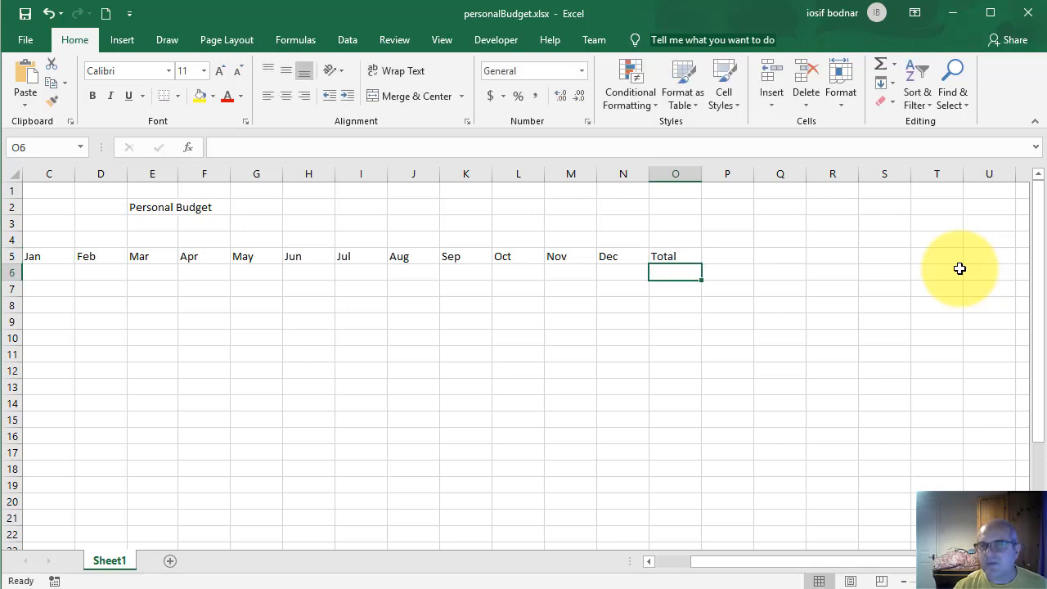
click(669, 257)
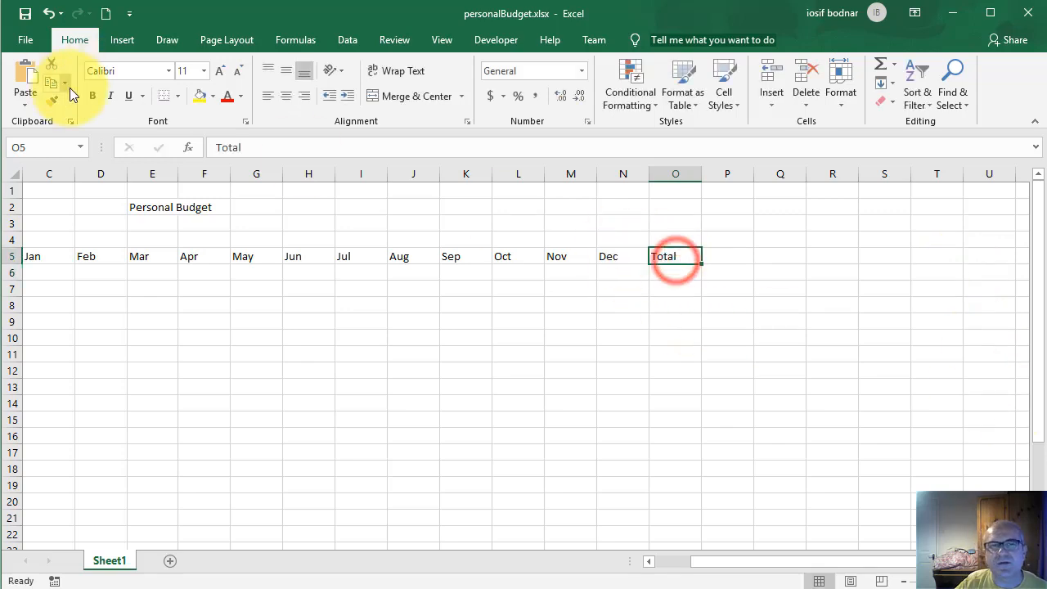
click(97, 96)
Step: Check the month headings in row 5 one by one, from Jan in C5 to Dec in N5
drag(741, 566, 724, 571)
click(258, 256)
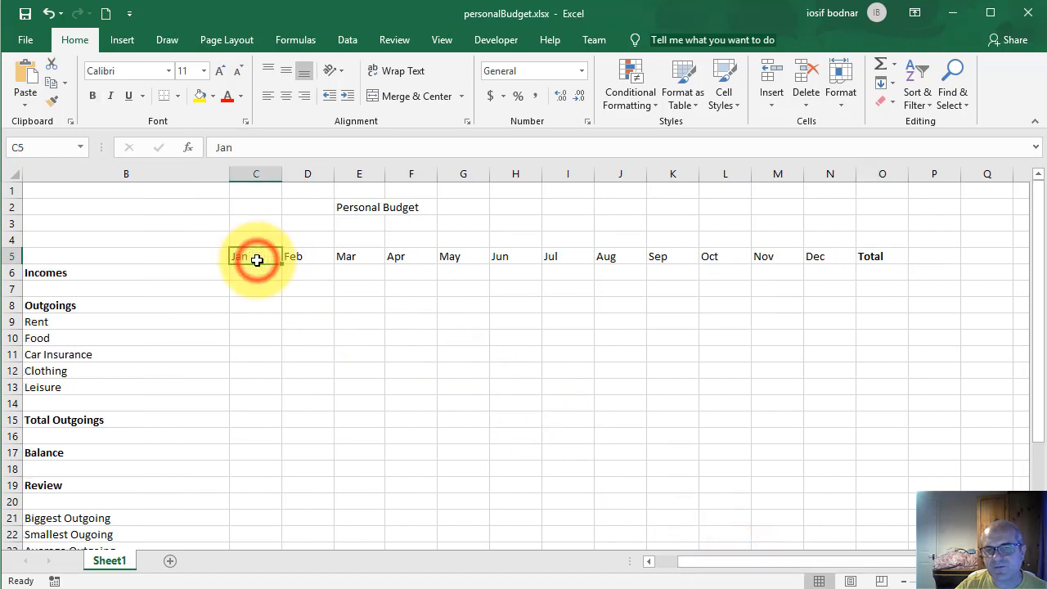
click(297, 259)
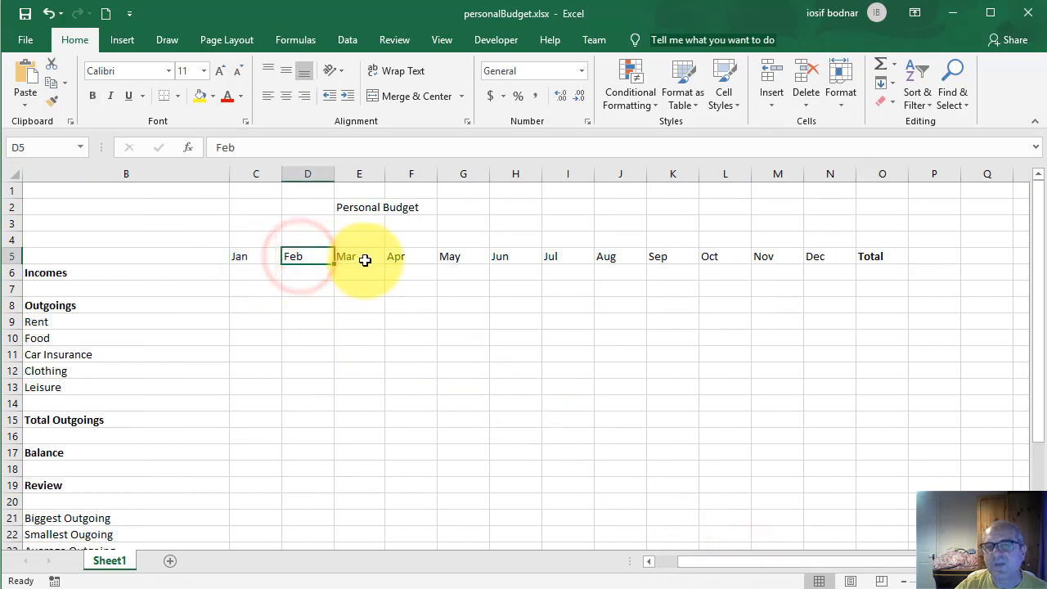
click(364, 258)
click(411, 257)
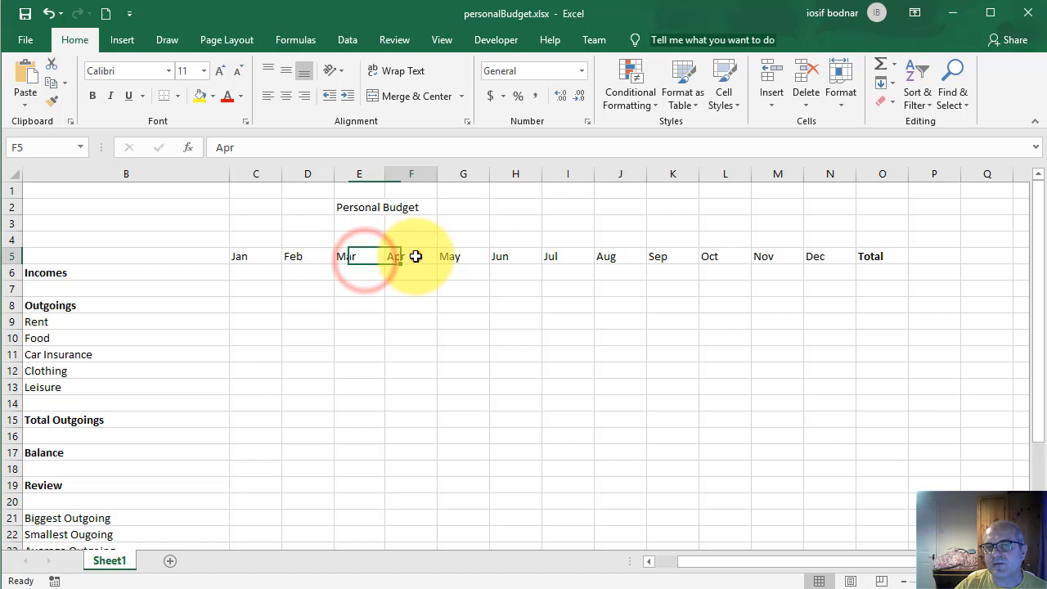
click(464, 257)
click(513, 260)
click(573, 259)
click(620, 262)
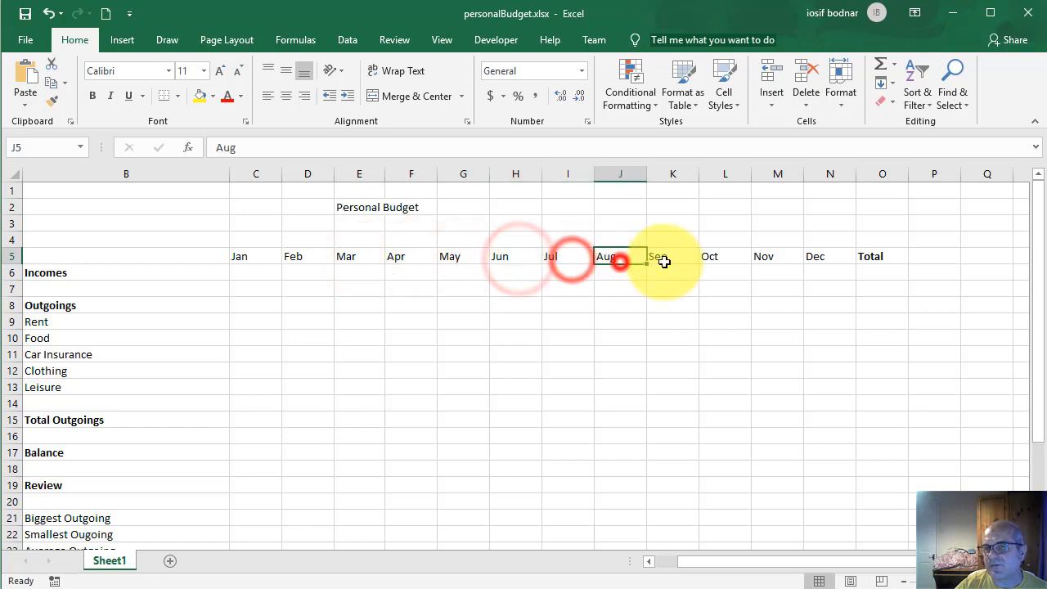
click(664, 257)
click(723, 257)
click(777, 257)
click(823, 257)
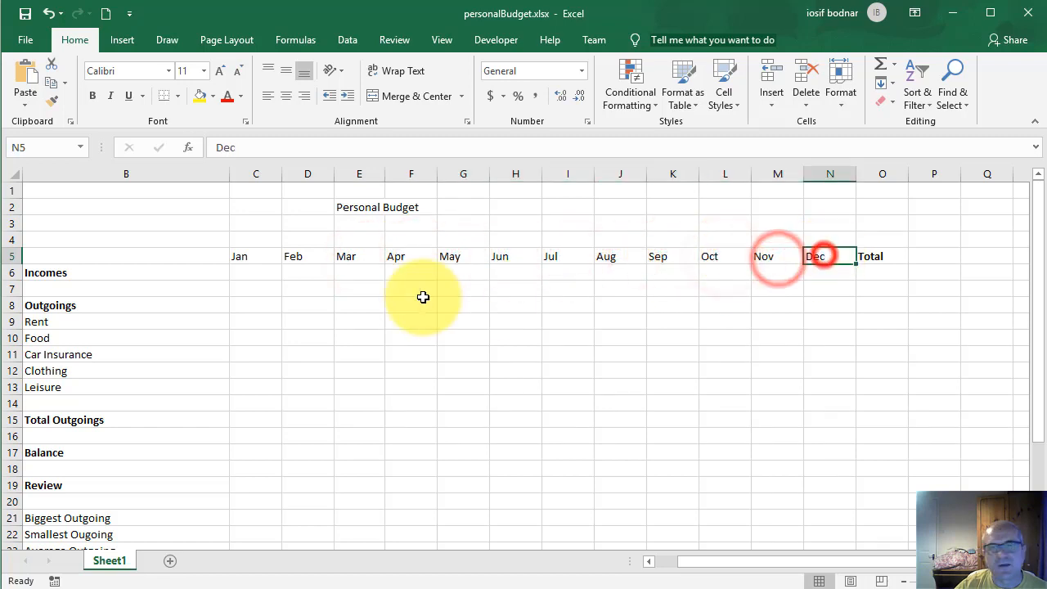
click(248, 258)
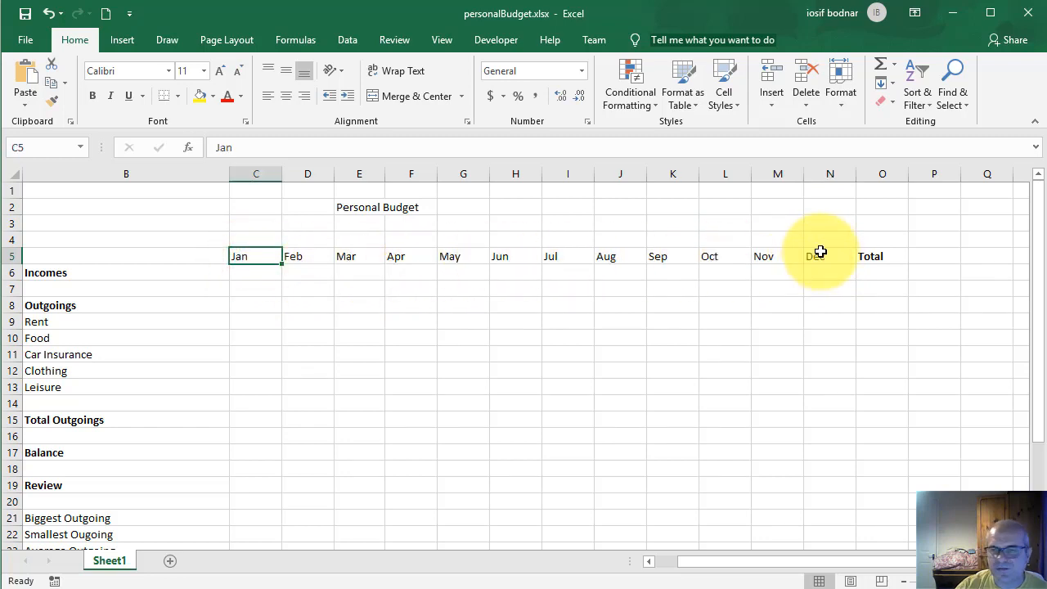
Step: Enter an income of 1500 for Jan in C6 and fill it across to Dec in N6
drag(733, 563, 708, 573)
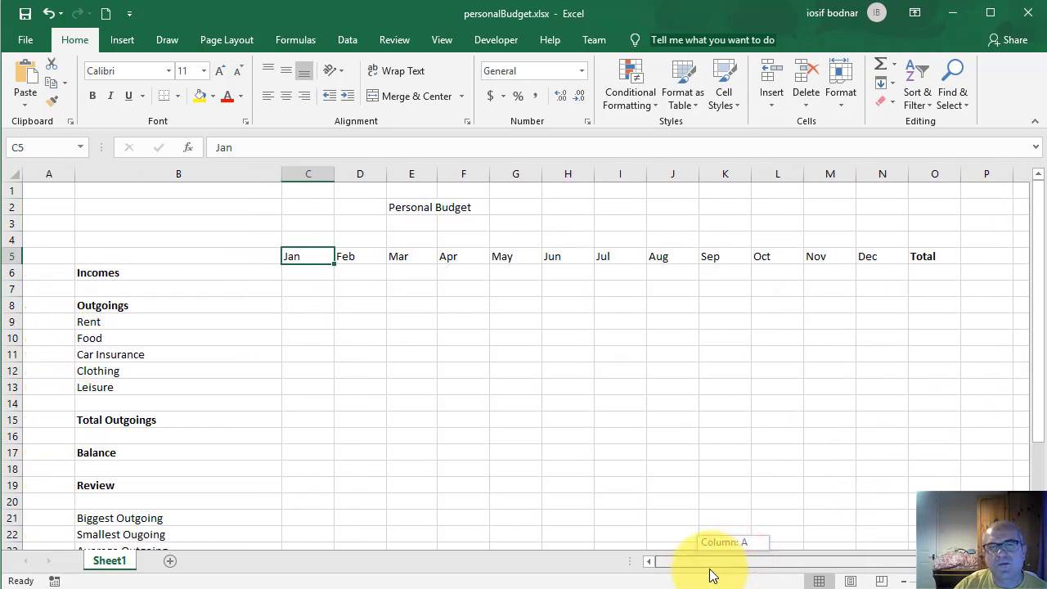
click(303, 272)
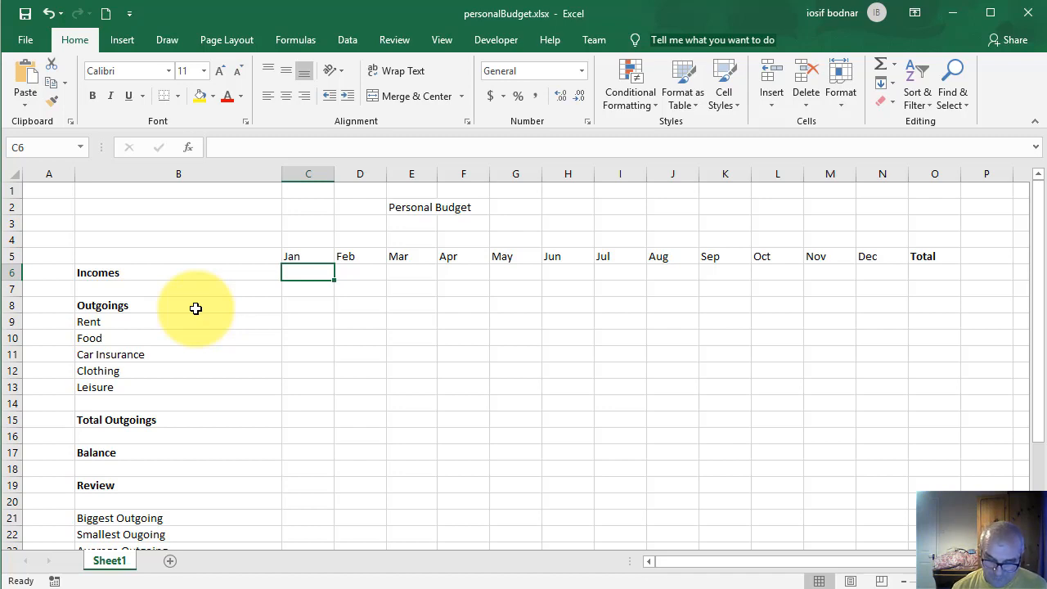
text(1)
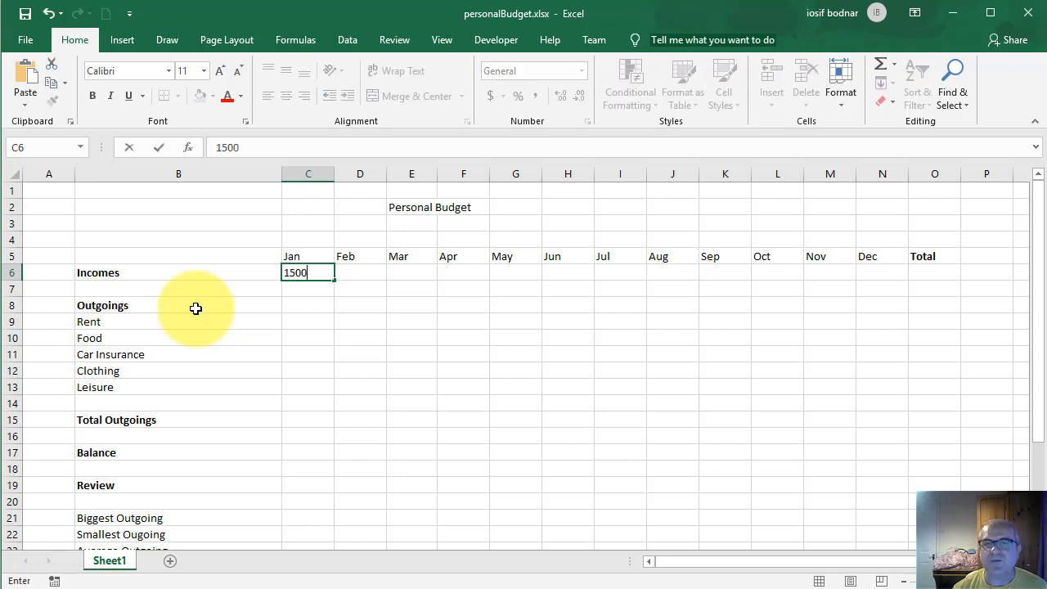
text(500)
key(Return)
click(325, 272)
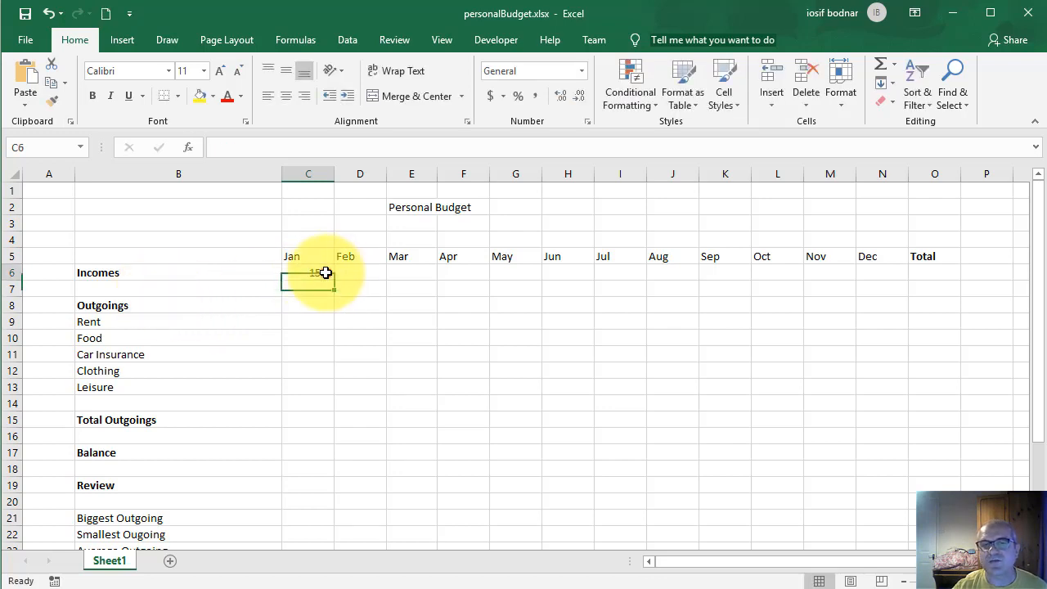
drag(333, 280, 895, 270)
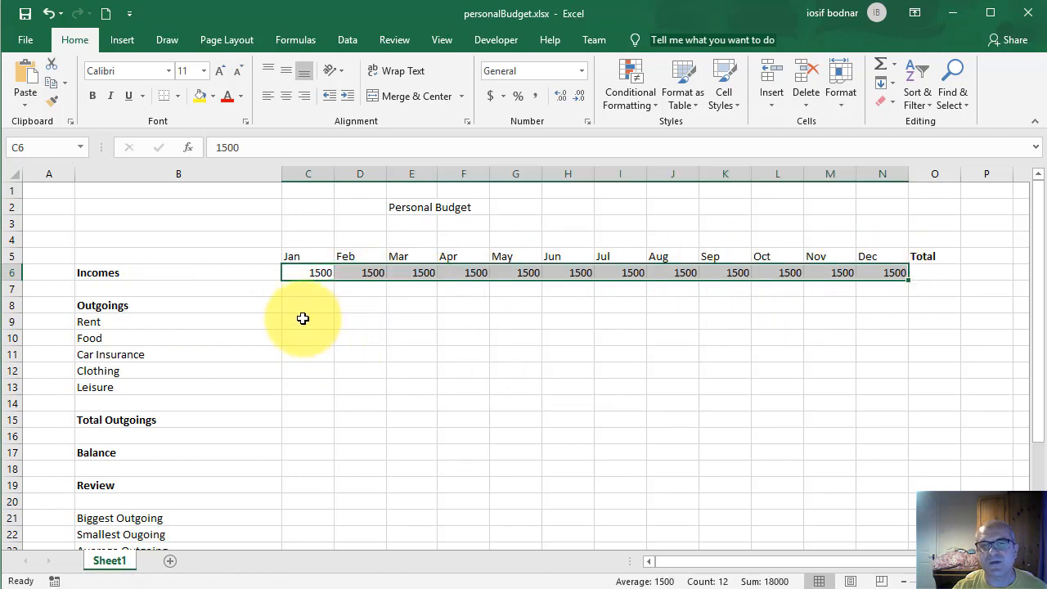
Step: Enter 500 as the Jan Rent in C9 and fill it across to Dec in N9
click(300, 304)
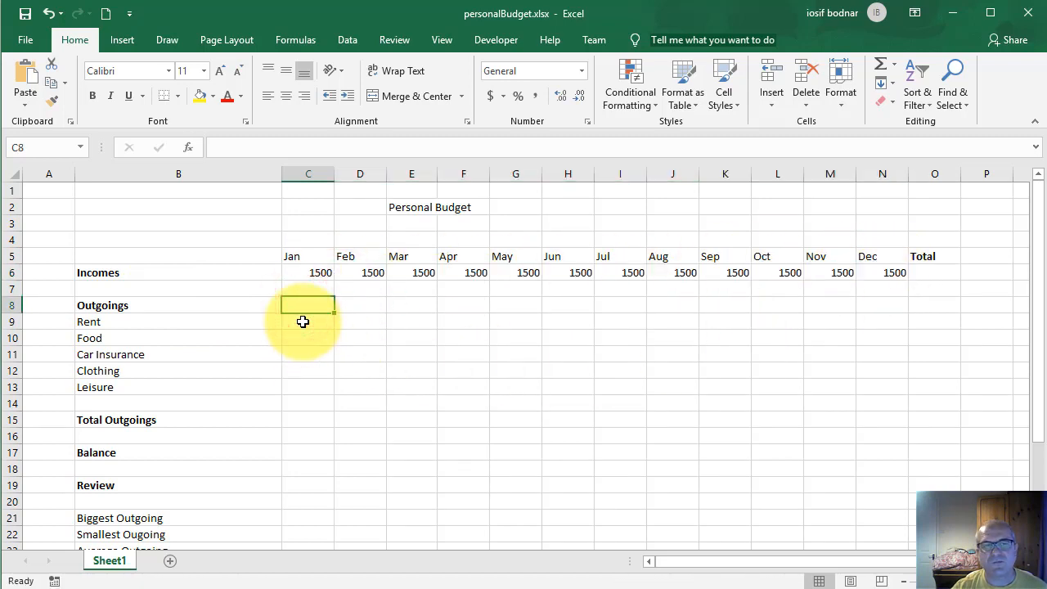
click(311, 321)
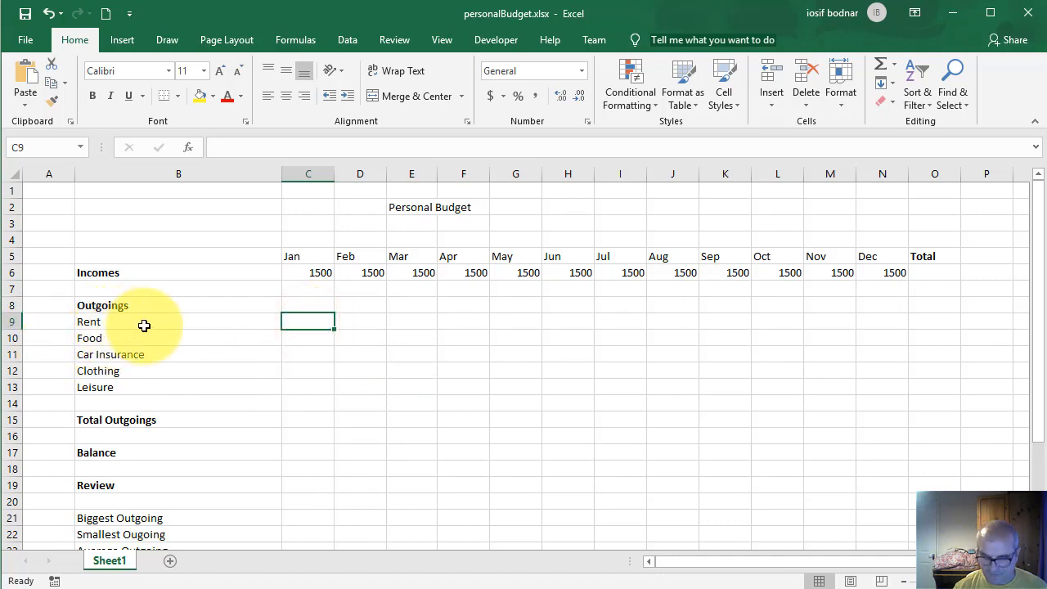
text(500)
key(Return)
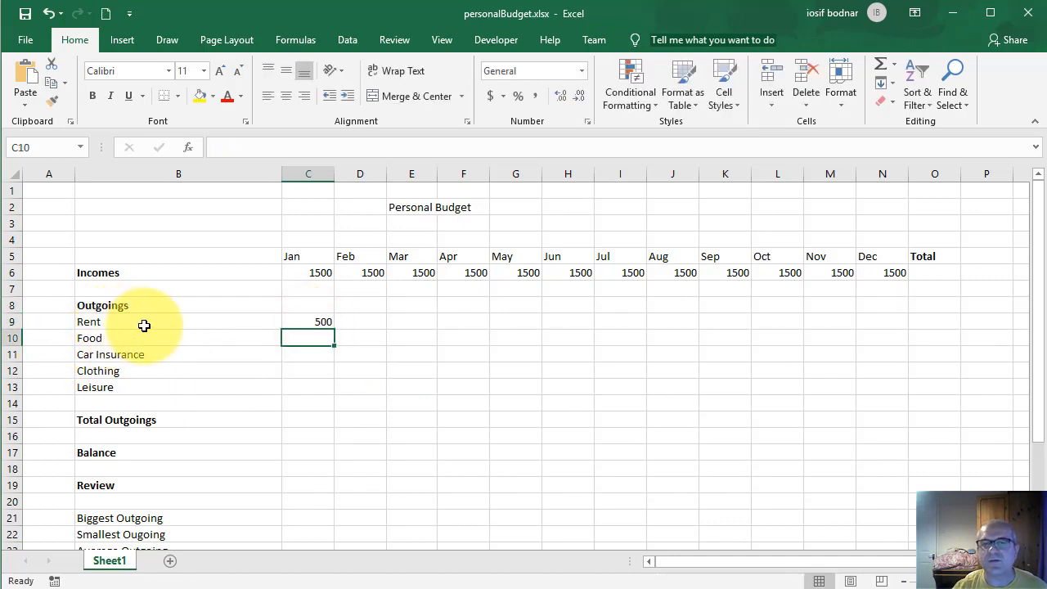
click(319, 321)
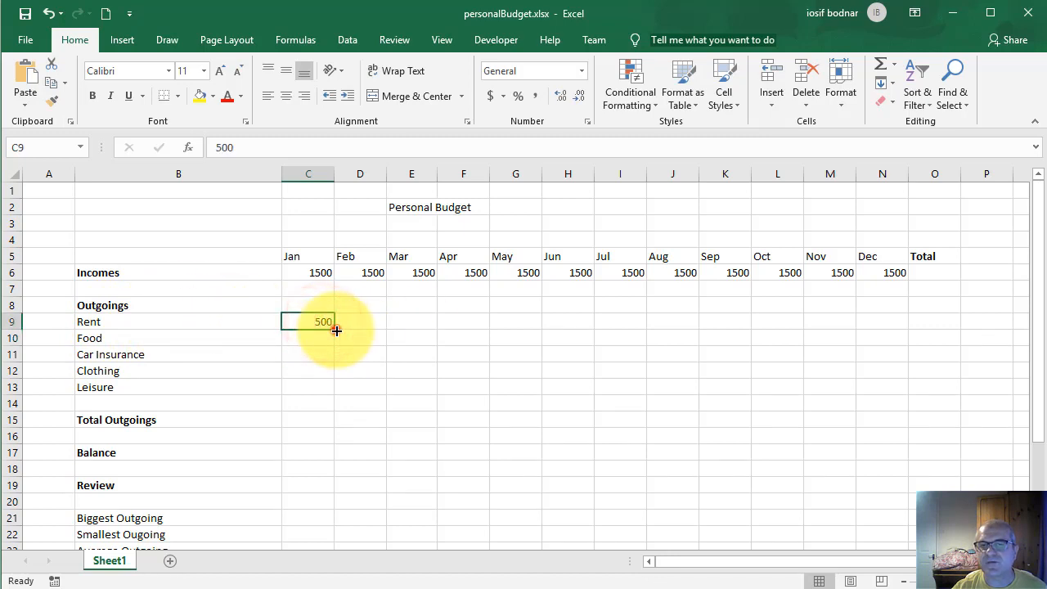
drag(336, 329, 882, 330)
Step: Enter 250 as the Jan Food amount in C10 and fill it across to Dec in N10
click(305, 338)
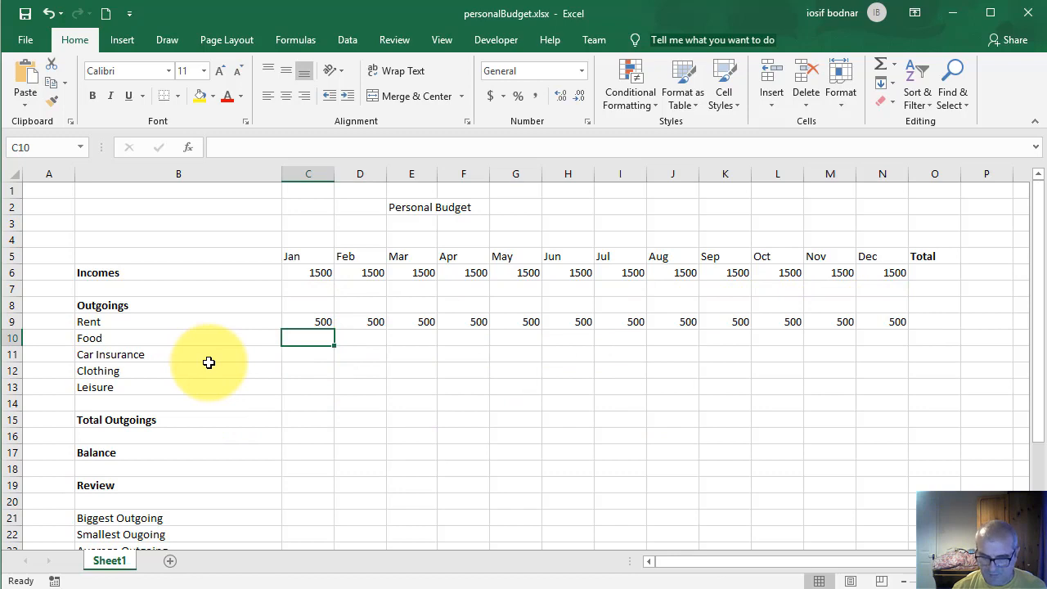
text(250)
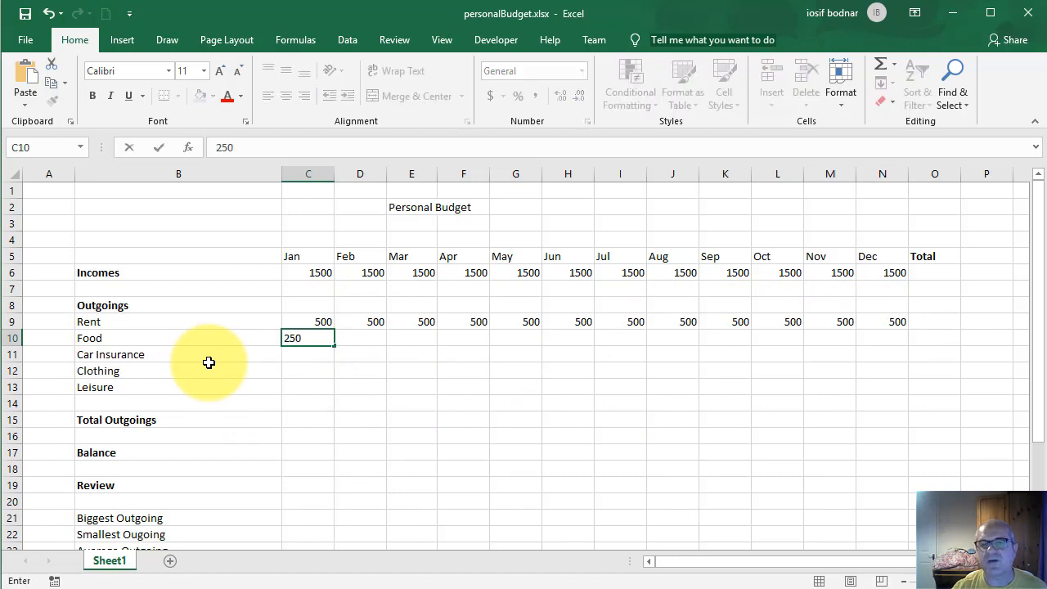
key(Return)
click(320, 336)
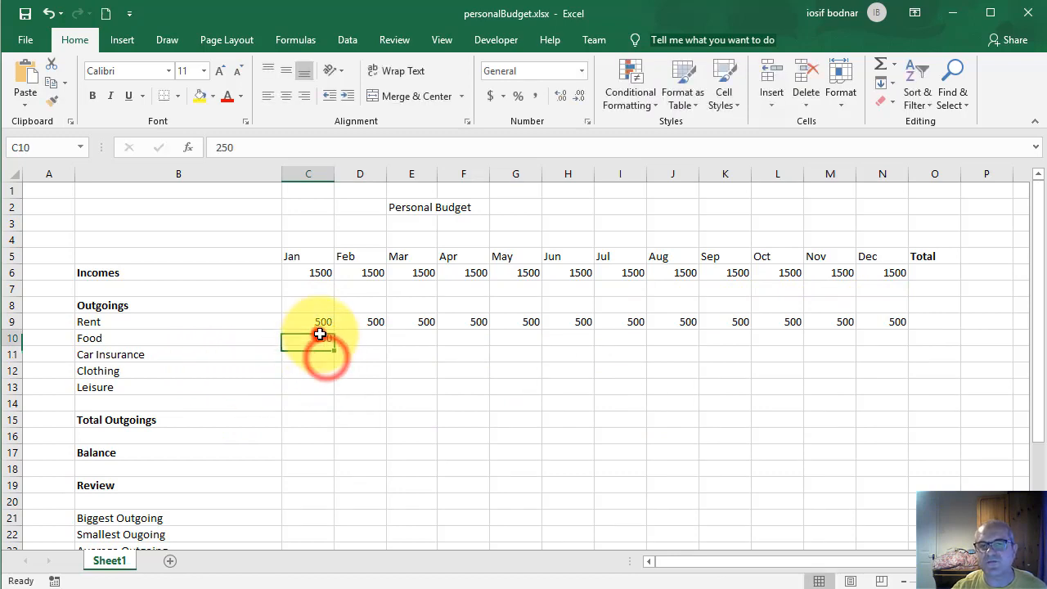
drag(334, 348, 899, 338)
Step: Enter 50 as the Jan Car Insurance amount in C11 and fill it across to Dec in N11
click(304, 355)
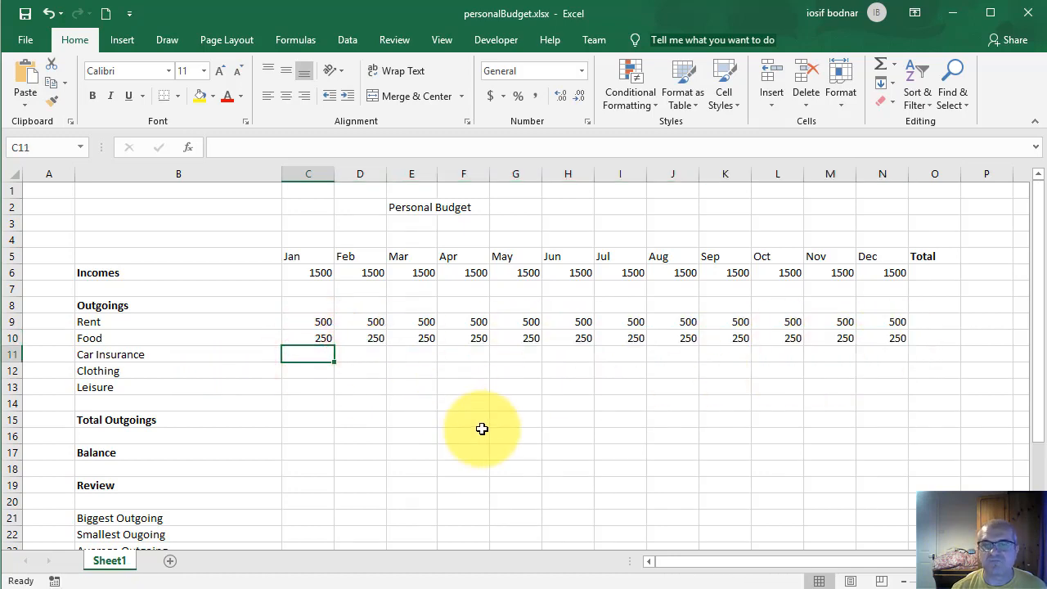
text(50)
key(Return)
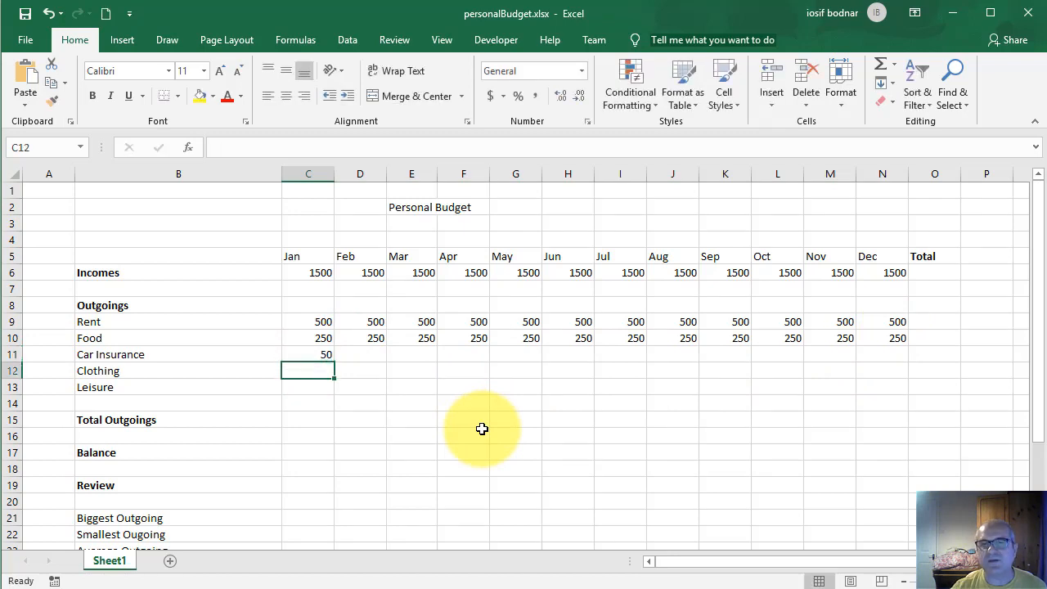
click(318, 353)
drag(337, 361, 895, 367)
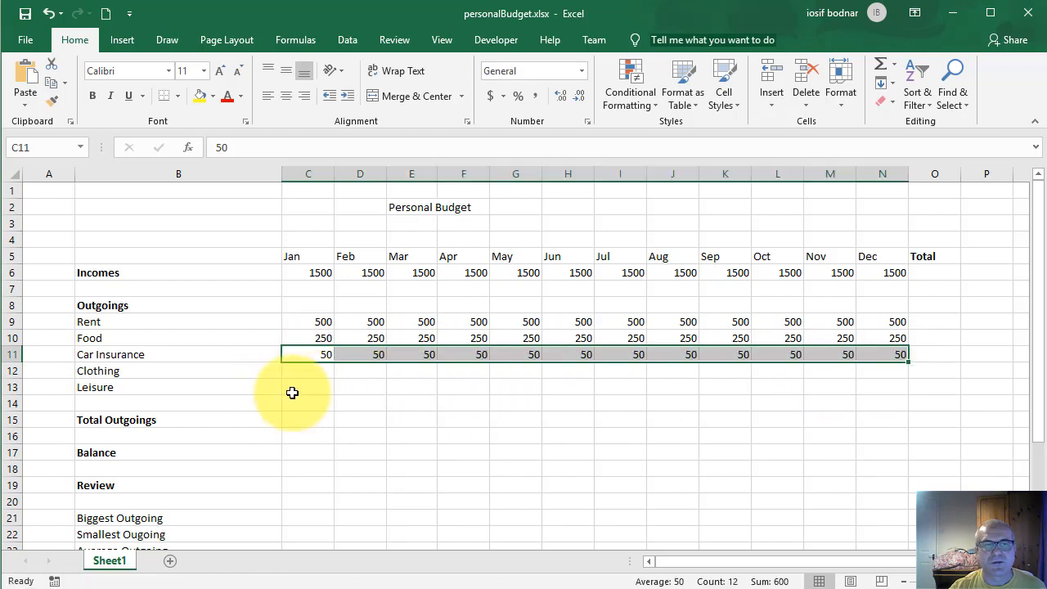
Step: Enter Clothing amounts of 300 for Jan in C12 and 50 for Feb in D12, filling the 50 across to Jul
click(307, 373)
text(3)
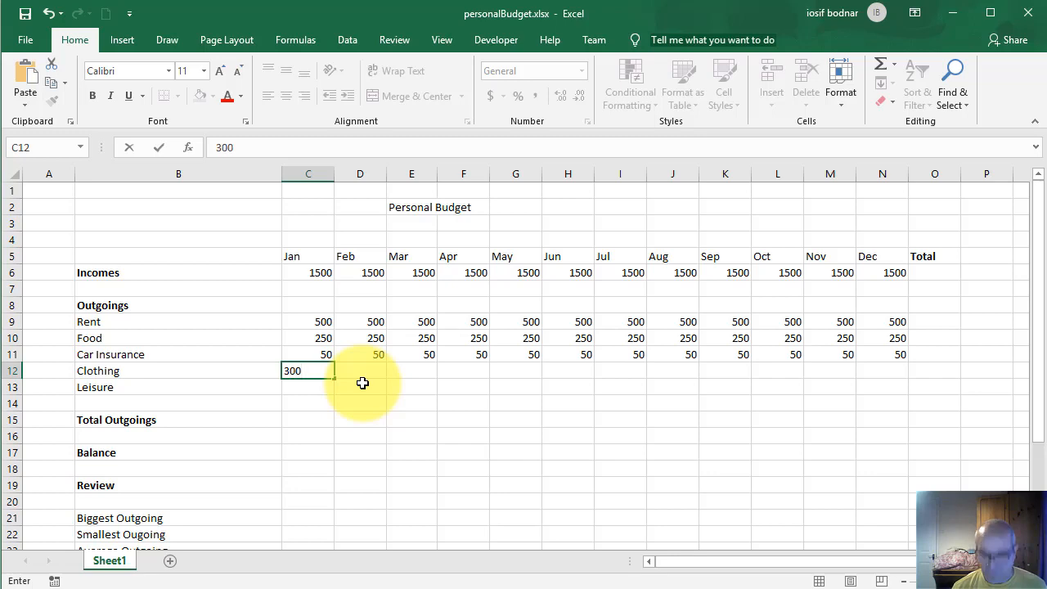
text(00)
key(Tab)
text(50)
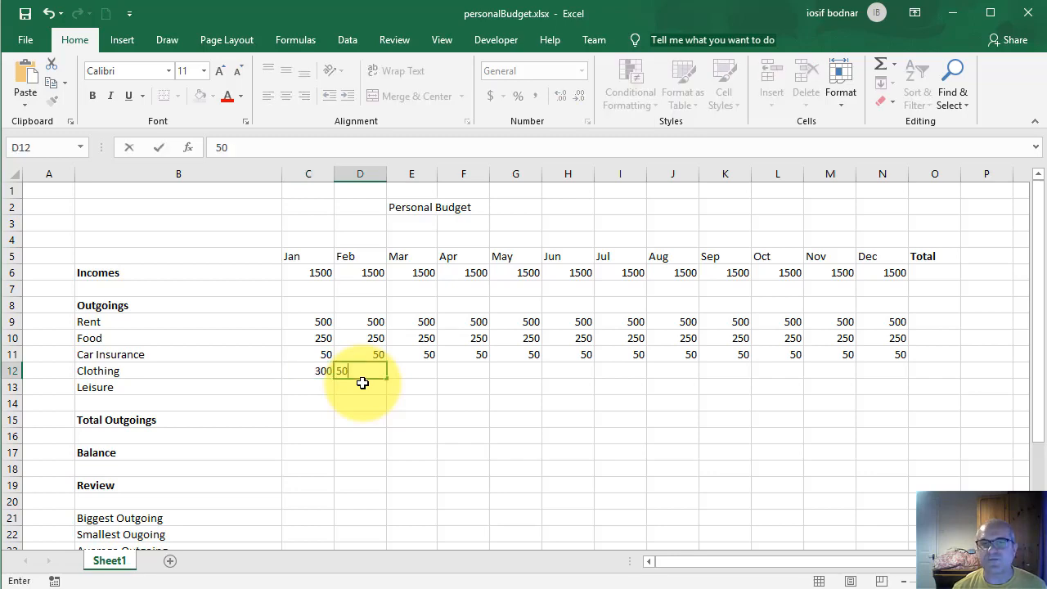
click(362, 383)
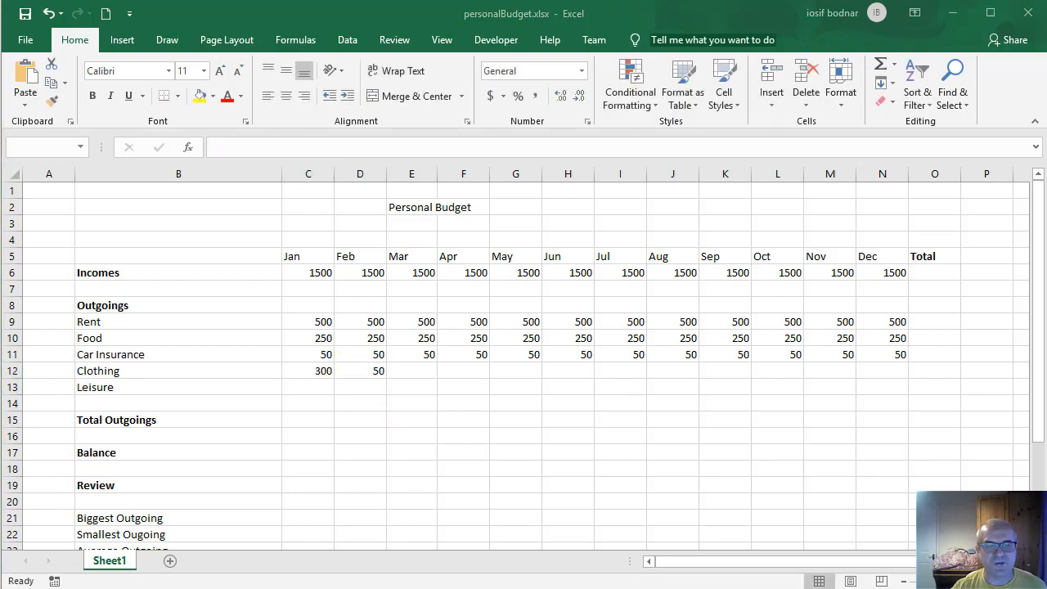
click(362, 370)
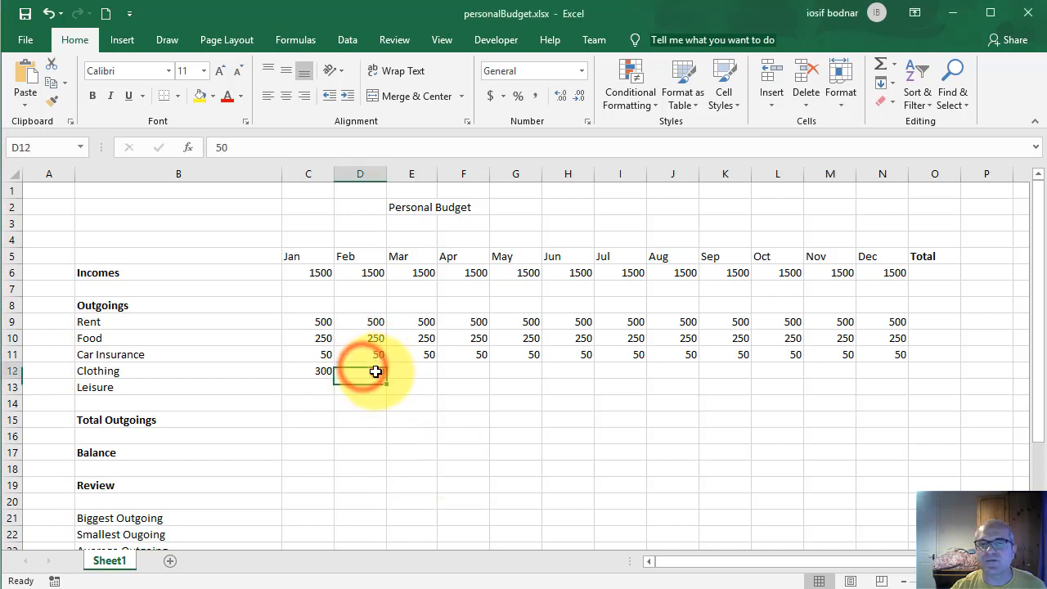
drag(385, 381, 634, 374)
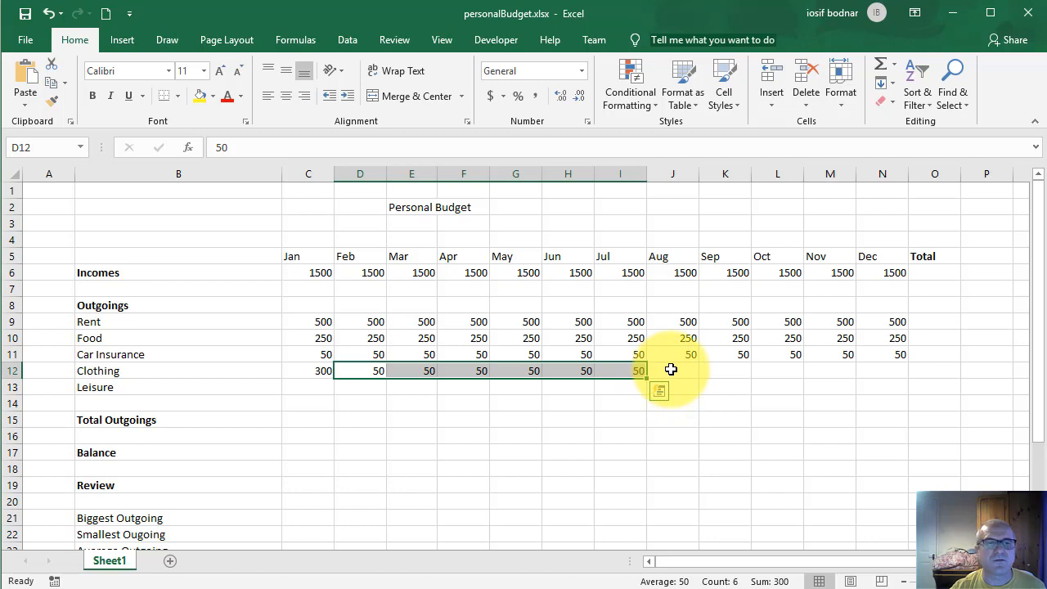
Step: Enter the remaining Clothing amounts in row 12: 500 for Aug, 0 for Sep, Oct and Nov, and 500 for Dec
click(671, 369)
text(500)
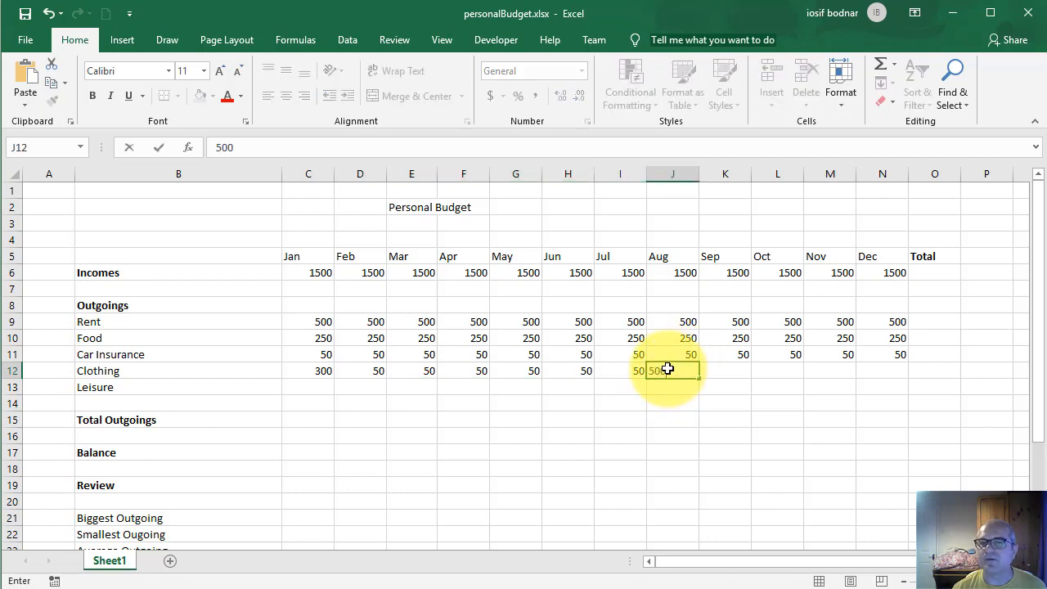
key(Return)
click(731, 368)
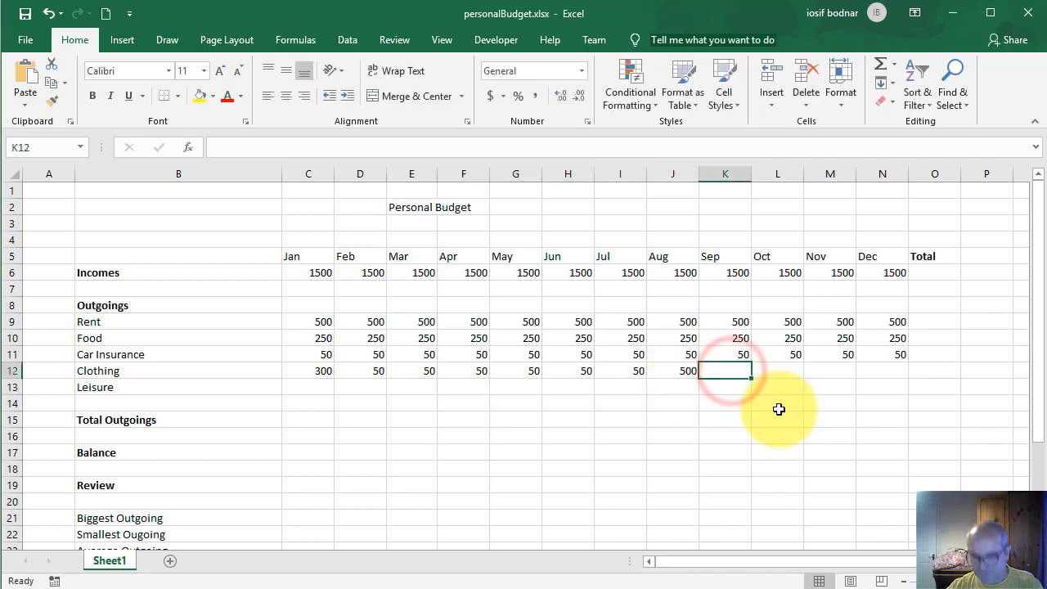
text(0)
click(785, 370)
text(0)
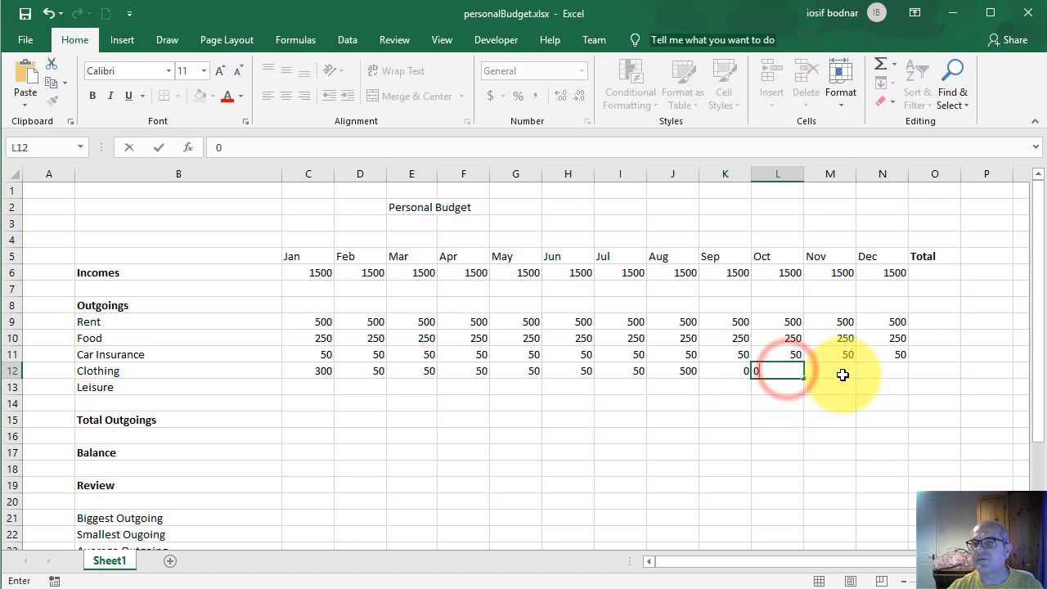
click(841, 373)
text(0)
click(881, 372)
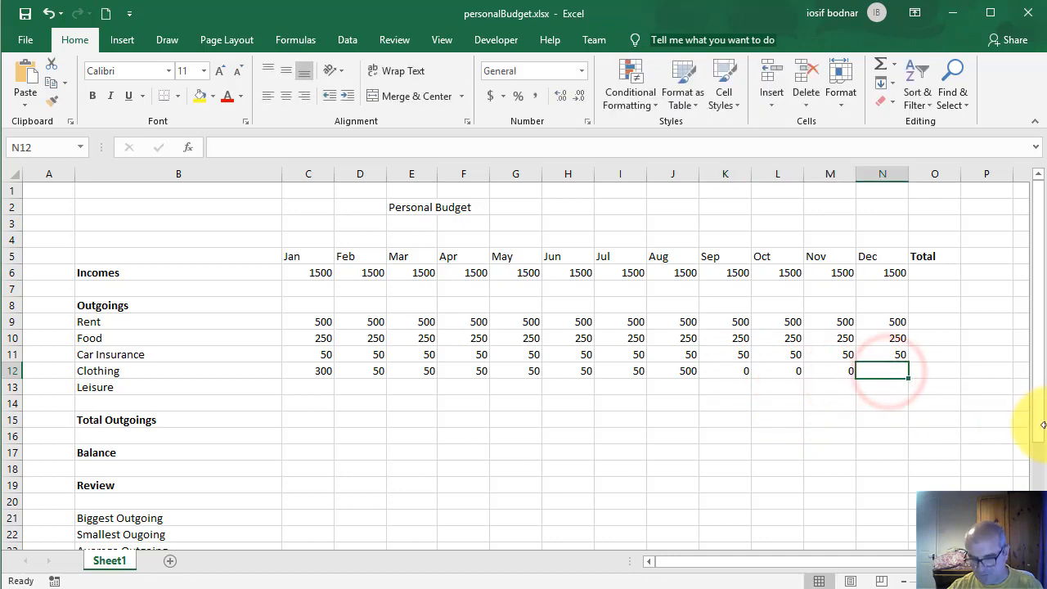
text(500)
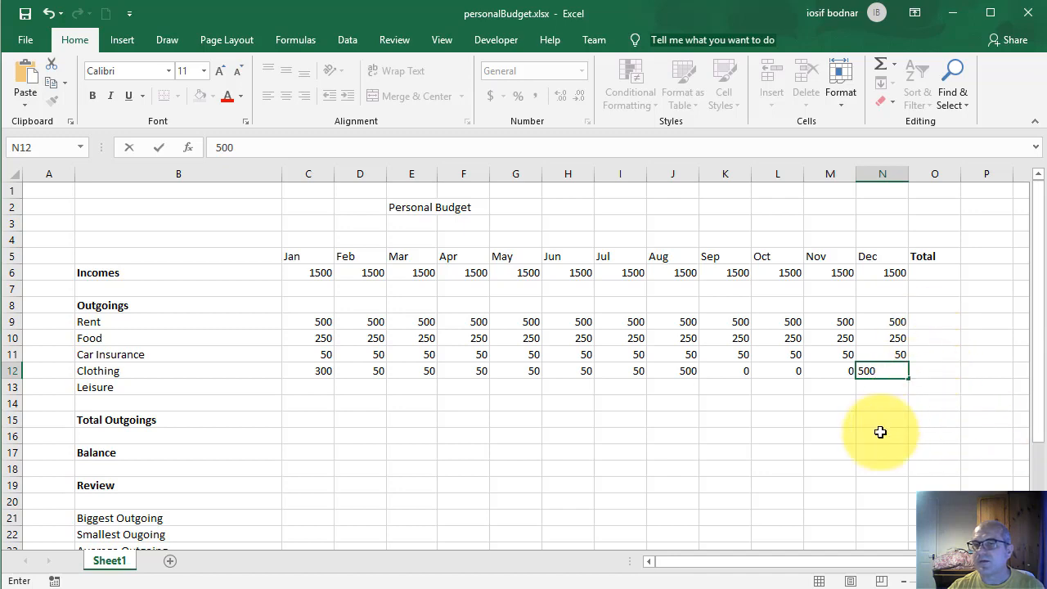
click(313, 426)
Step: Enter a Rent total formula in O9 that adds each monthly cell from C9 to N9 individually with plus signs
click(938, 322)
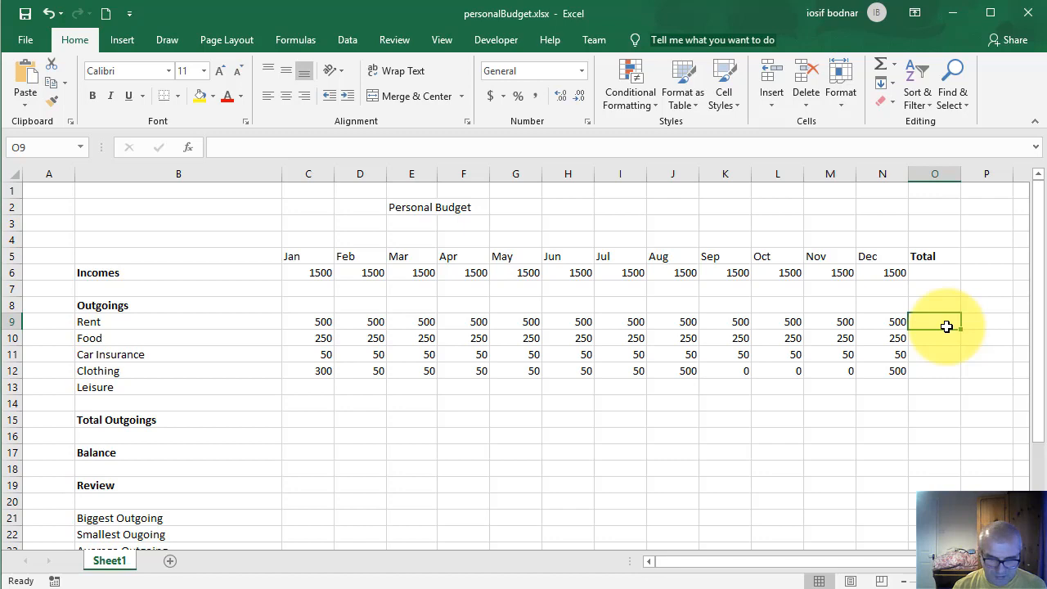
text(=)
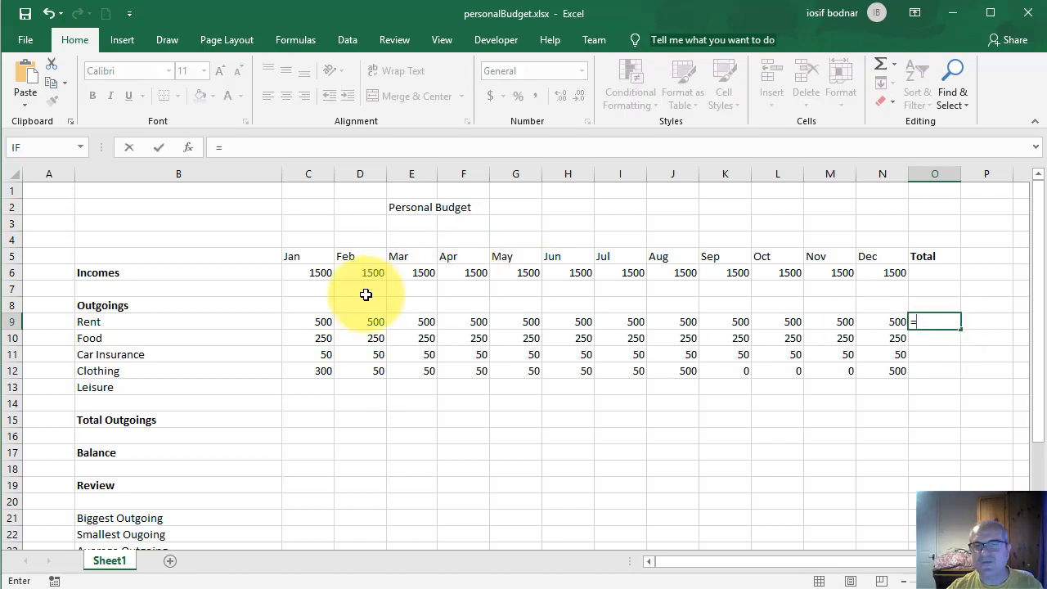
click(323, 322)
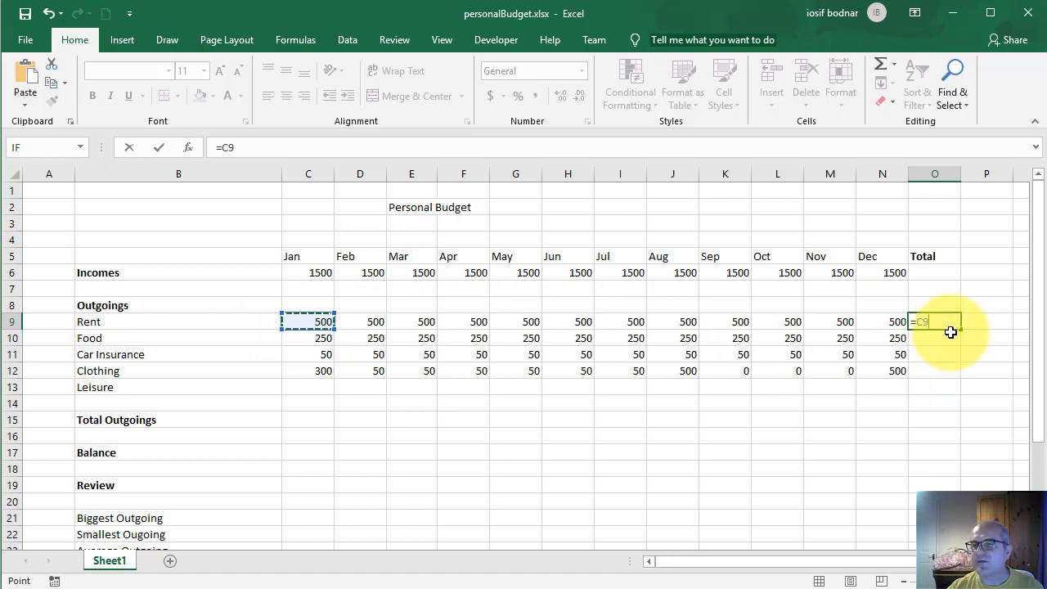
text(+)
click(375, 323)
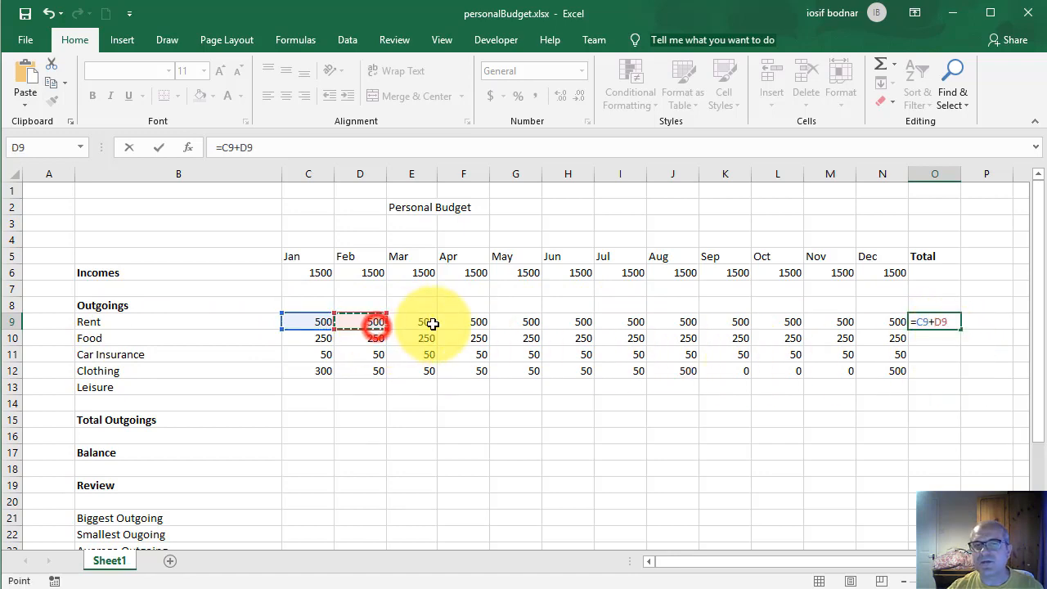
text(+)
click(426, 322)
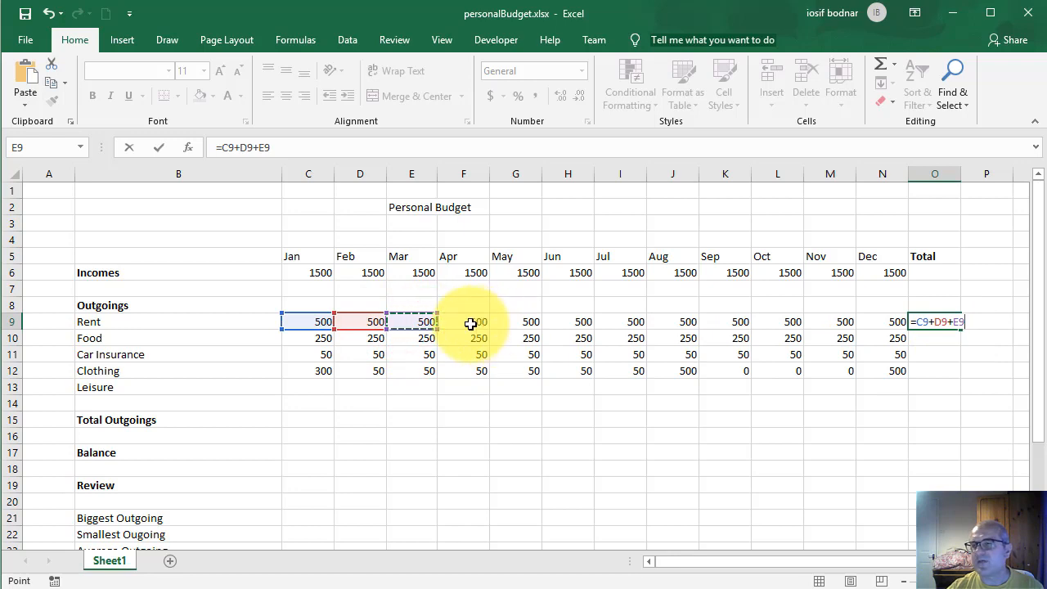
text(+)
click(472, 323)
text(+)
click(520, 320)
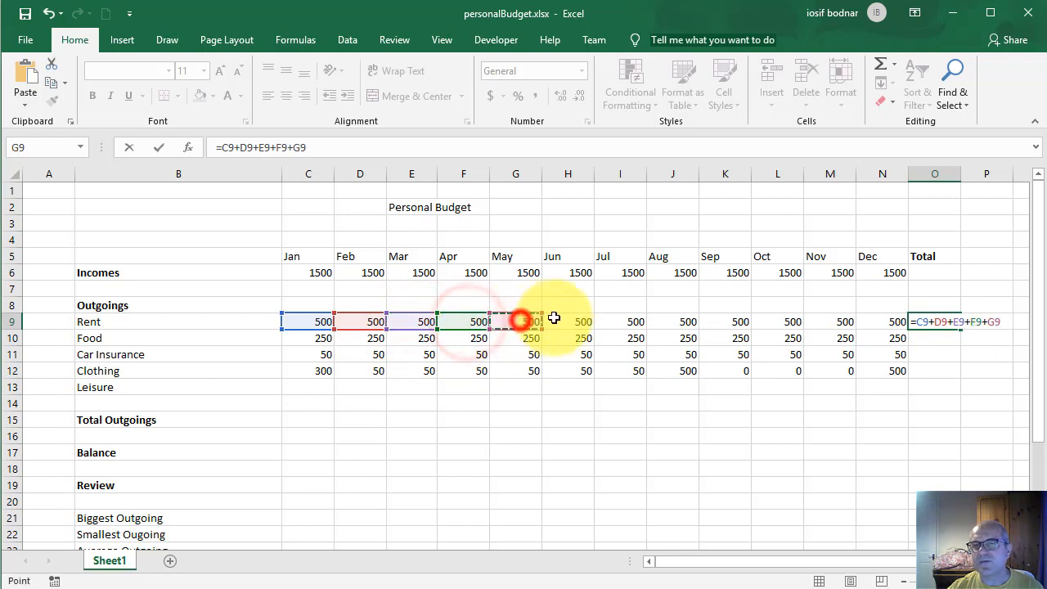
text(+)
click(566, 321)
text(+)
click(642, 321)
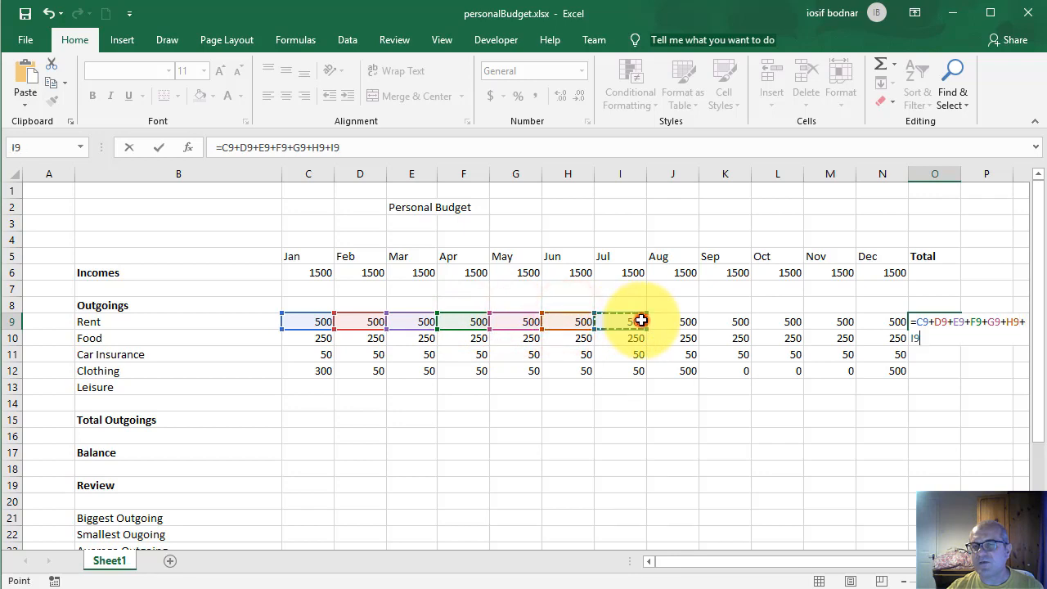
text(+)
click(692, 327)
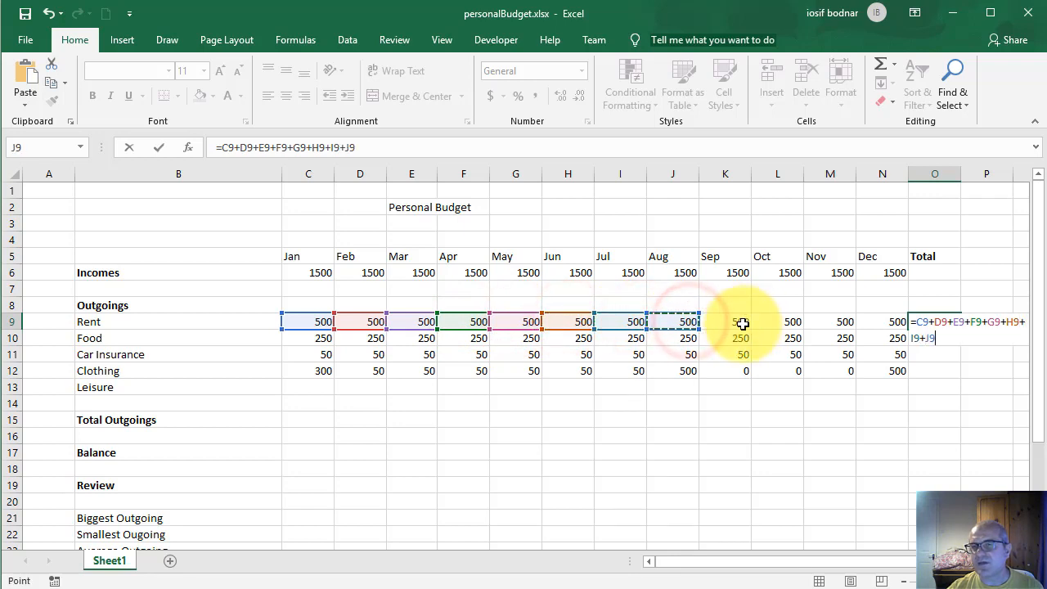
text(+)
click(743, 323)
text(+)
click(791, 322)
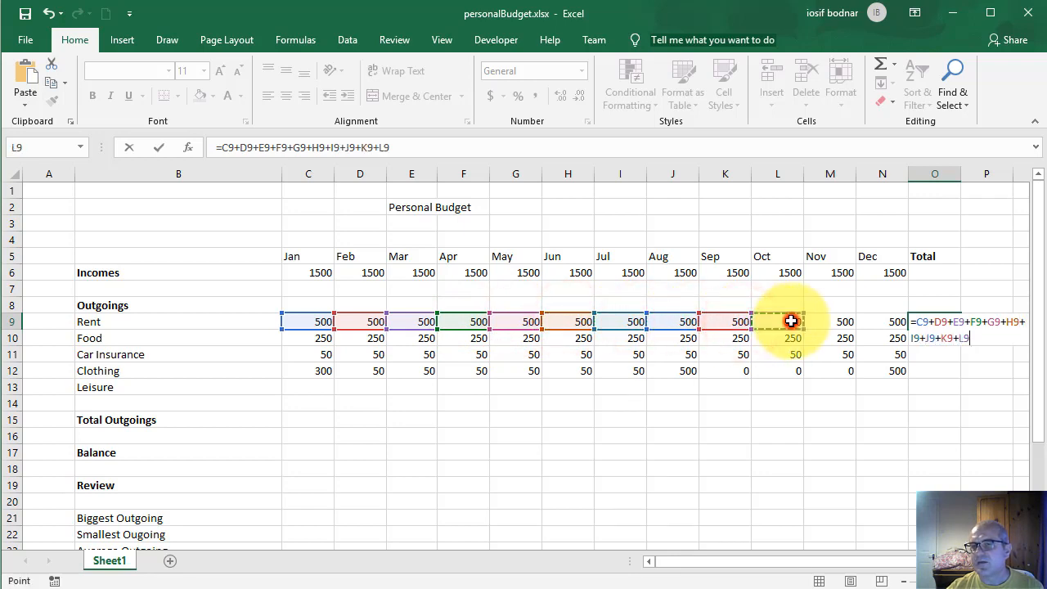
text(+)
click(837, 323)
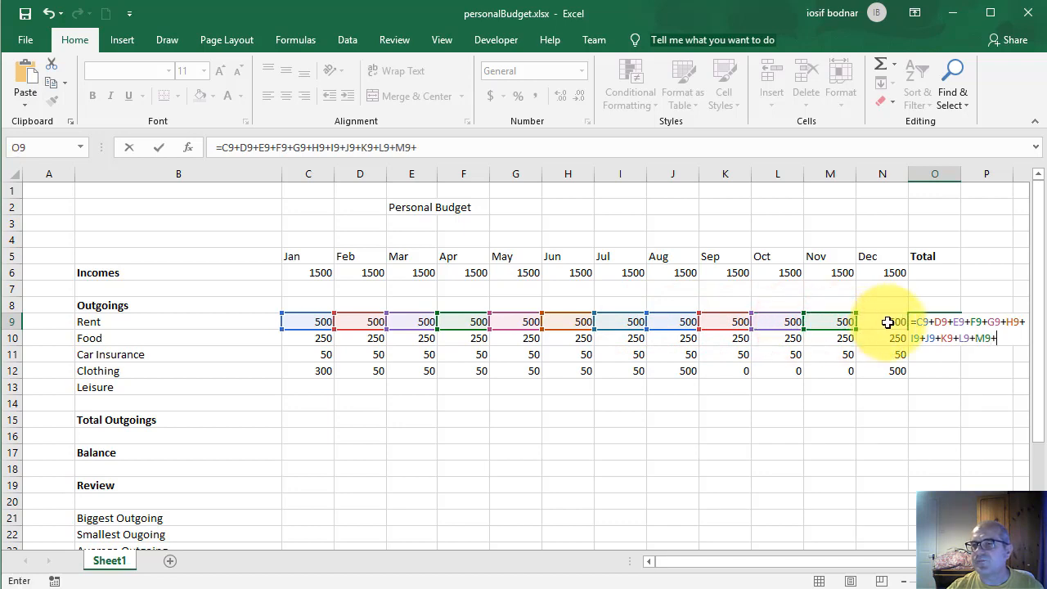
text(+)
click(888, 321)
key(Return)
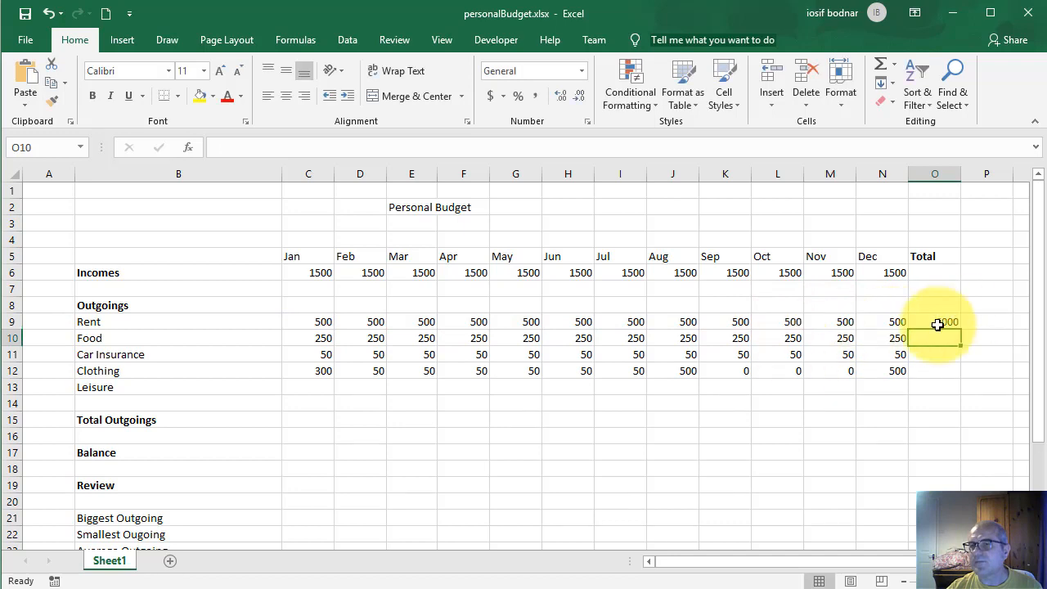
Step: Replace the Rent total formula in O9 with a Sum of the monthly amounts in C9:N9
click(937, 323)
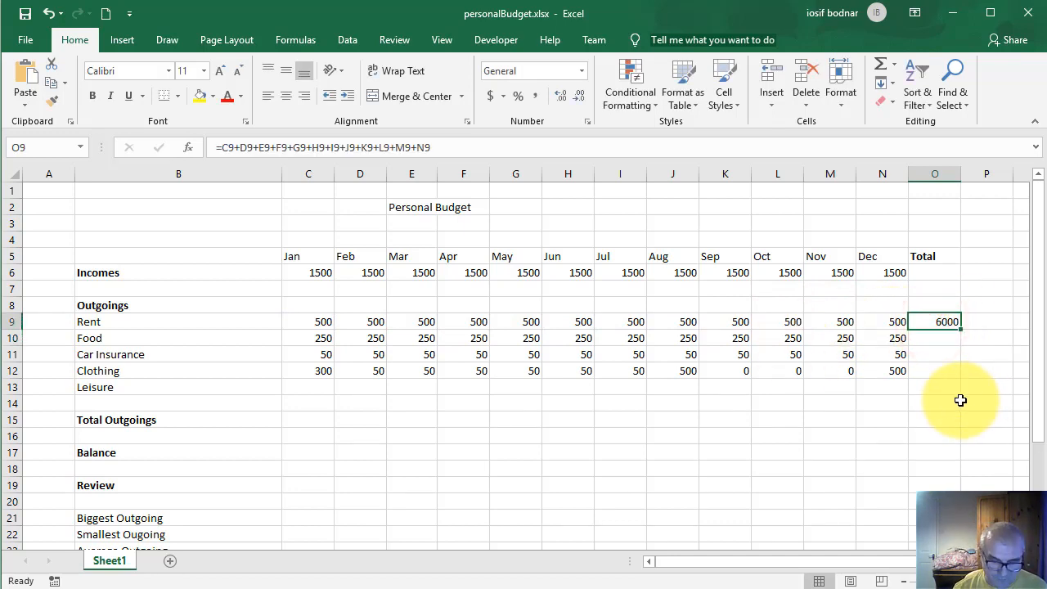
key(Delete)
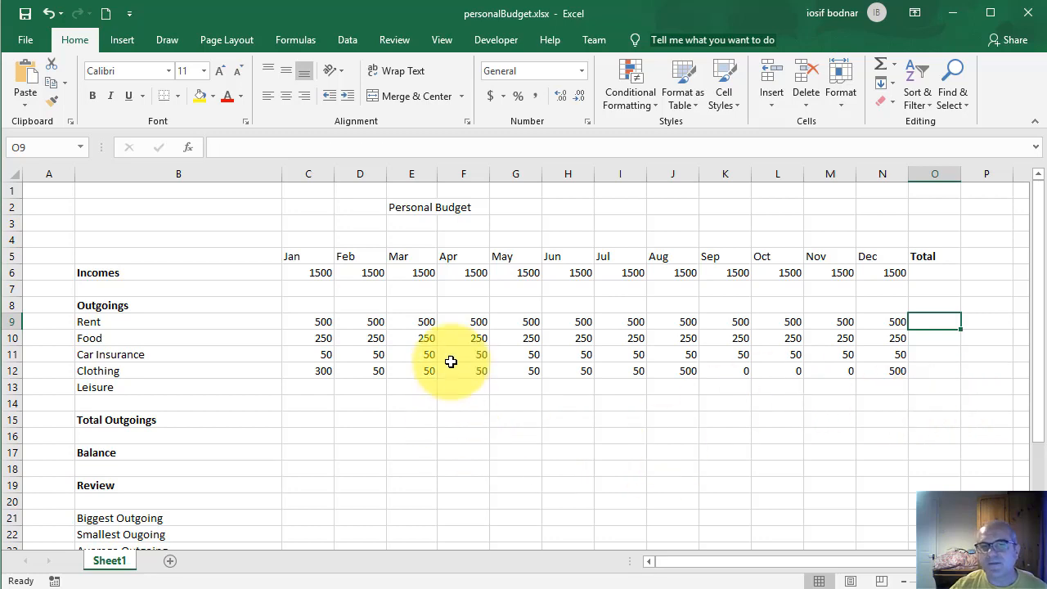
drag(304, 322, 937, 327)
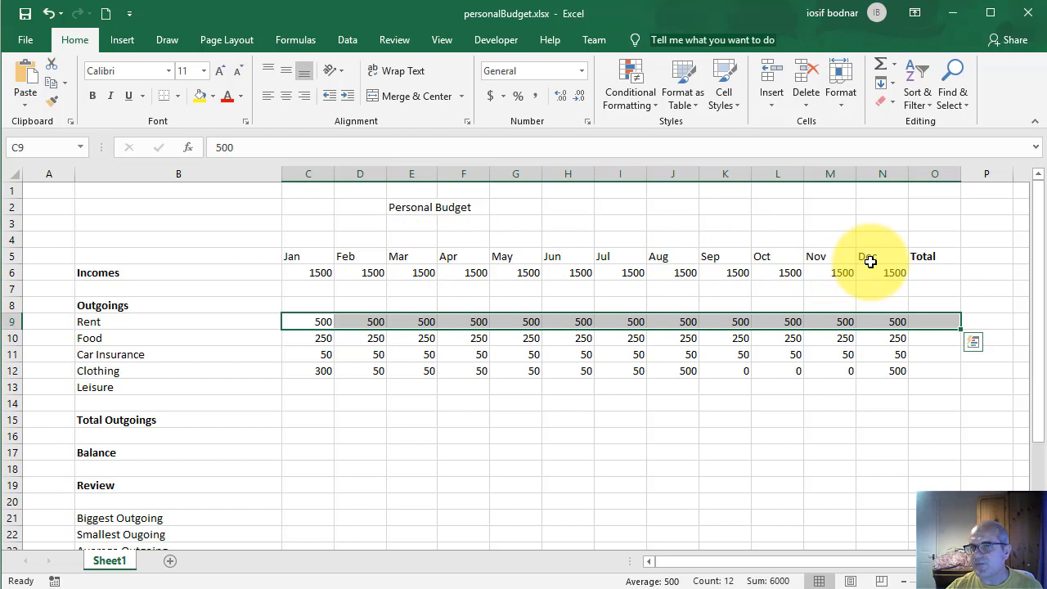
click(895, 68)
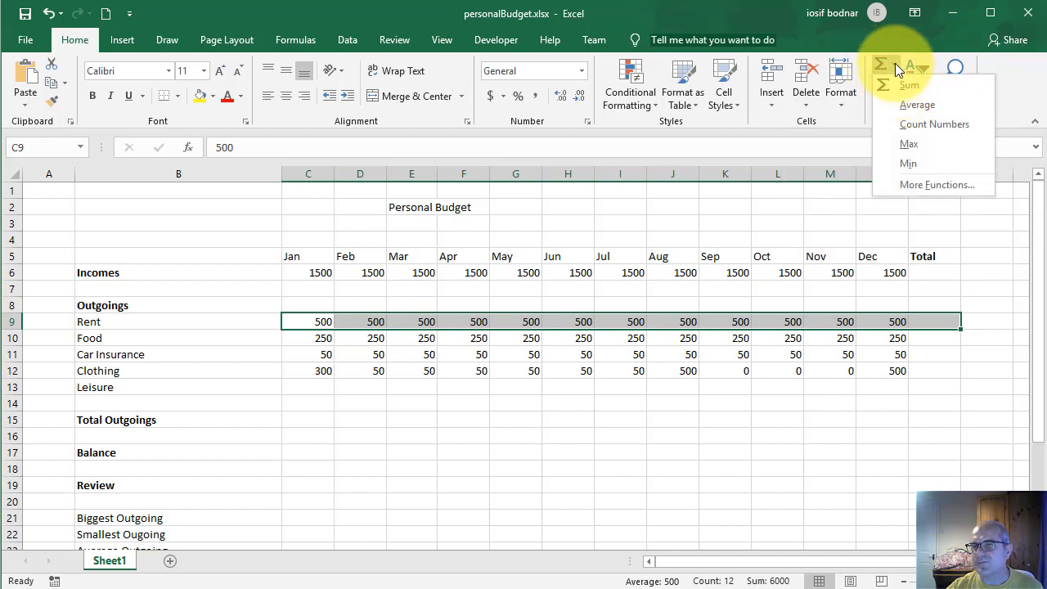
click(897, 69)
click(897, 69)
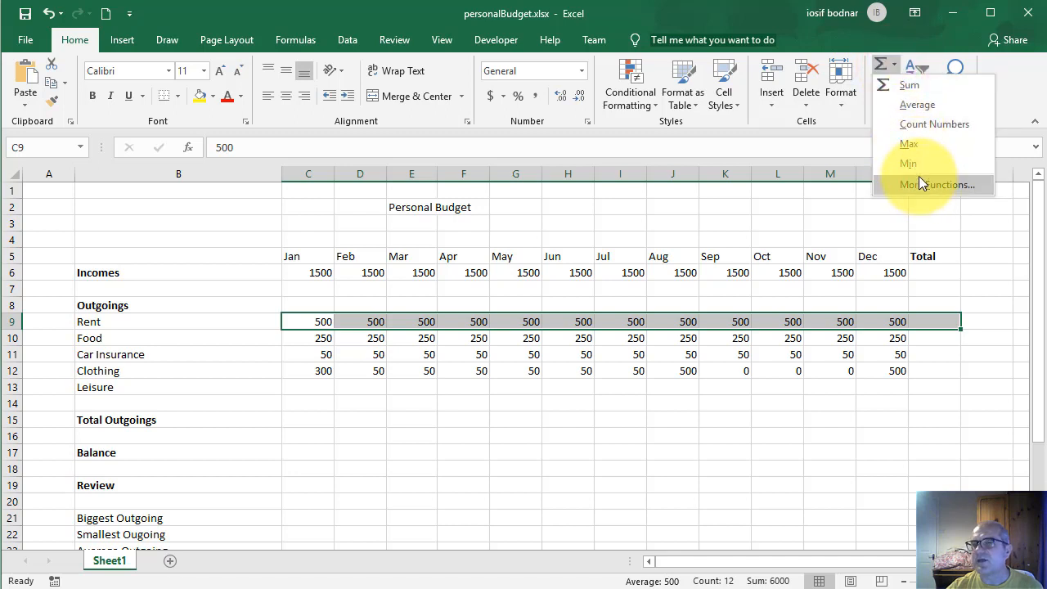
click(911, 88)
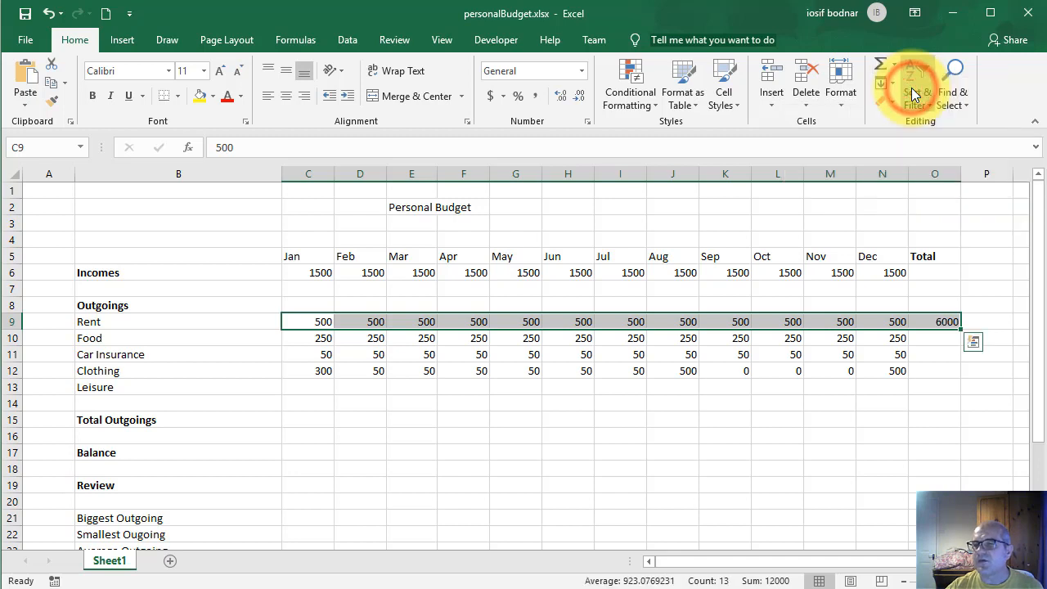
Step: Fill the Rent total formula in O9 down to O12 and check the copied formulas for Food, Car Insurance and Clothing
click(945, 323)
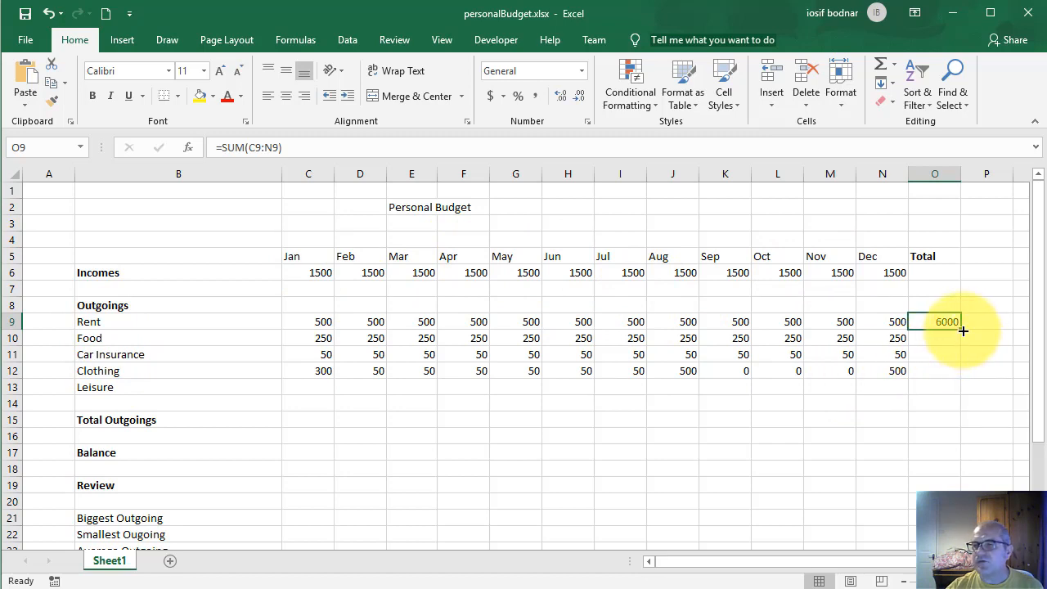
drag(963, 330, 966, 376)
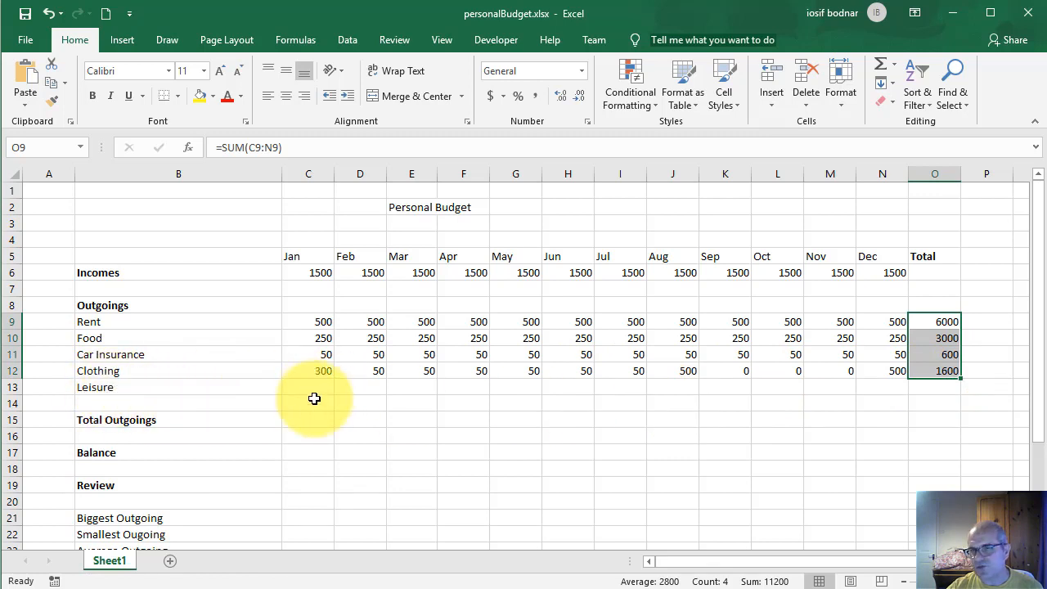
click(951, 321)
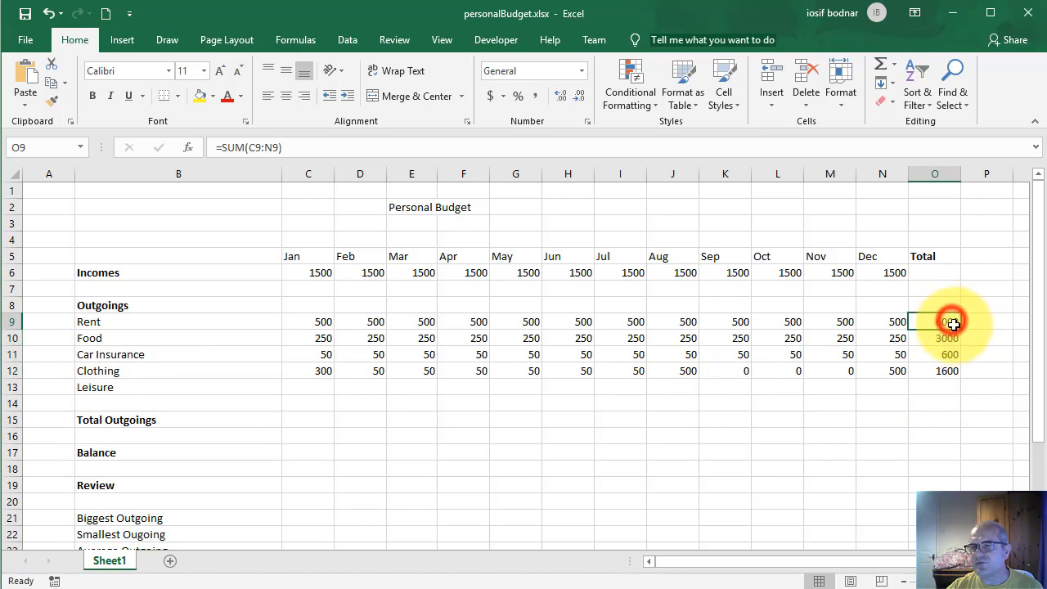
click(957, 373)
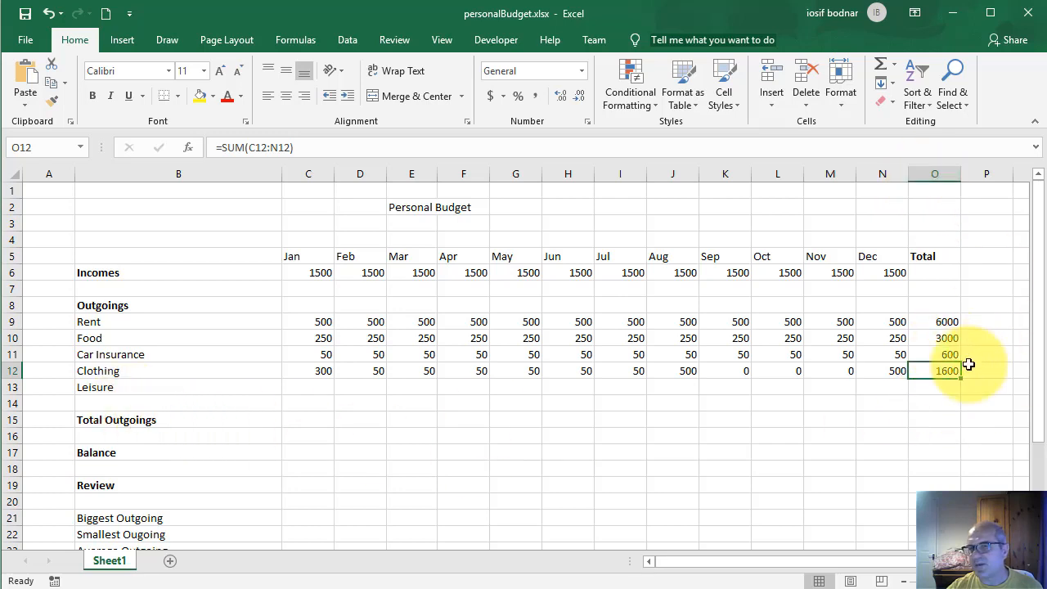
click(948, 338)
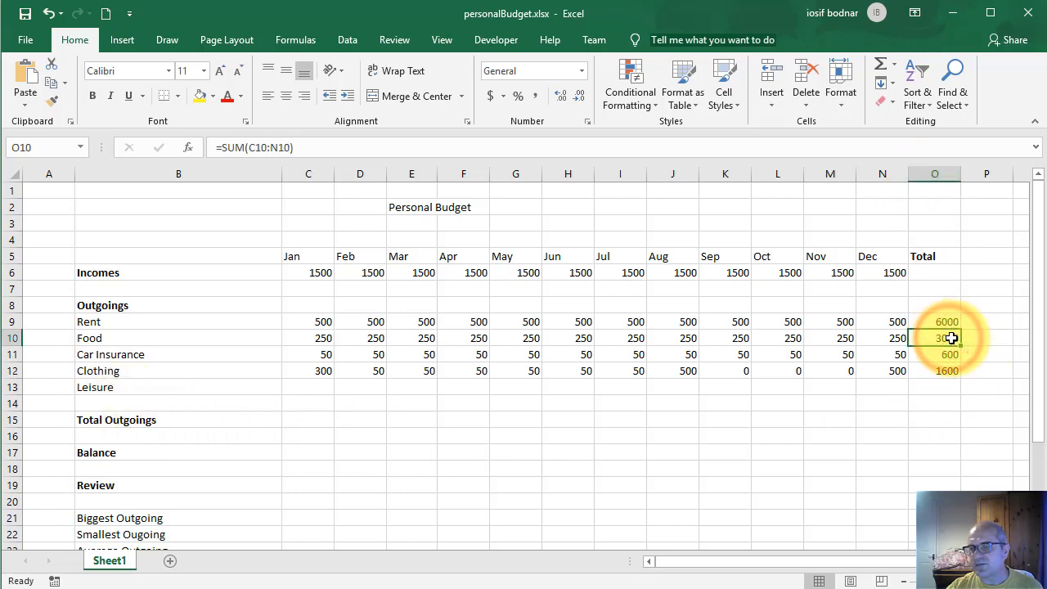
click(951, 354)
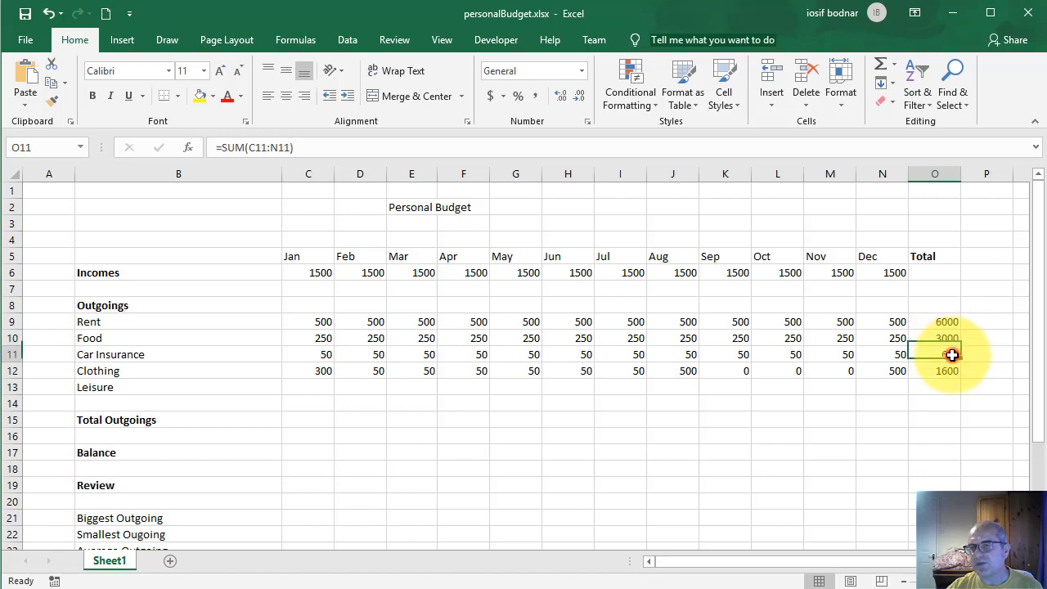
click(955, 373)
click(951, 358)
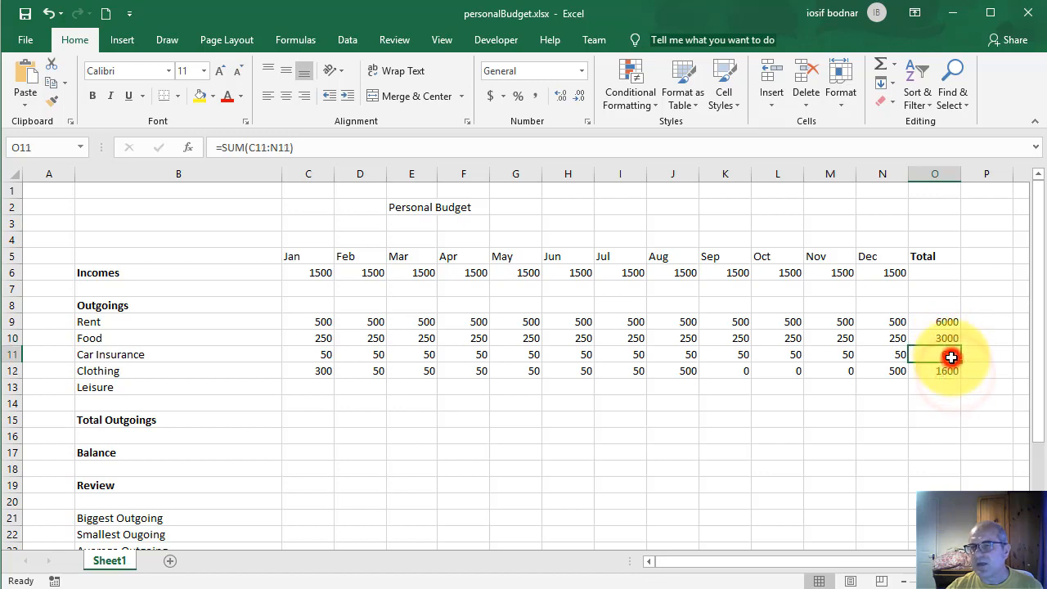
Step: Enter Leisure amounts of 650 for Jan in C13 and 500 for Feb in D13, filling the 500 across to Nov in M13
click(325, 385)
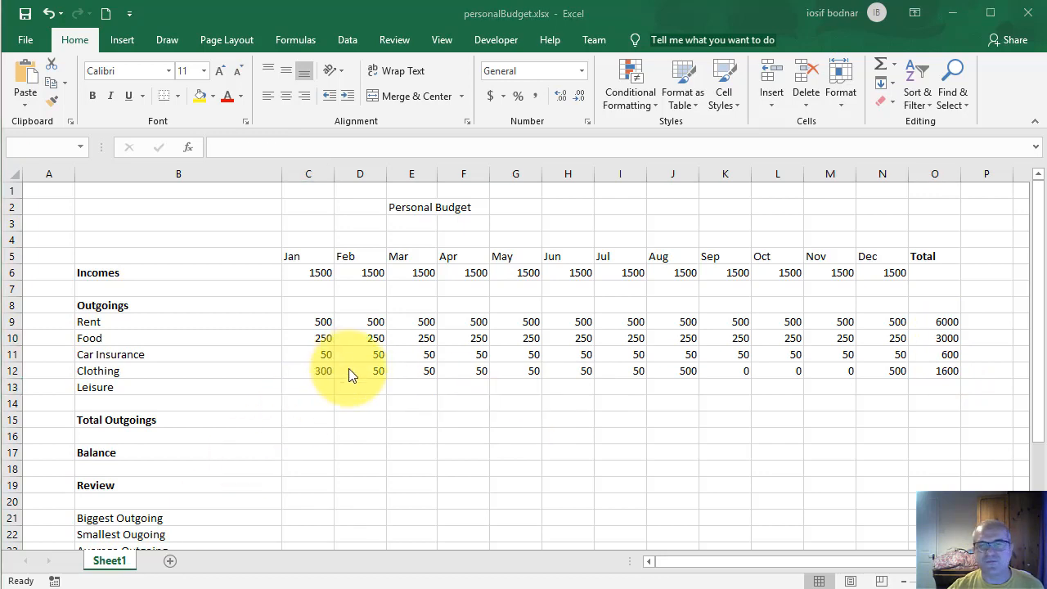
click(316, 384)
text(650)
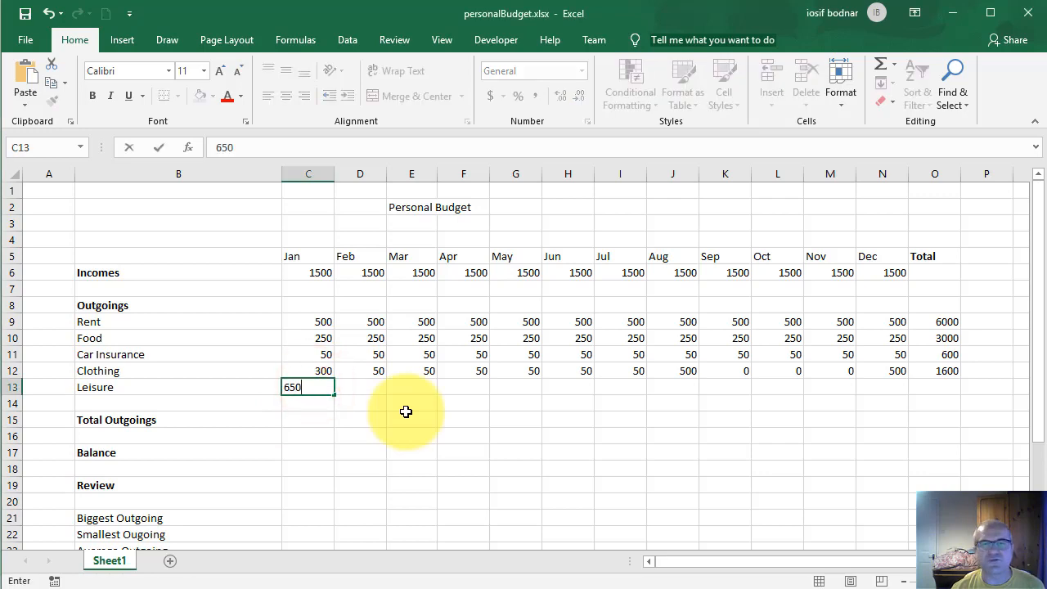
key(Tab)
text(5)
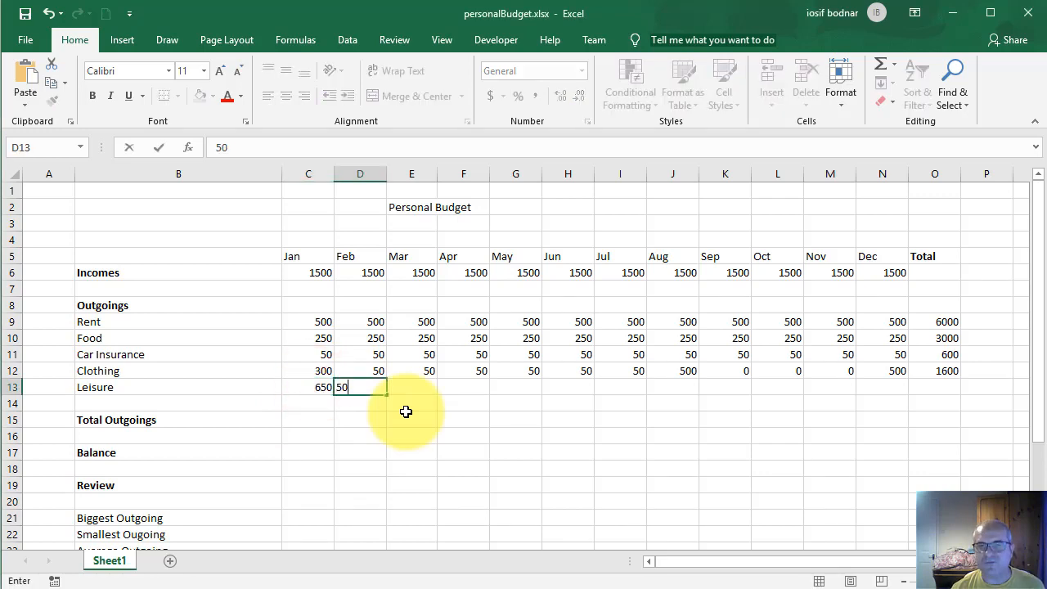
text(00)
key(Return)
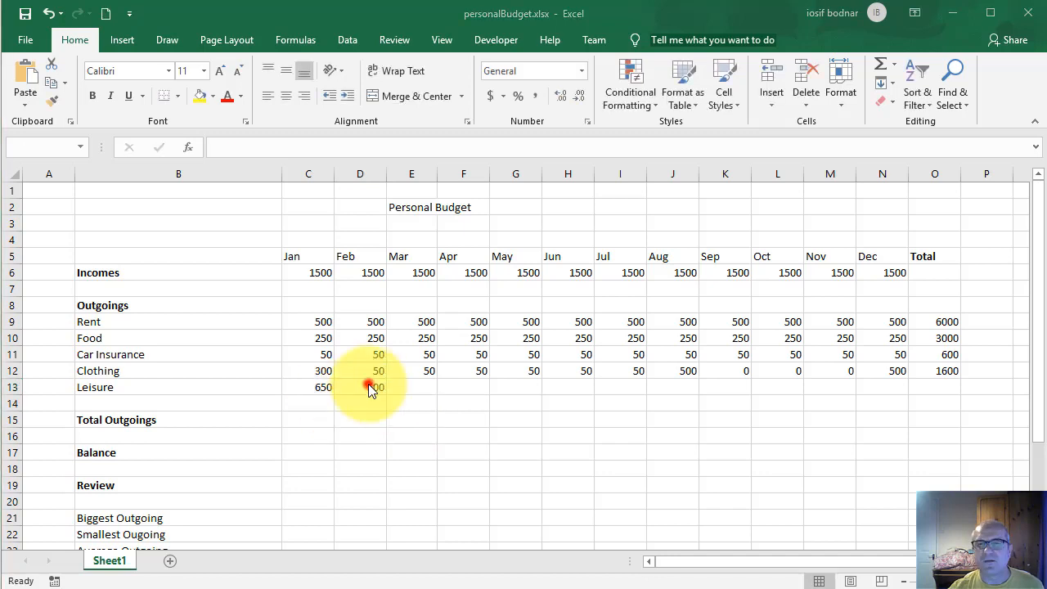
click(381, 388)
drag(386, 394, 847, 391)
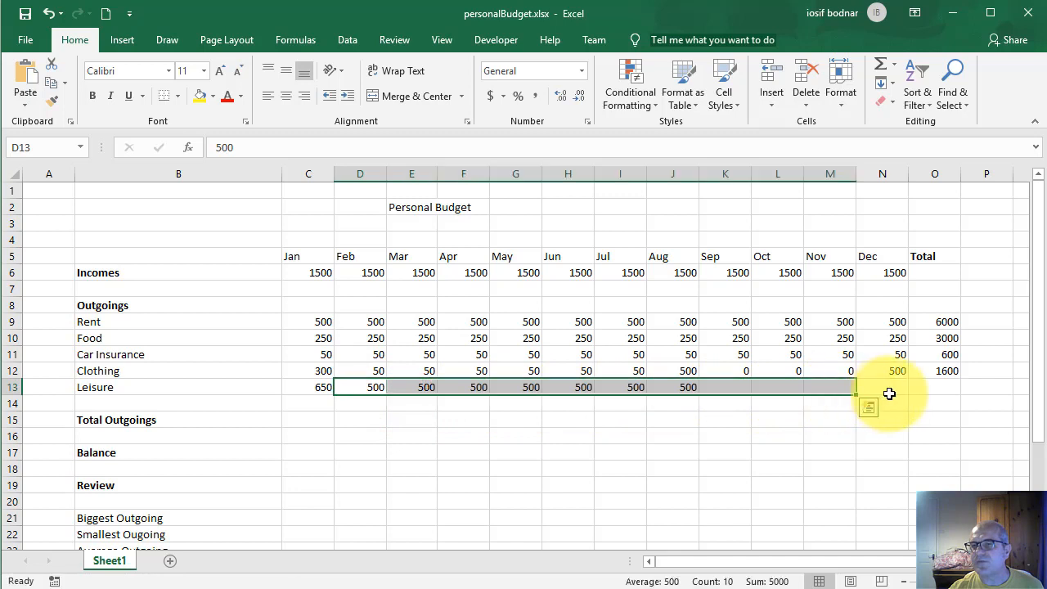
Step: Enter 650 as the Dec Leisure amount in N13
click(886, 387)
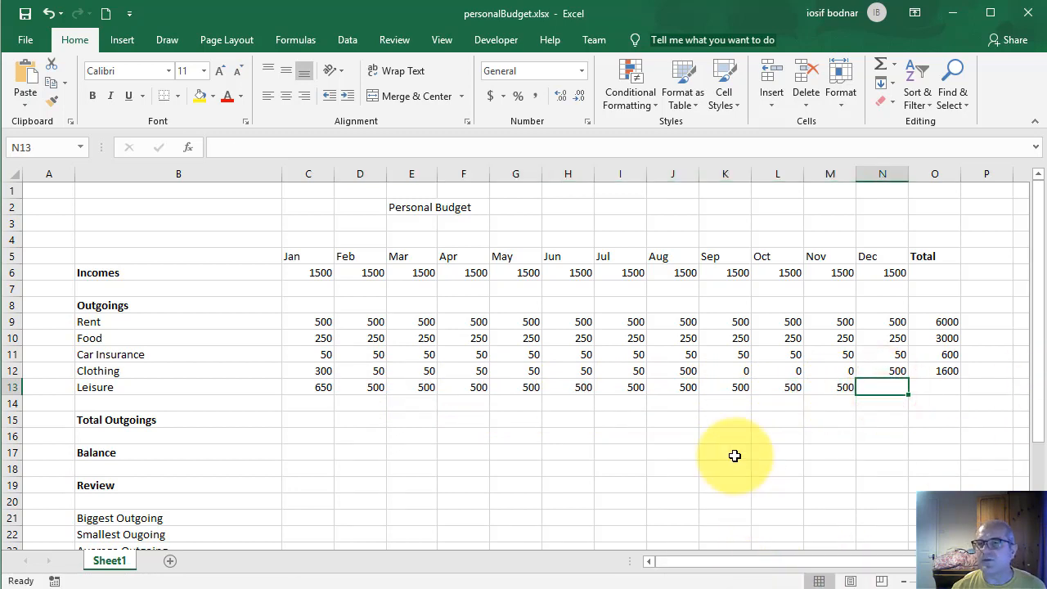
text(6)
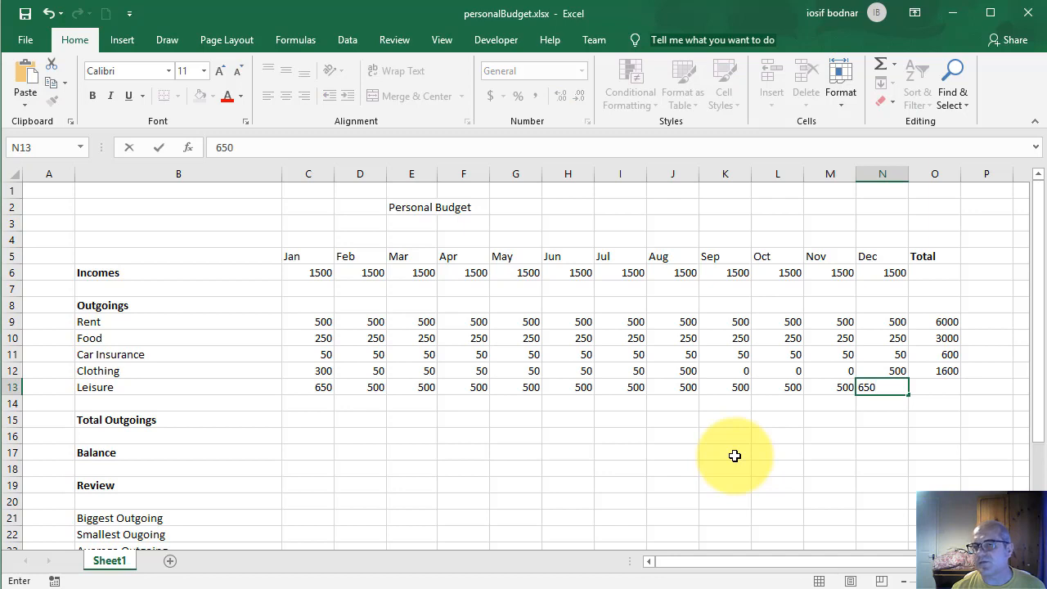
text(50)
key(Return)
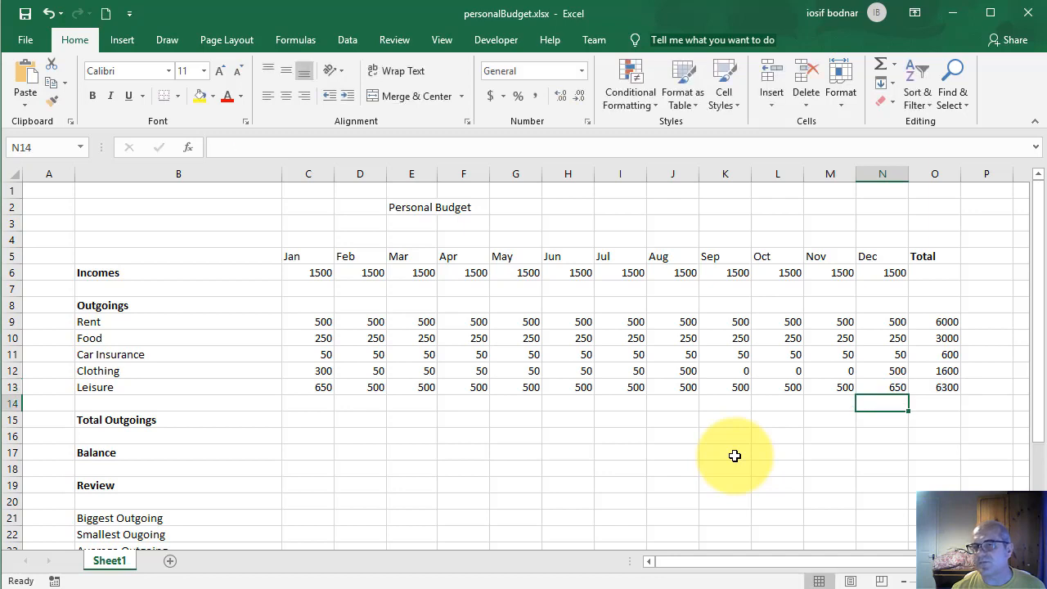
Step: Examine the total formulas for the outgoing rows in column O, from Rent to Leisure
click(948, 387)
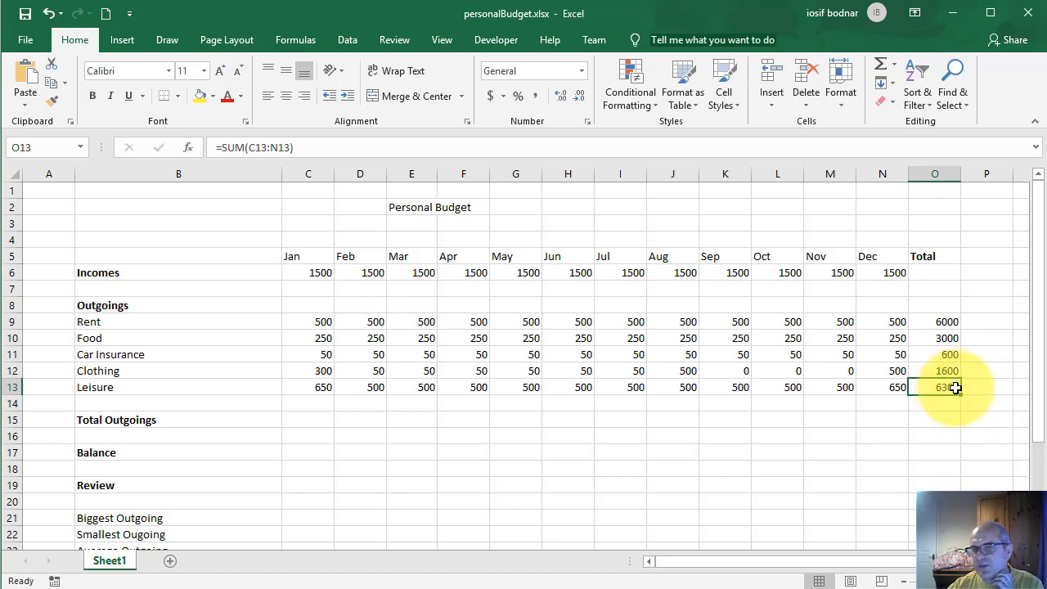
click(947, 322)
click(949, 340)
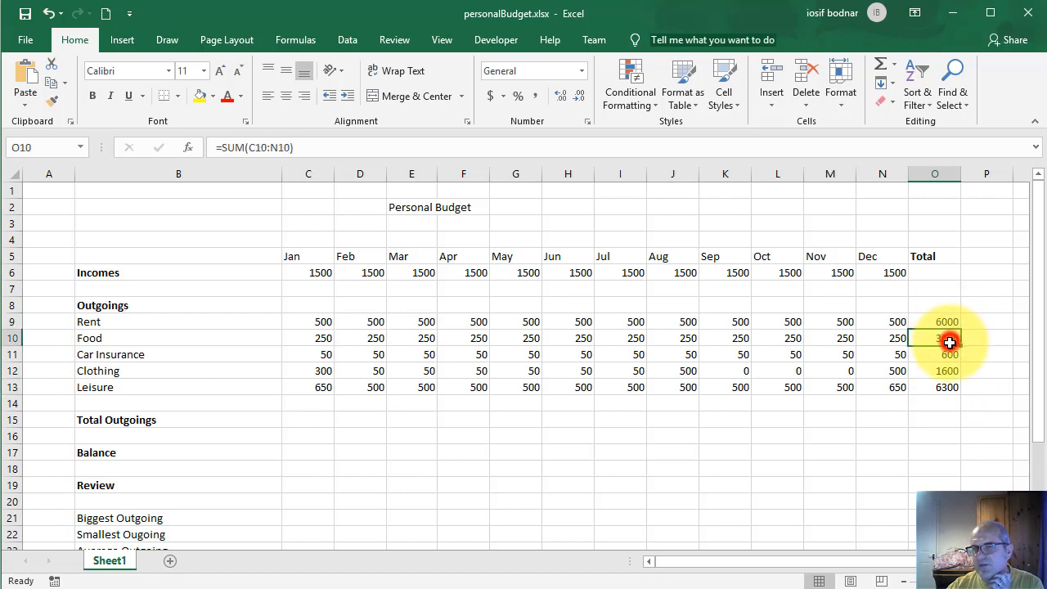
click(950, 356)
click(948, 370)
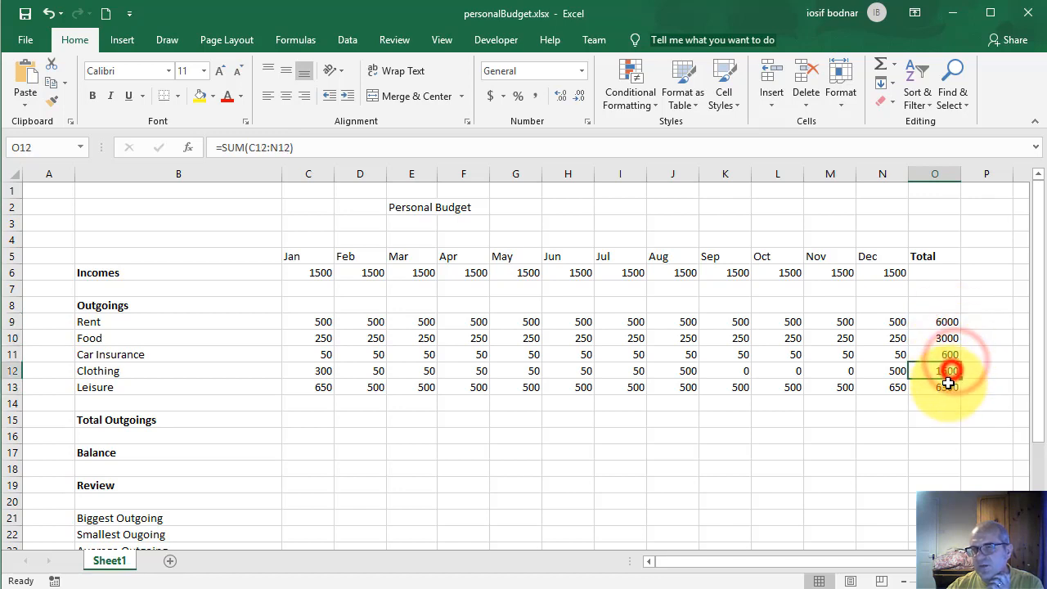
Step: Enter =SUM(C9:C13) as the Jan Total Outgoings in C15 and fill the formula across to Dec in N15
click(947, 386)
click(943, 325)
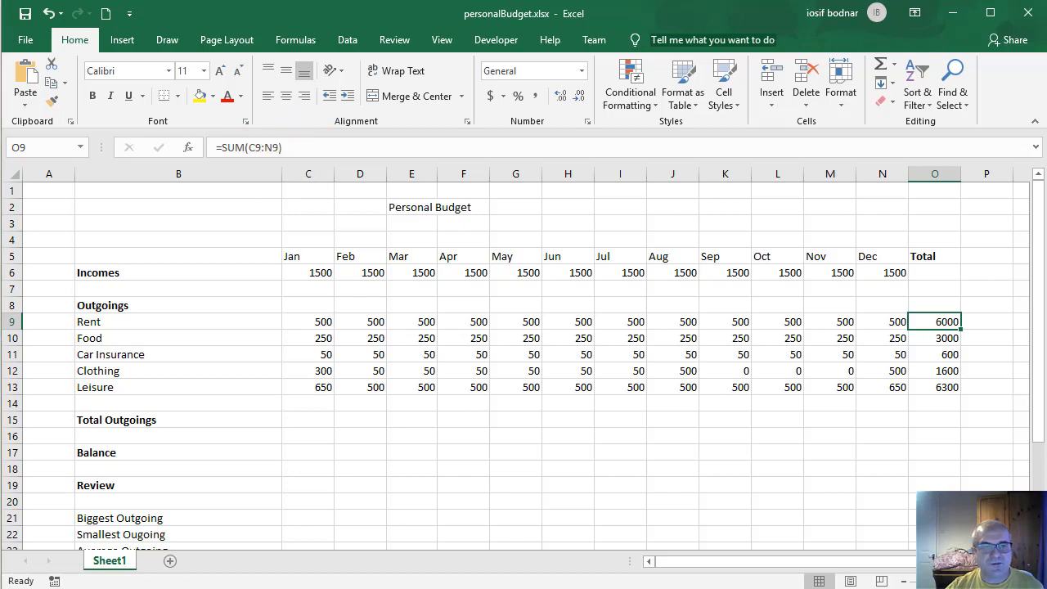
click(314, 420)
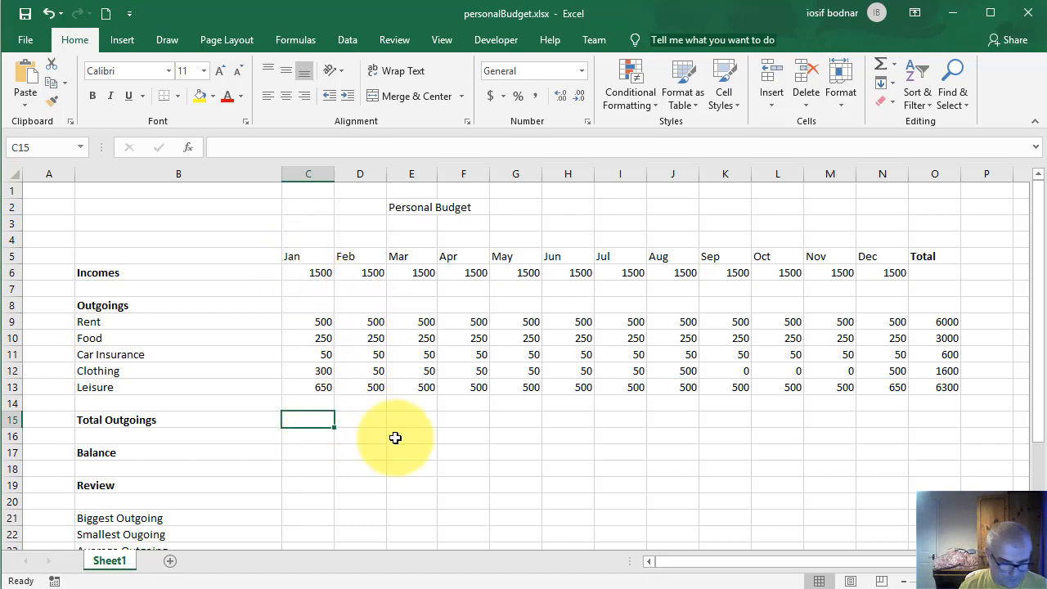
text(=sum()
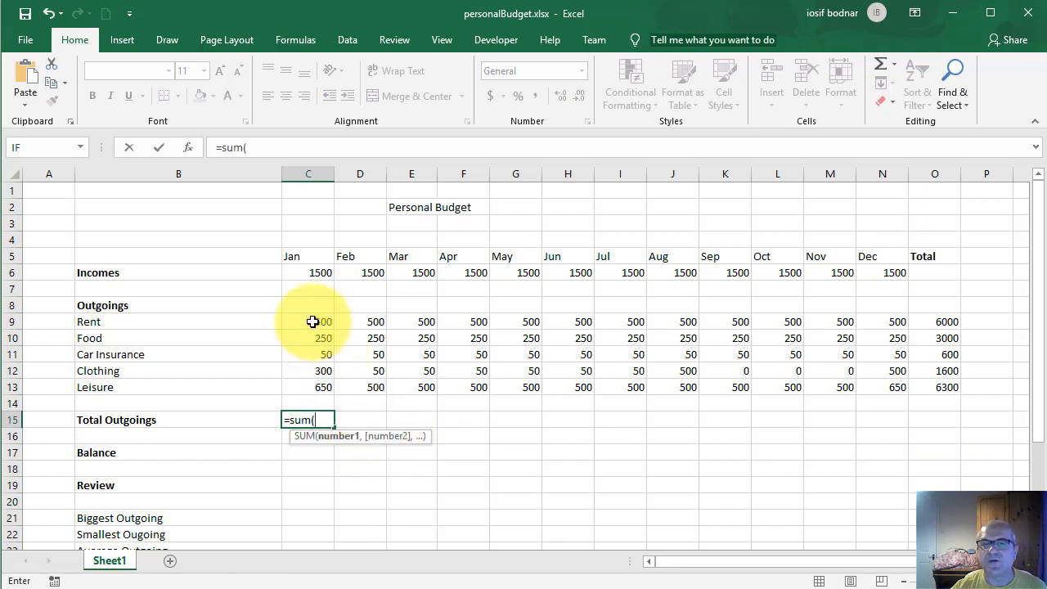
drag(316, 322, 325, 383)
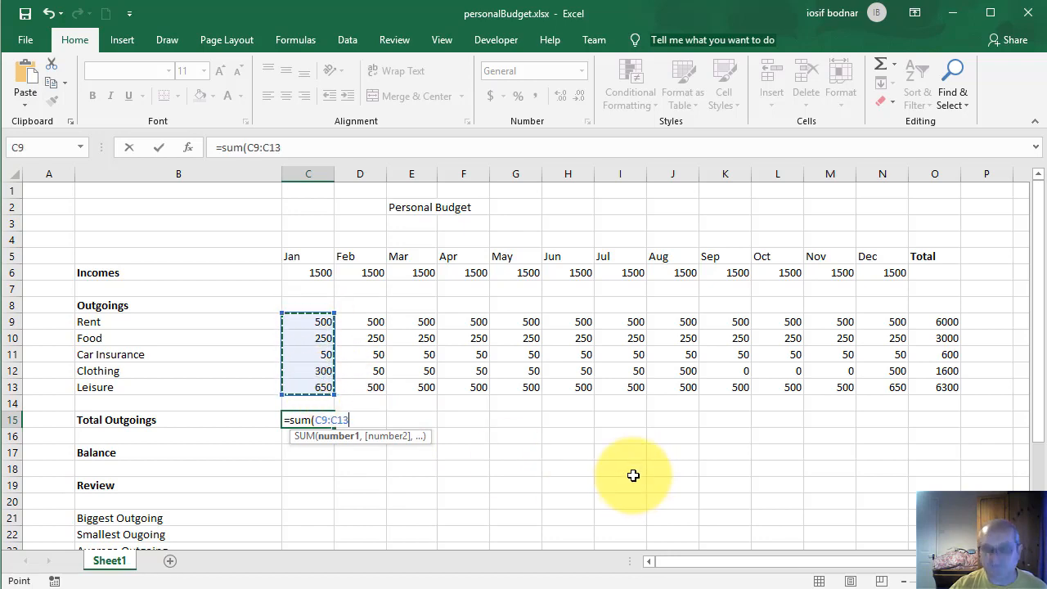
text())
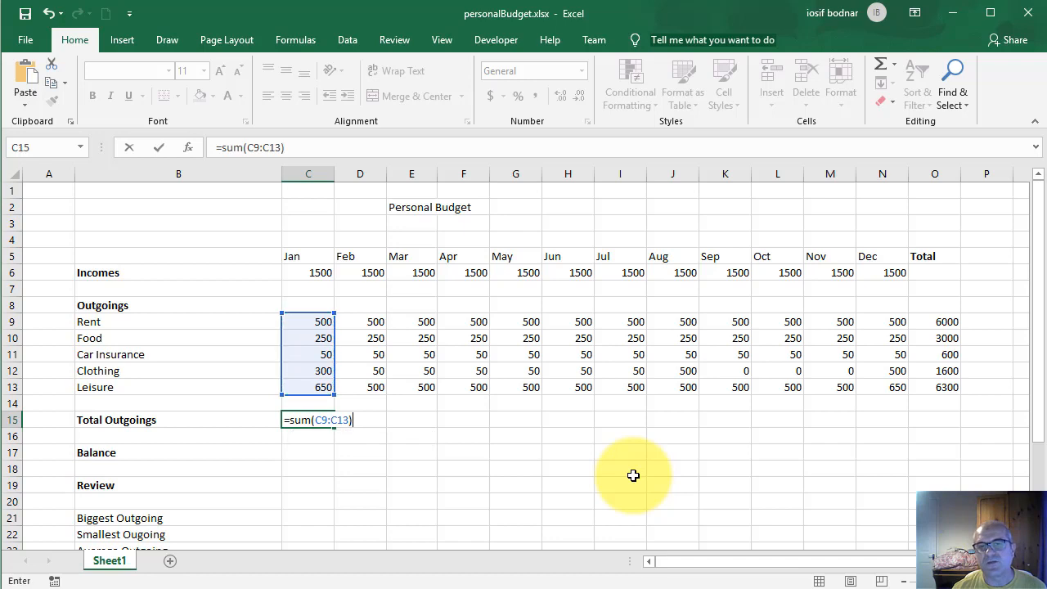
key(Return)
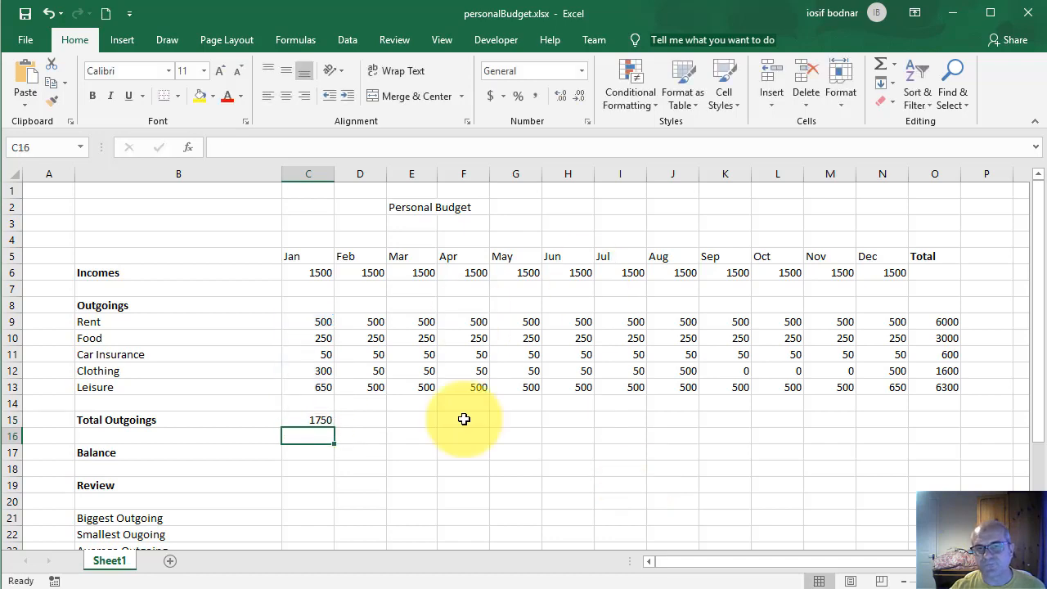
click(327, 419)
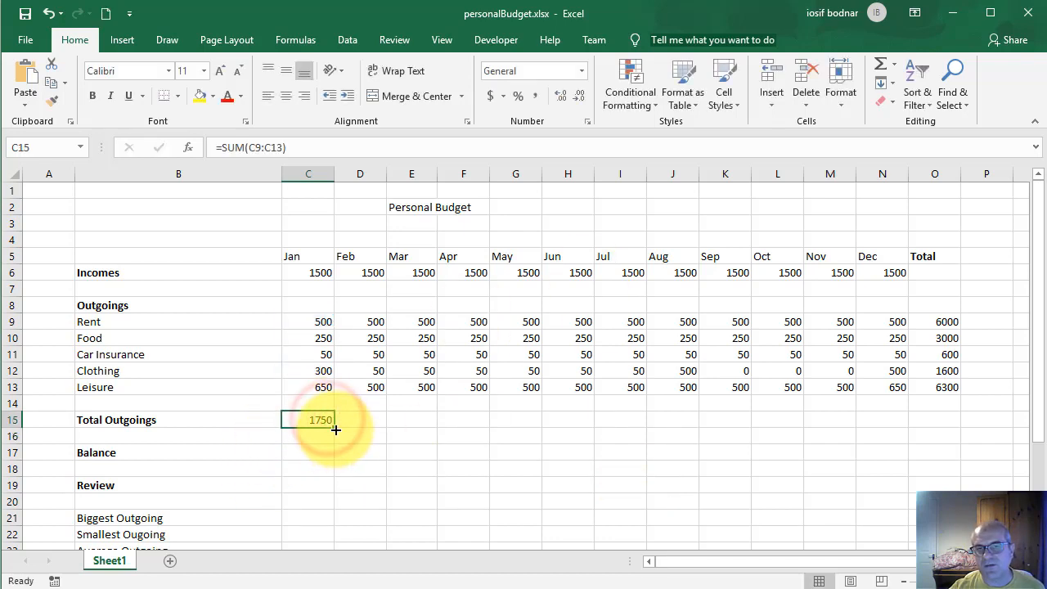
drag(334, 427, 895, 420)
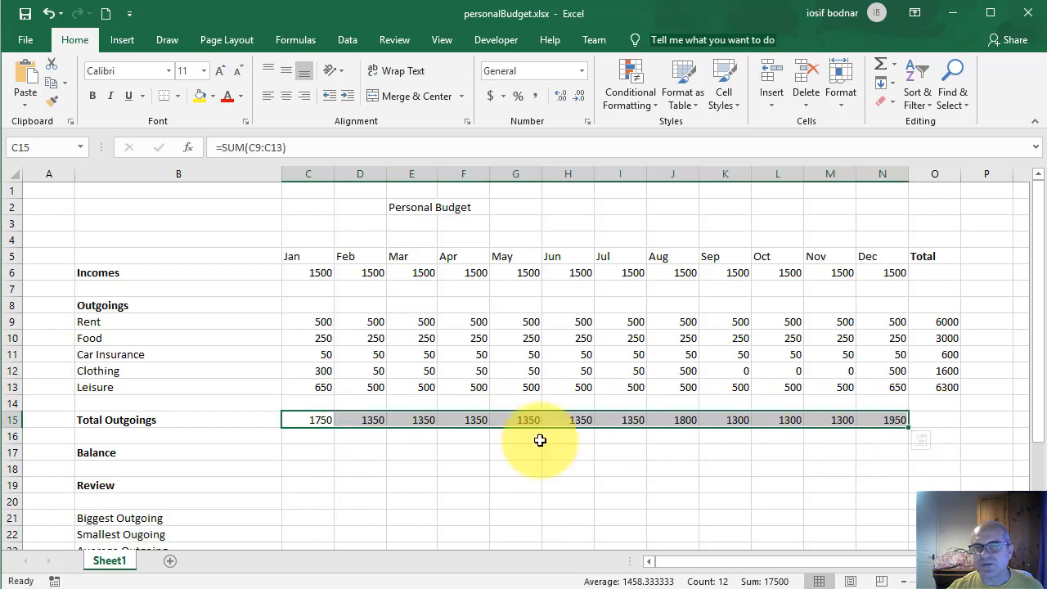
Step: Examine the copied Total Outgoings formulas across row 15, from Jan to Dec
click(362, 422)
click(409, 421)
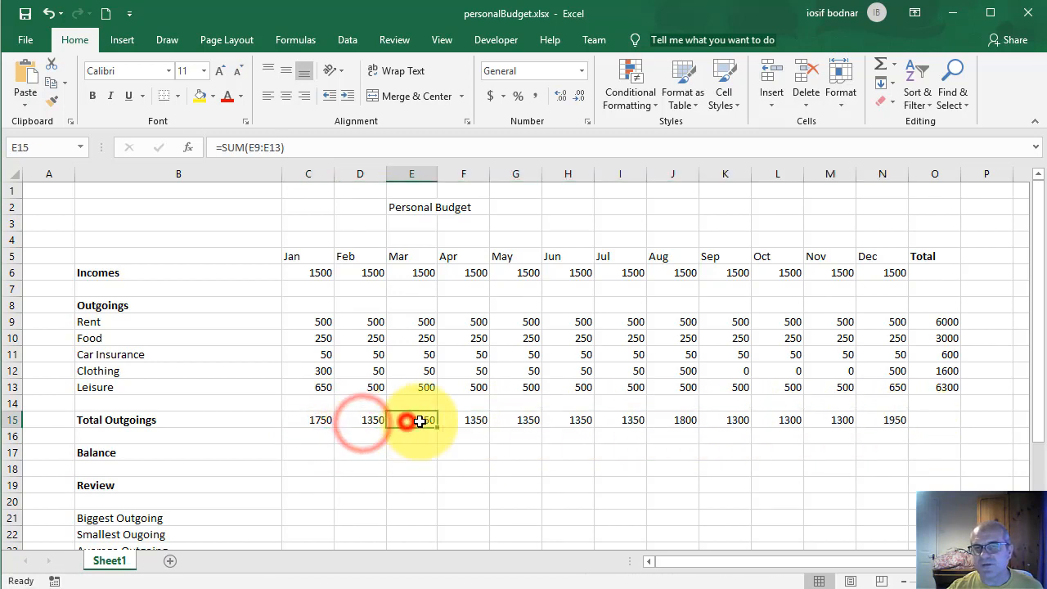
click(467, 420)
click(518, 421)
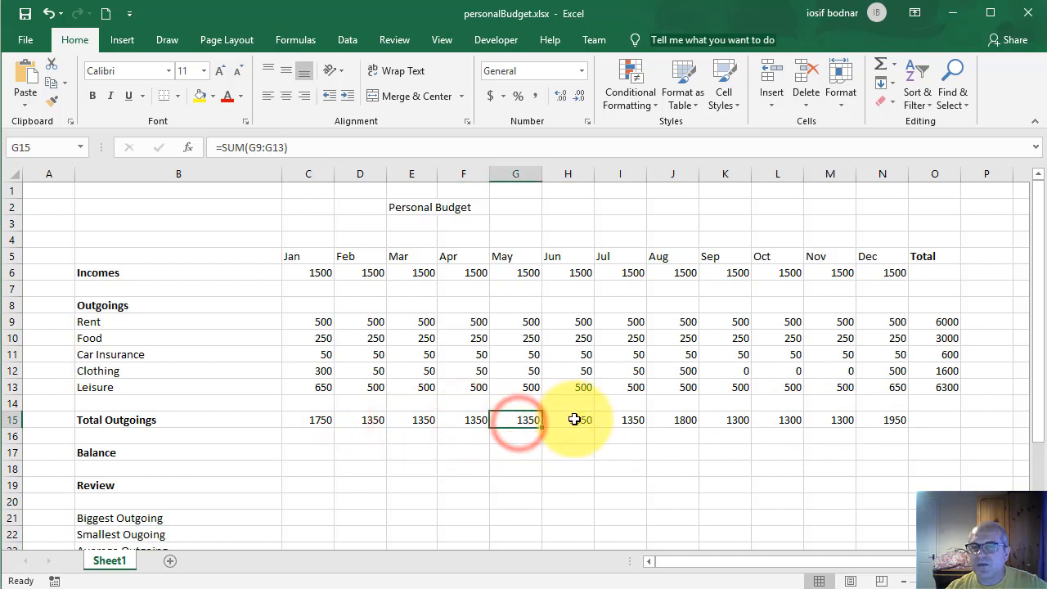
click(573, 421)
click(625, 422)
click(684, 420)
click(732, 420)
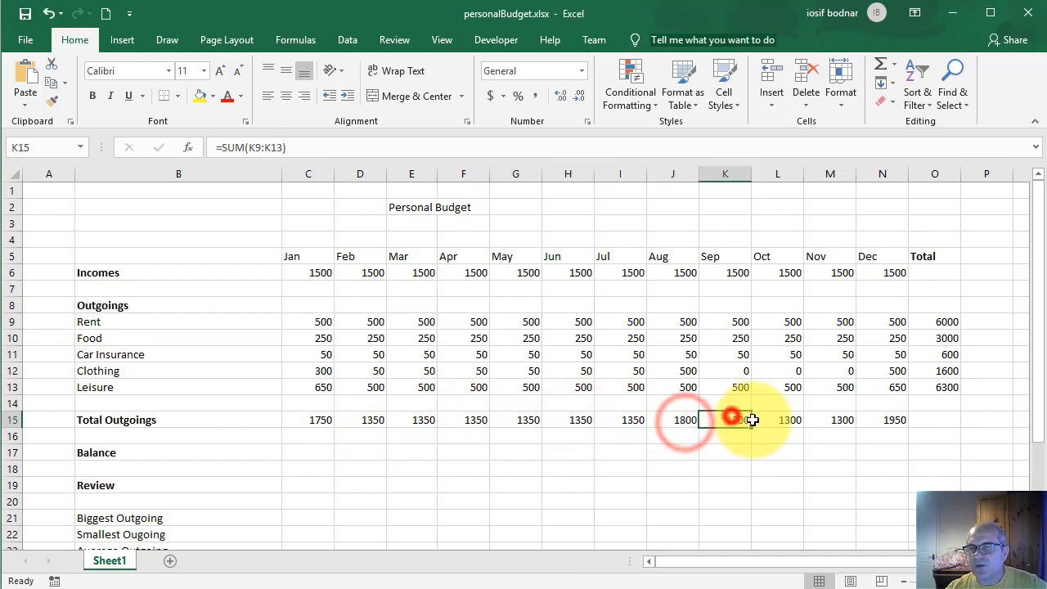
click(784, 420)
click(840, 421)
click(899, 420)
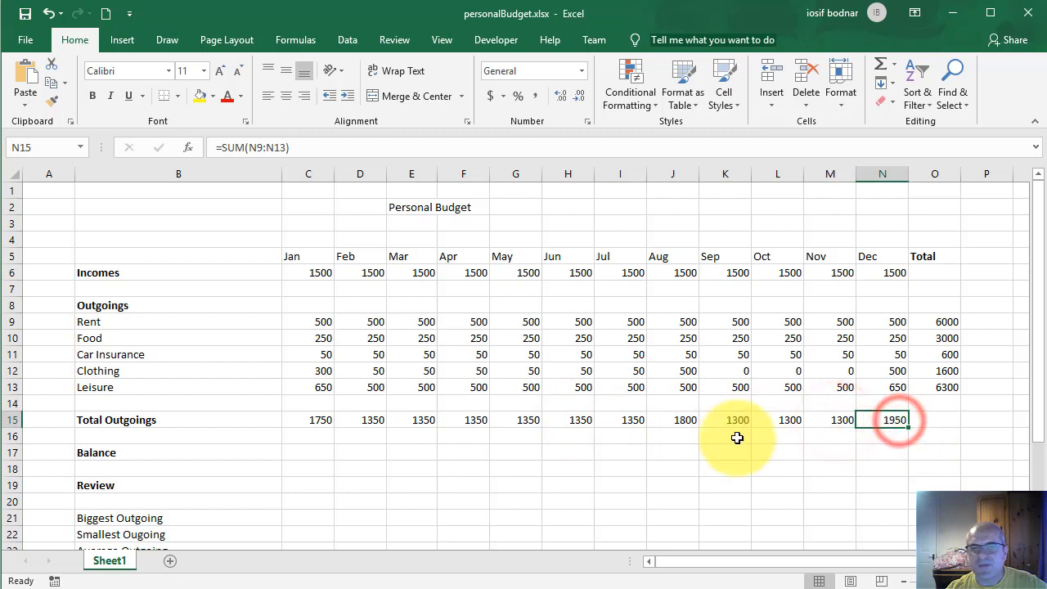
click(316, 419)
click(363, 419)
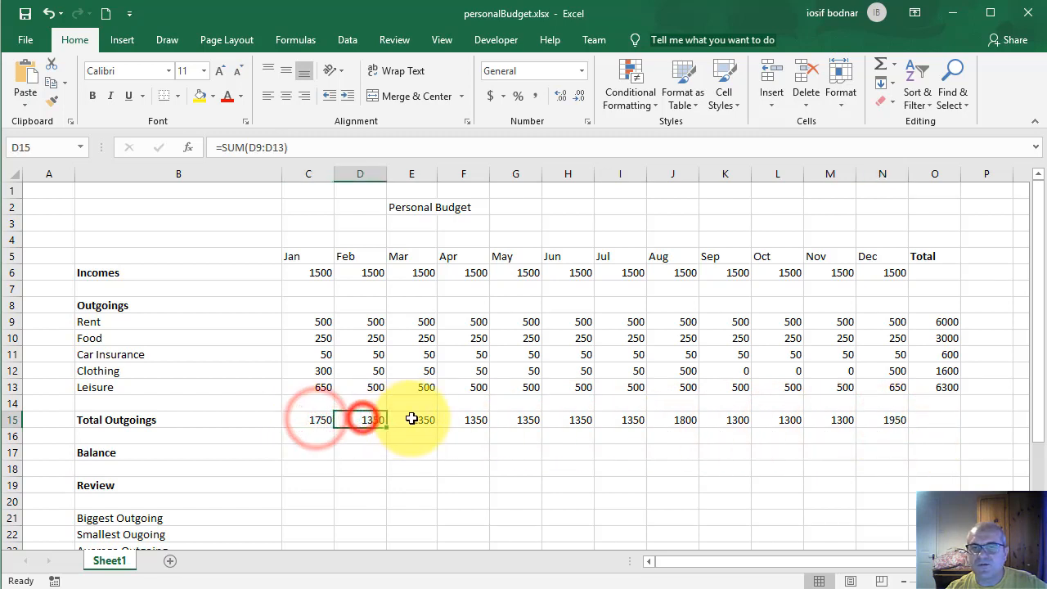
Step: Compare the yearly total formulas for each outgoing in O9:O13 with the monthly Total Outgoings formulas in row 15
click(951, 321)
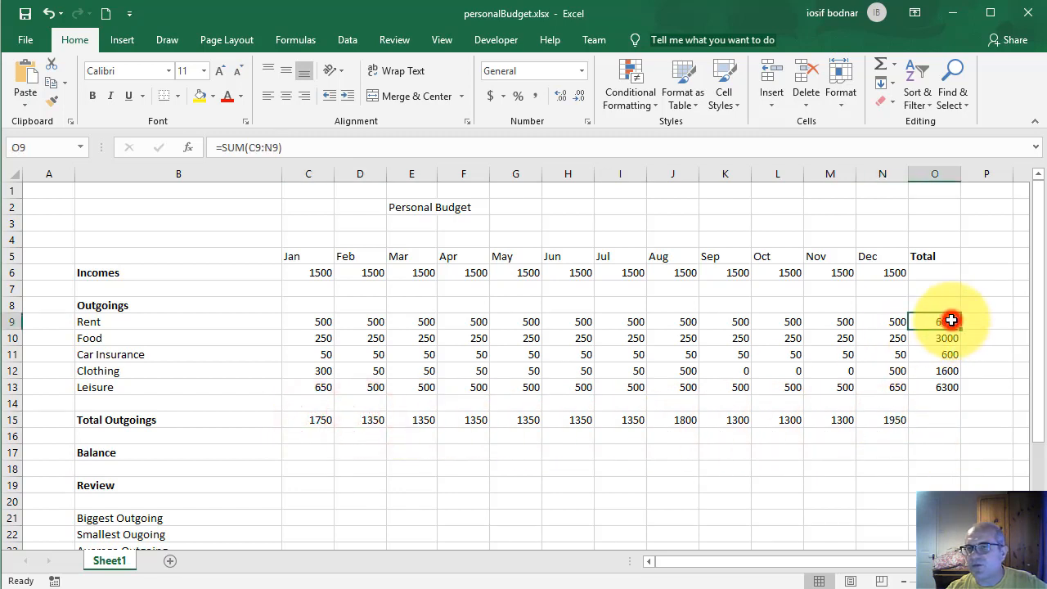
click(952, 338)
click(951, 355)
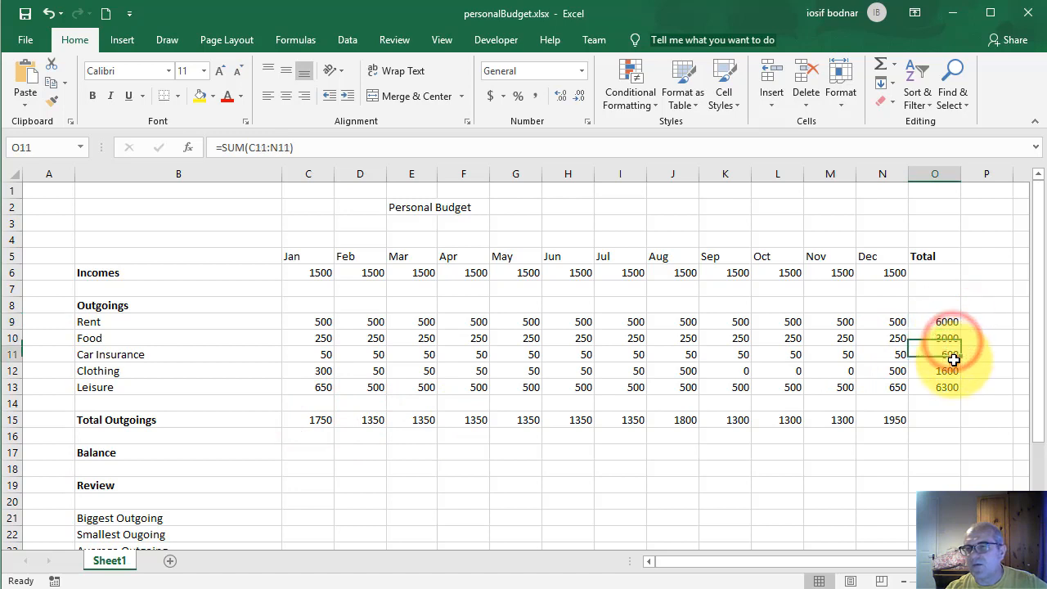
click(951, 370)
key(ctrl+Up)
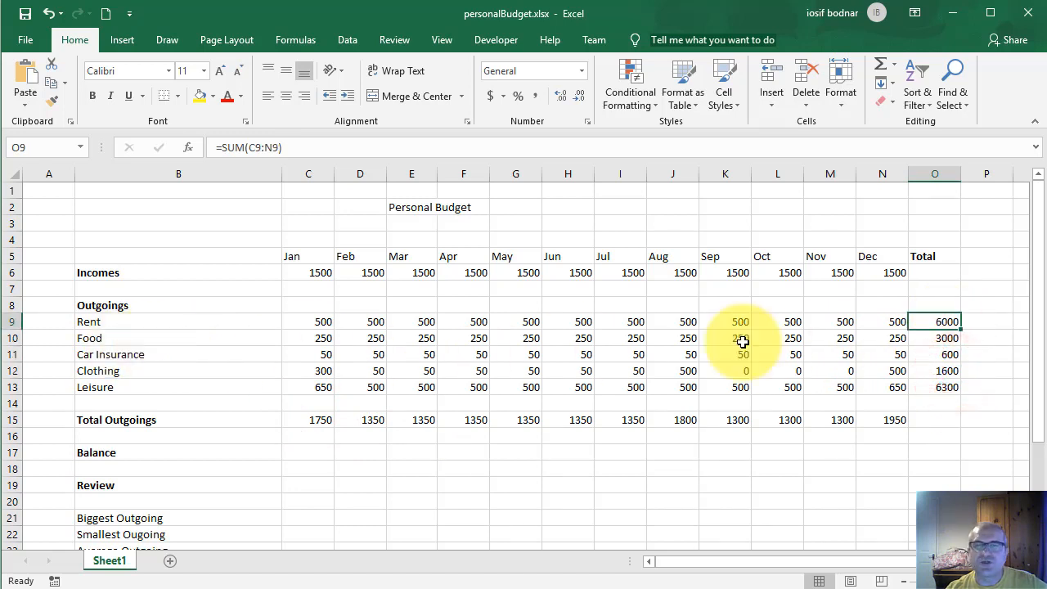
click(950, 340)
click(950, 355)
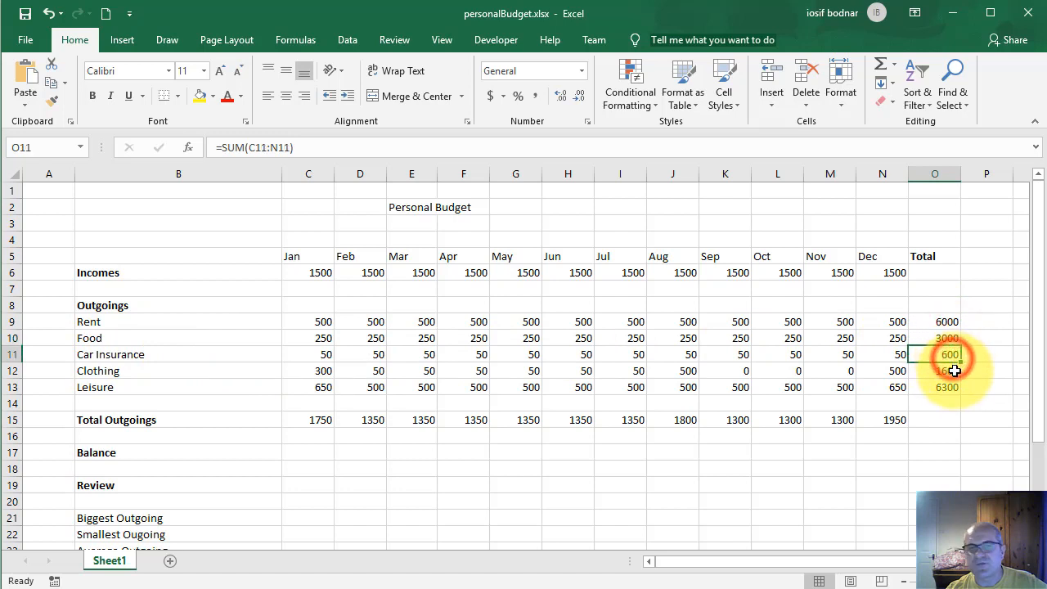
click(954, 371)
click(953, 387)
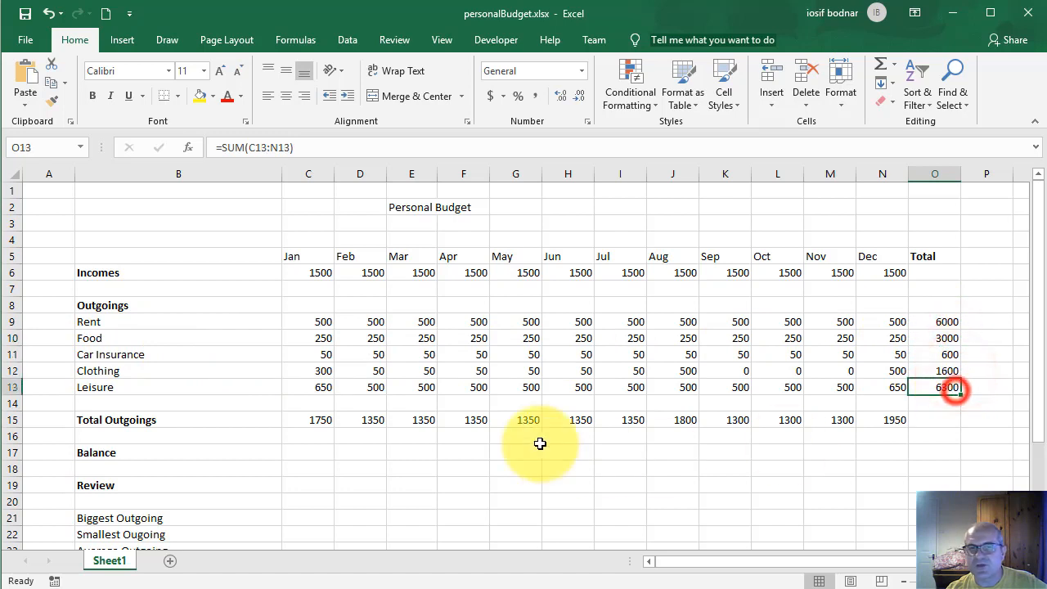
click(309, 421)
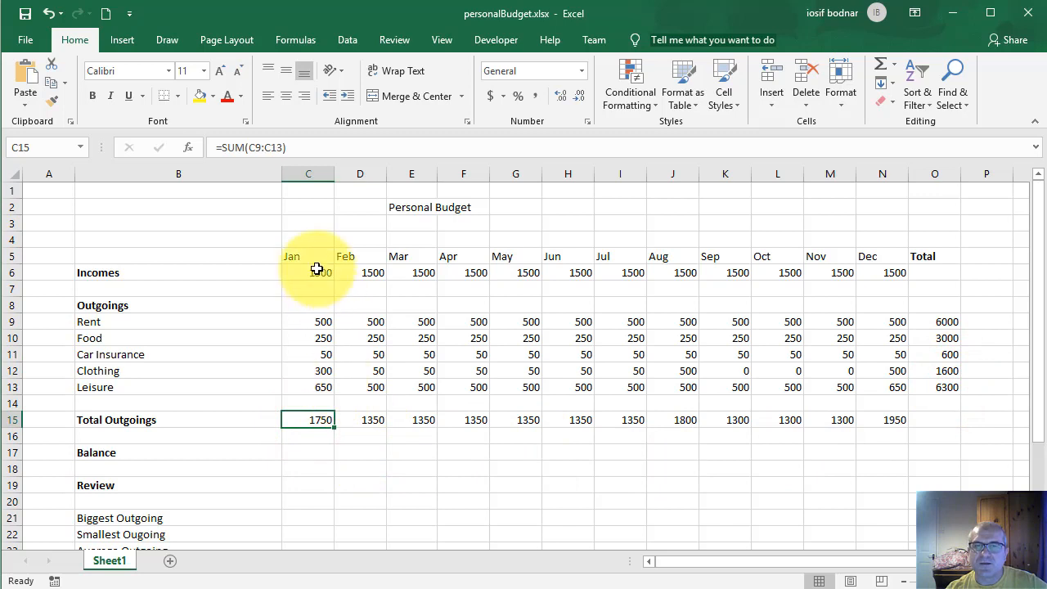
click(369, 421)
click(423, 420)
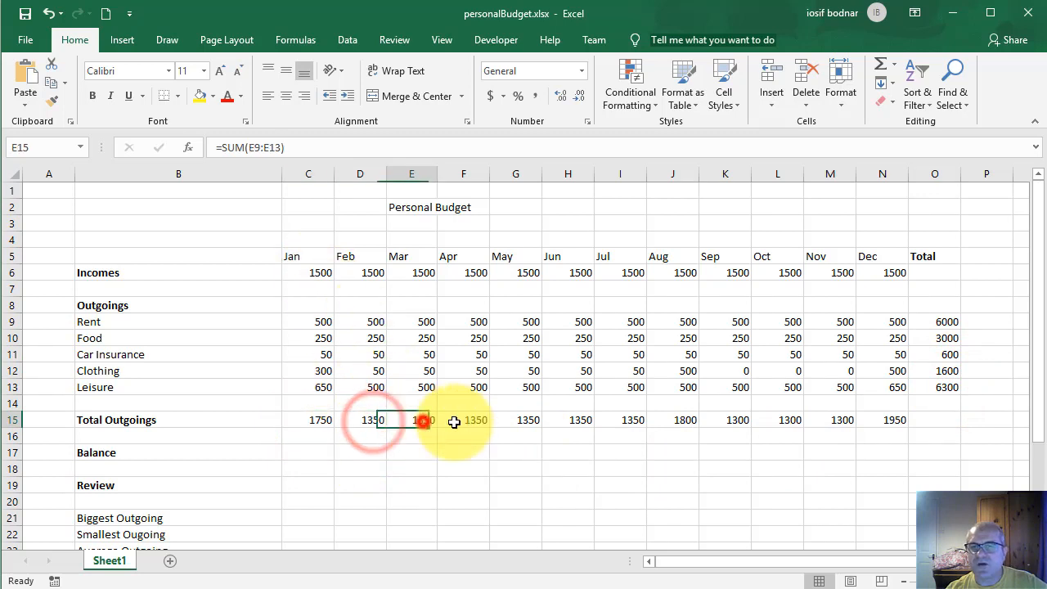
click(466, 421)
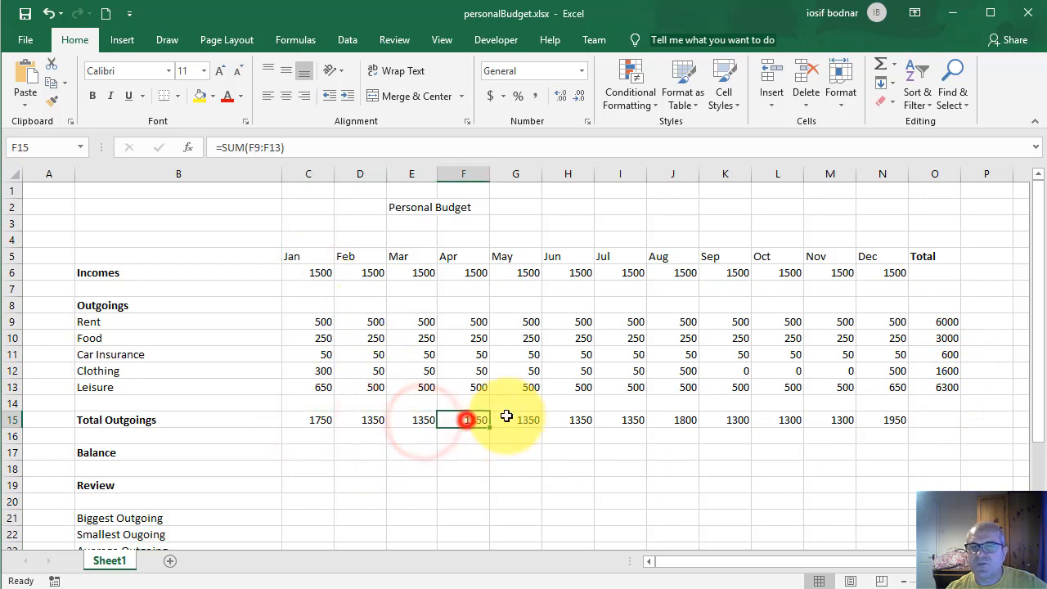
click(885, 422)
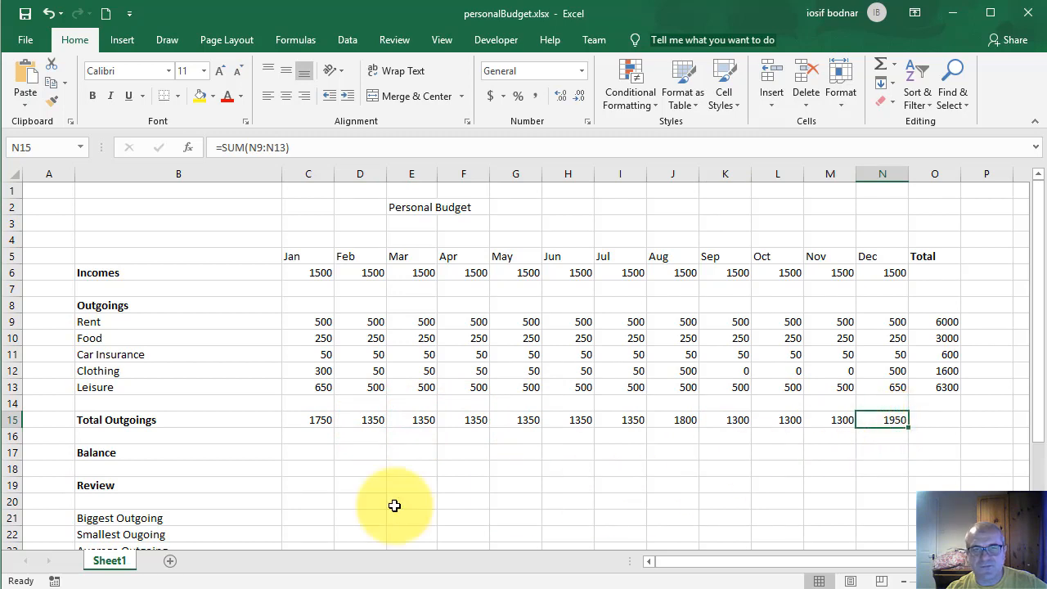
Step: Calculate the Jan Balance in C17 as income minus total outgoings with the formula =C6-C15
click(309, 455)
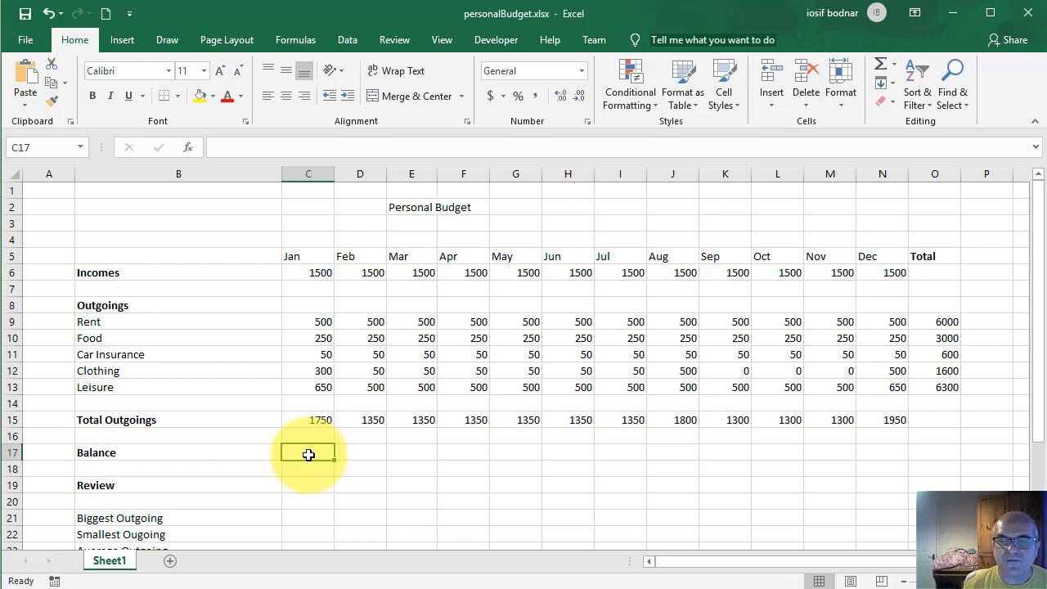
text(=)
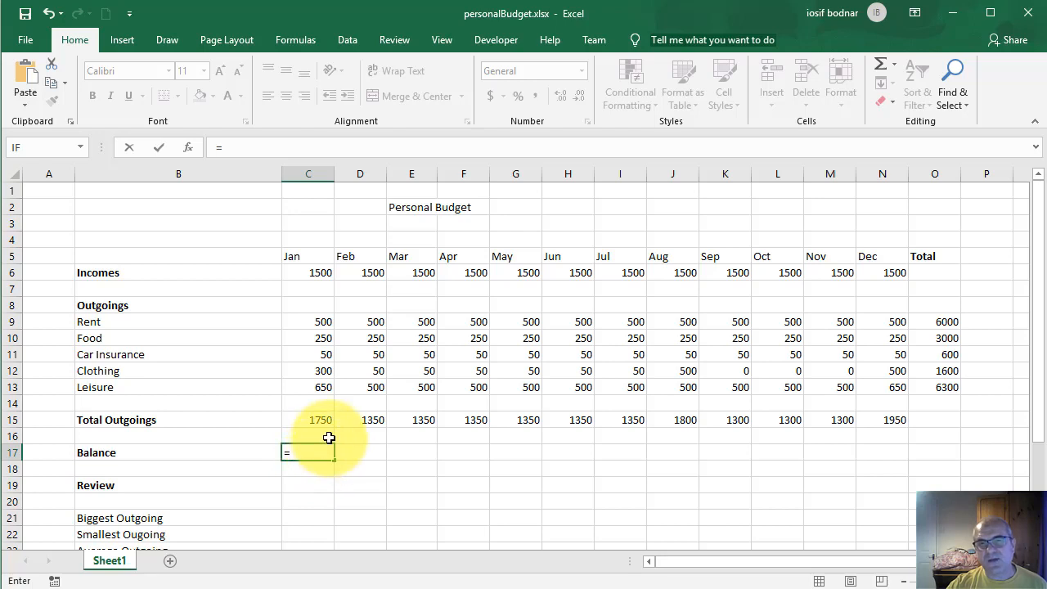
click(313, 272)
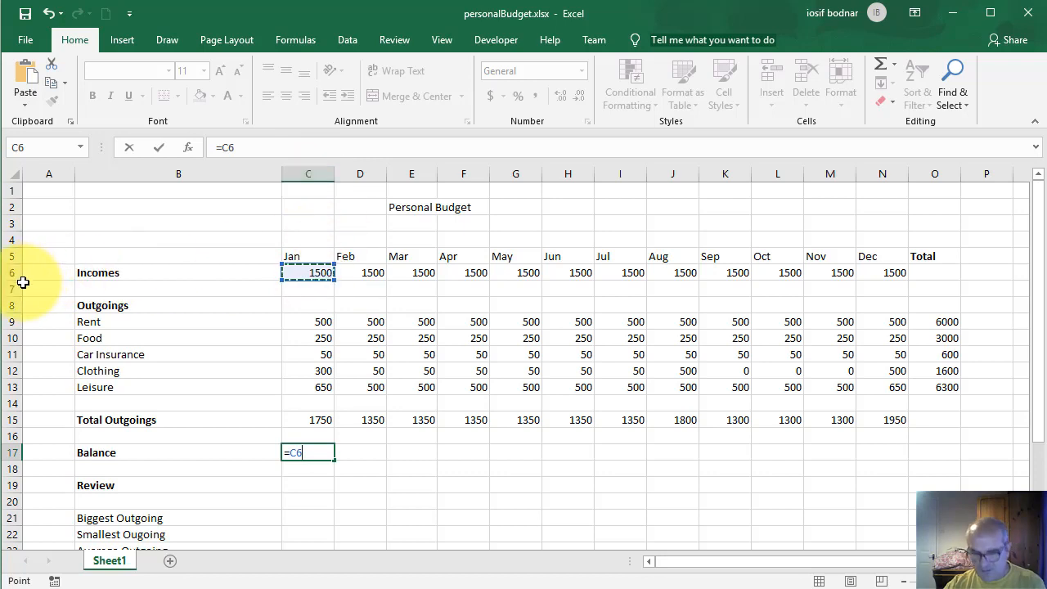
text(-)
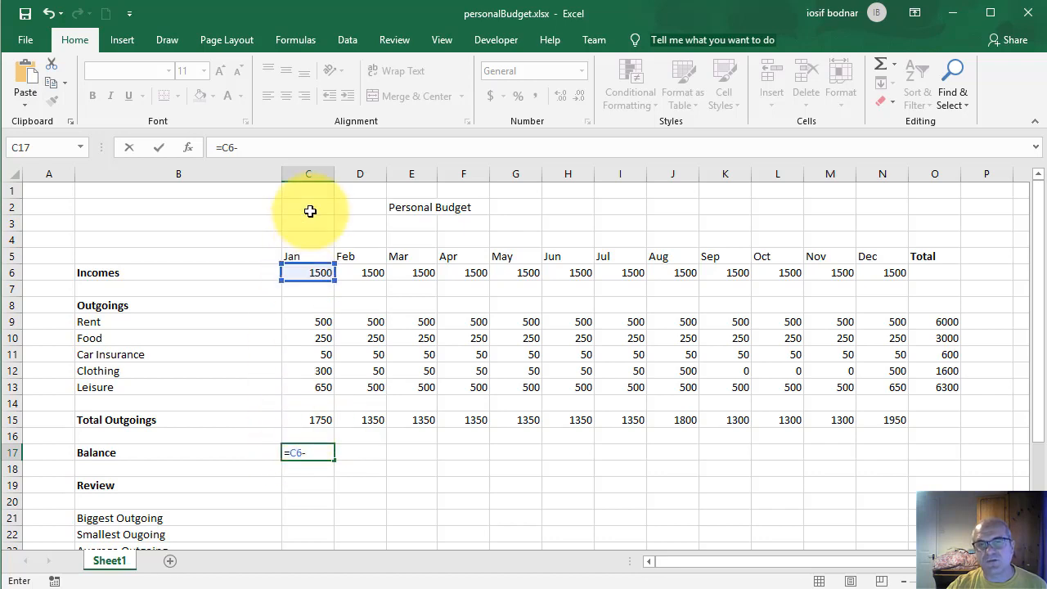
click(323, 420)
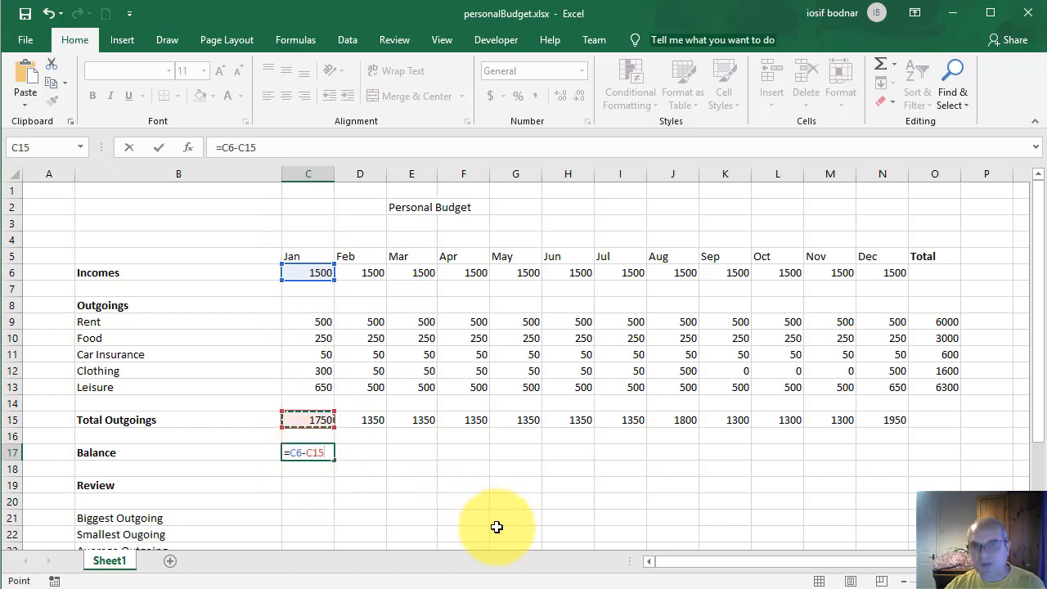
key(Return)
Step: Fill the Jan Balance formula across to Dec in N17 and check the copied formulas for Feb, Mar, Aug and Dec
click(320, 449)
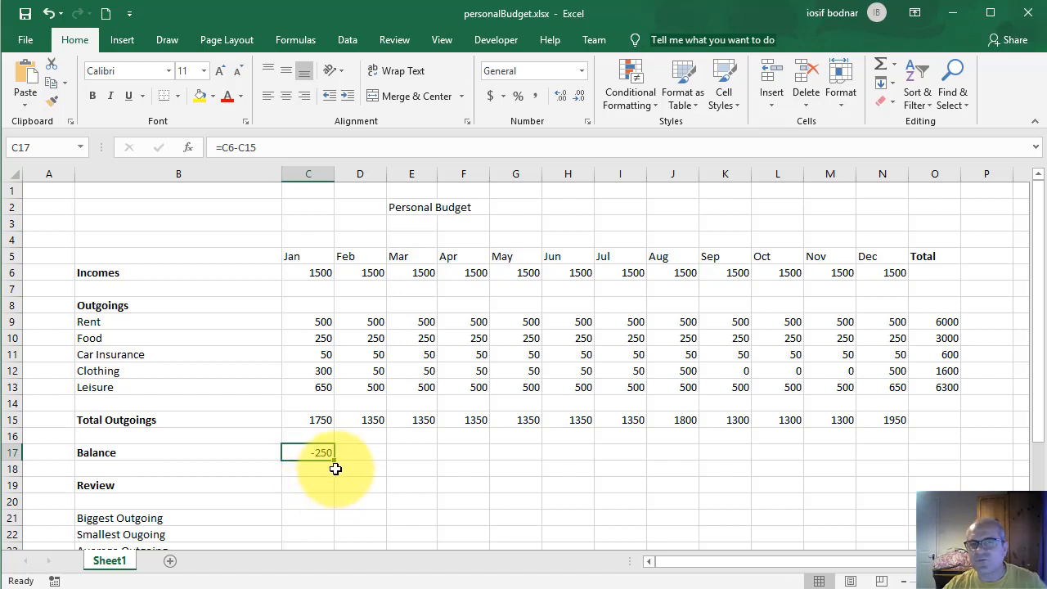
drag(337, 462, 908, 464)
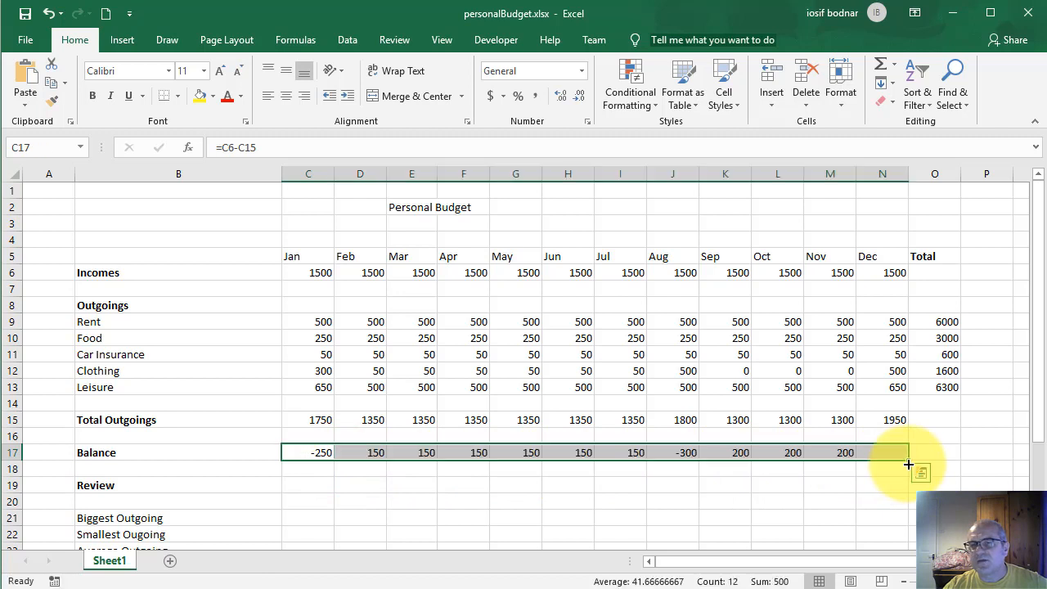
click(378, 454)
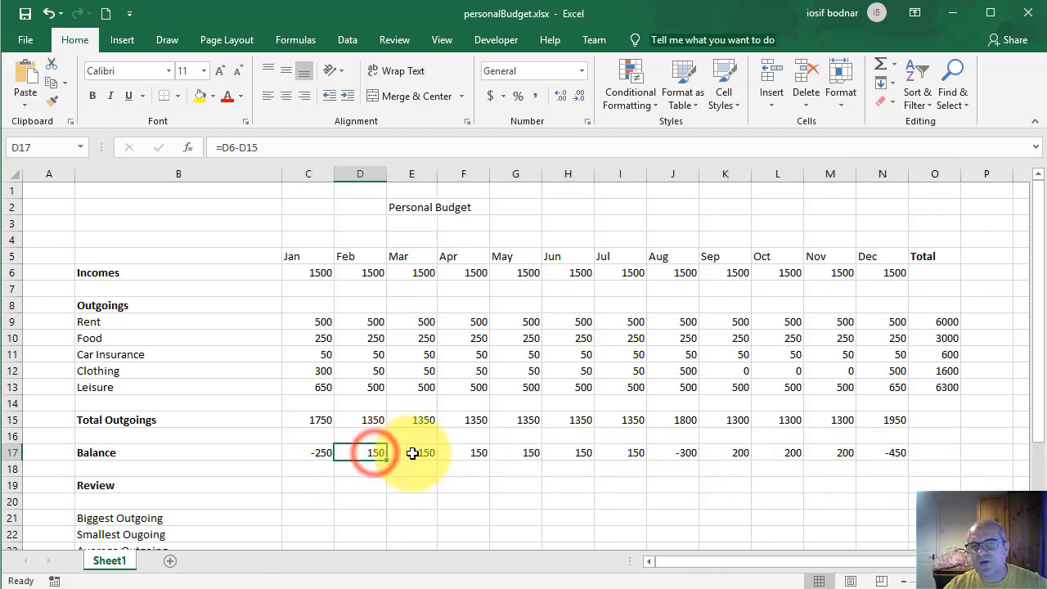
click(411, 454)
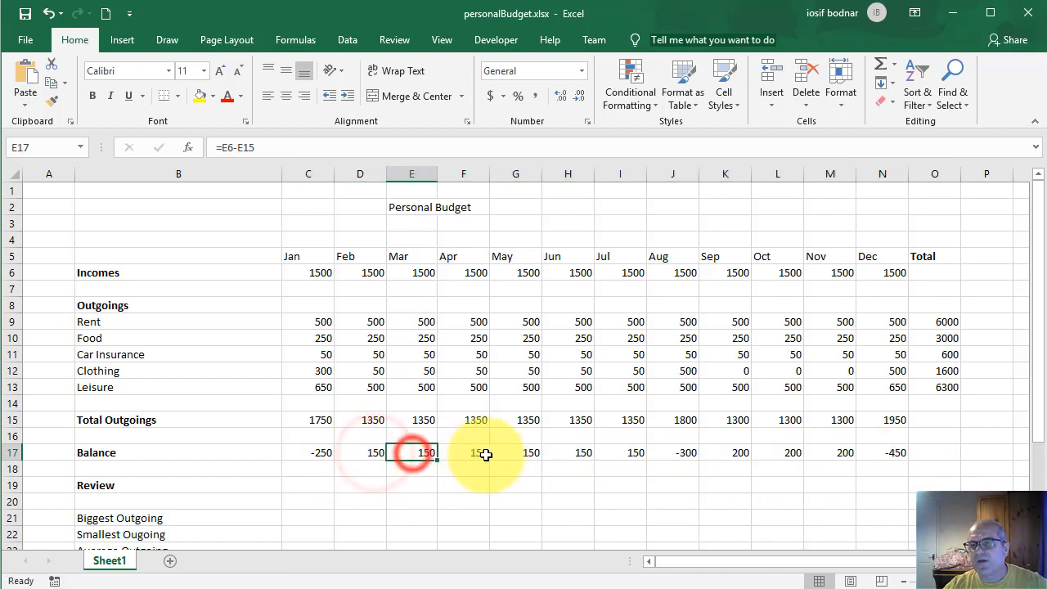
click(676, 456)
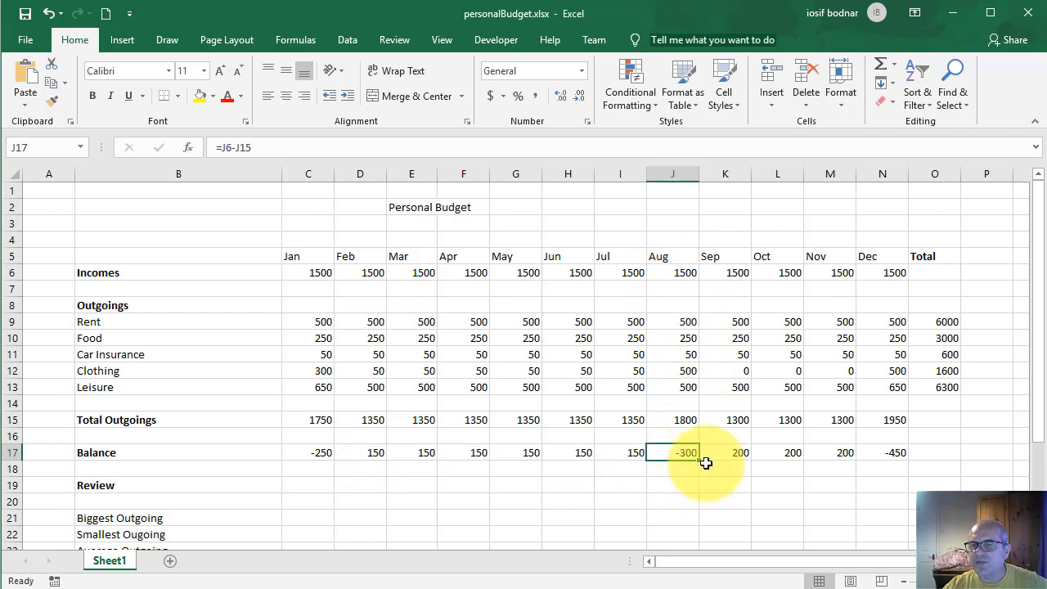
click(897, 455)
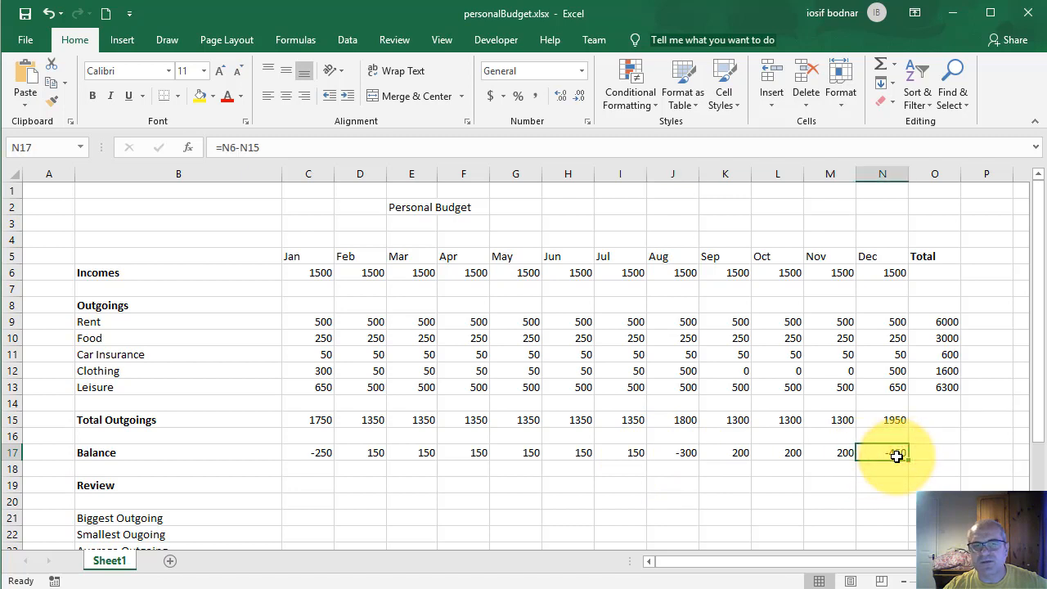
Step: Total the yearly outgoings in O15 with the formula =SUM(C15:N15) and check the resulting formula
click(945, 423)
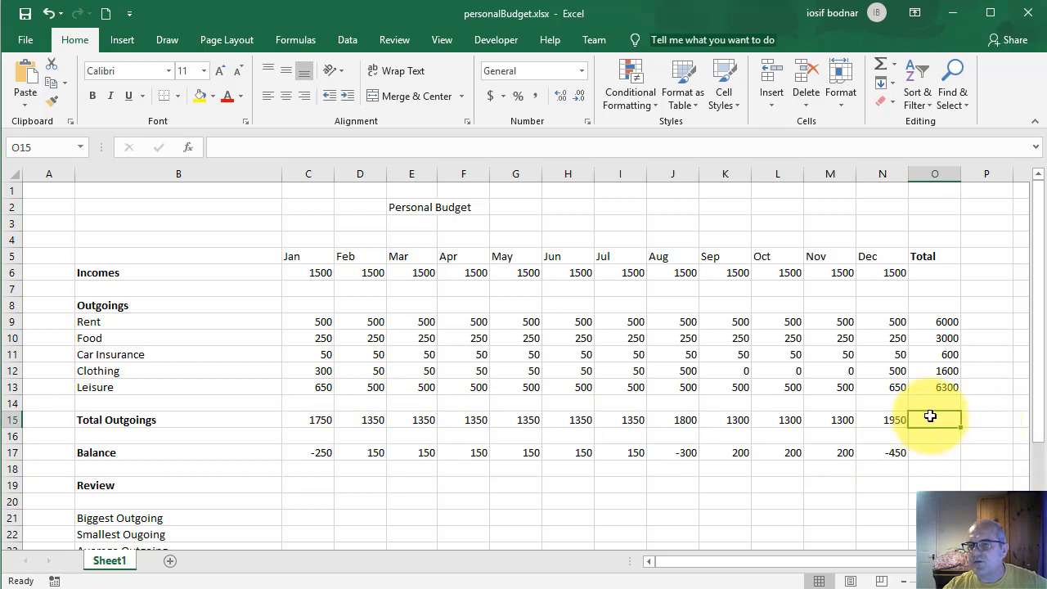
click(895, 65)
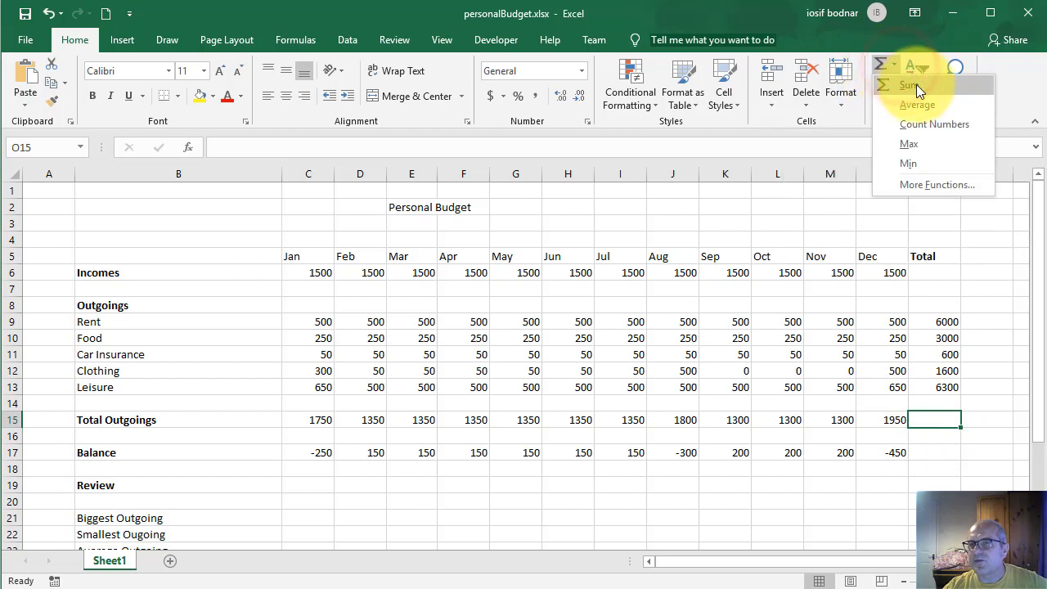
click(917, 84)
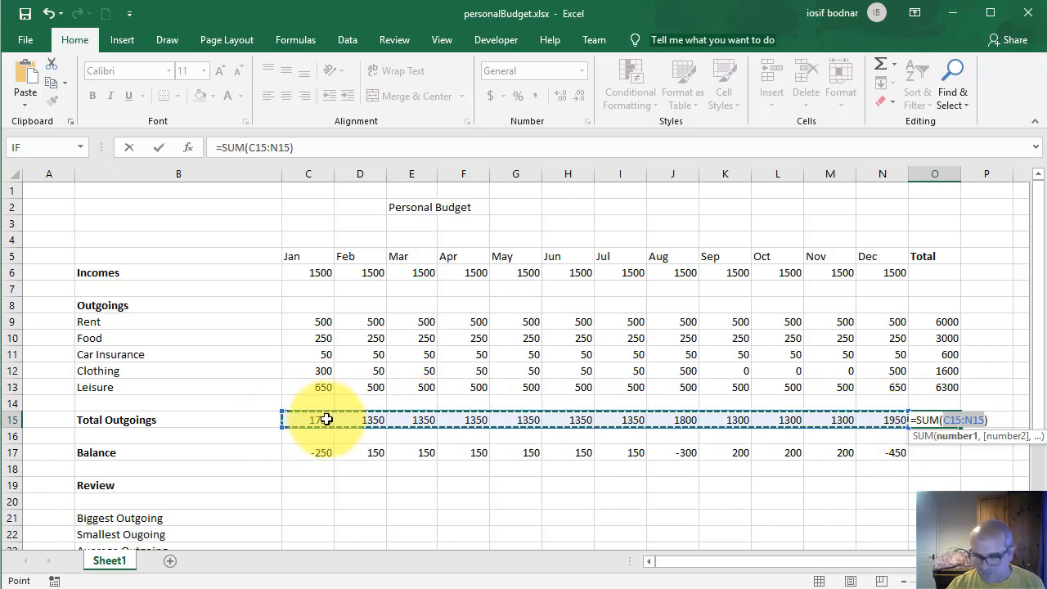
key(Return)
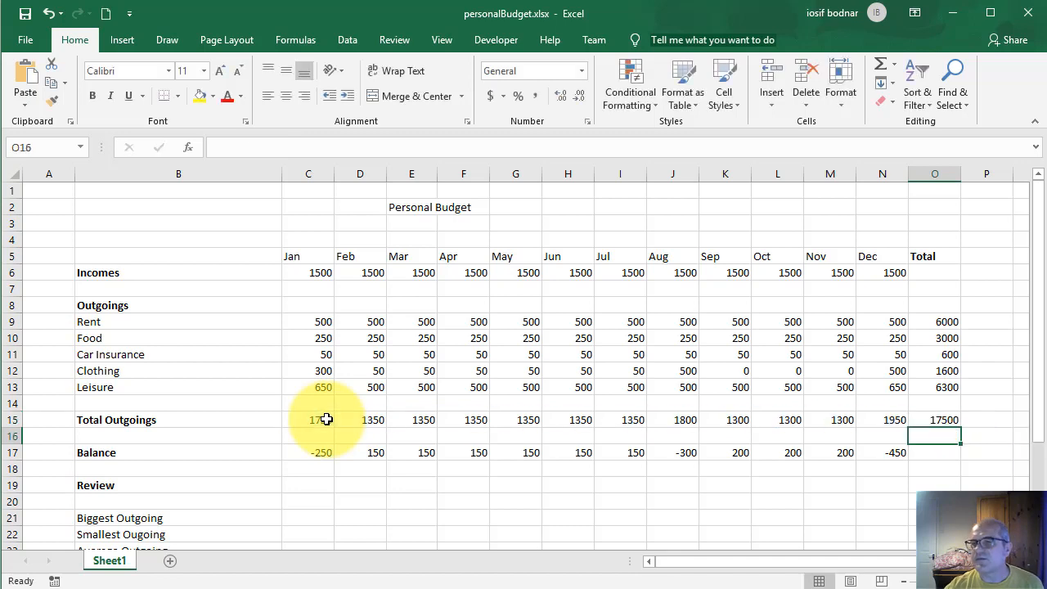
click(942, 420)
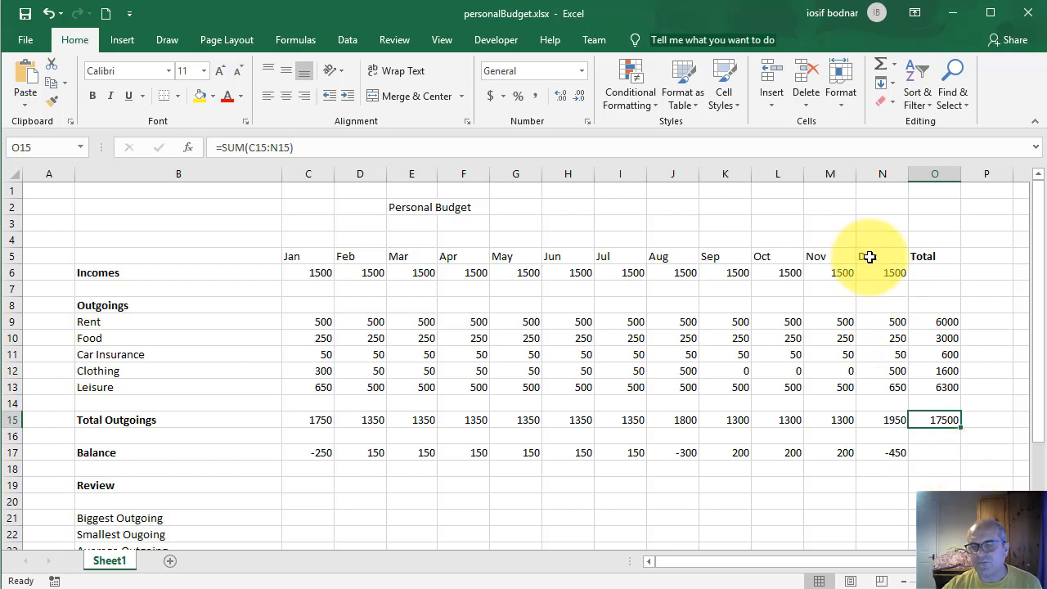
Step: Total the monthly balances in O17 with =SUM(C17:N17) and review the Jan, Aug, Dec and Feb balances
click(946, 453)
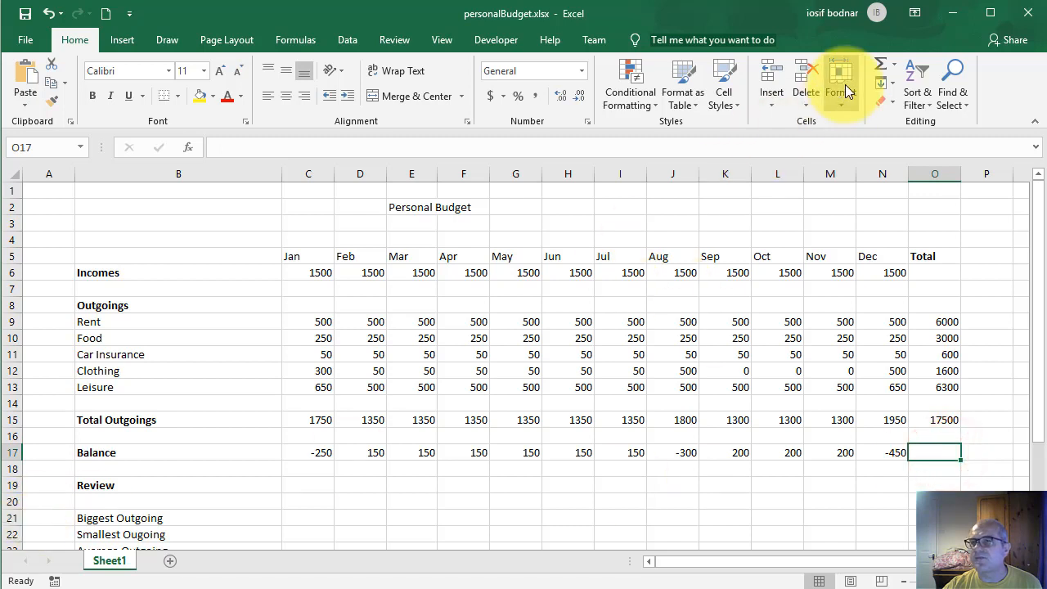
click(888, 63)
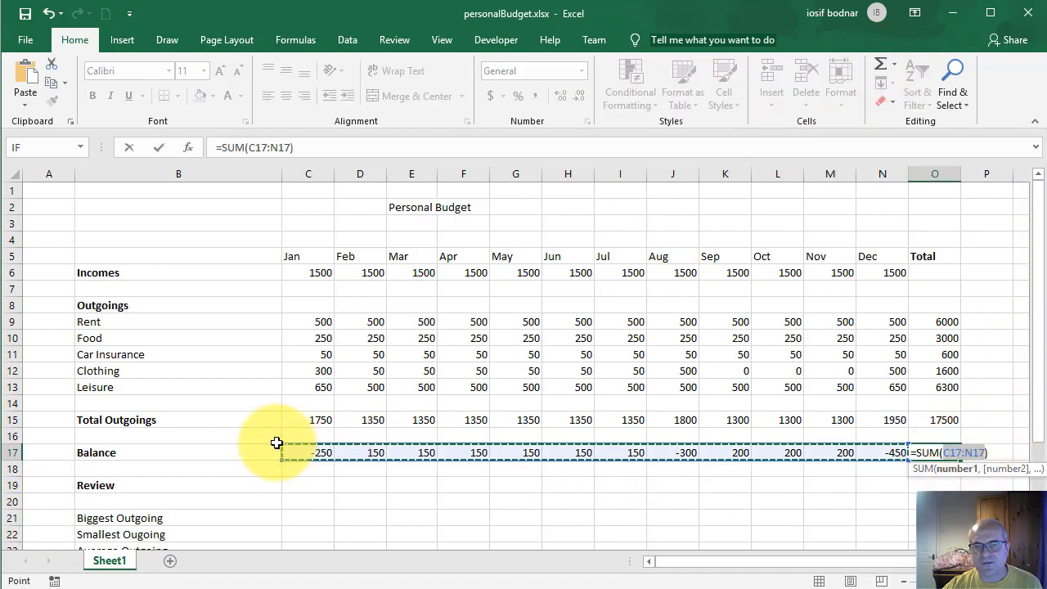
drag(299, 456, 898, 464)
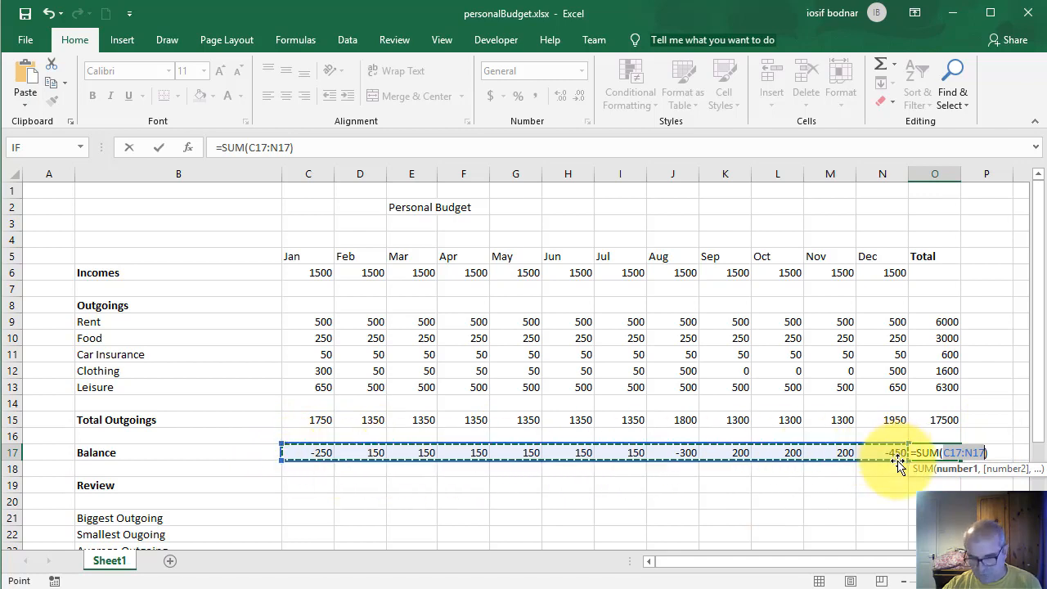
key(Return)
click(938, 453)
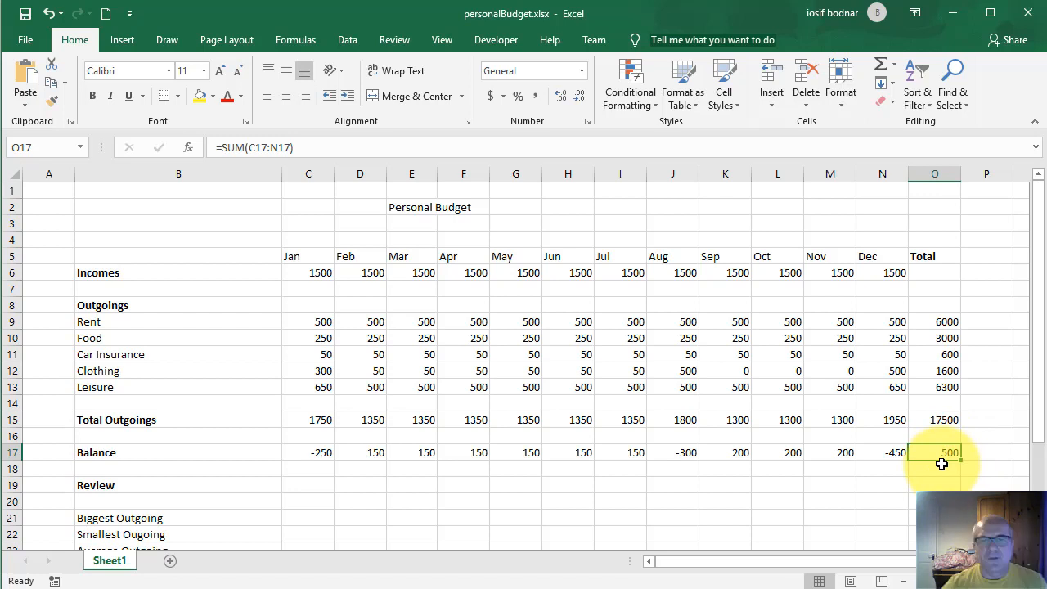
click(324, 454)
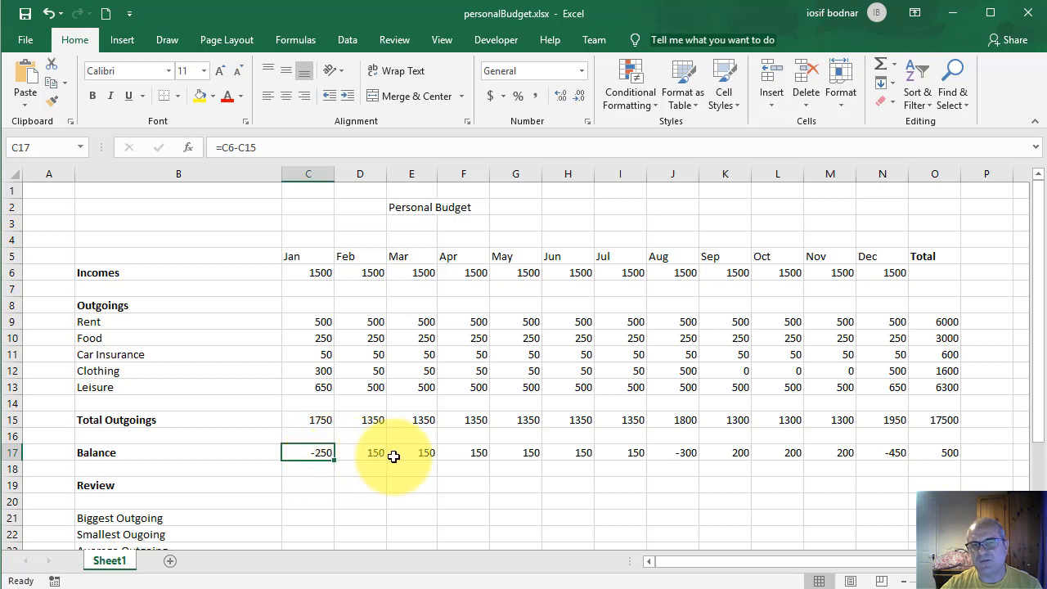
click(685, 453)
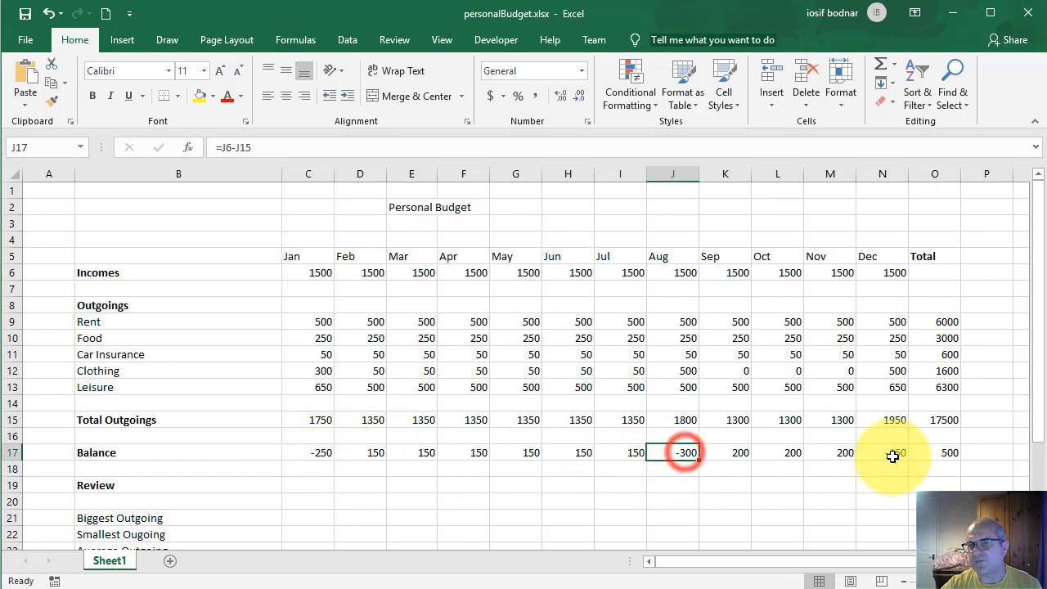
click(884, 454)
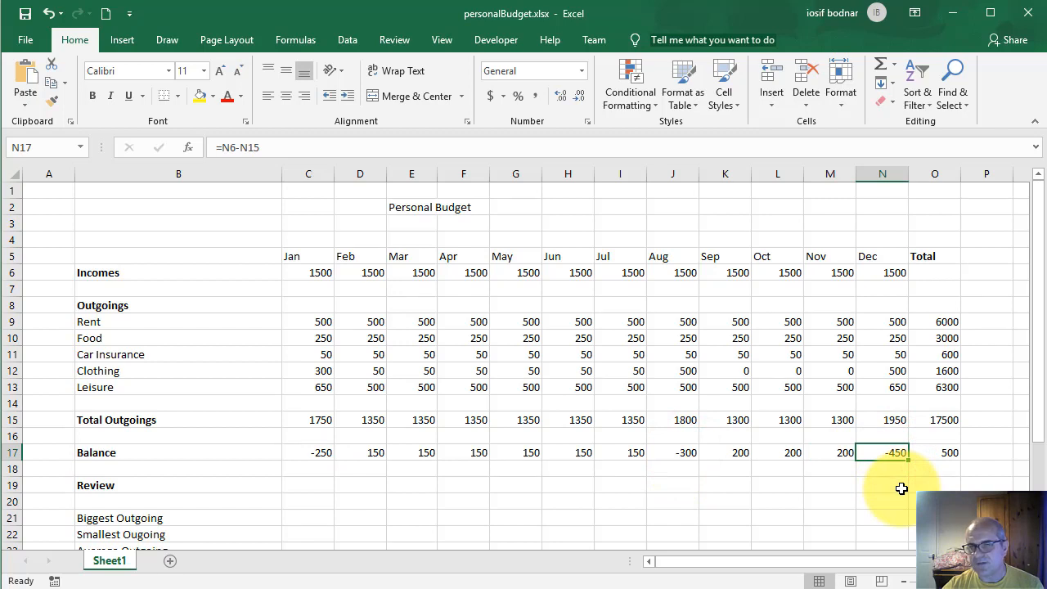
click(376, 452)
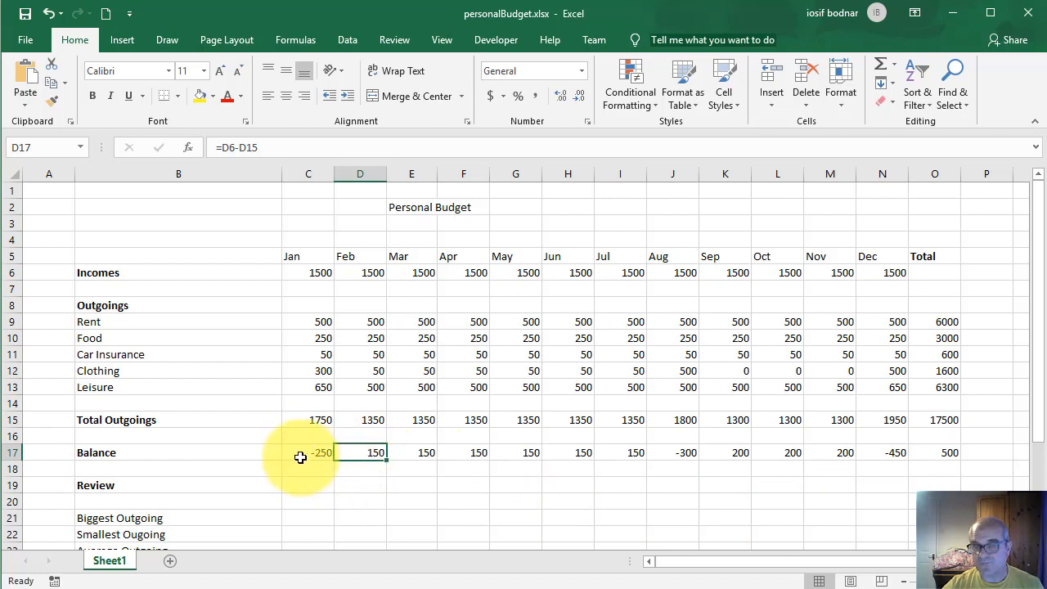
Step: Create a conditional formatting rule for the monthly balances in C17:N17 that formats only cells with a value less than 0
drag(300, 452, 876, 451)
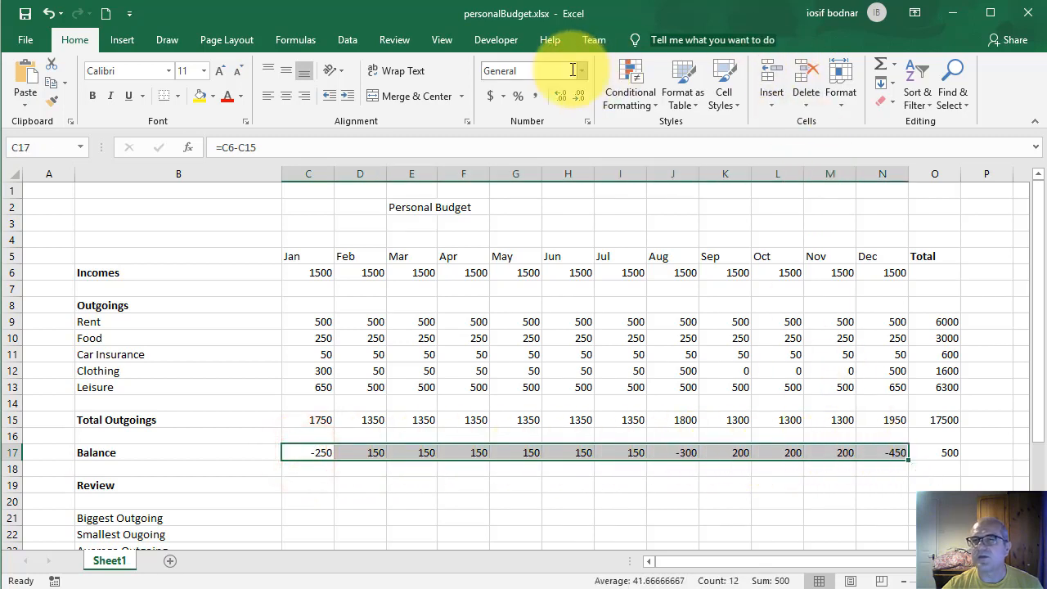
click(653, 107)
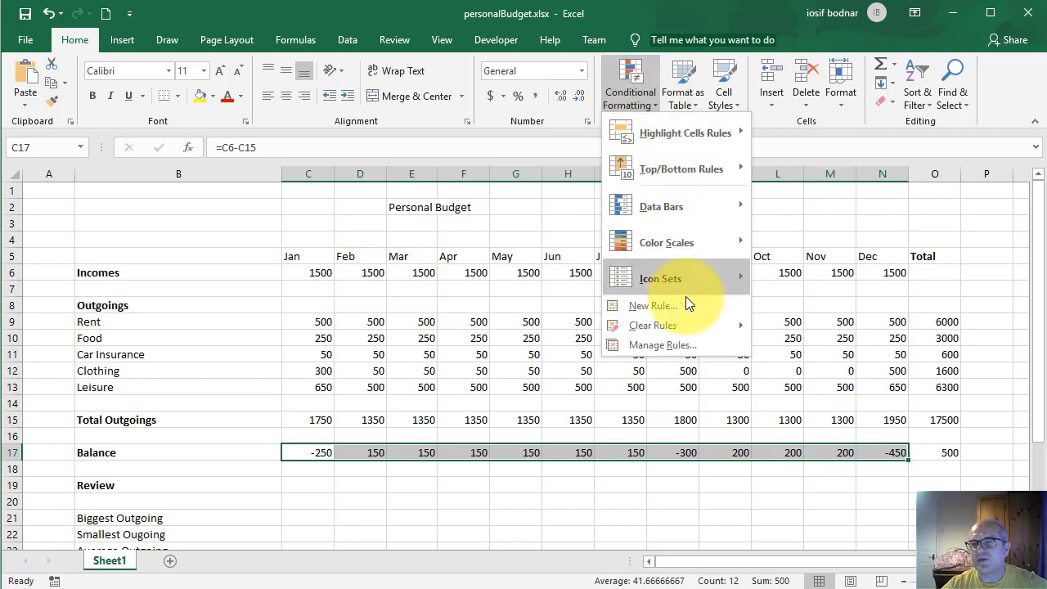
click(687, 345)
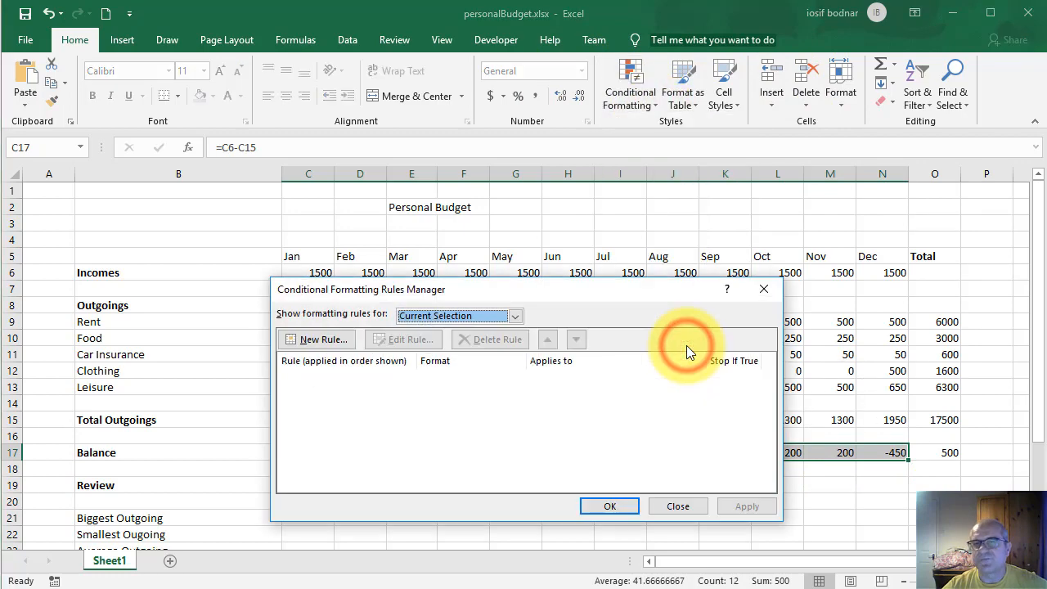
click(315, 341)
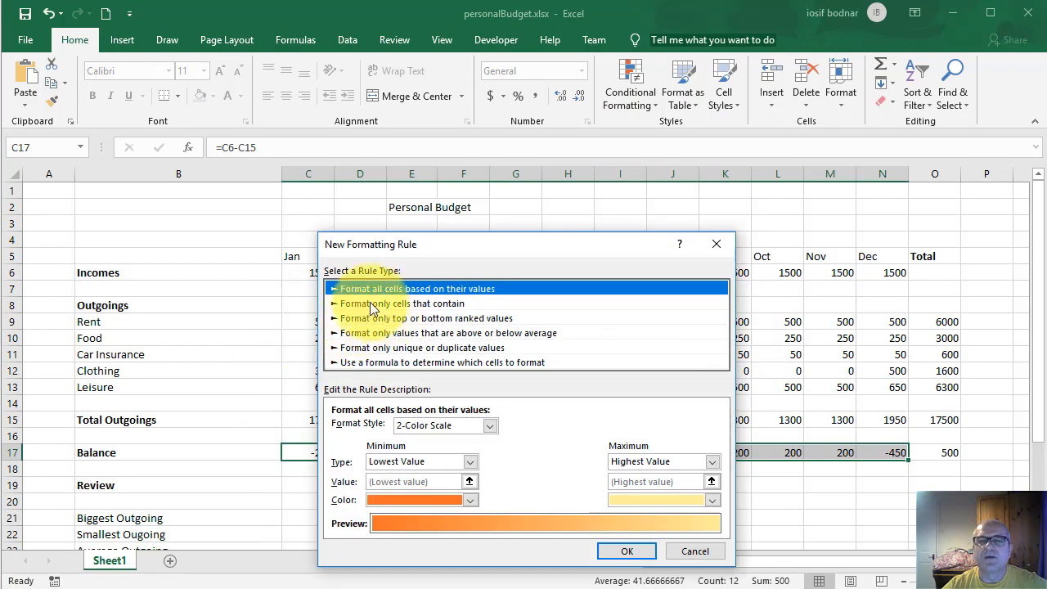
click(345, 304)
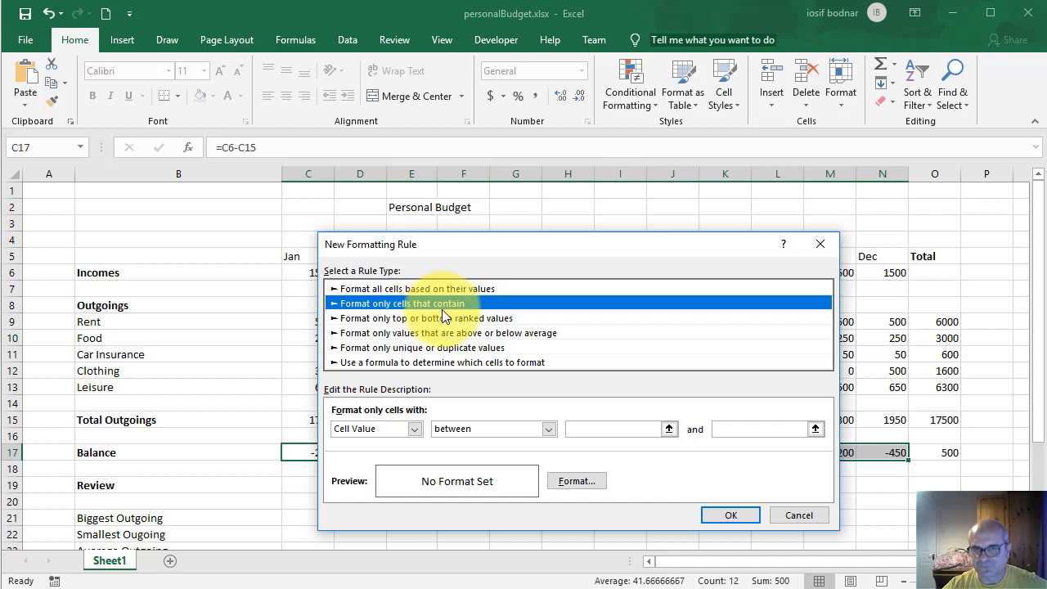
click(549, 431)
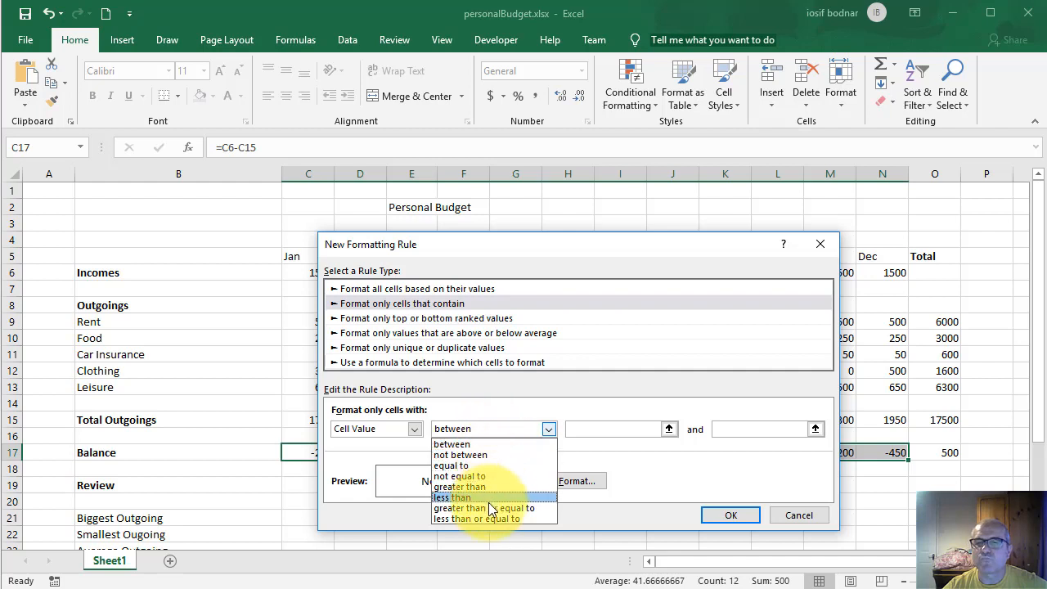
click(465, 498)
click(633, 430)
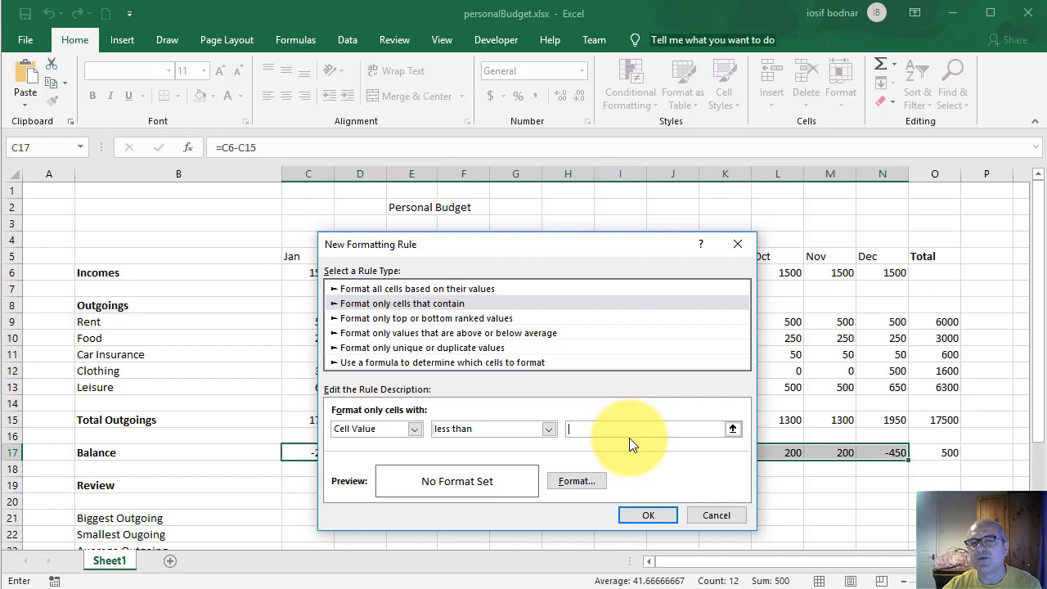
text(0)
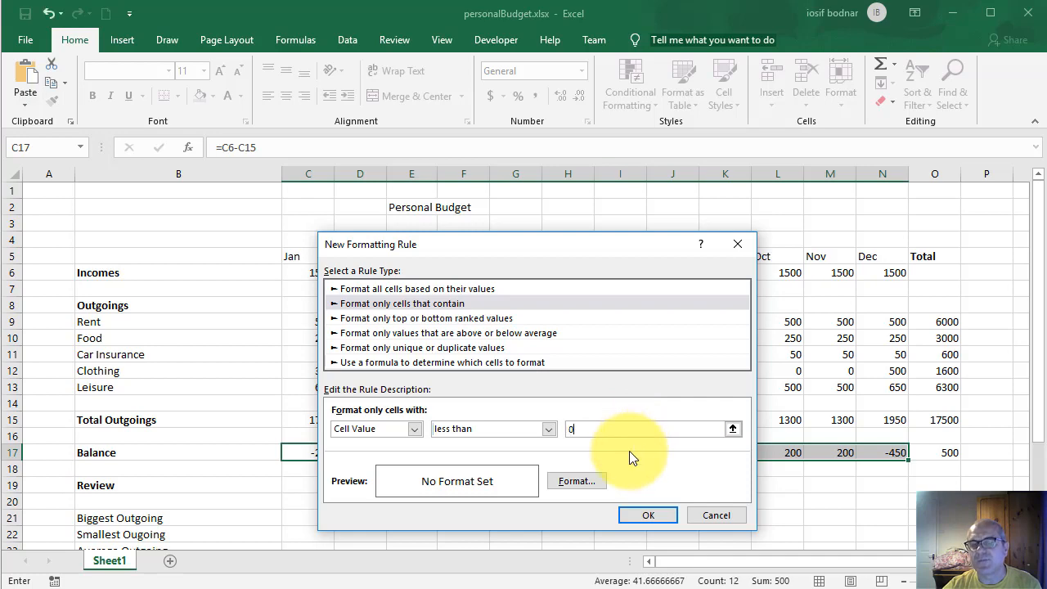
Step: Give the negative-balance rule a light red fill from the standard colour palette and save the rule
click(581, 480)
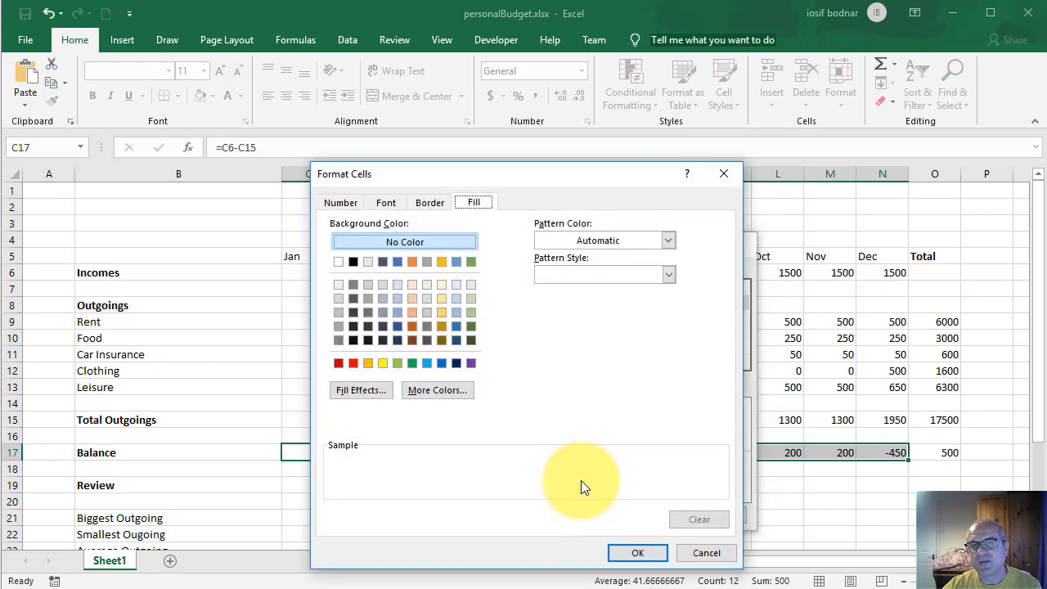
click(353, 363)
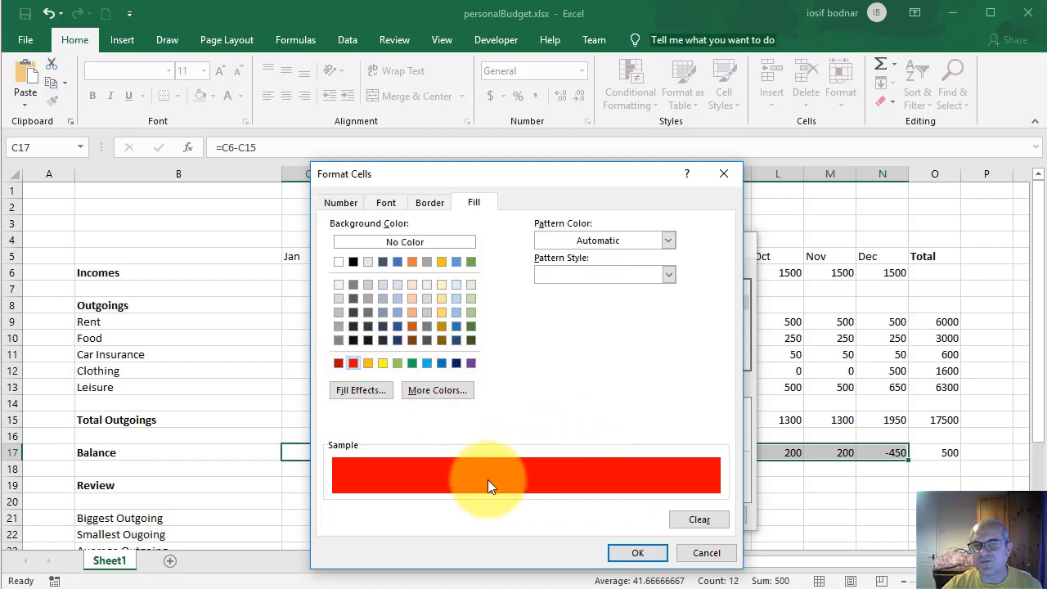
click(438, 391)
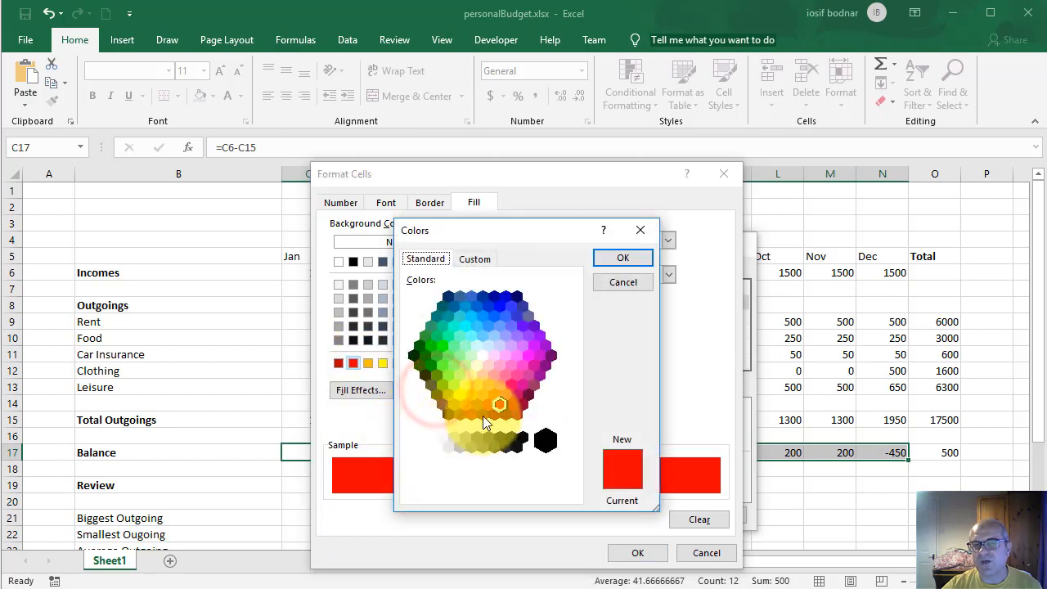
click(505, 395)
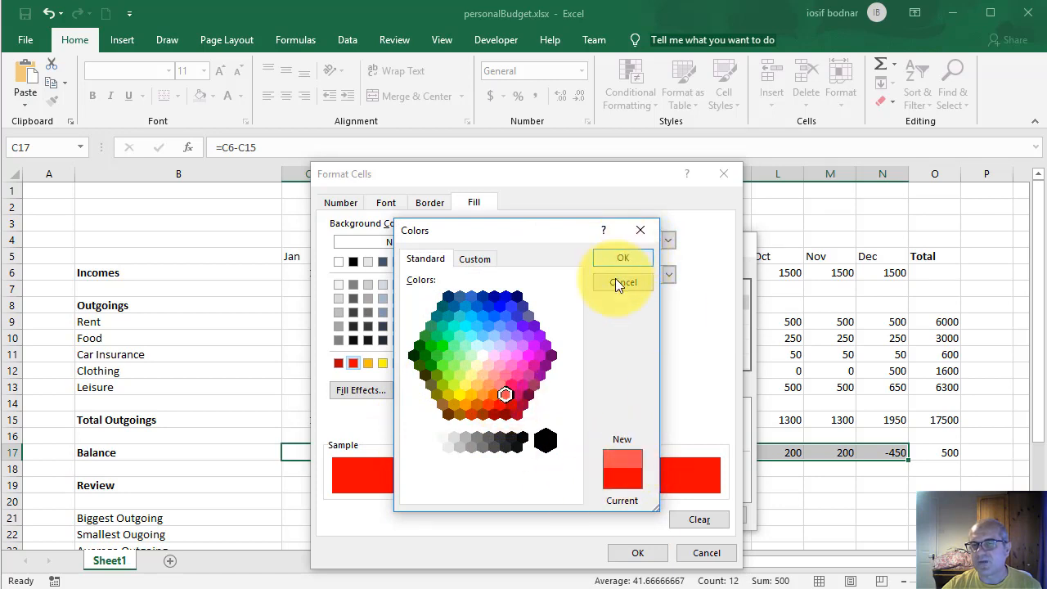
click(625, 257)
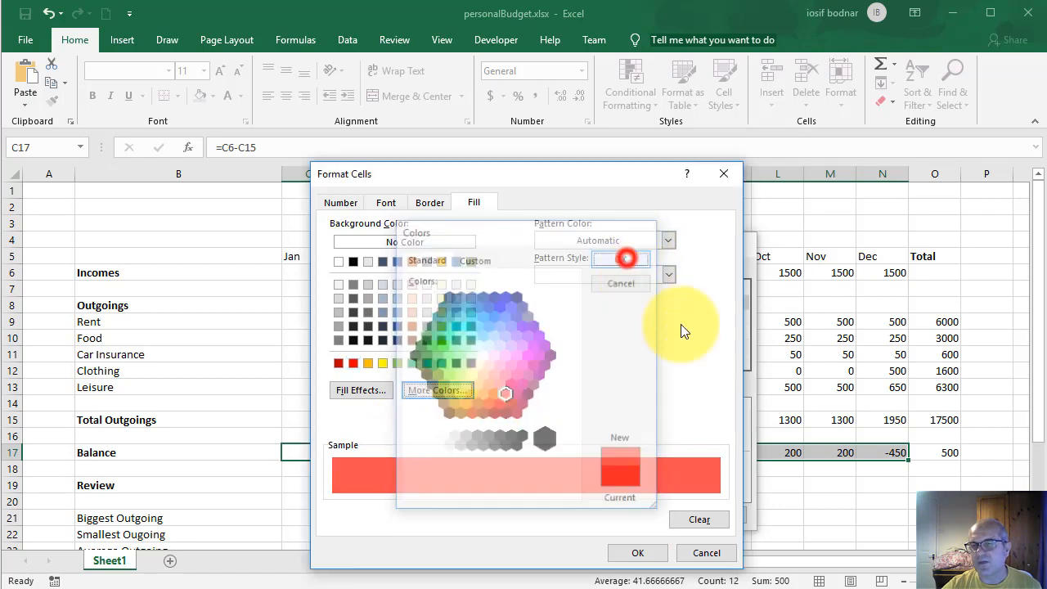
click(635, 554)
click(664, 516)
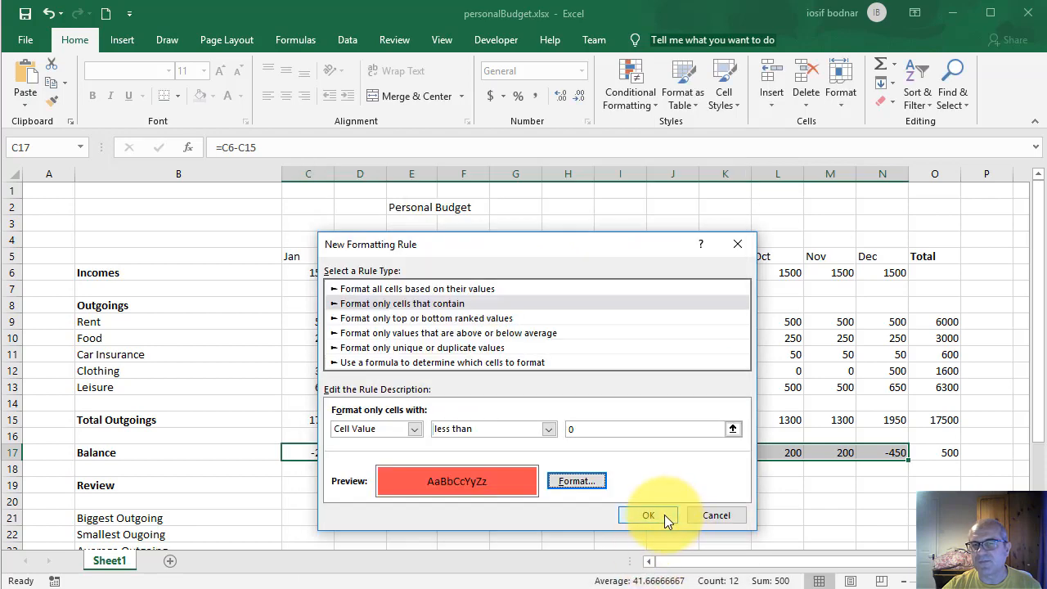
Step: Apply the negative-balance rule to the Balance row and check the Jan, Aug and Dec cells
click(745, 507)
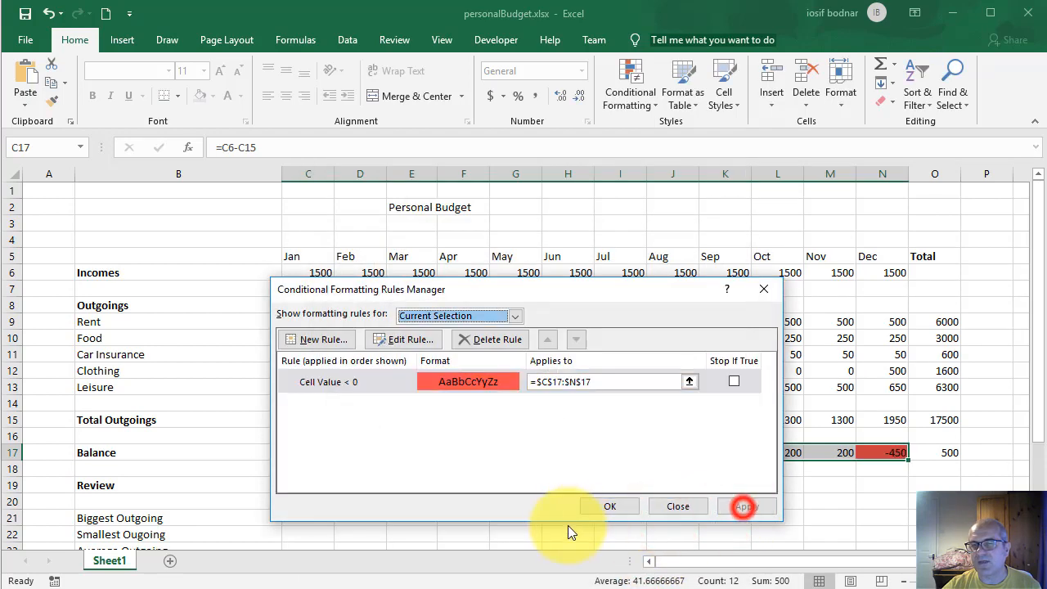
click(610, 506)
click(344, 489)
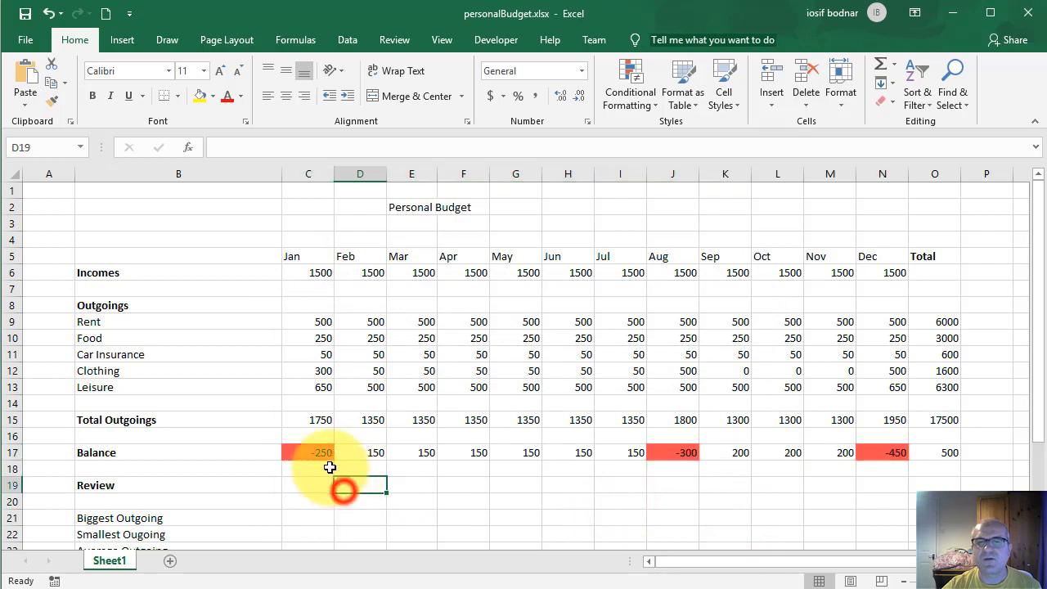
click(311, 453)
click(669, 454)
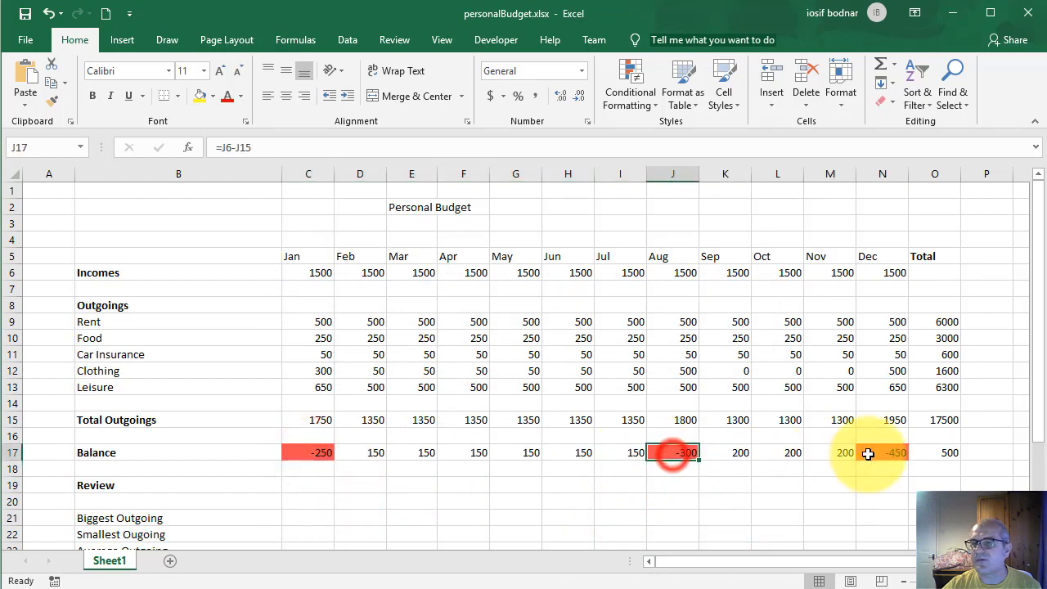
click(888, 456)
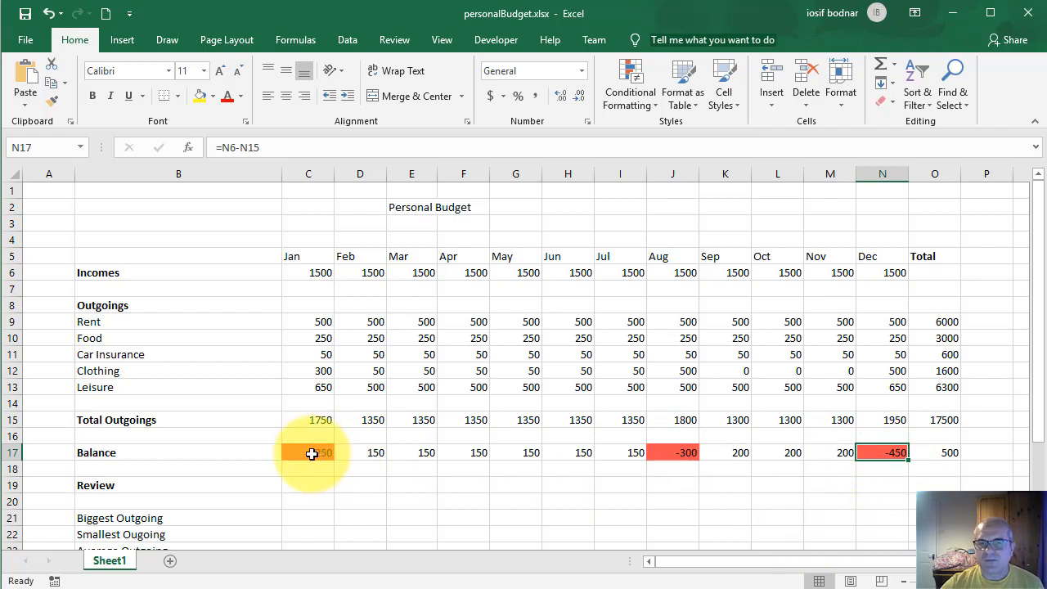
Step: Add a conditional formatting rule for the monthly balances in C17:N17 that formats only cells with a value greater than or equal to 0
drag(311, 453, 897, 448)
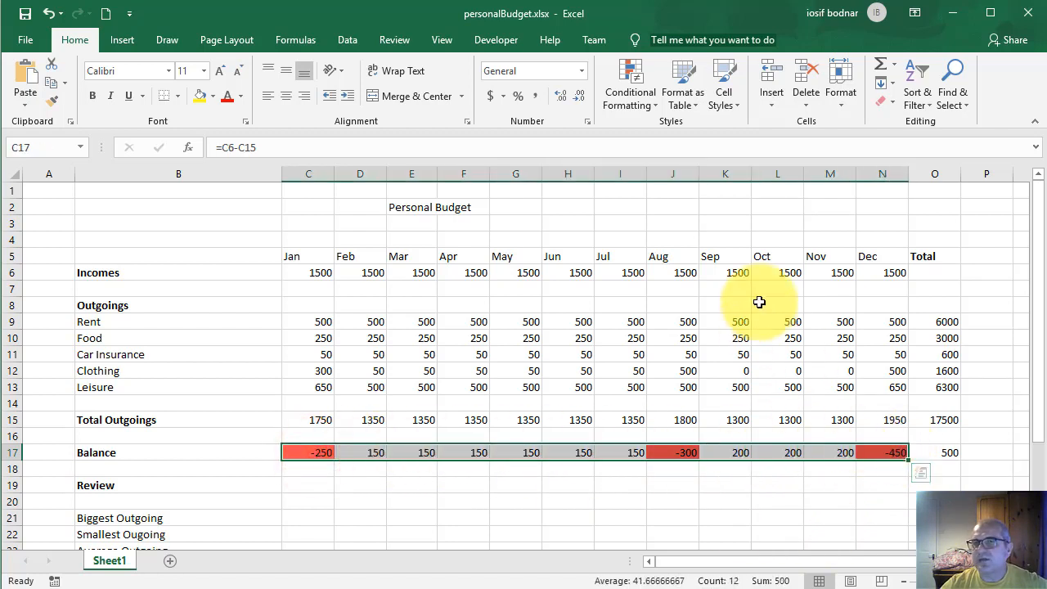
click(651, 106)
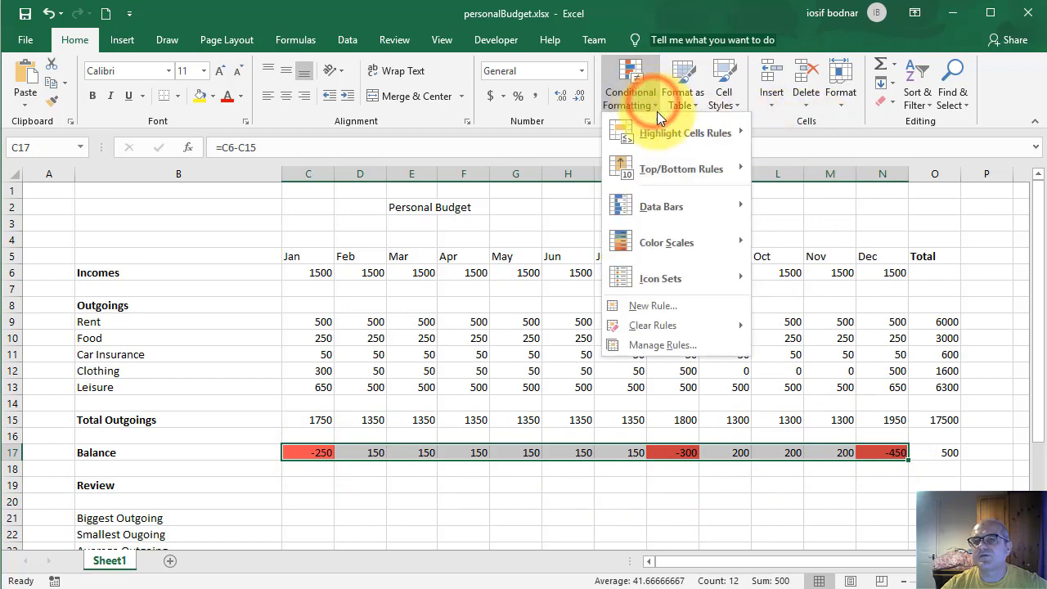
click(652, 346)
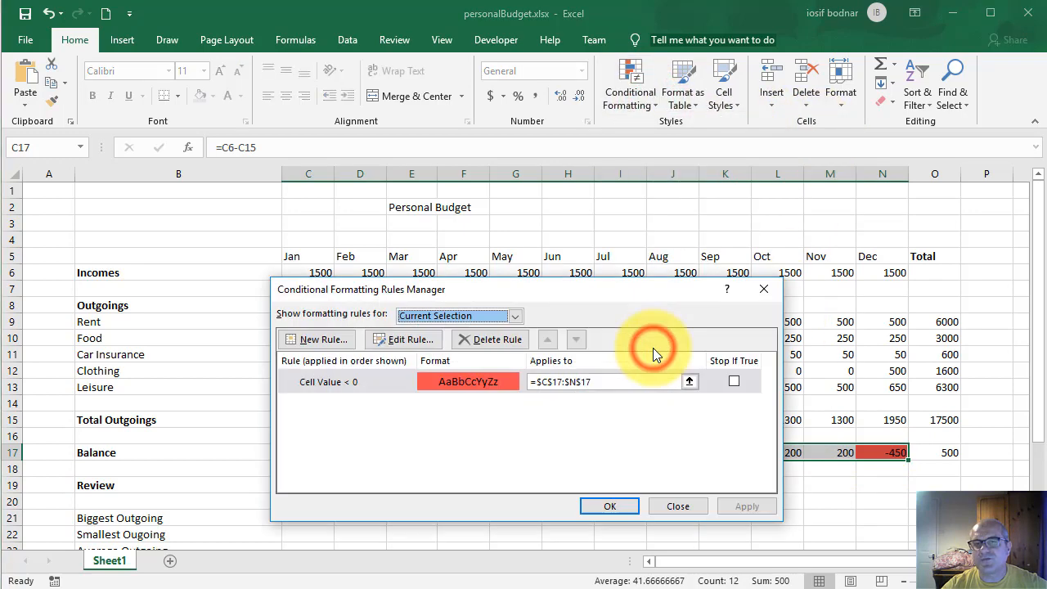
click(313, 340)
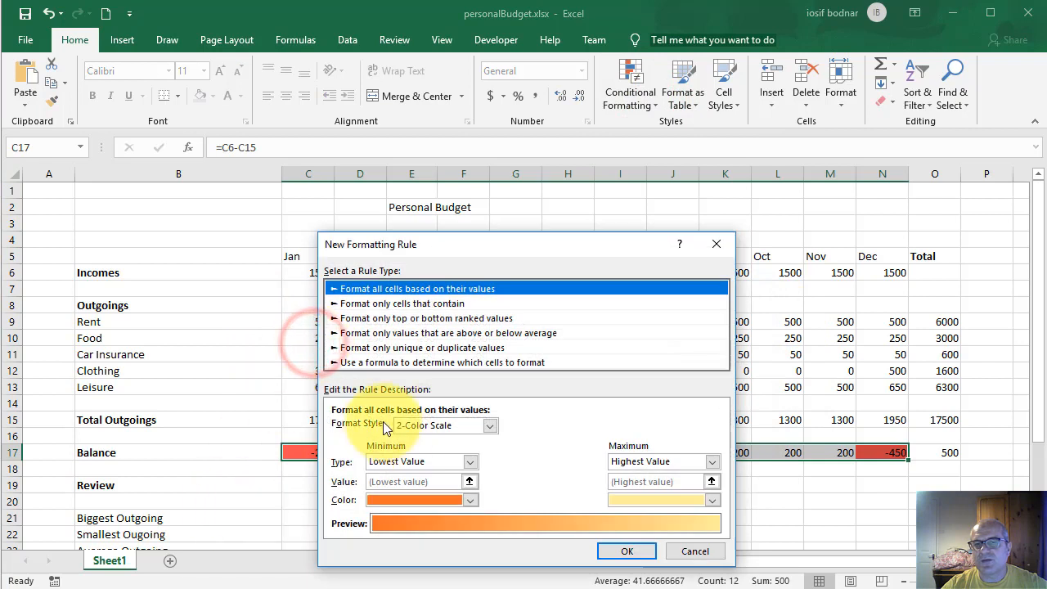
click(364, 304)
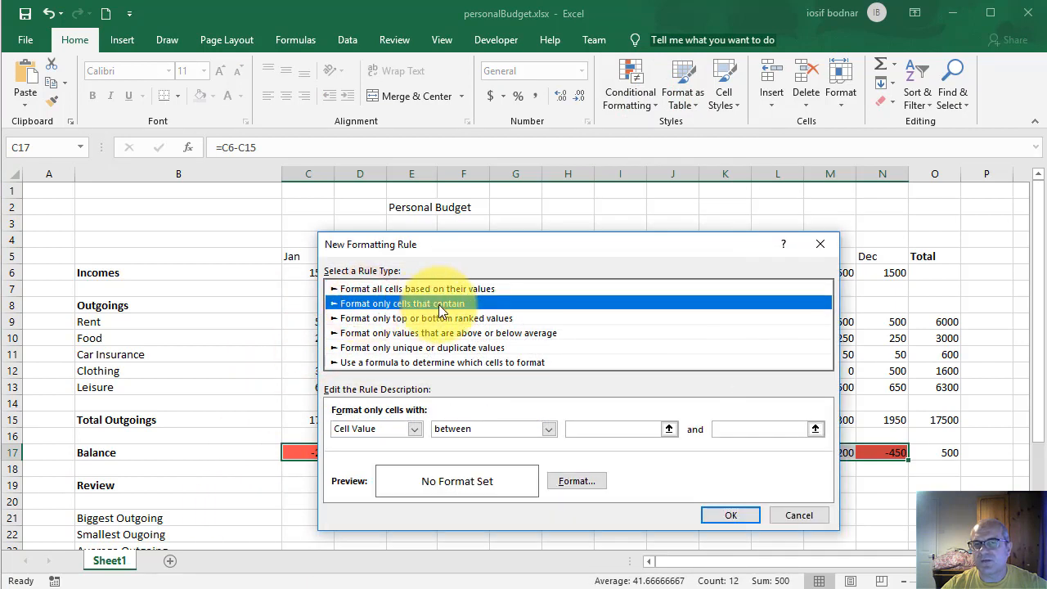
click(549, 429)
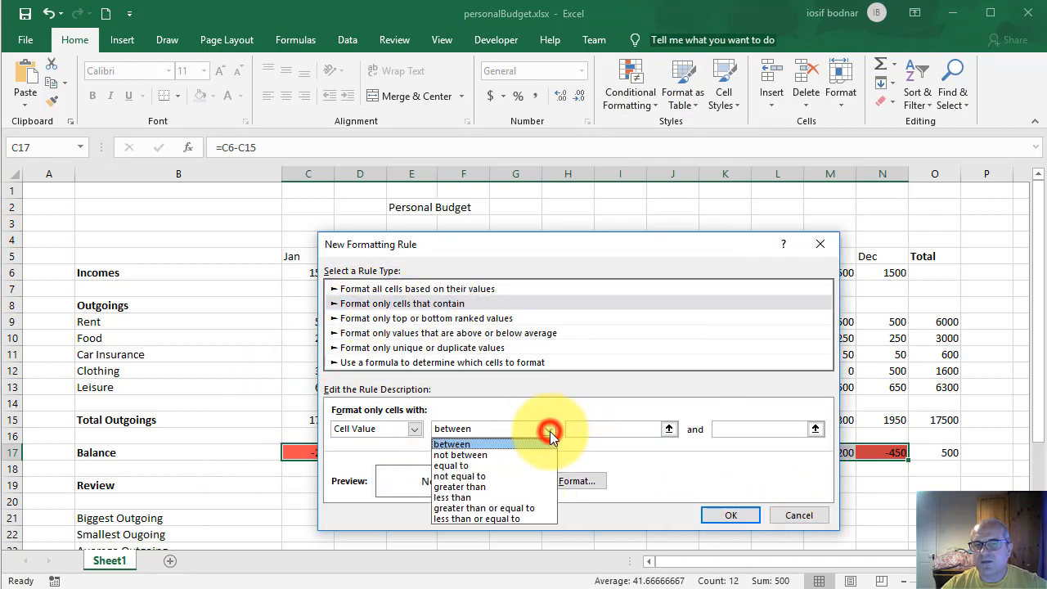
click(454, 508)
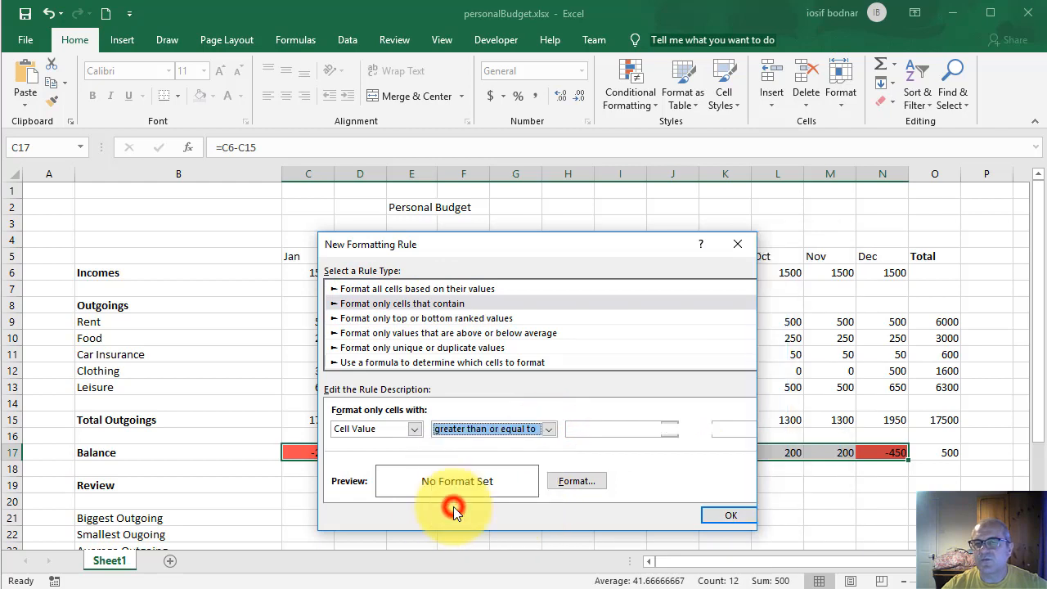
click(613, 429)
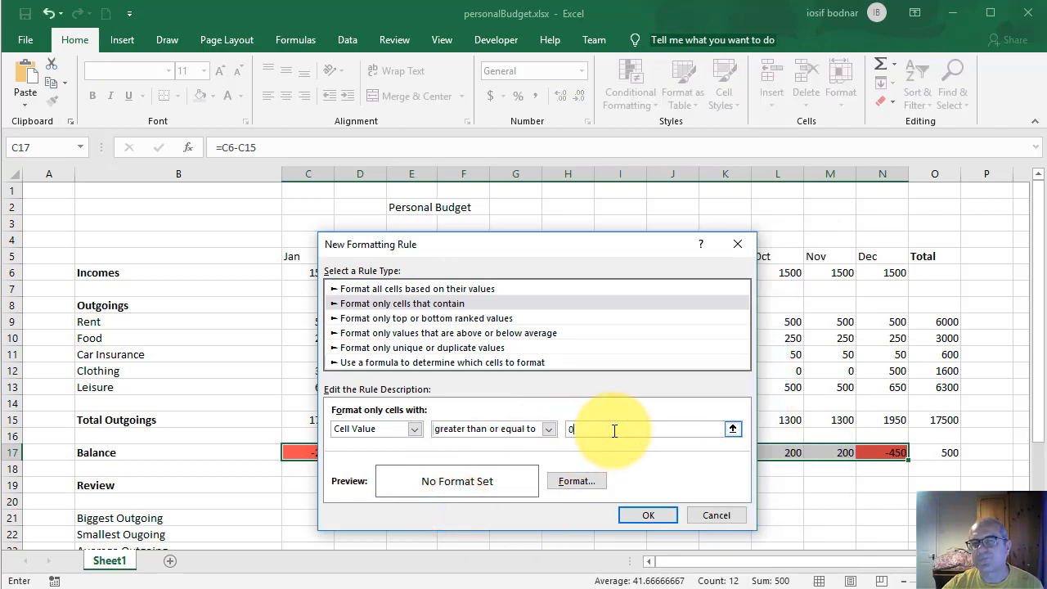
Step: Give the non-negative balance rule a light blue fill from the standard colours and apply it to the Balance row
click(588, 478)
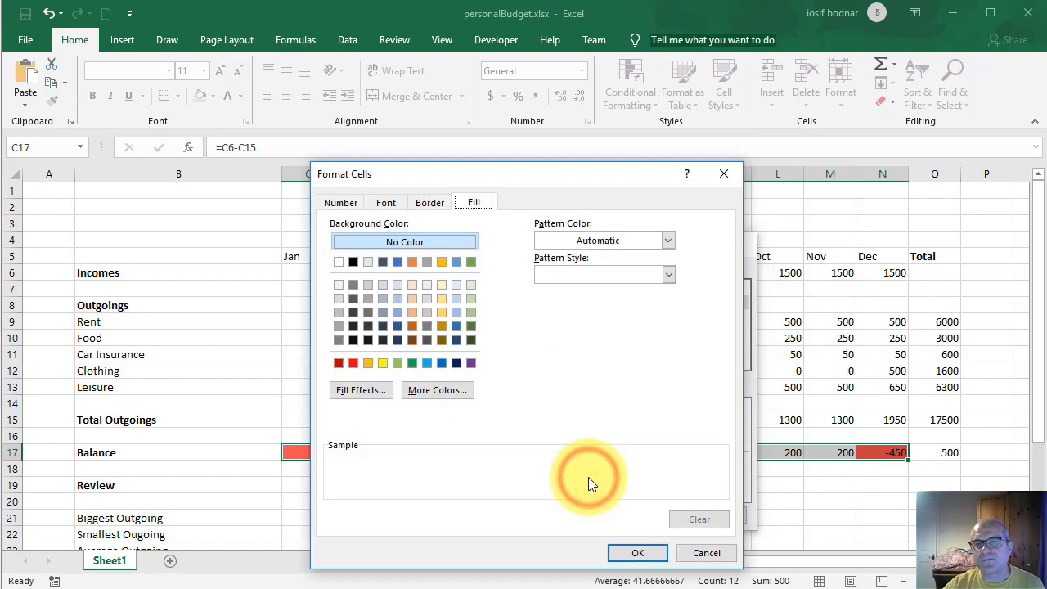
click(427, 363)
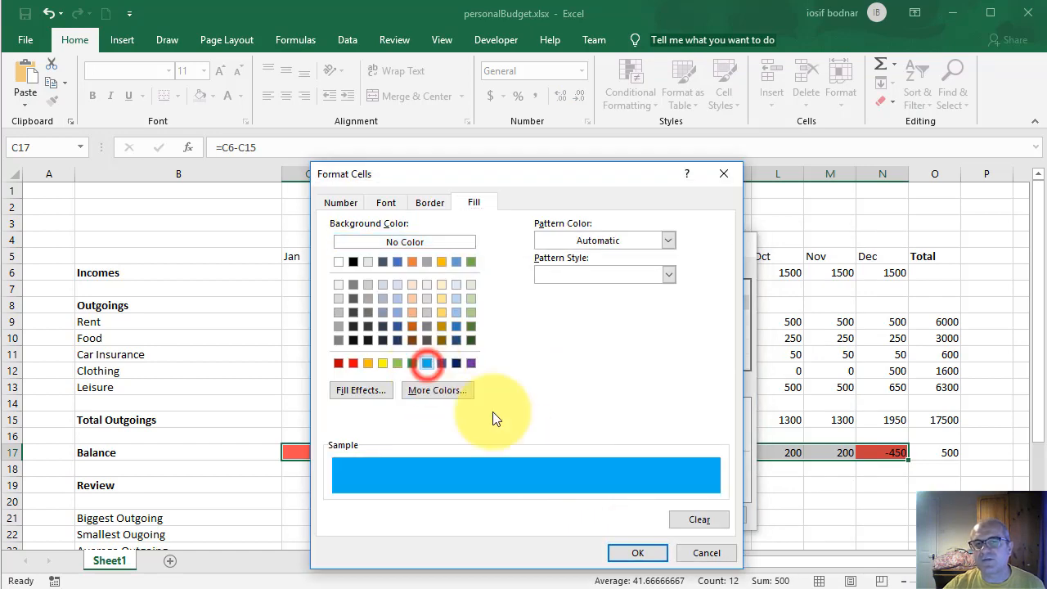
click(665, 549)
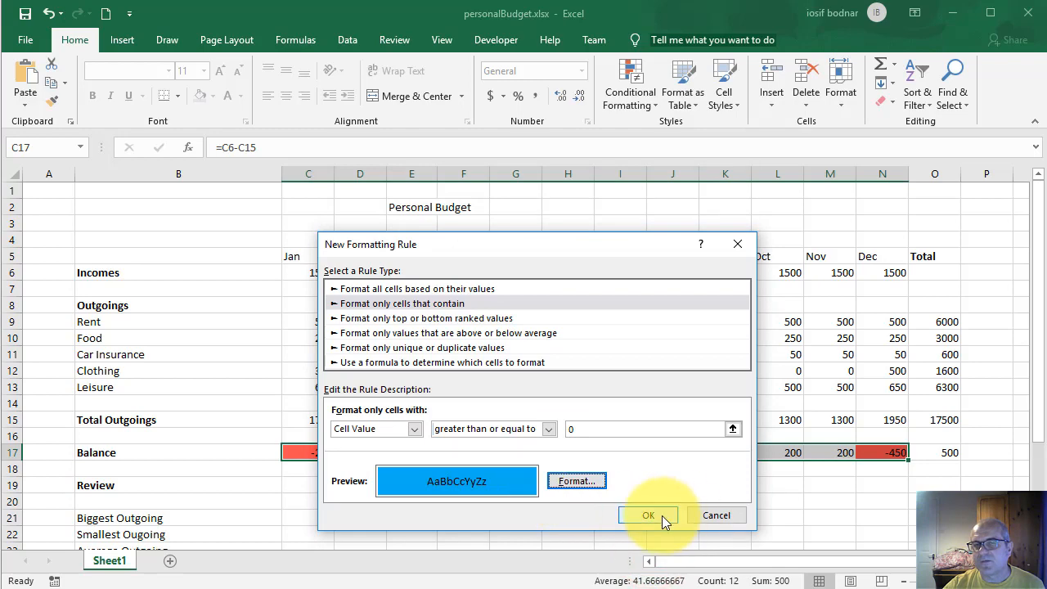
click(662, 515)
click(750, 509)
click(615, 507)
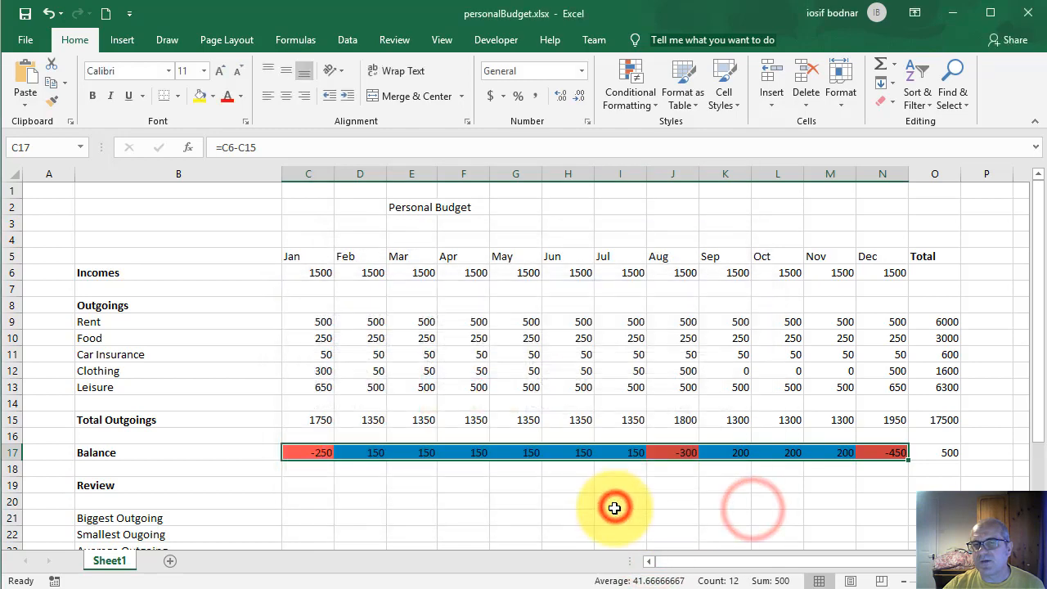
Step: Check the formatting of the monthly balances in row 17, including the Jan, Sep, Oct, Nov and Dec cells
click(354, 484)
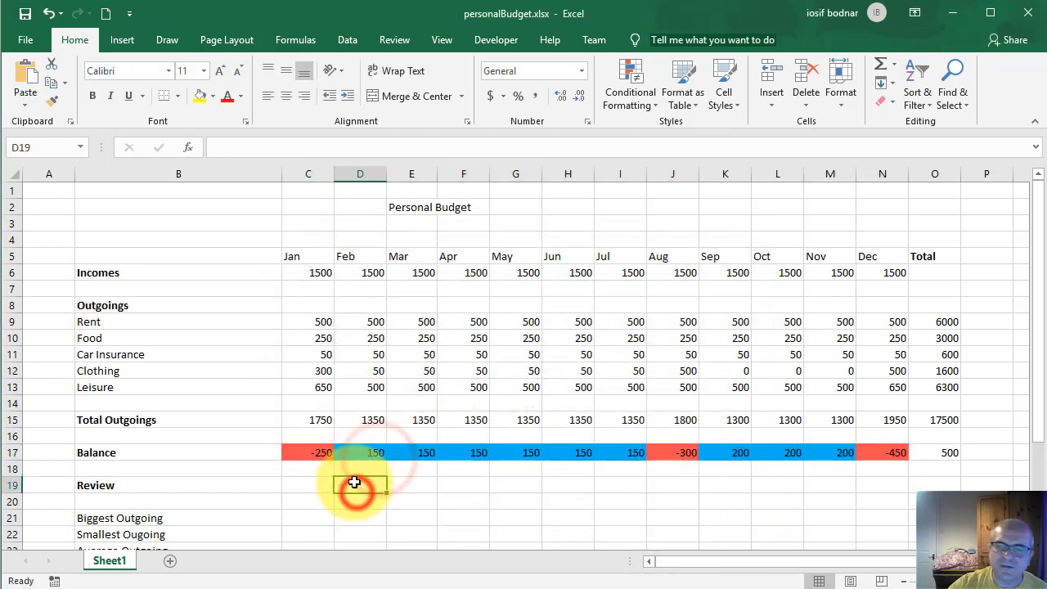
click(305, 453)
click(873, 450)
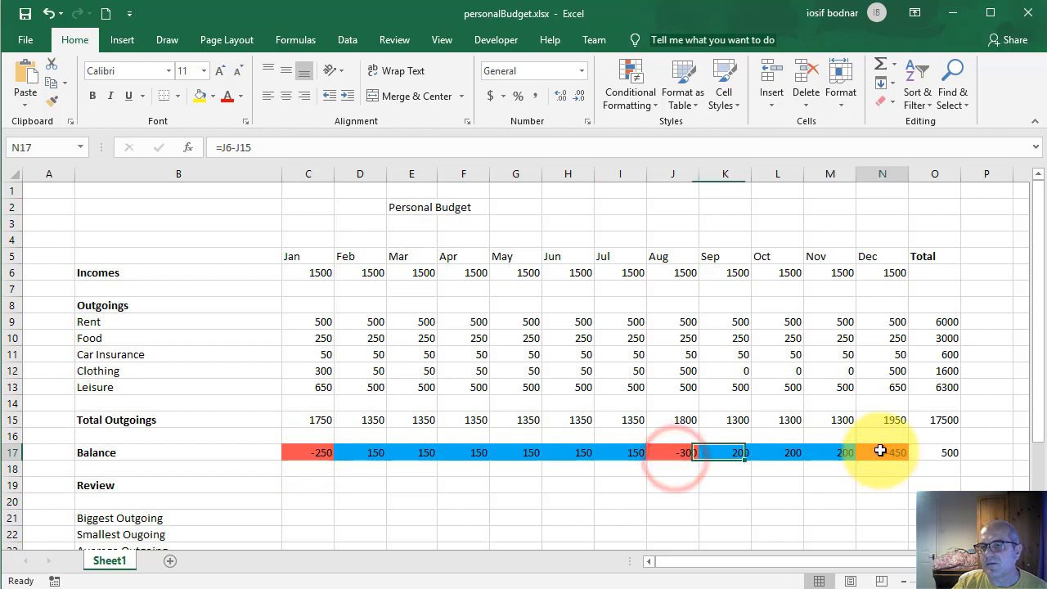
click(740, 452)
click(782, 453)
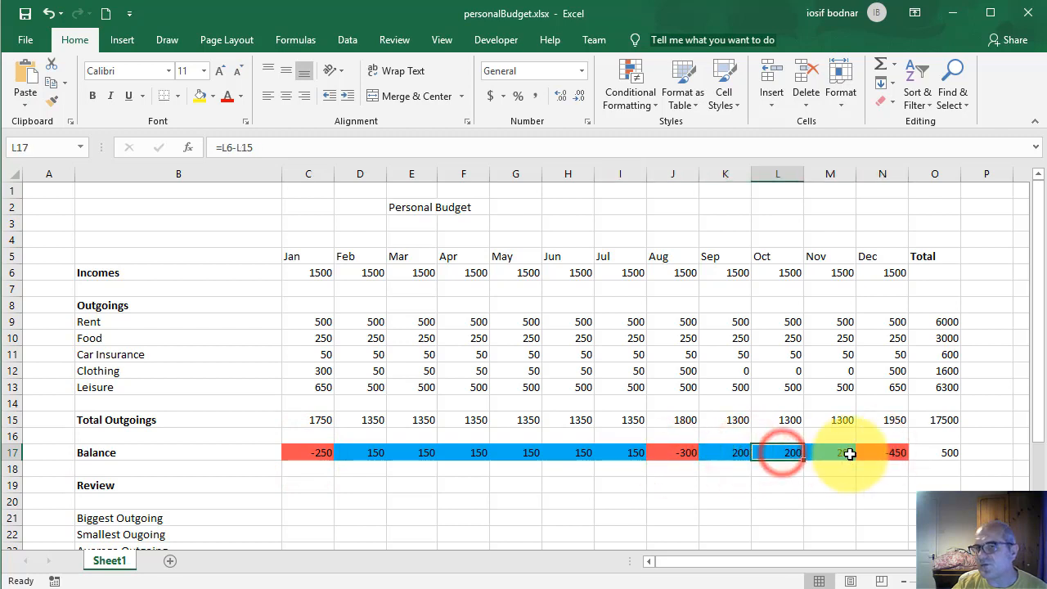
click(840, 454)
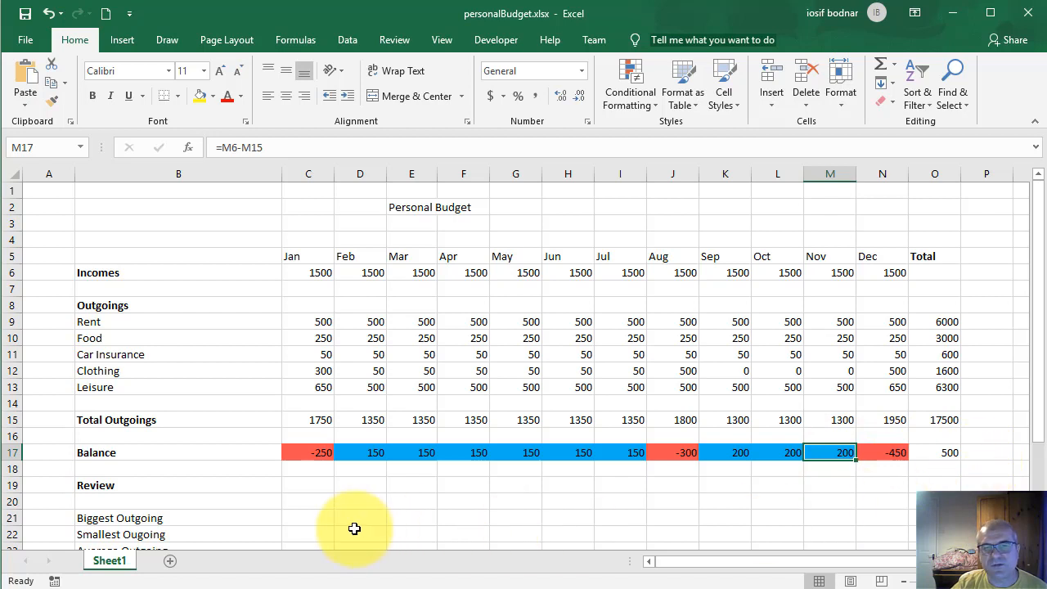
click(295, 489)
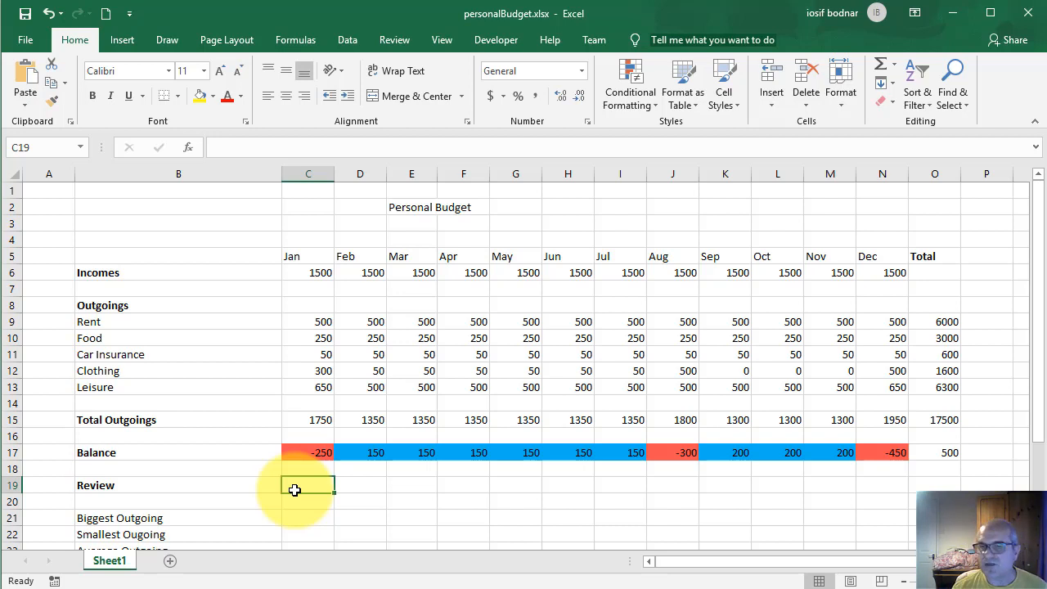
text(=)
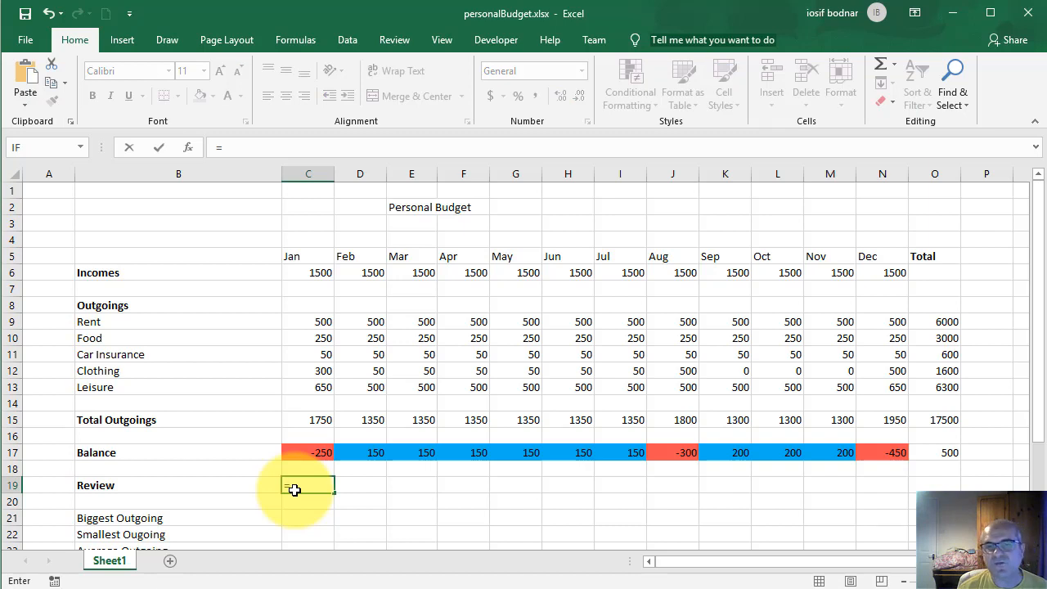
text(if)
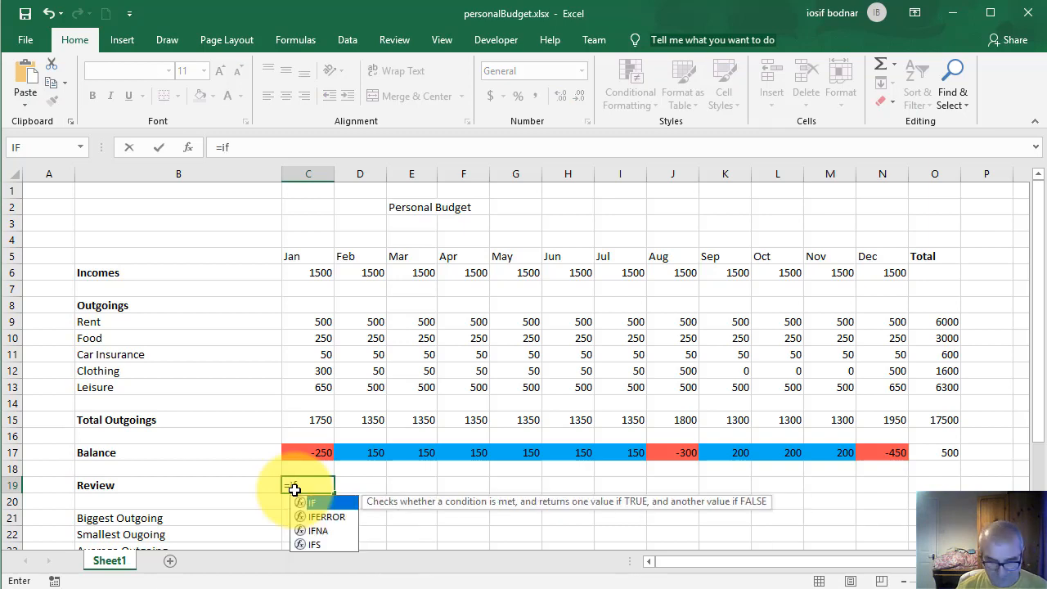
text(()
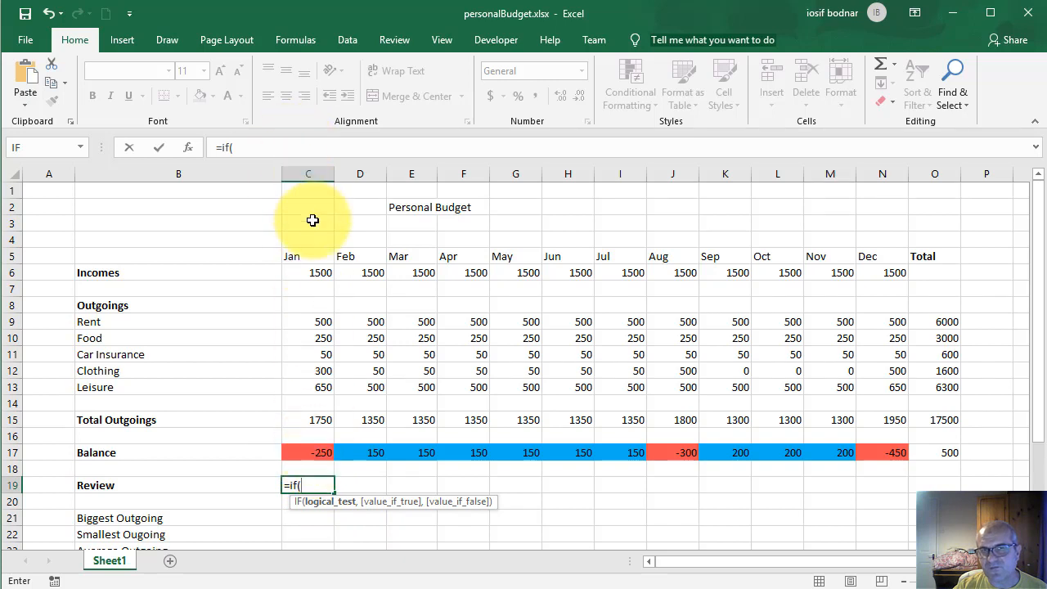
click(314, 453)
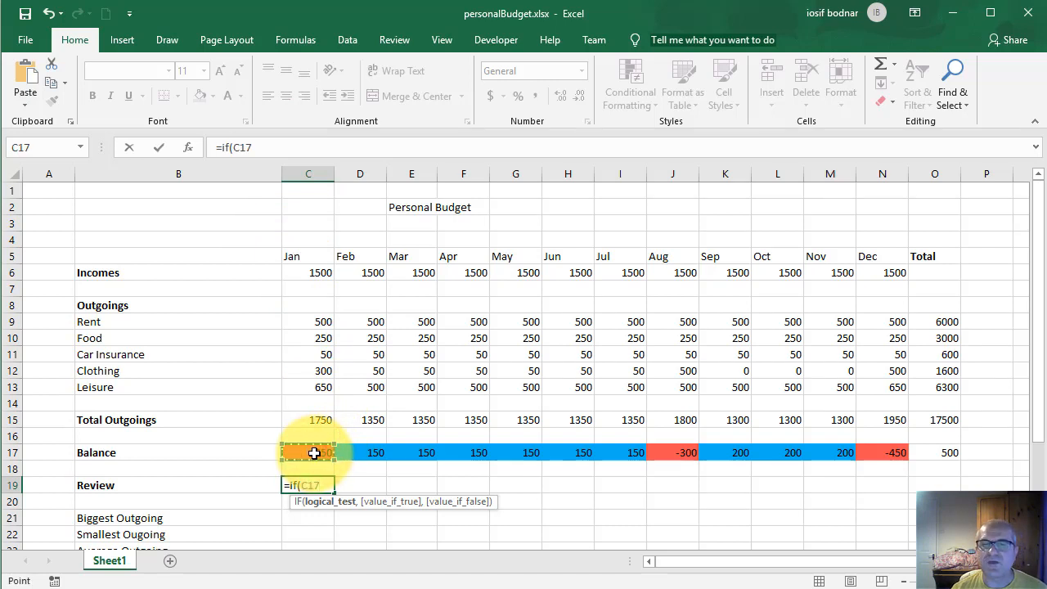
text(<)
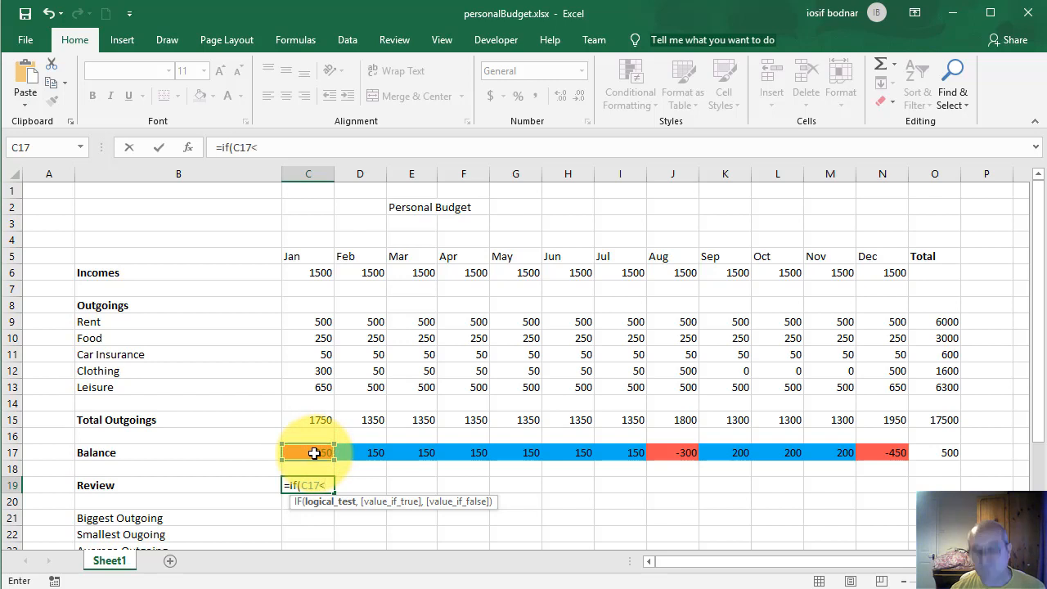
text(0,)
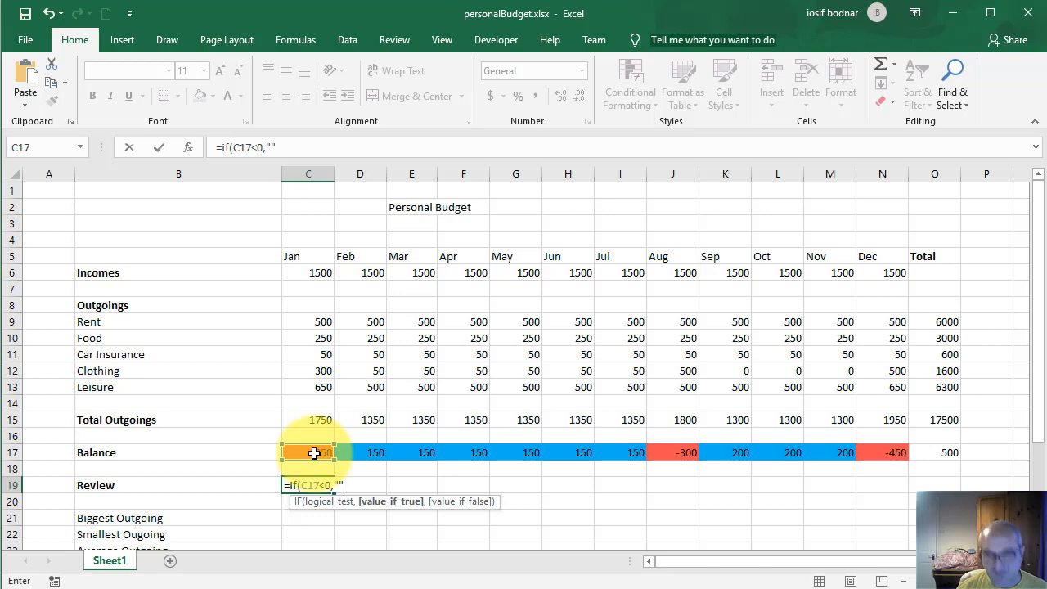
key(Left)
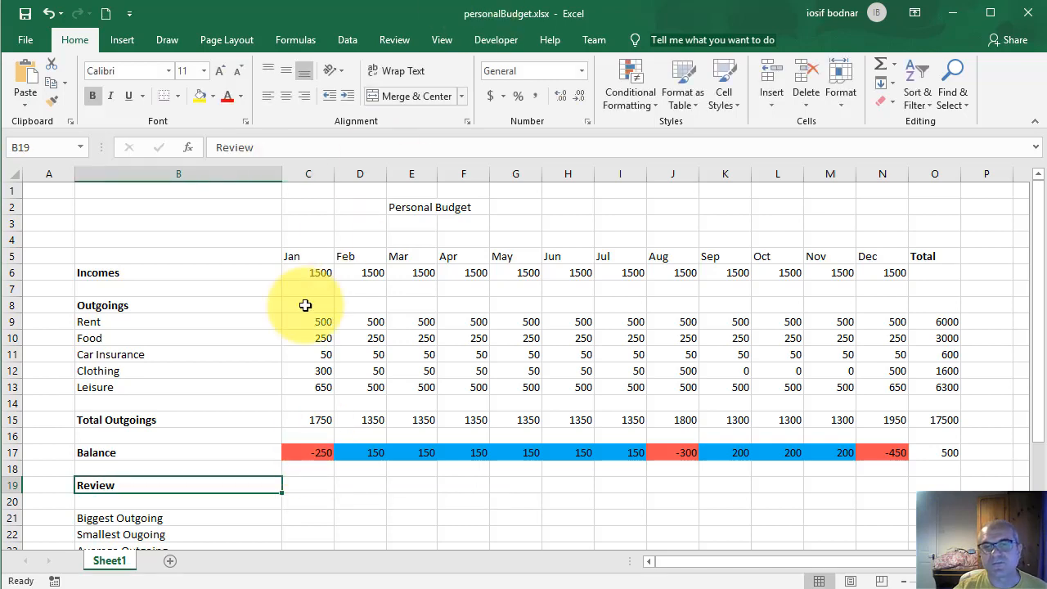
Step: Start an IF formula in January's Review cell C19 that tests C17<0 and returns "Negative" when true
click(311, 484)
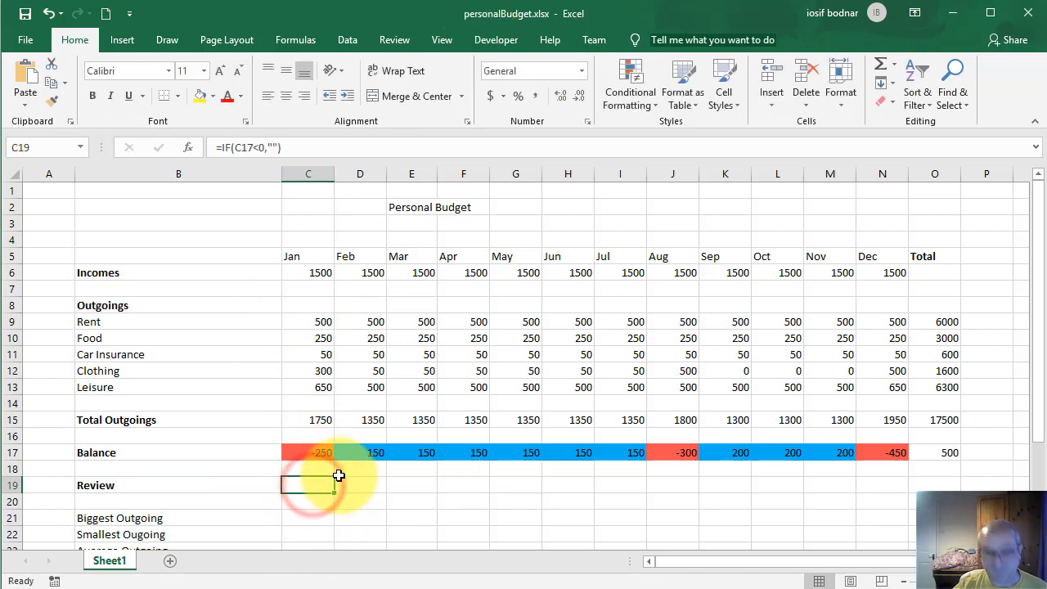
text(=)
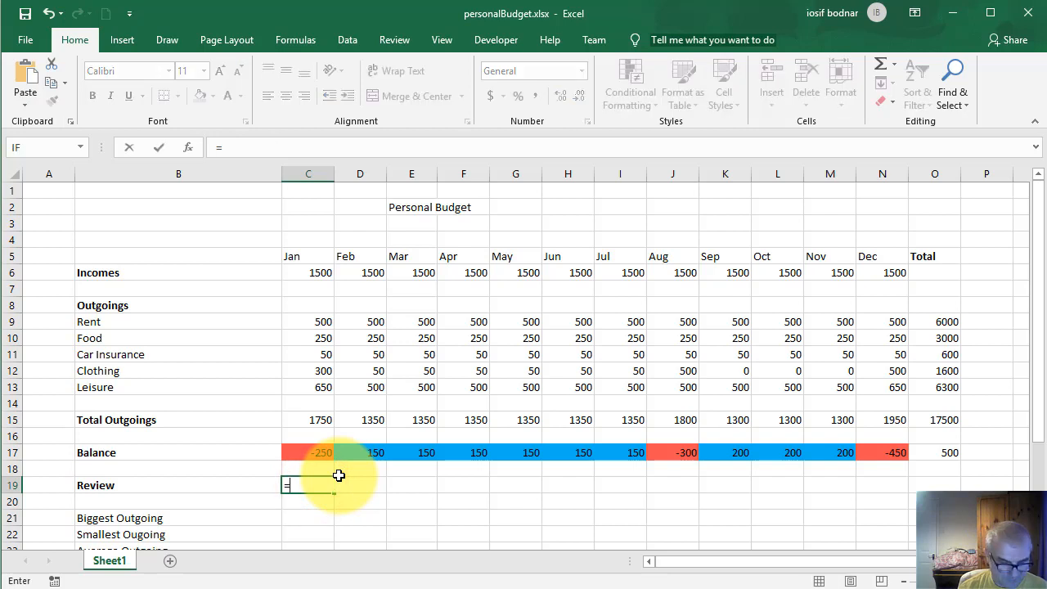
text(if()
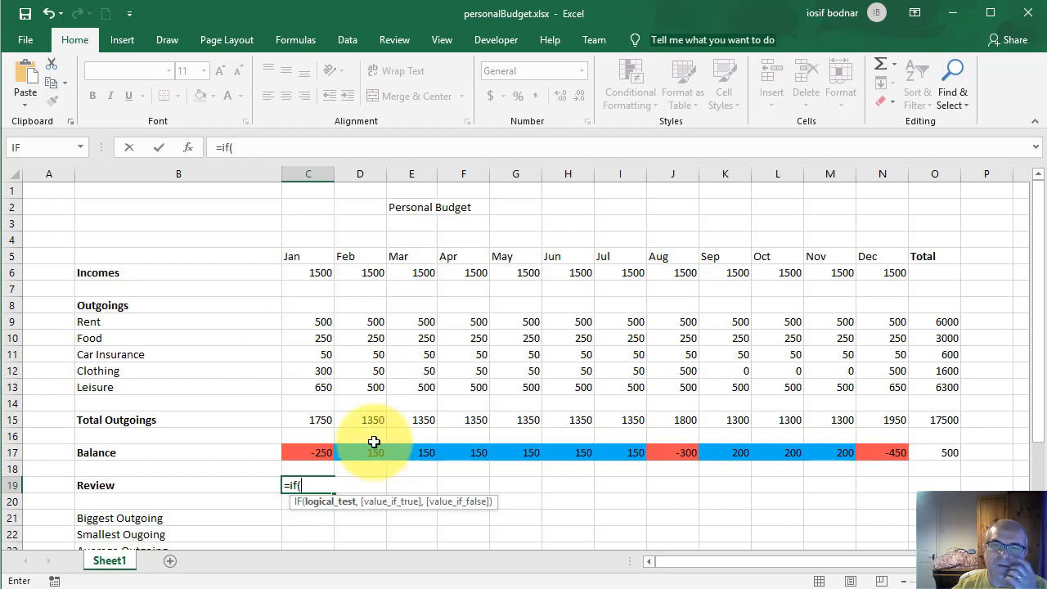
click(300, 453)
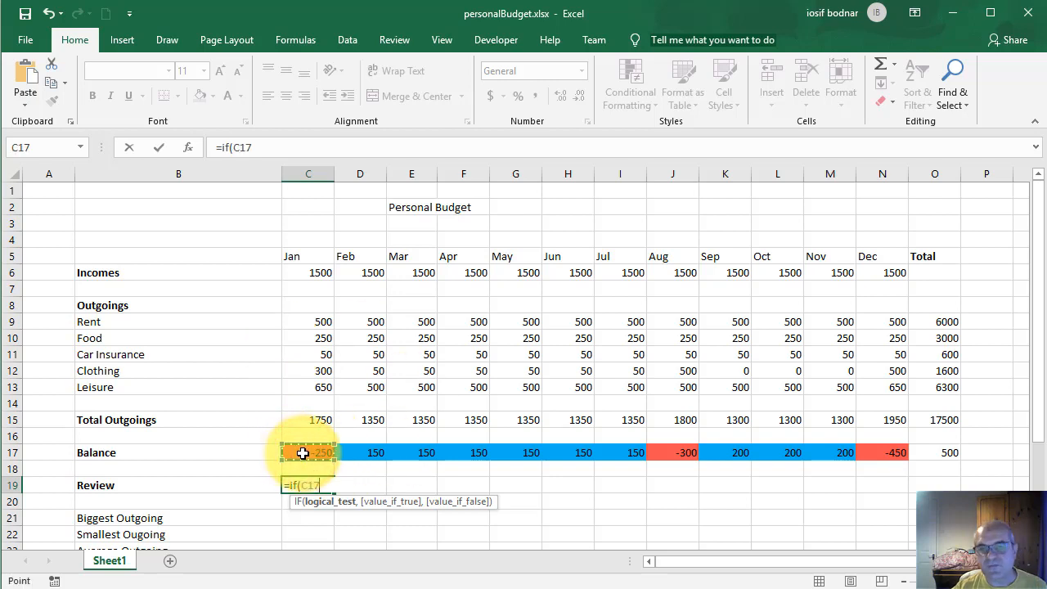
text(<)
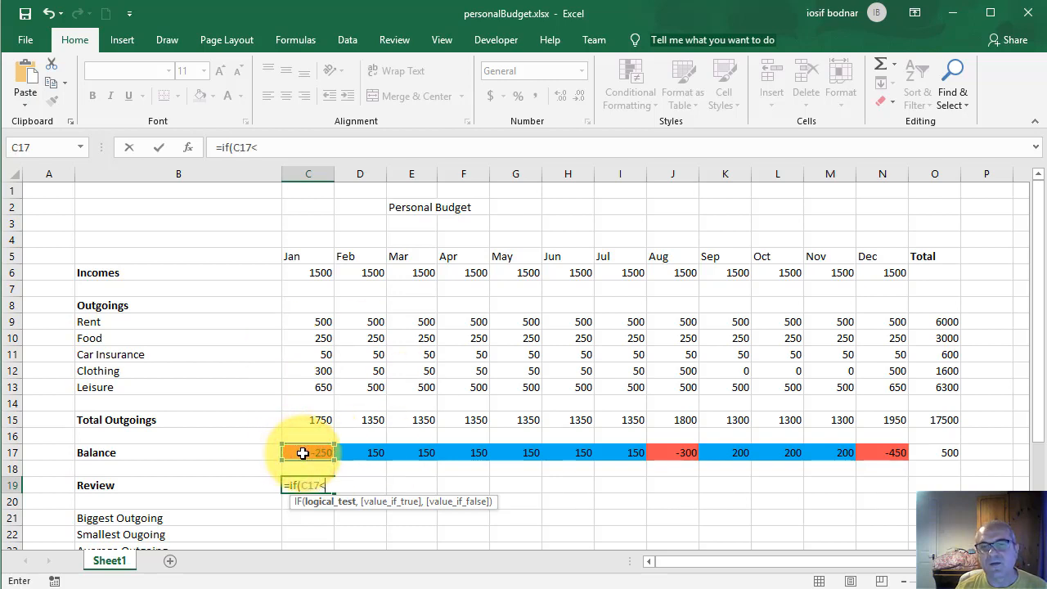
text(0)
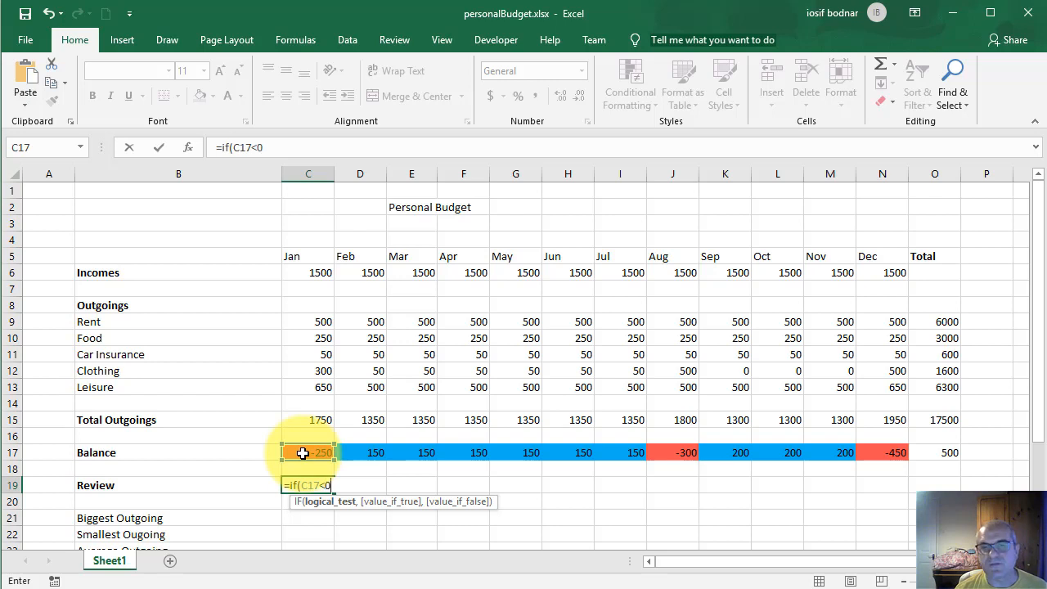
text(,)
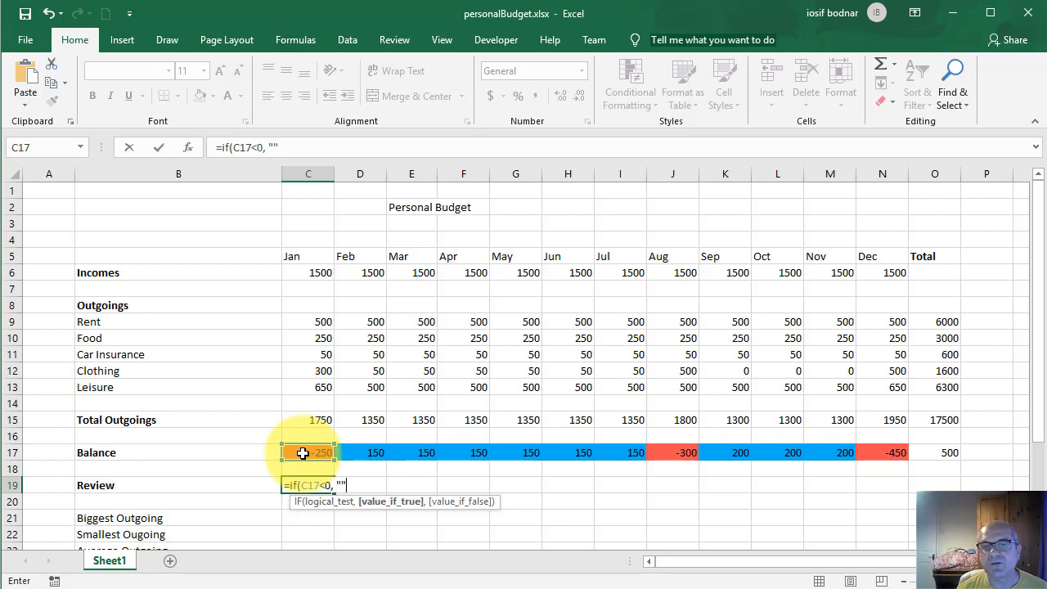
click(340, 485)
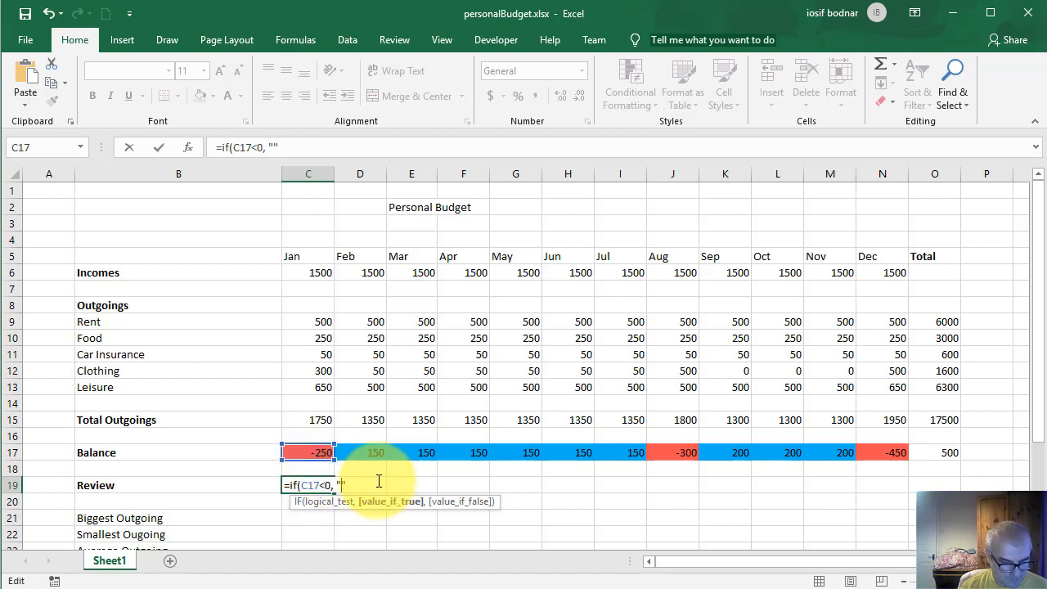
text(Negative)
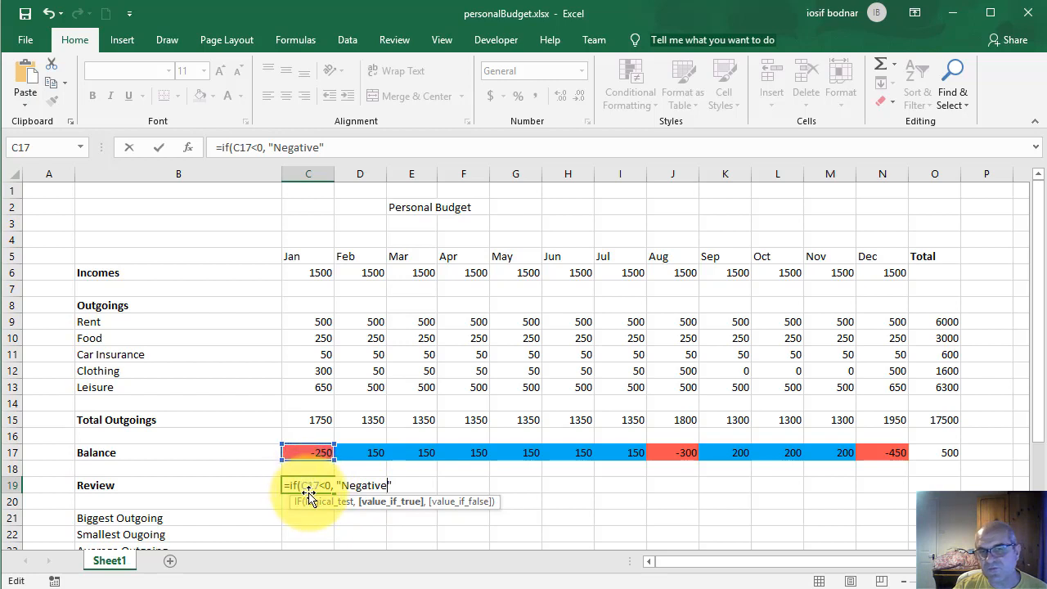
click(396, 484)
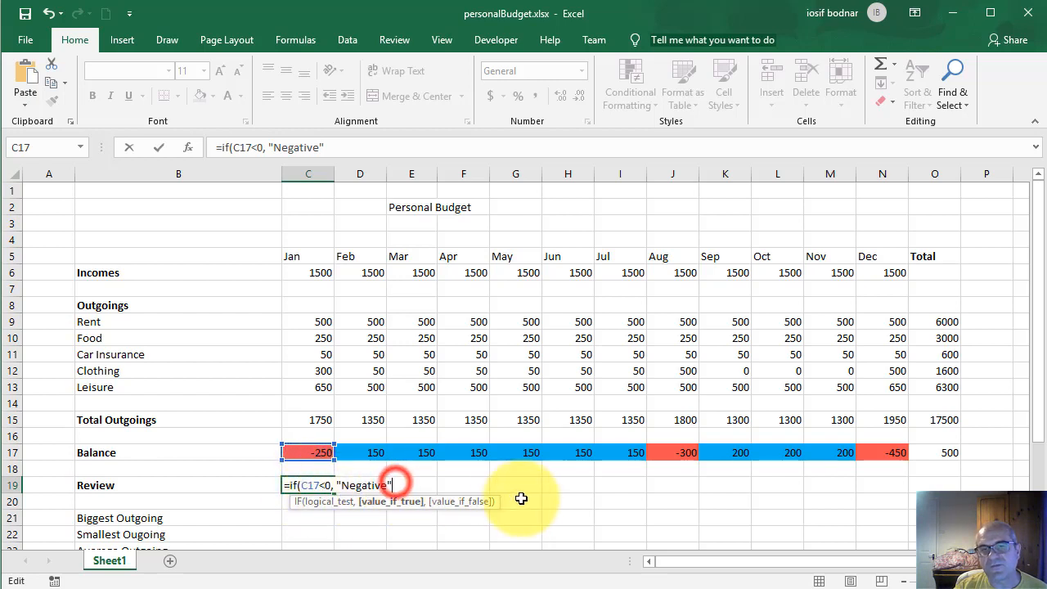
Step: Complete the C19 formula with "Positive" as the value if false, accepting the correction of the missing closing quote
text(,)
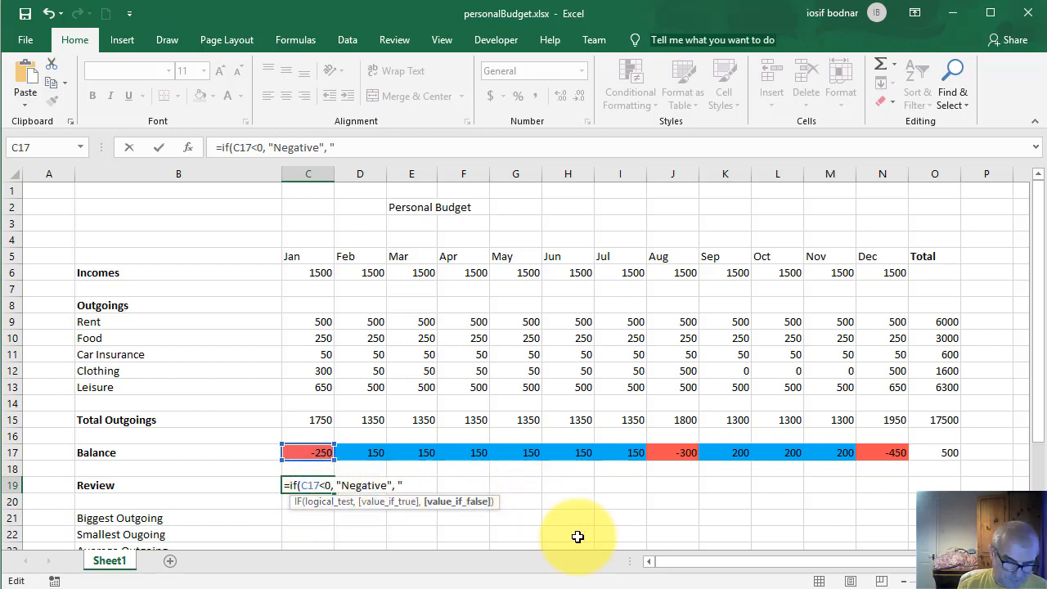
text(os)
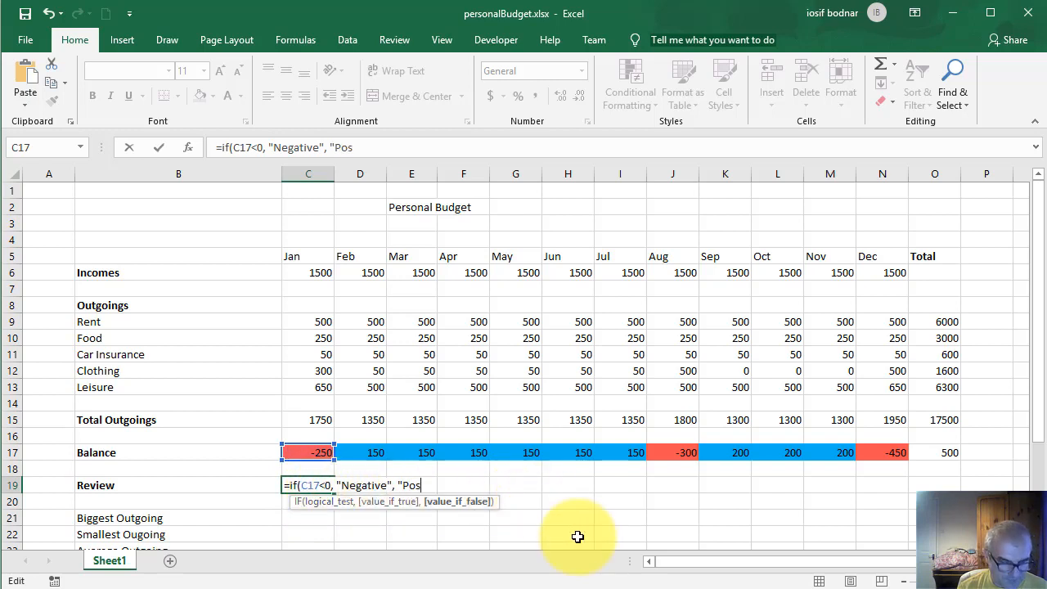
text(iti)
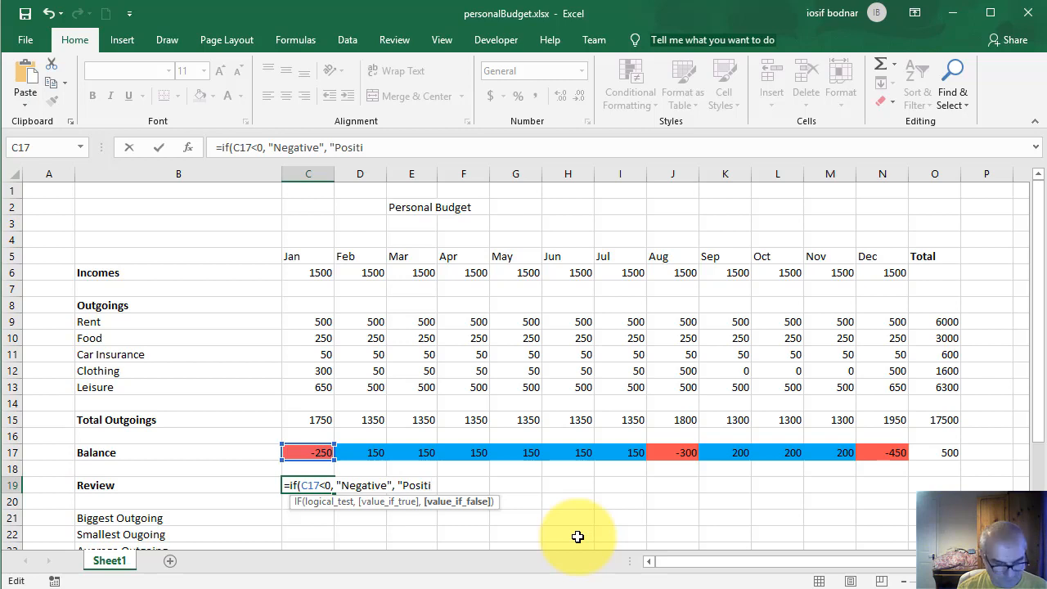
text(ve"))
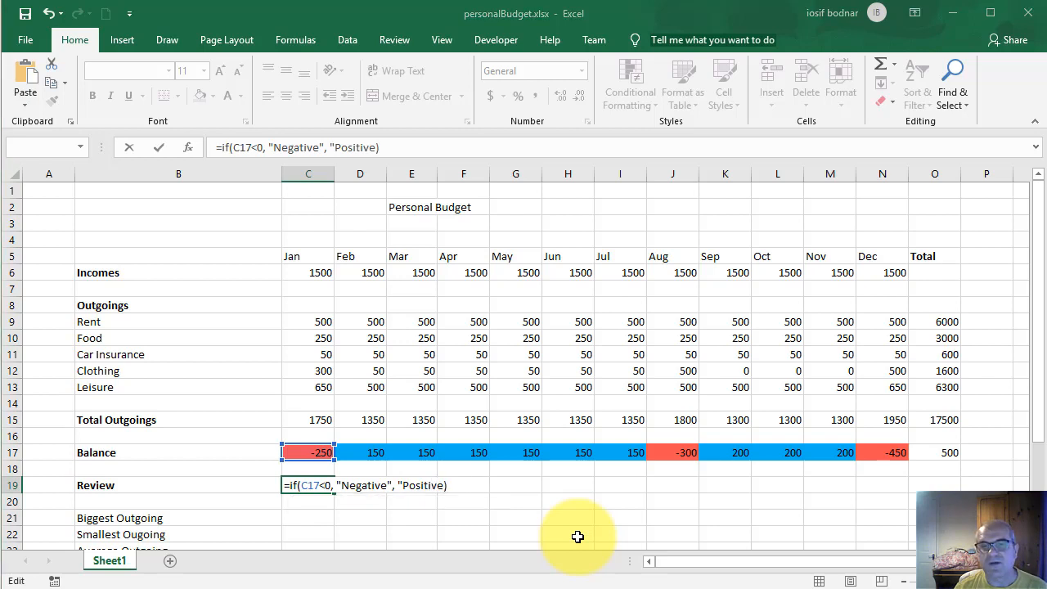
key(Return)
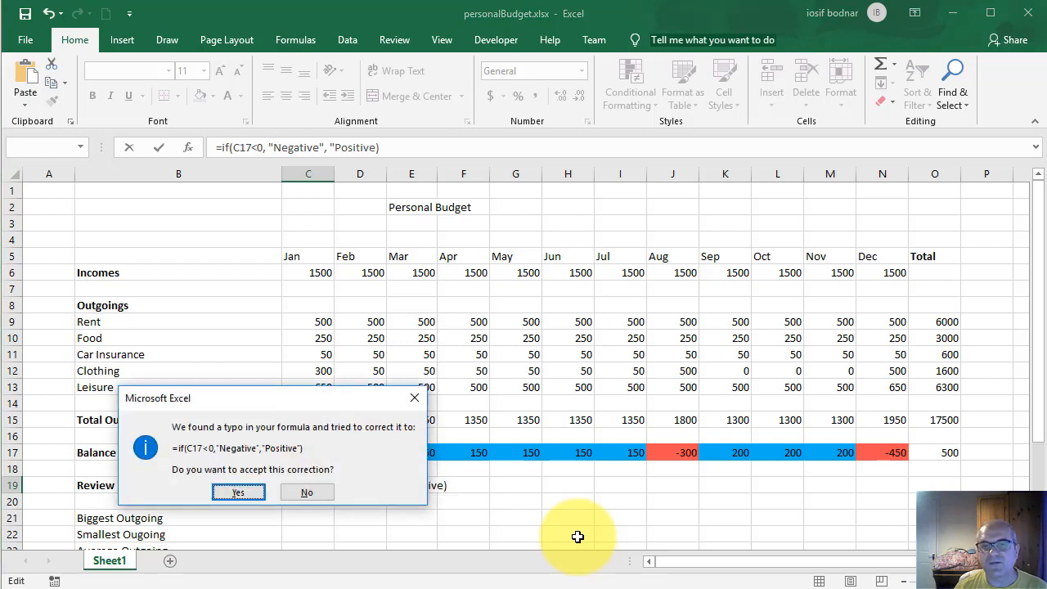
click(238, 491)
Step: Check the corrected IF formula inside cell C19 and leave it as it is
double_click(308, 486)
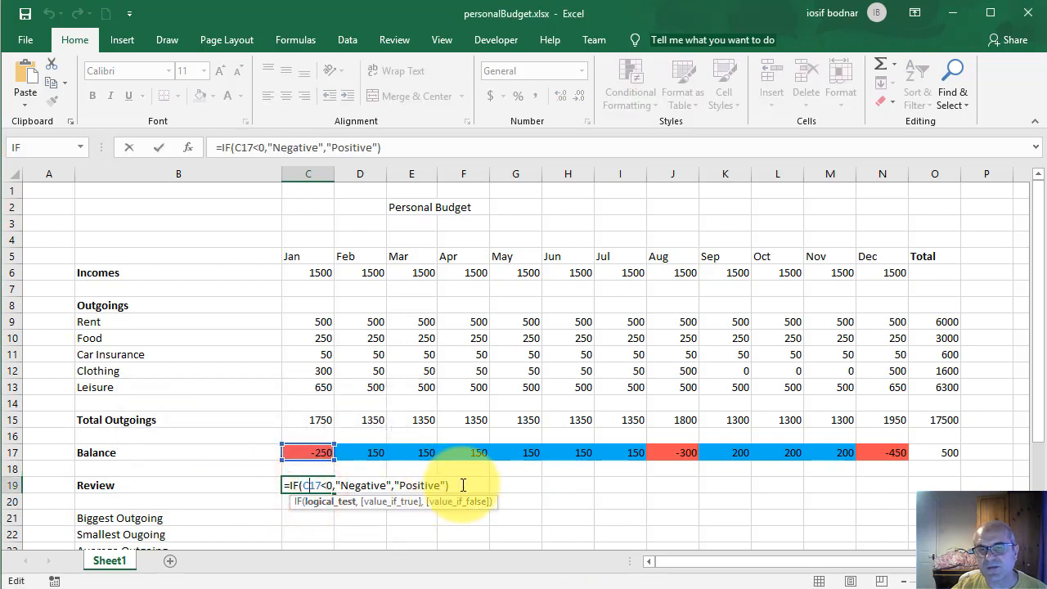
click(462, 485)
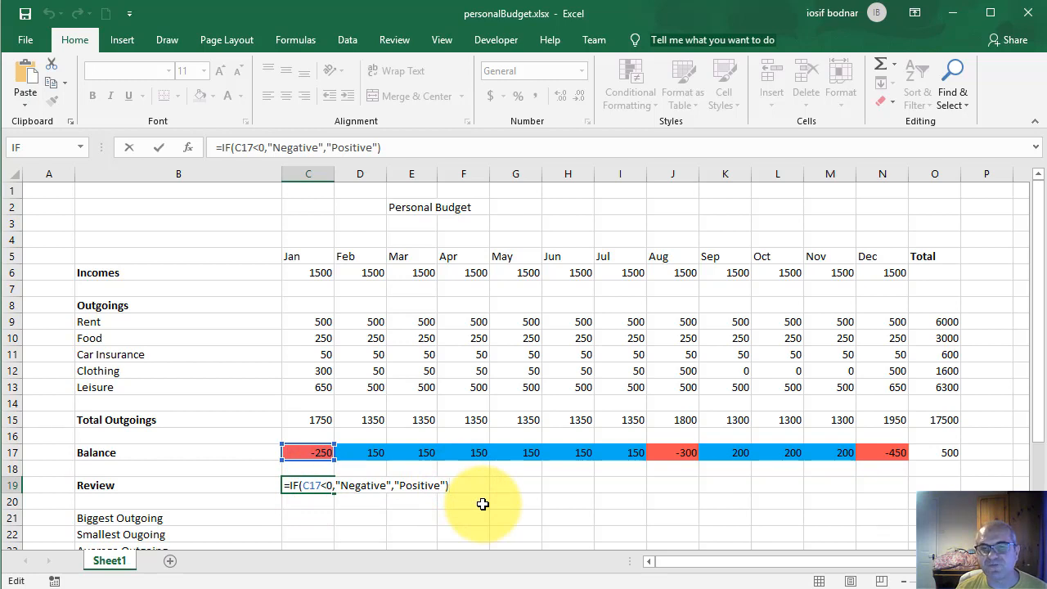
key(Return)
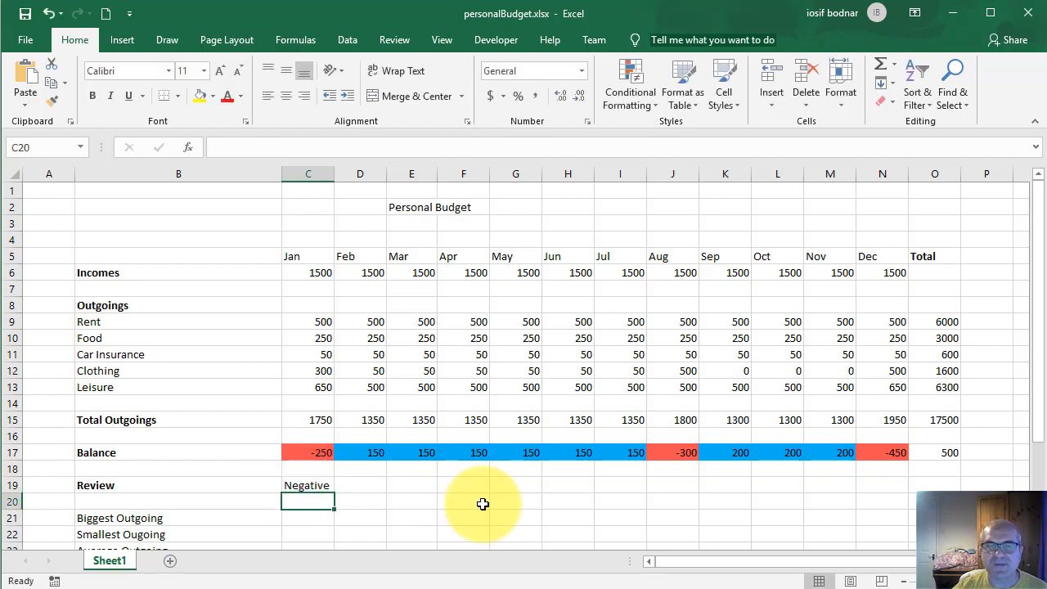
Step: Compare C19 with the January balance and fill its IF formula across the Review row to December in N19
click(307, 485)
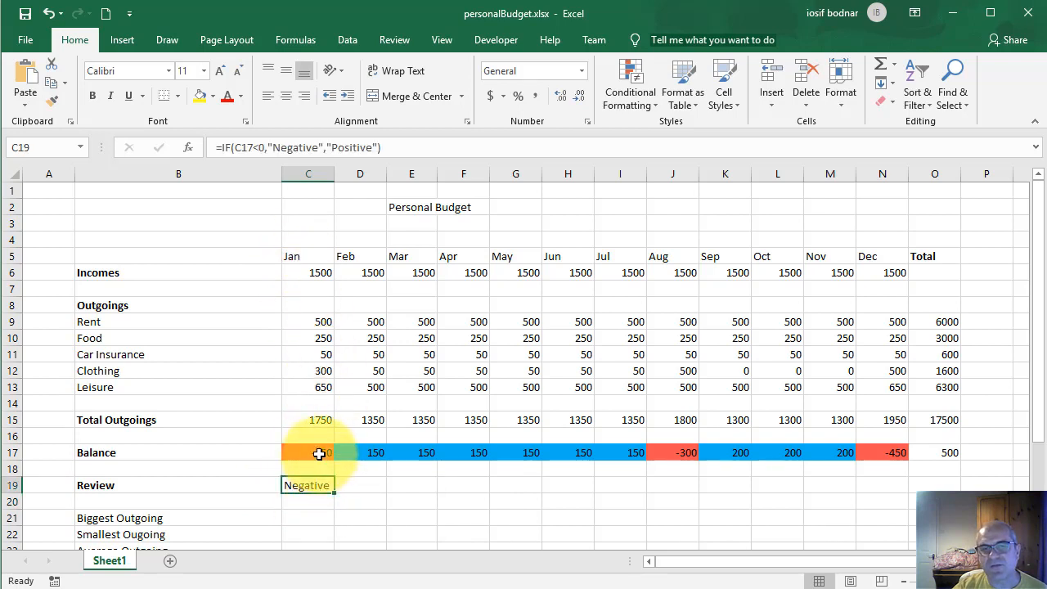
click(319, 452)
click(317, 490)
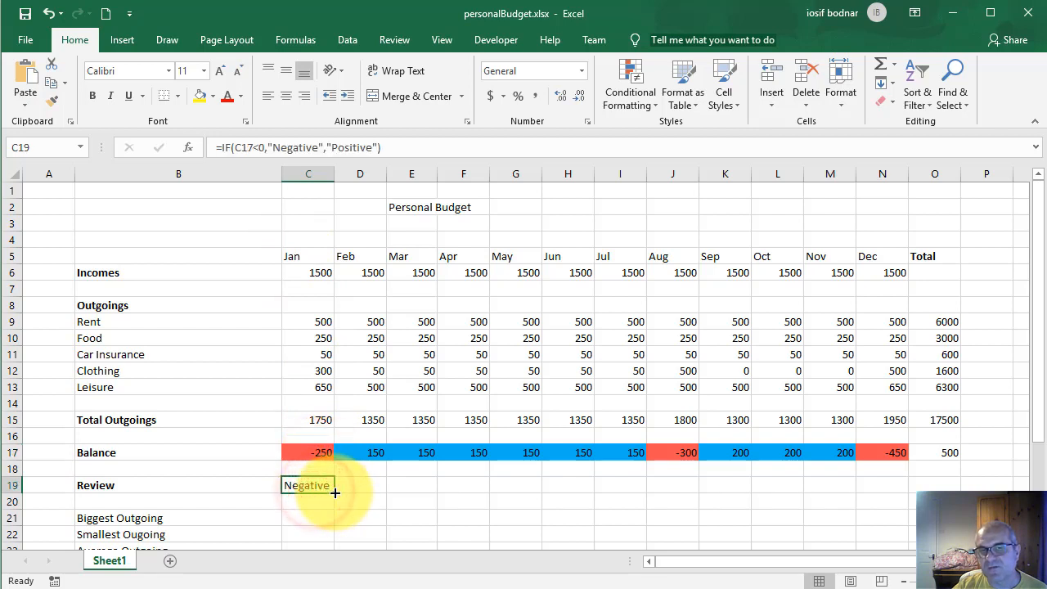
drag(334, 493, 911, 496)
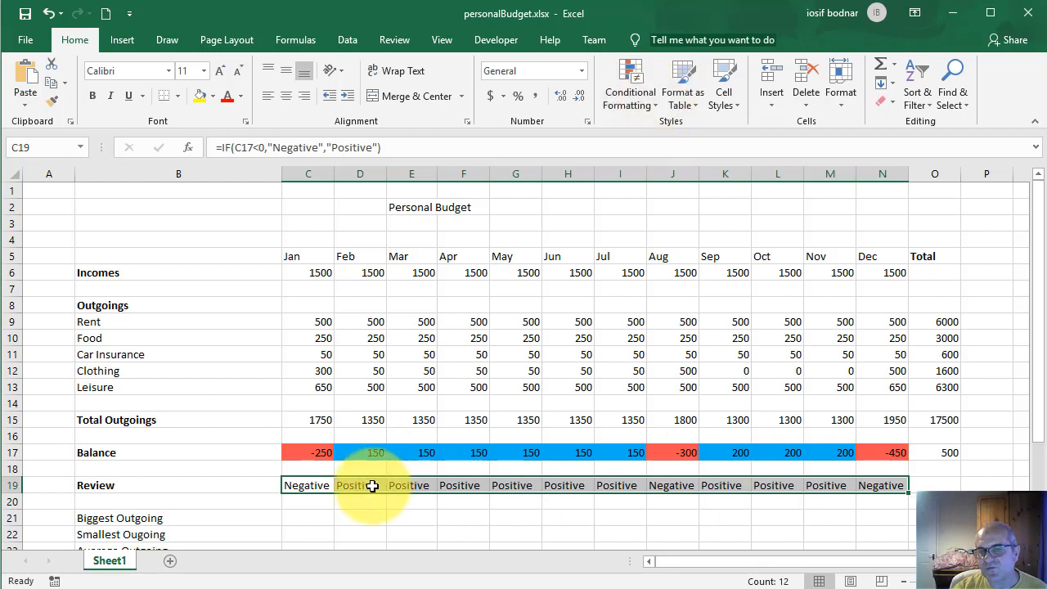
Step: Add a conditional formatting rule for C19:N19 that formats only cells with specific text containing "Negative"
click(644, 100)
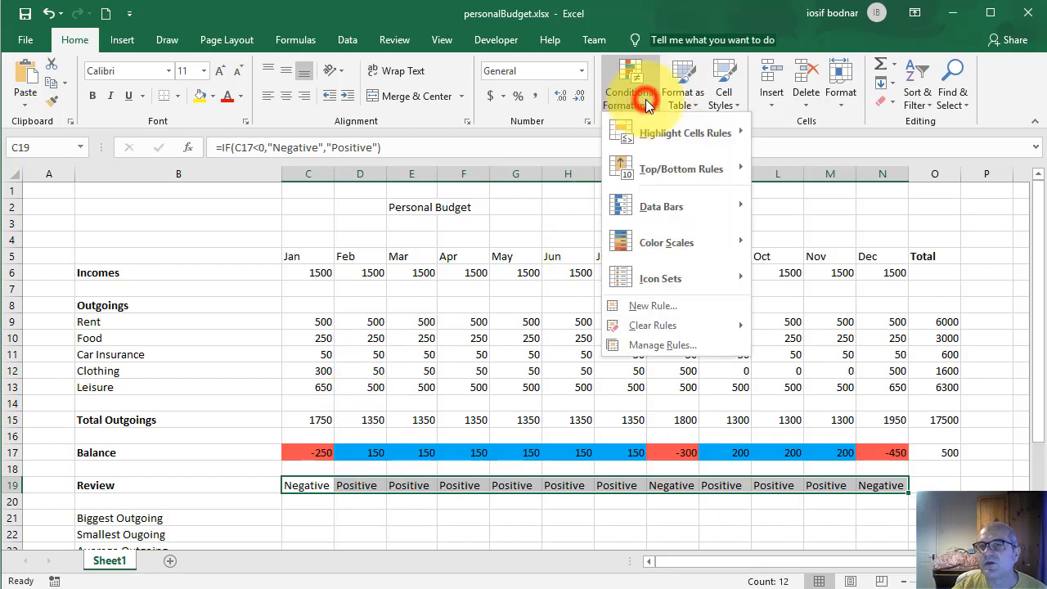
click(669, 346)
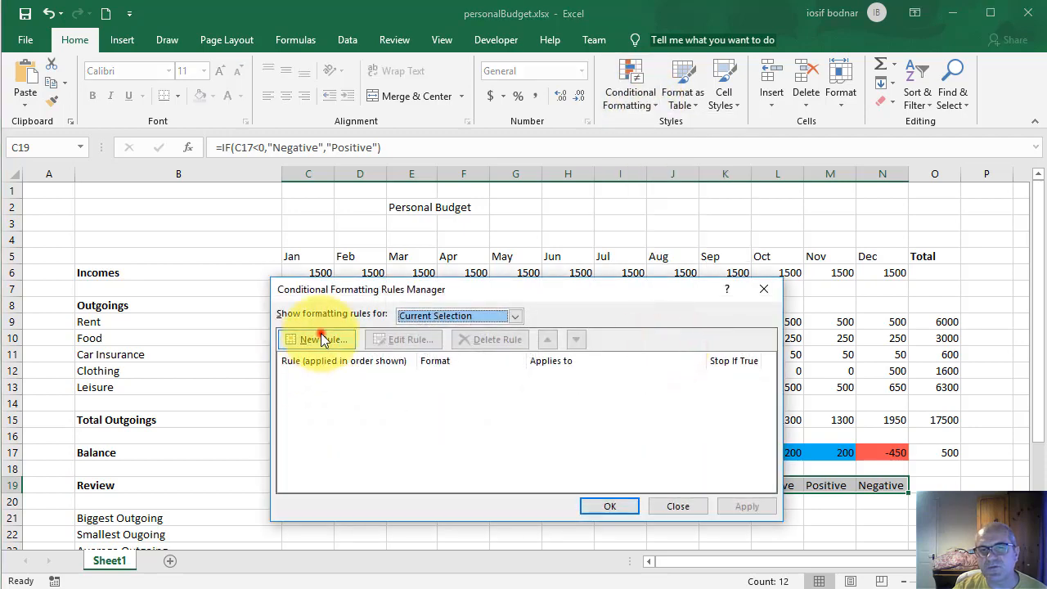
click(317, 340)
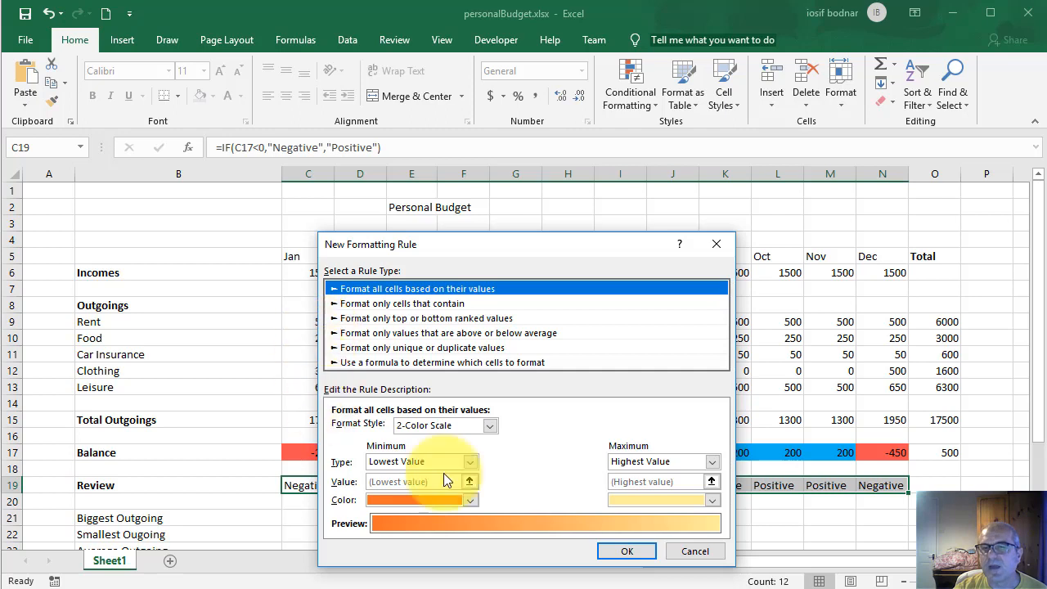
click(386, 305)
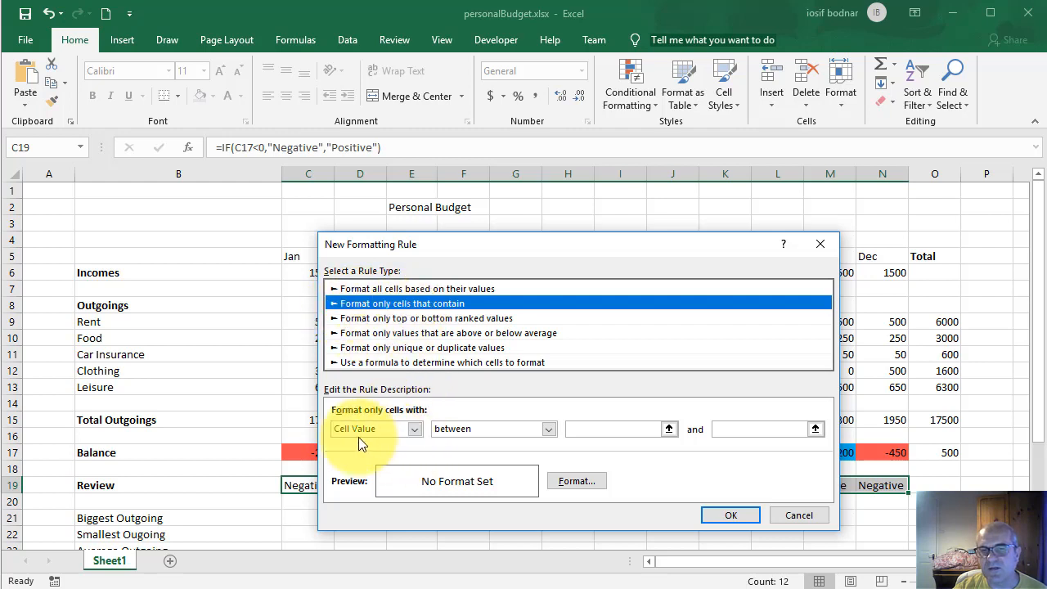
click(416, 430)
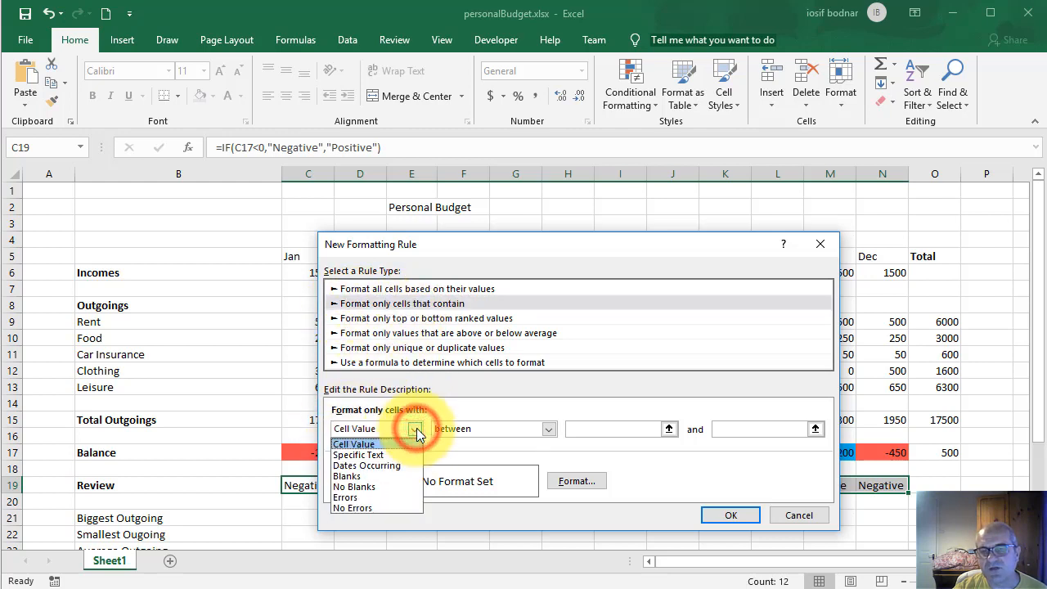
click(375, 456)
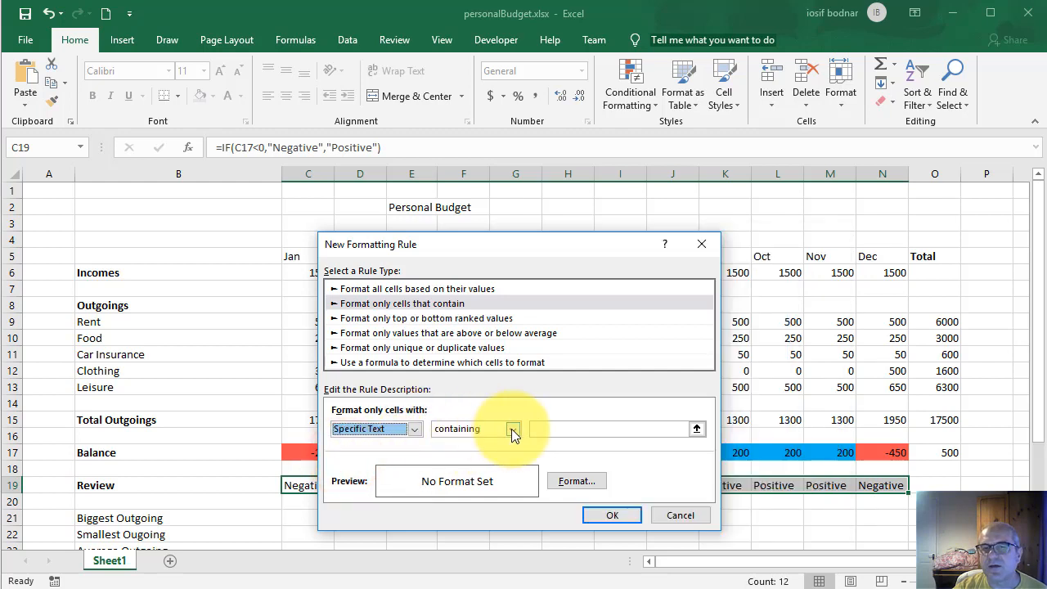
click(554, 428)
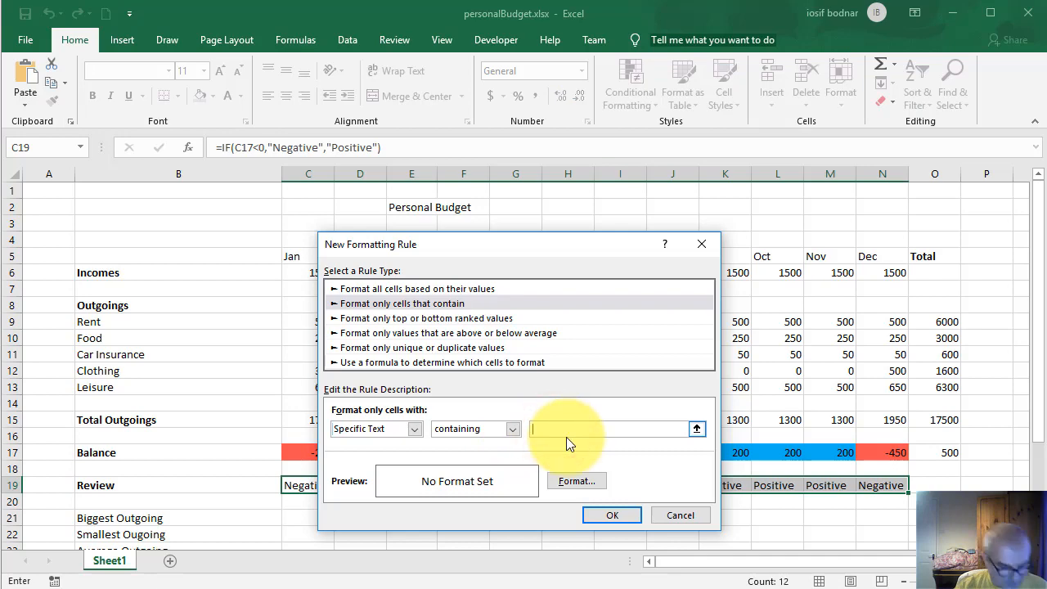
text(Negati)
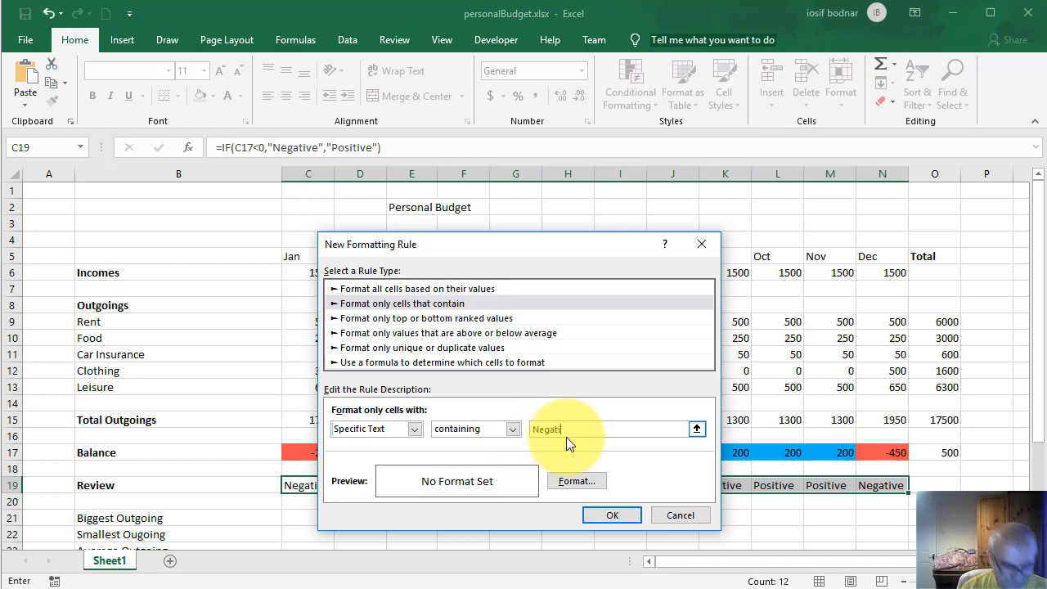
text(ve)
Step: Give the "Negative" text rule a light red fill from the standard colours and apply it to the Review row
click(593, 484)
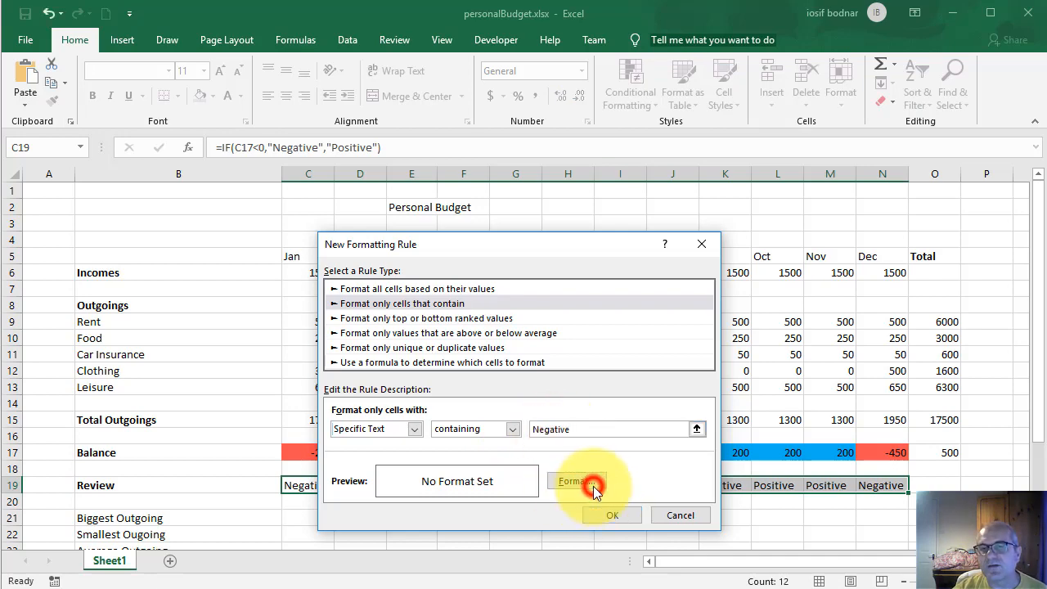
click(352, 364)
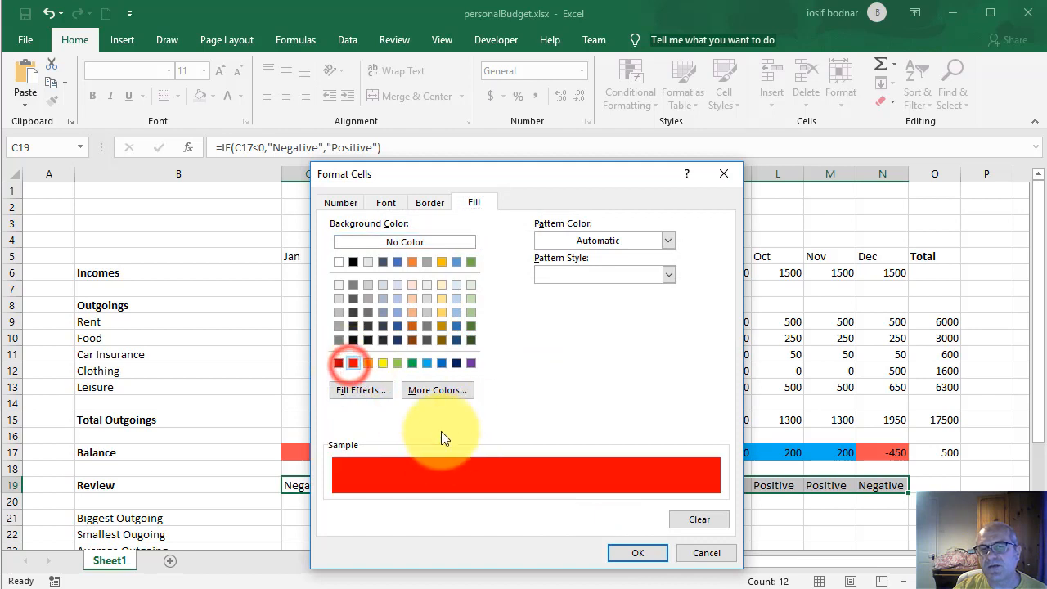
click(438, 391)
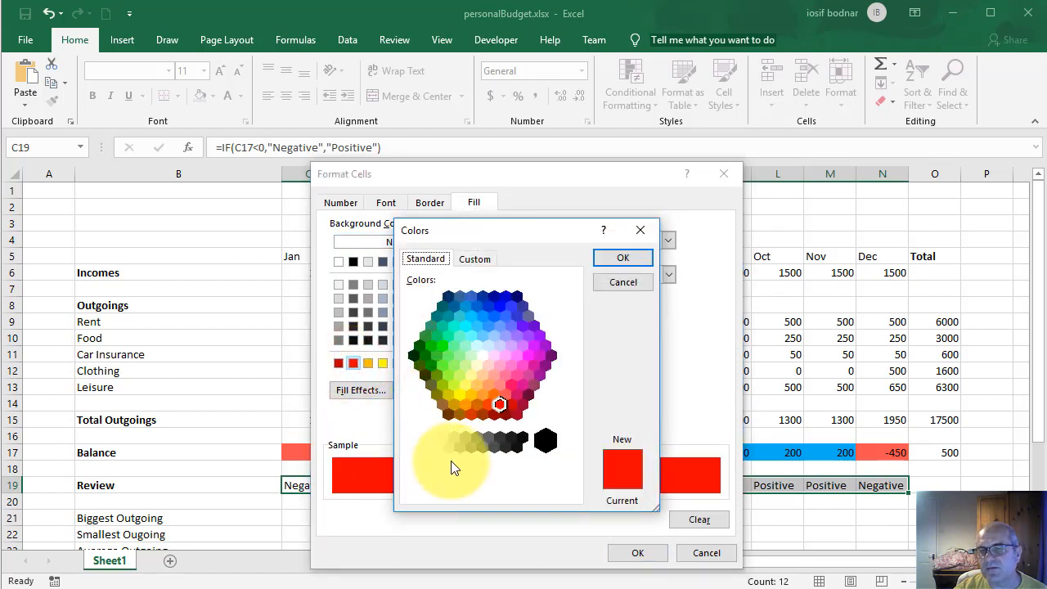
click(504, 394)
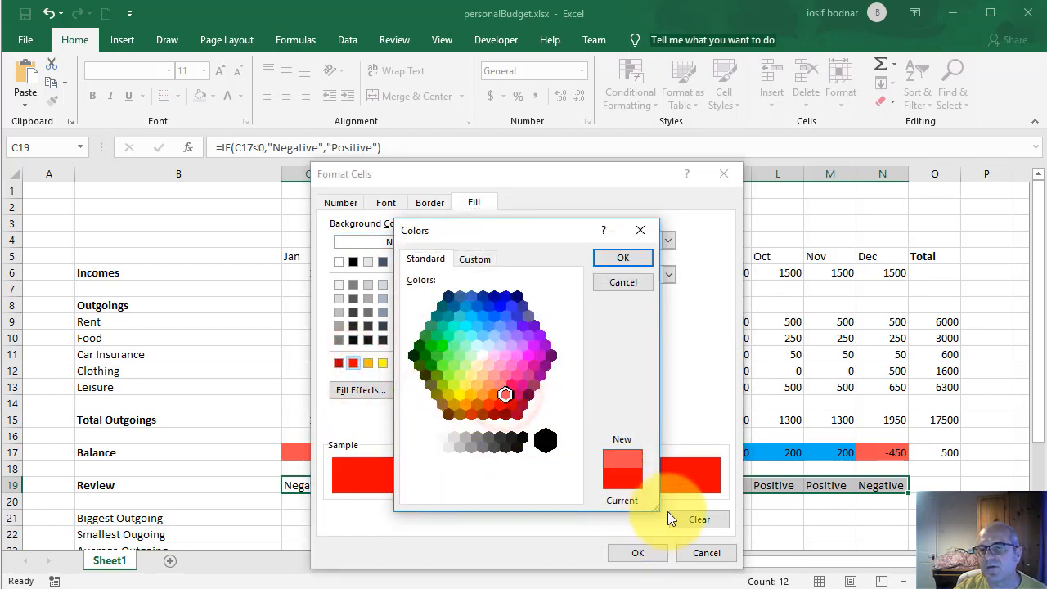
click(619, 258)
click(636, 553)
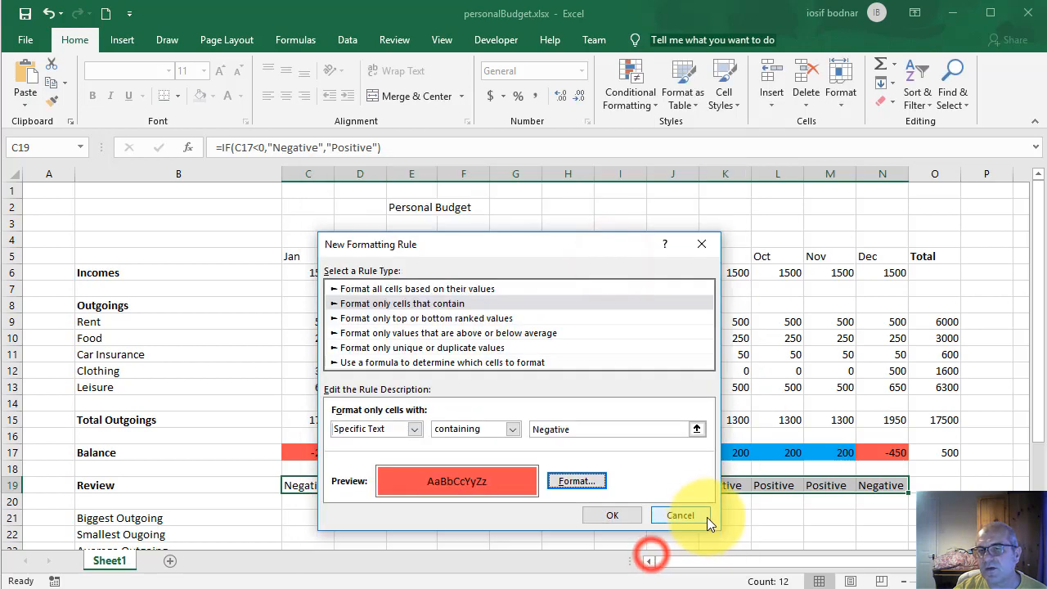
click(618, 515)
click(748, 506)
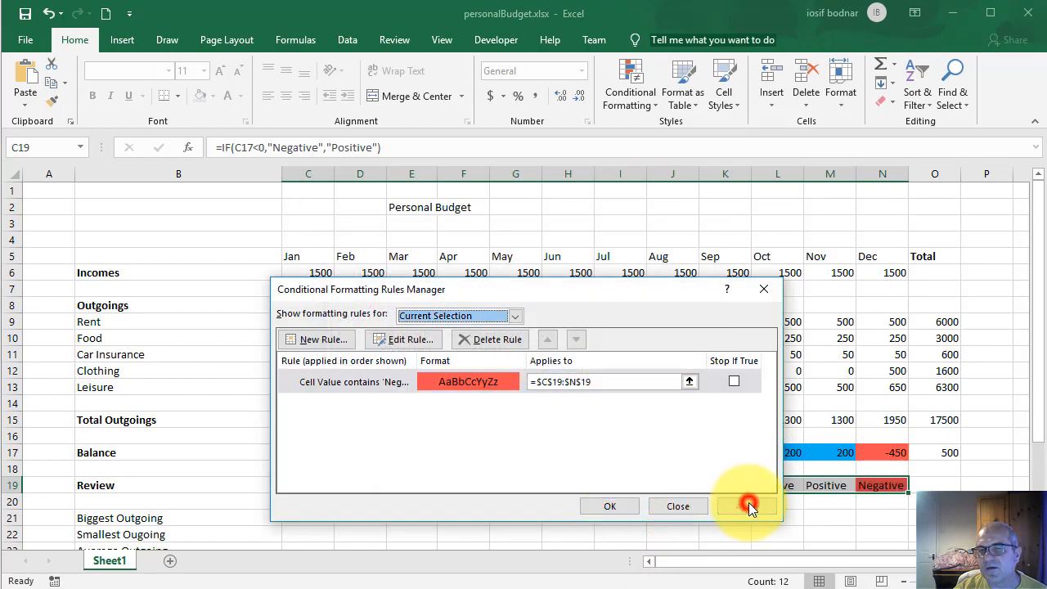
Step: Add a second conditional formatting rule for C19:N19 that formats only cells with specific text containing "Negative"
click(296, 340)
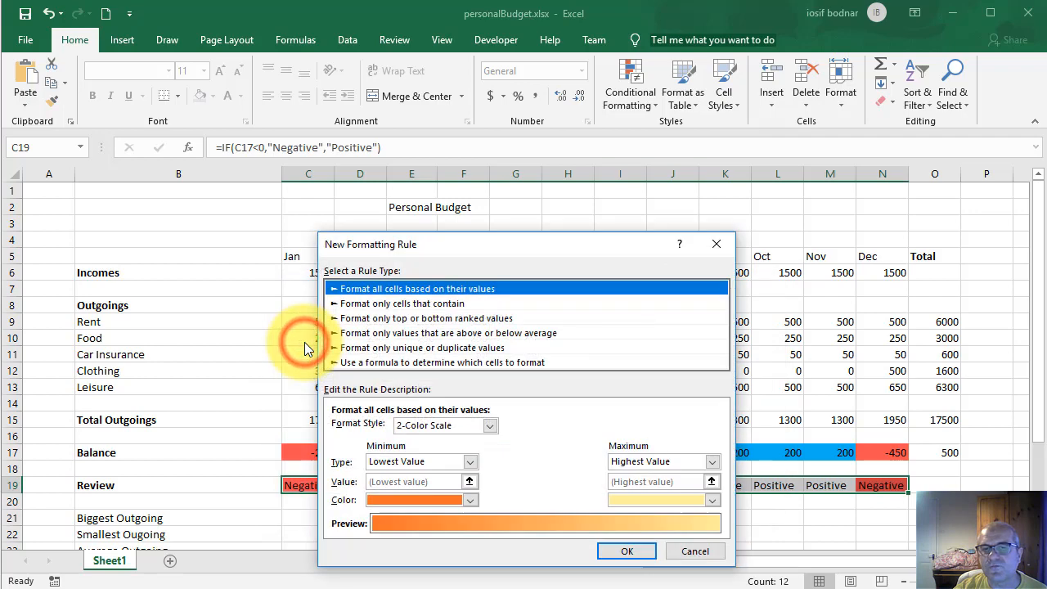
click(391, 304)
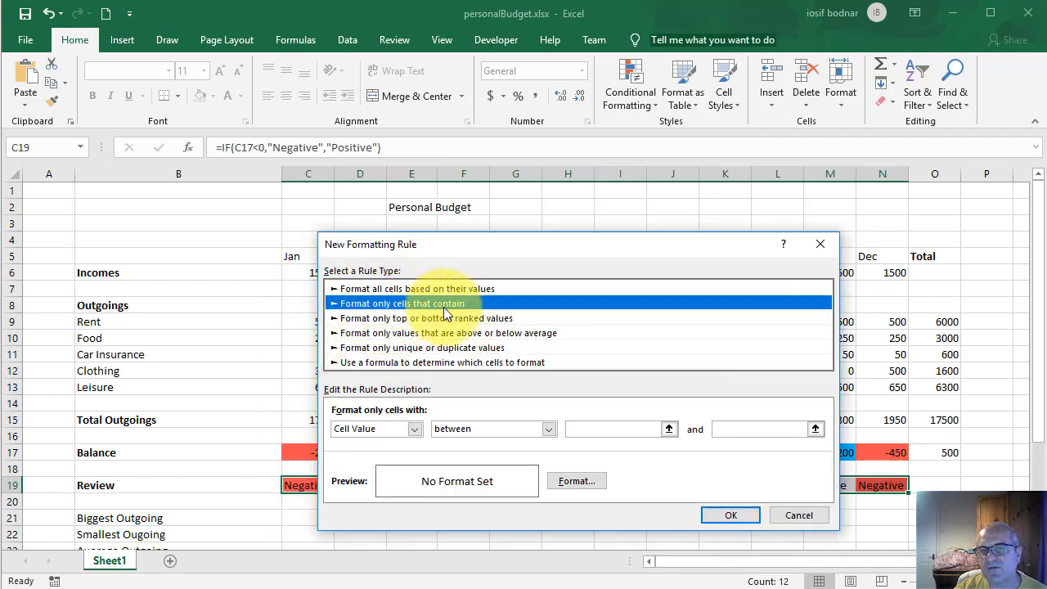
click(415, 428)
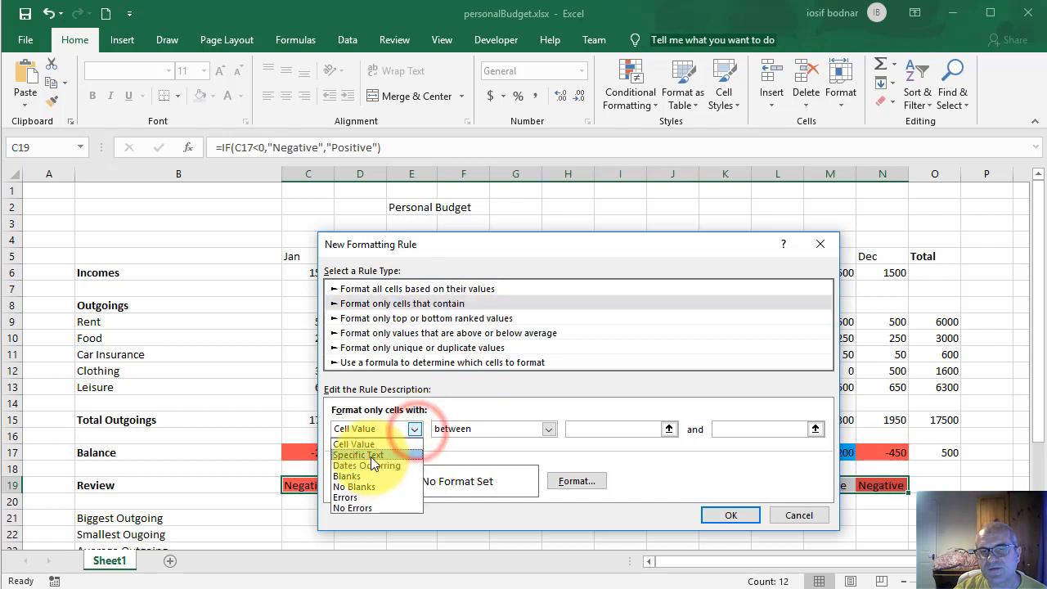
click(370, 457)
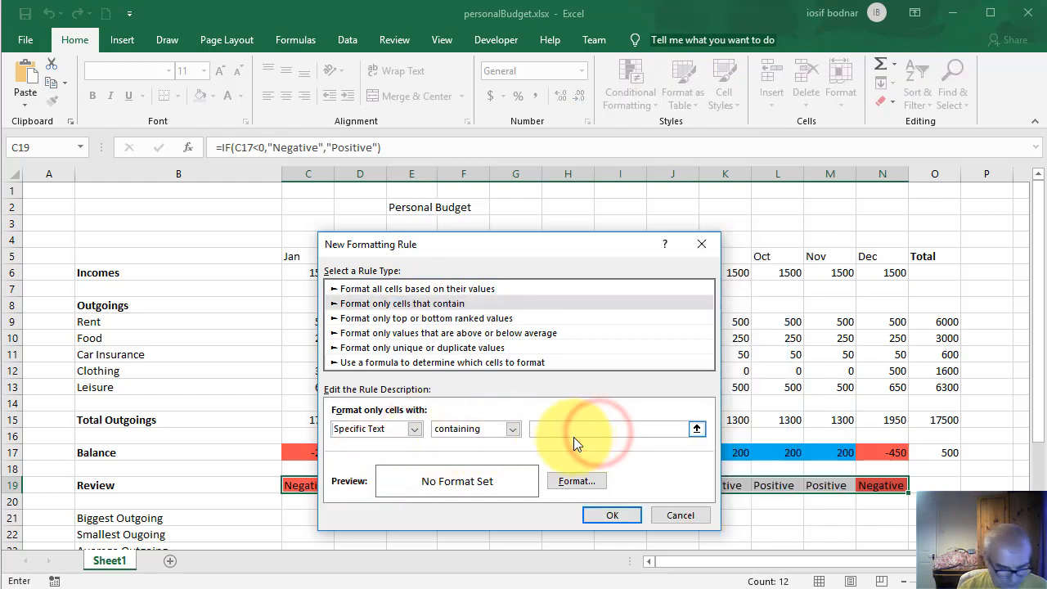
text(Negative)
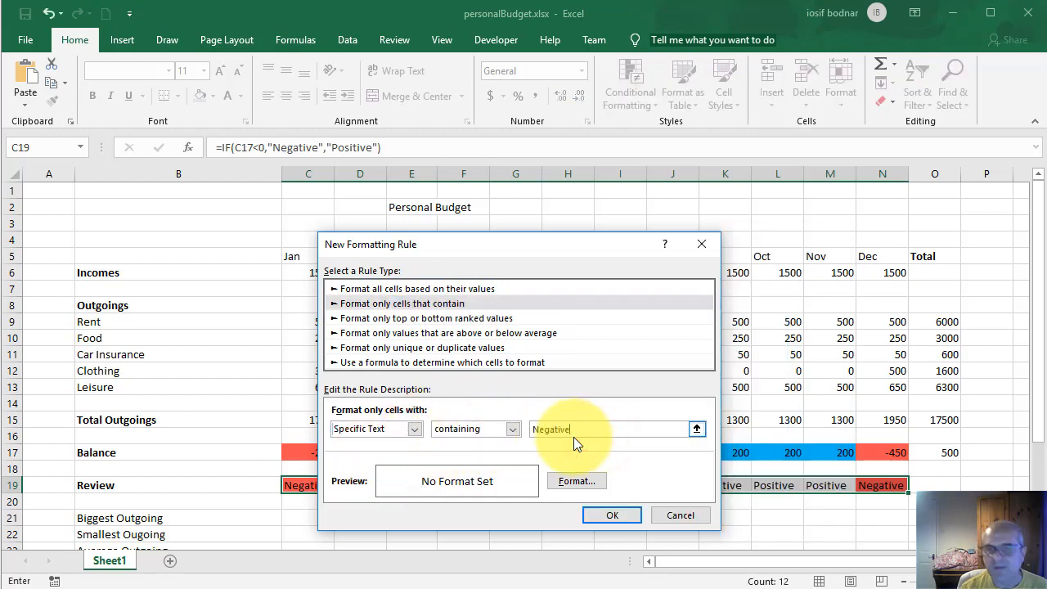
Step: Give the second text rule a light blue fill from the standard colours and apply it to the Review row
click(574, 483)
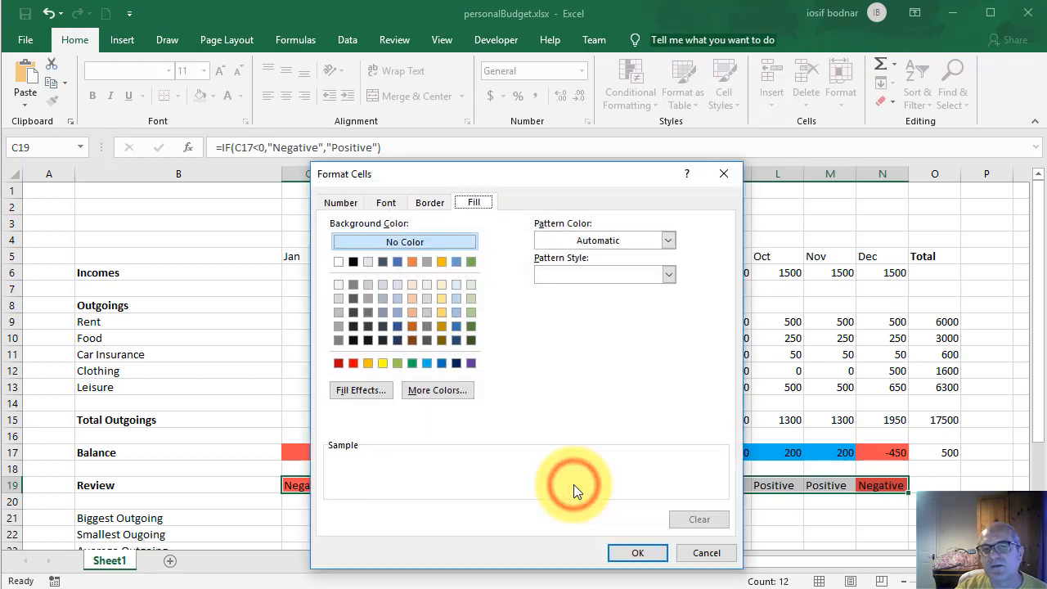
click(427, 363)
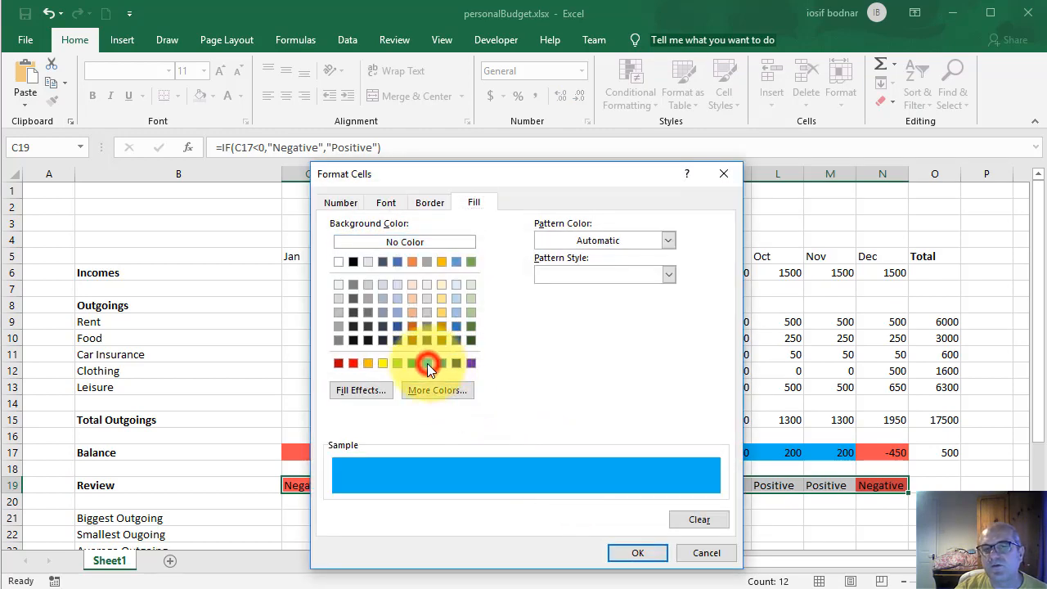
click(663, 551)
click(615, 507)
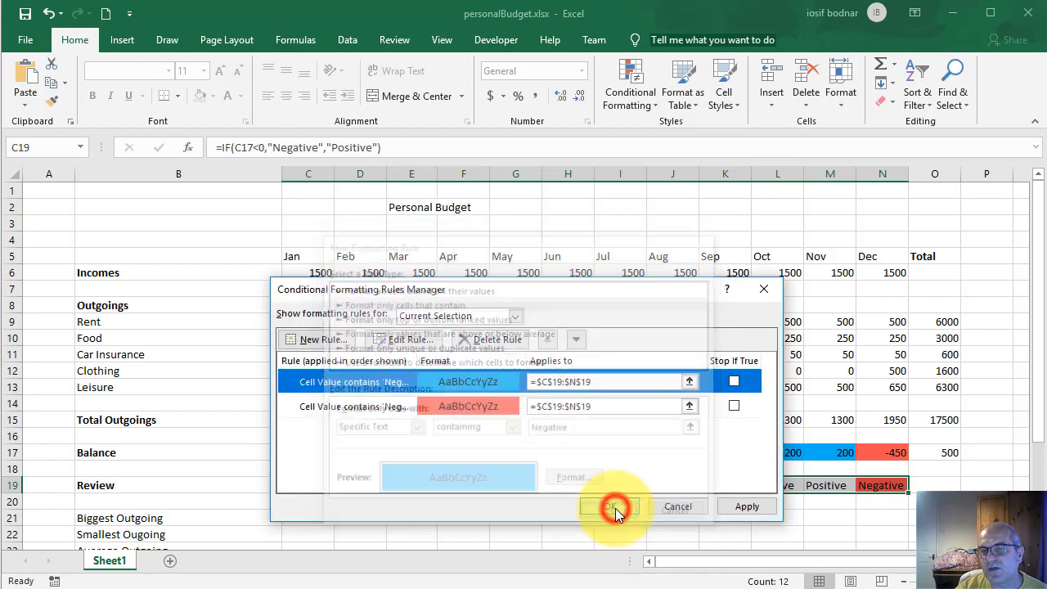
click(745, 507)
click(610, 506)
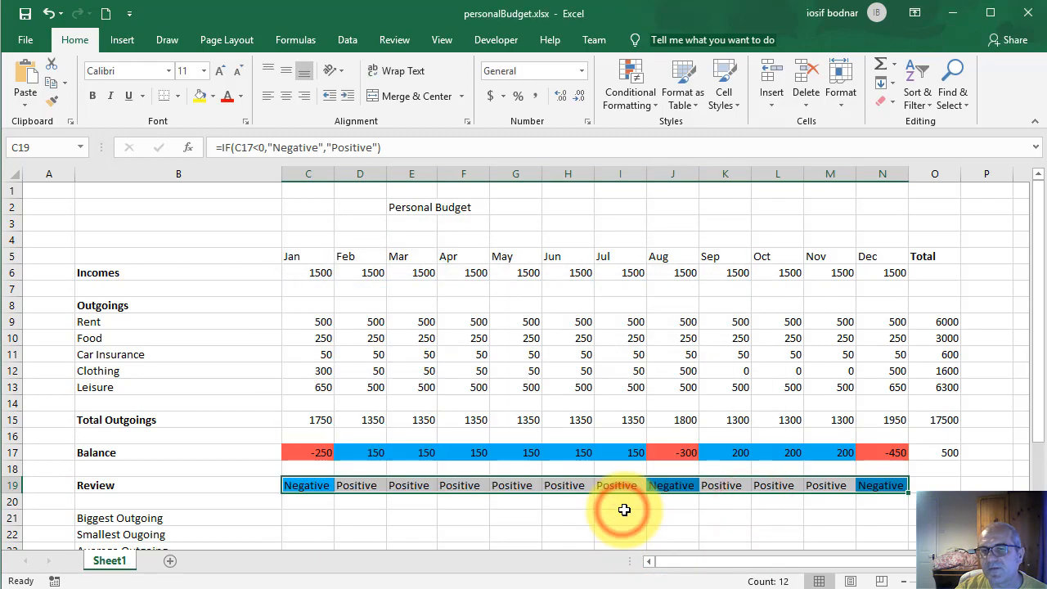
click(479, 518)
Step: Turn on Stop If True for the blue-filled rule on C19:N19 and open that rule for editing
click(310, 486)
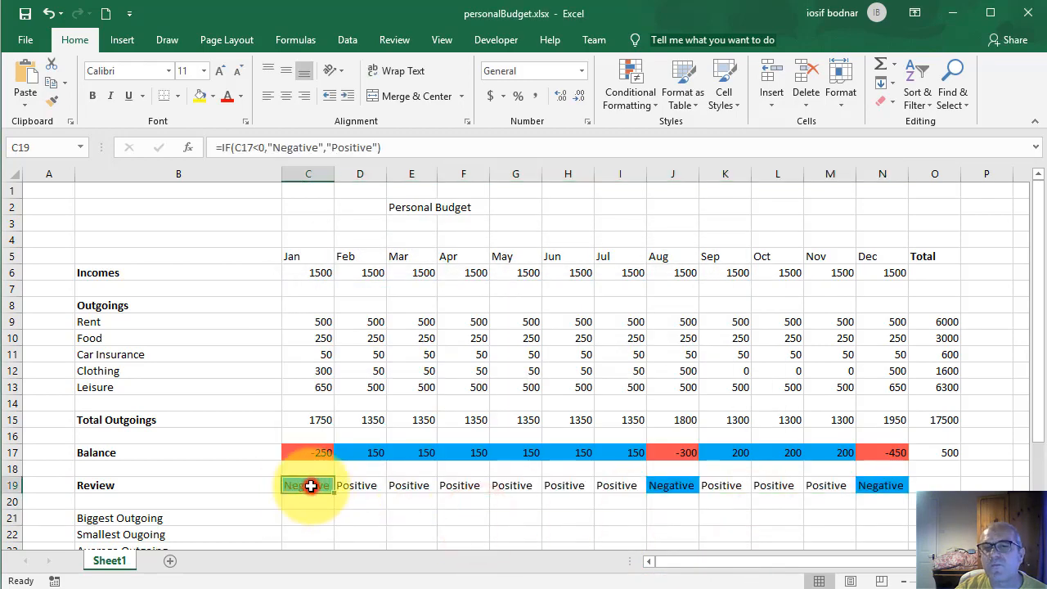
drag(311, 486, 878, 483)
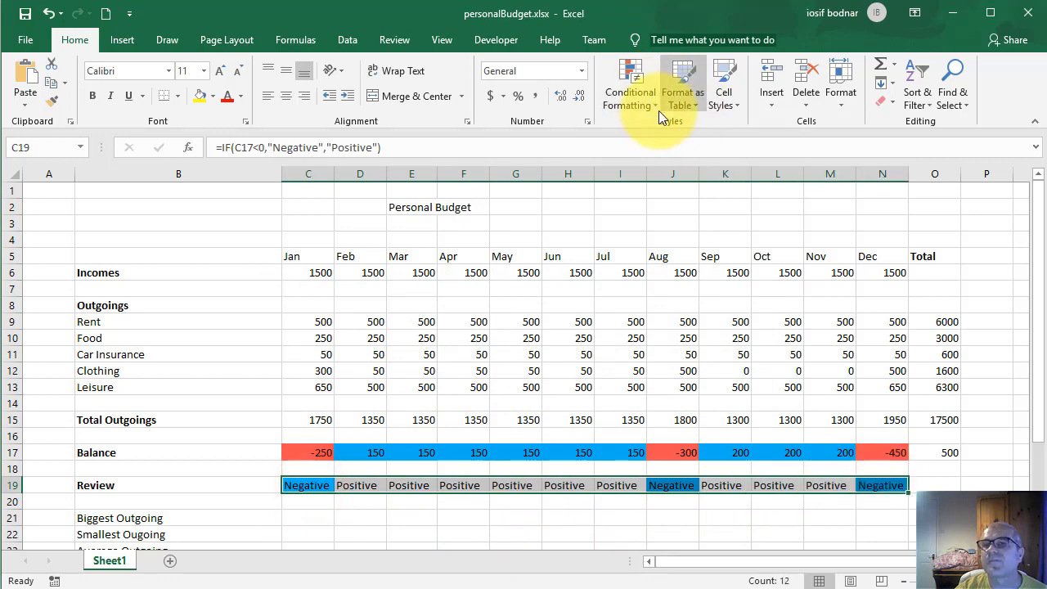
click(634, 102)
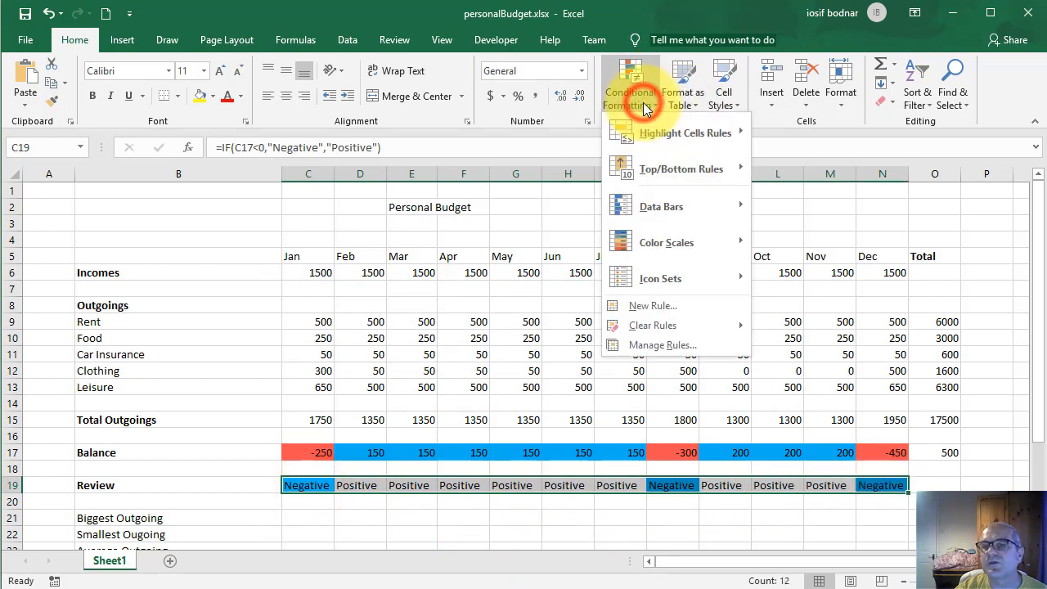
click(684, 346)
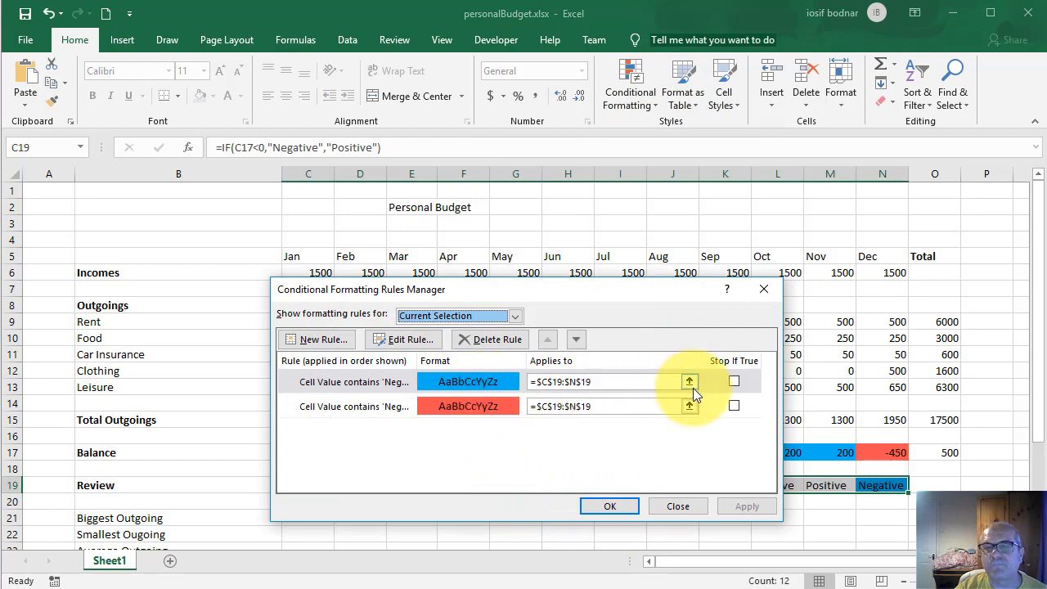
click(734, 381)
click(401, 339)
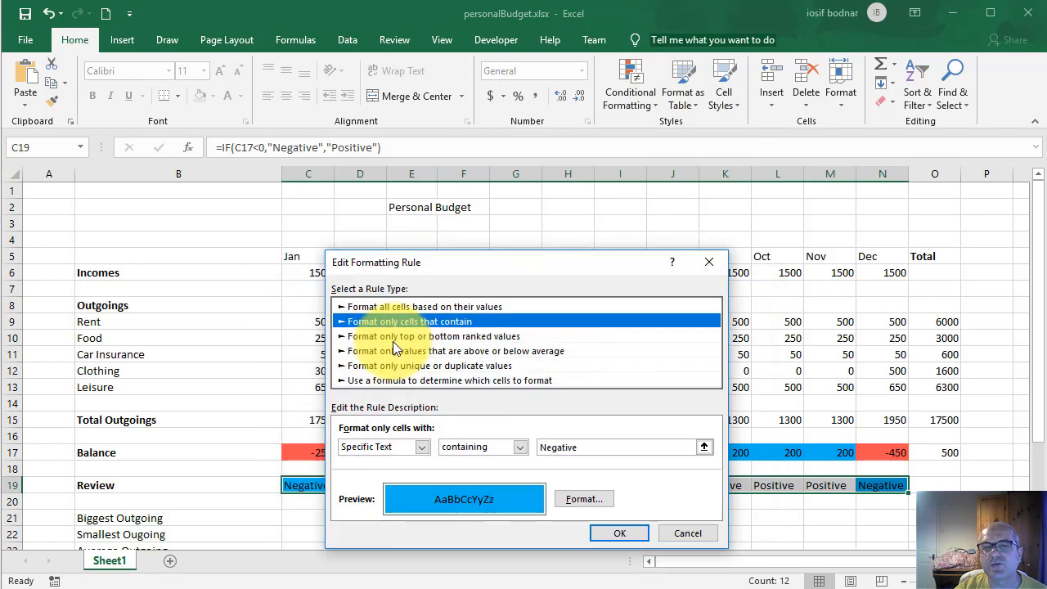
Step: Change the blue rule's specific text to "Positive" and apply the updated rules to the Review row
click(704, 447)
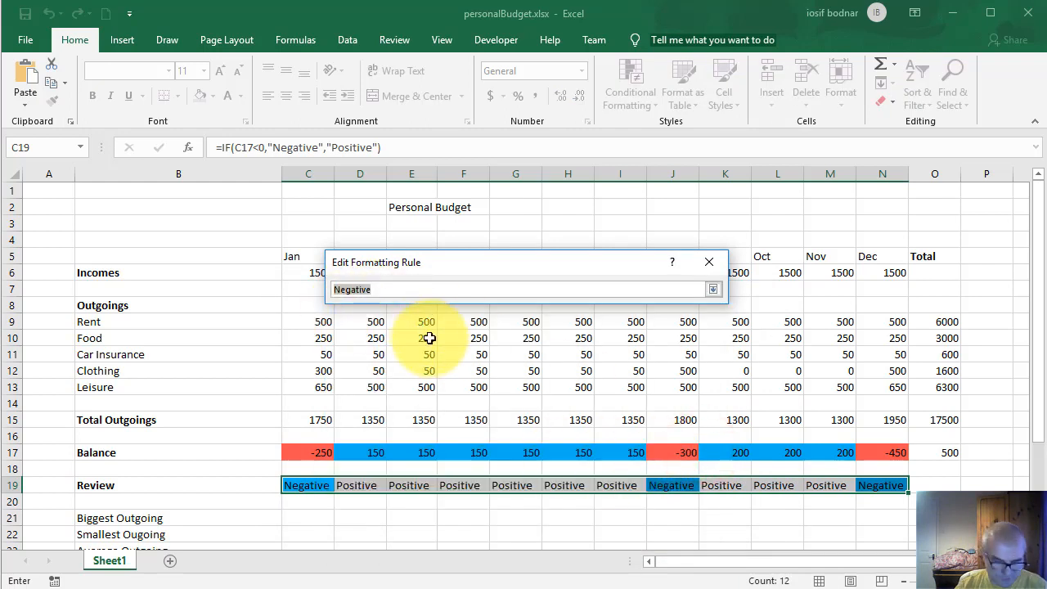
key(Delete)
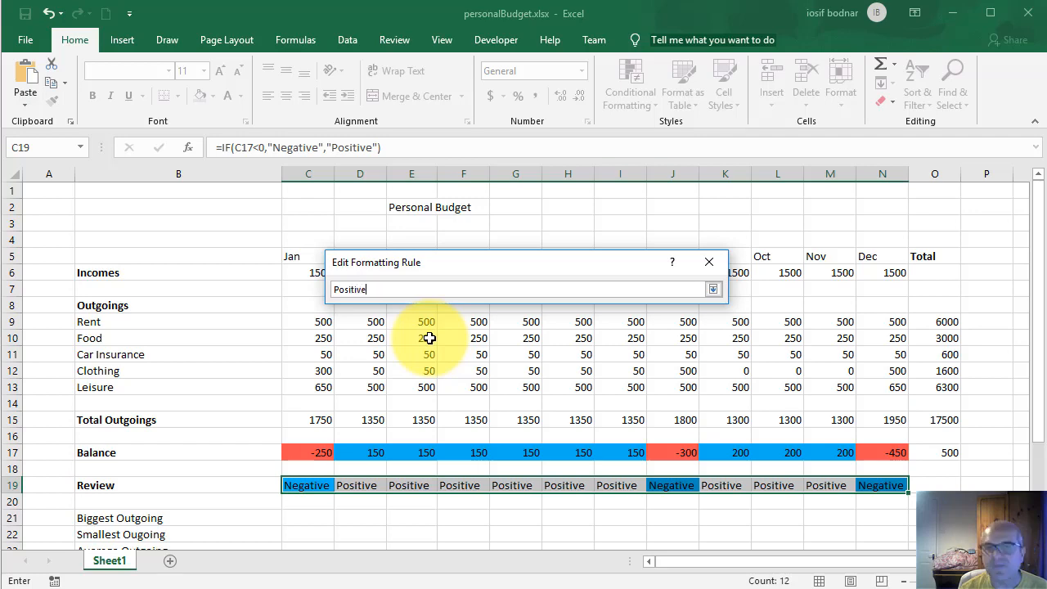
click(713, 289)
click(613, 532)
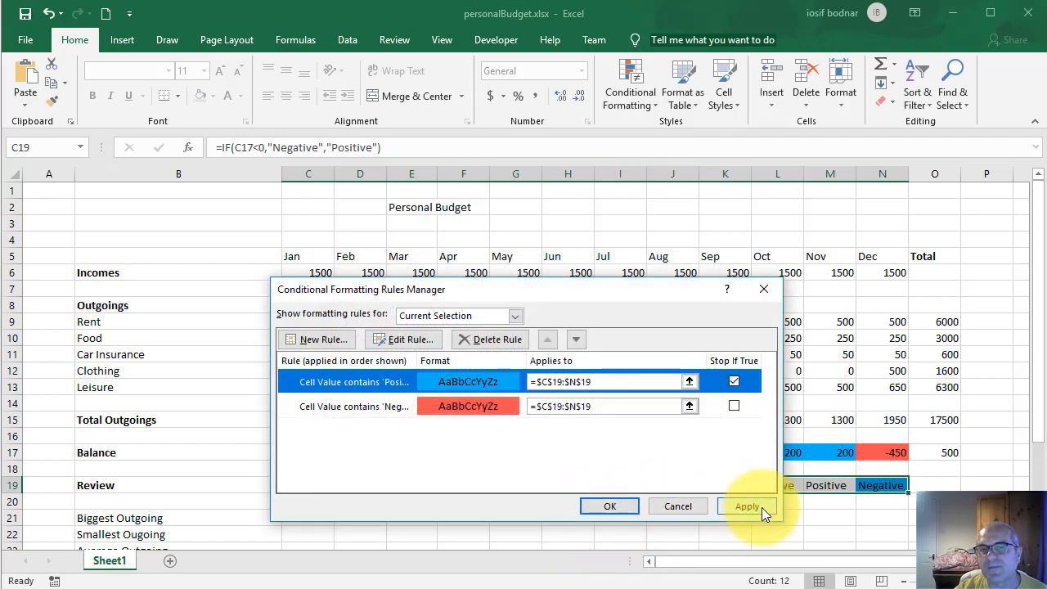
click(762, 507)
click(609, 507)
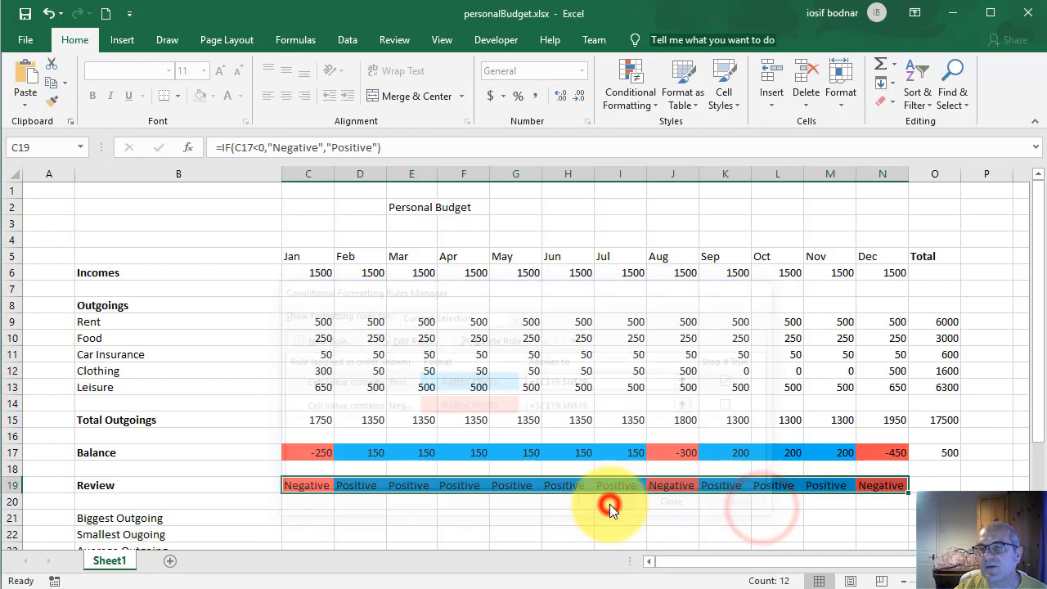
click(621, 518)
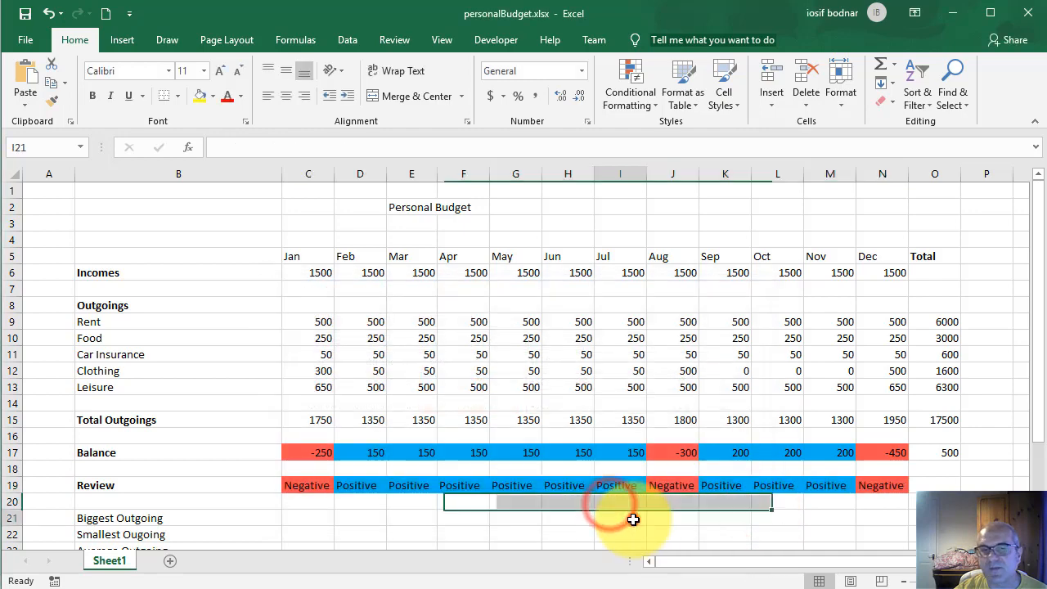
Step: Examine the Review row's formulas and colours from January to April and compare the January, August and December results with their balances
click(319, 487)
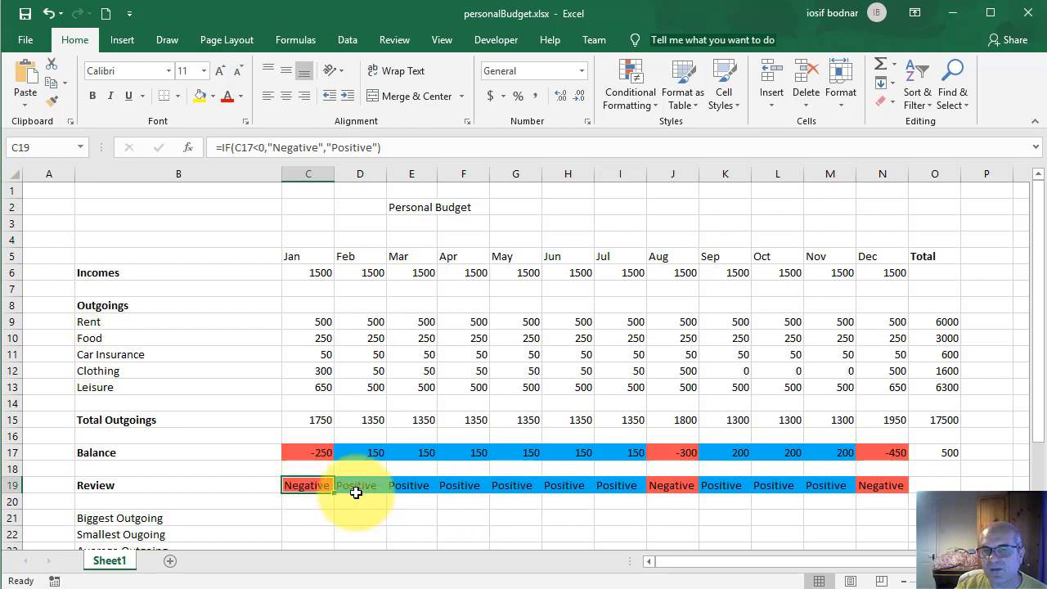
click(356, 486)
click(421, 486)
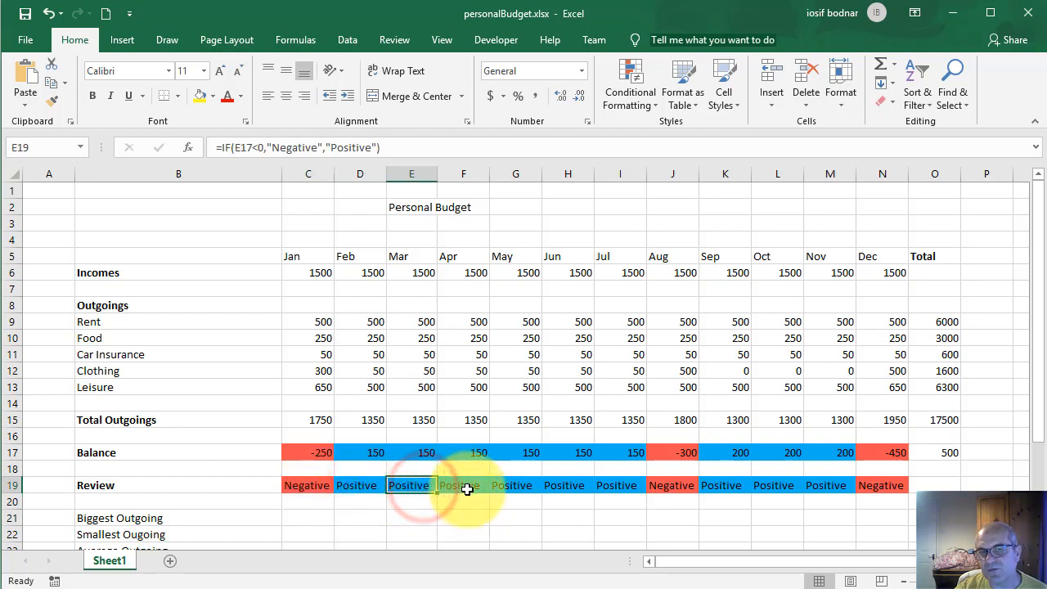
click(458, 486)
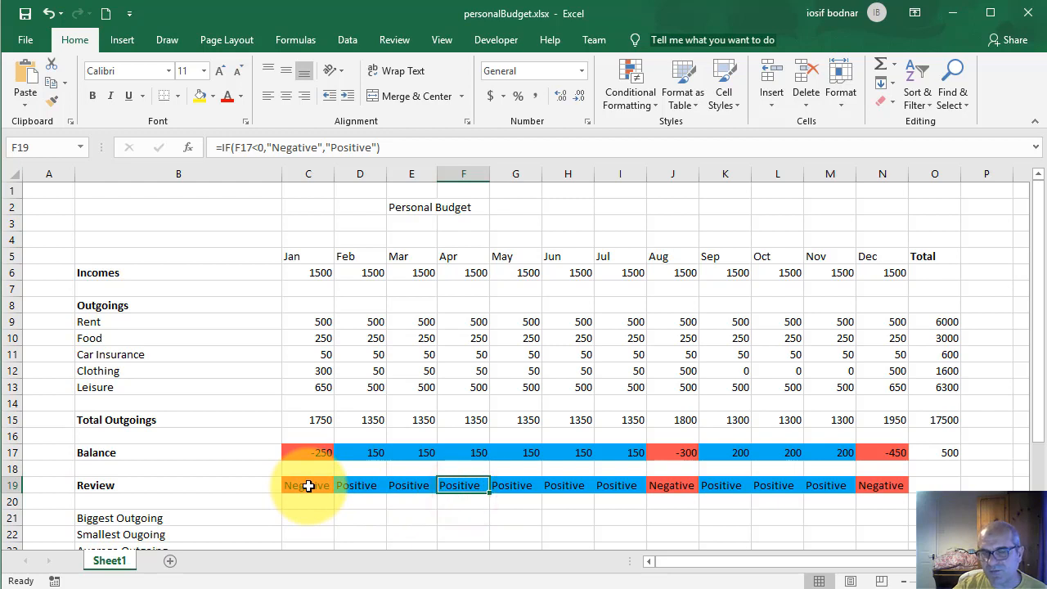
click(308, 485)
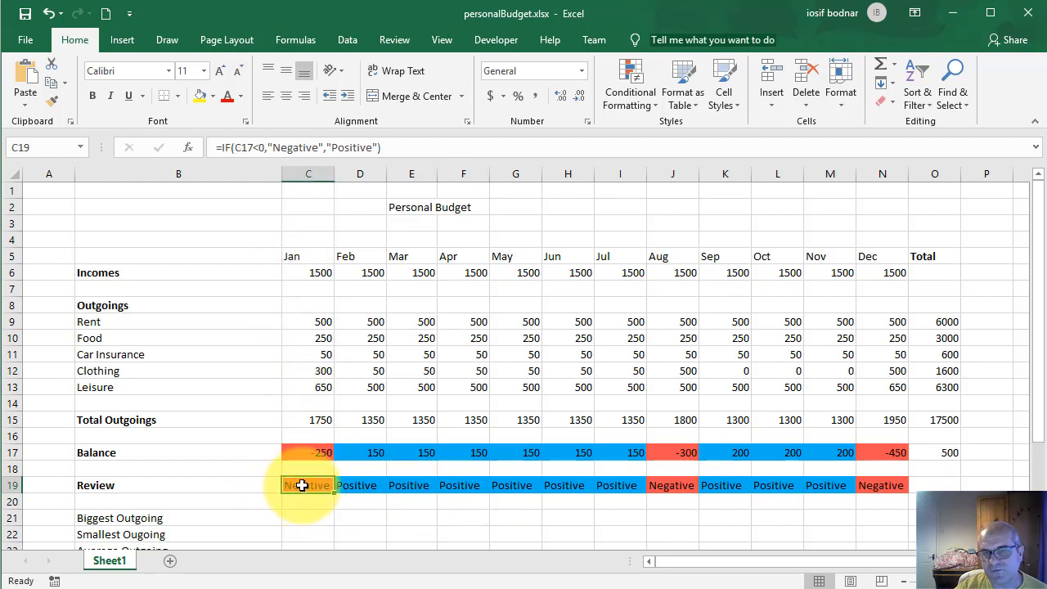
click(308, 452)
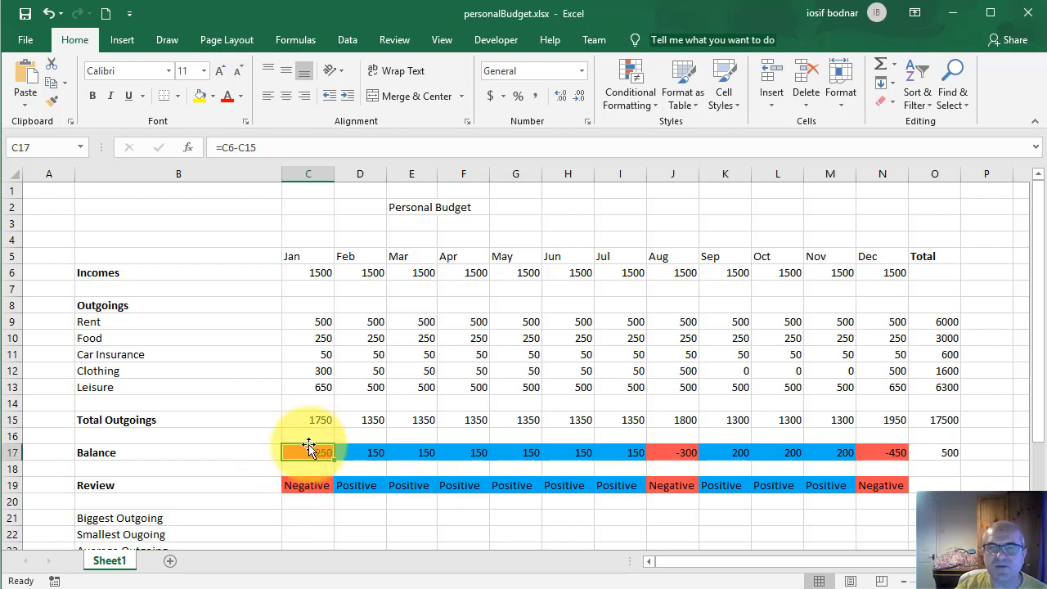
click(674, 455)
click(672, 485)
click(882, 485)
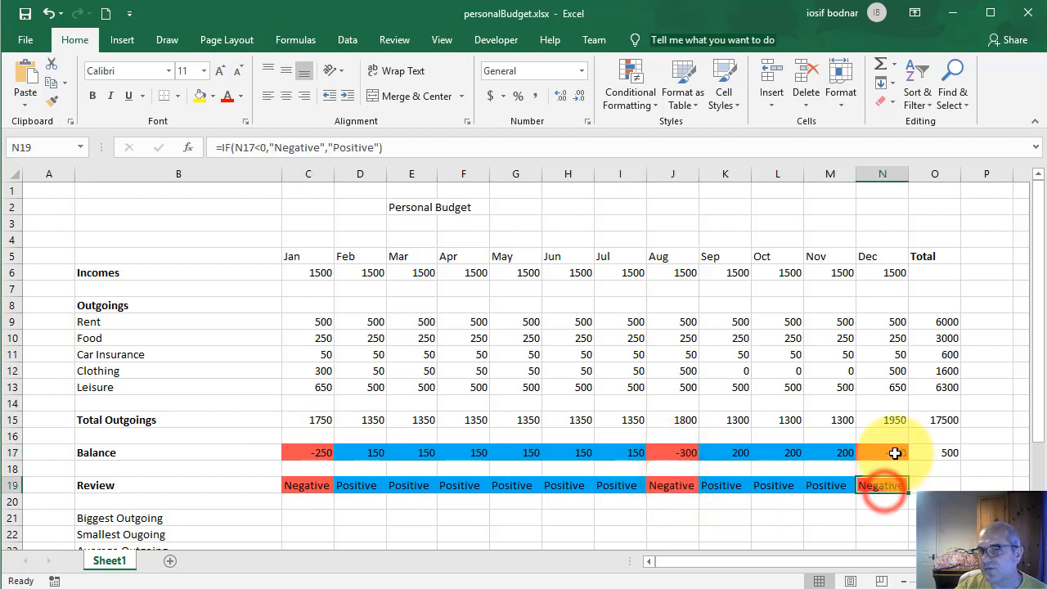
click(884, 452)
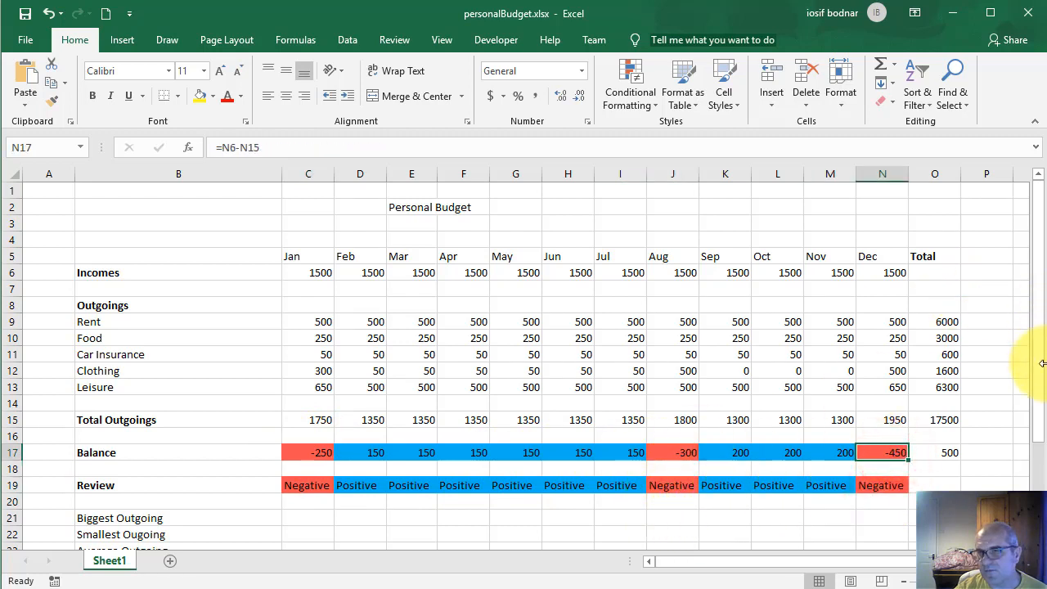
Step: Calculate the biggest outgoing in C21 with =MAX(C15:N15) over the monthly Total Outgoings, and check the entered formula
drag(1040, 369, 1037, 385)
click(308, 436)
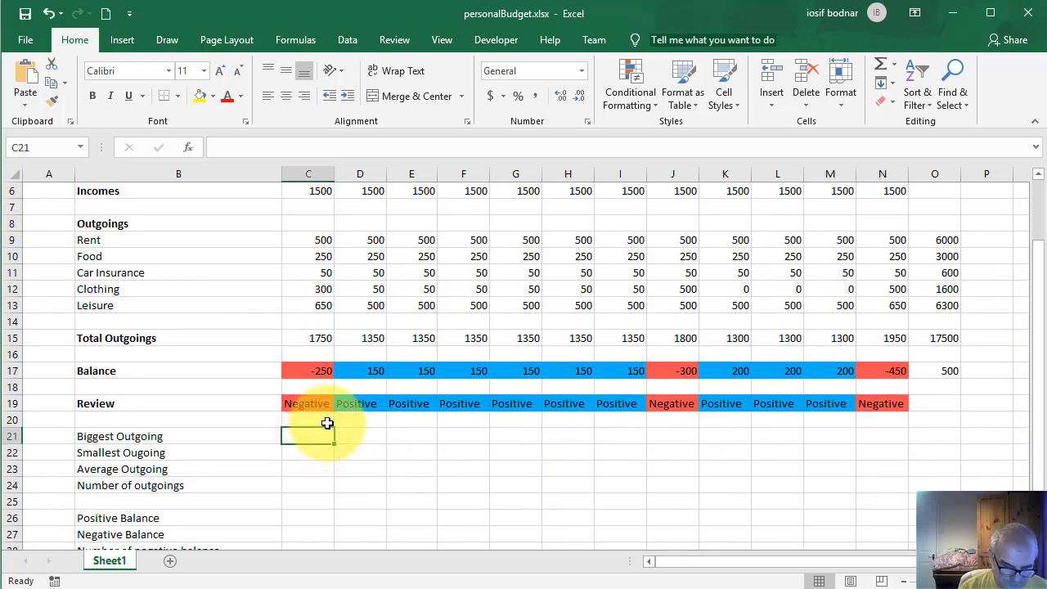
text(=m)
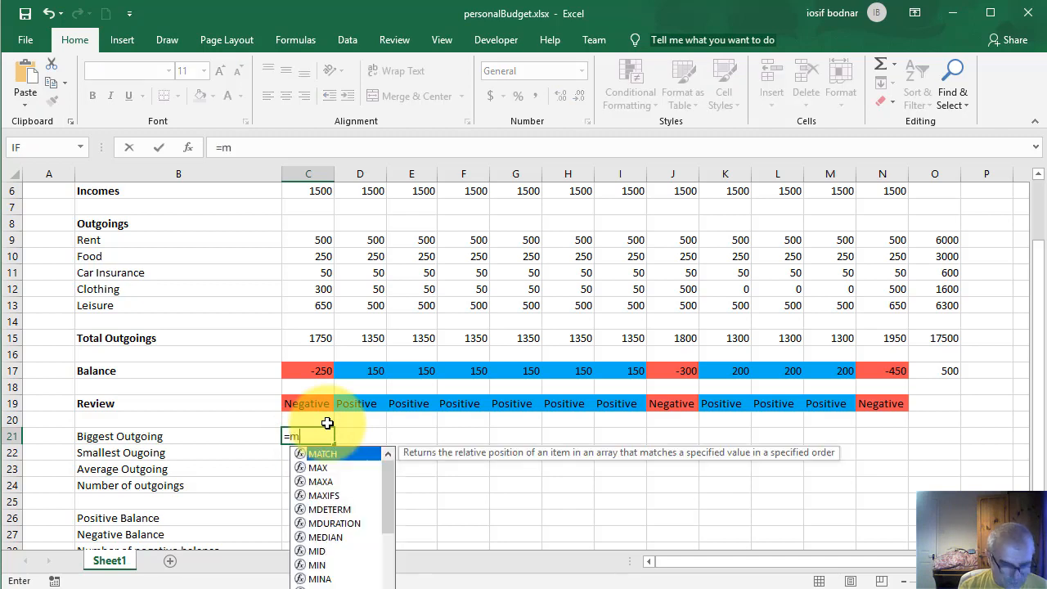
text(ax()
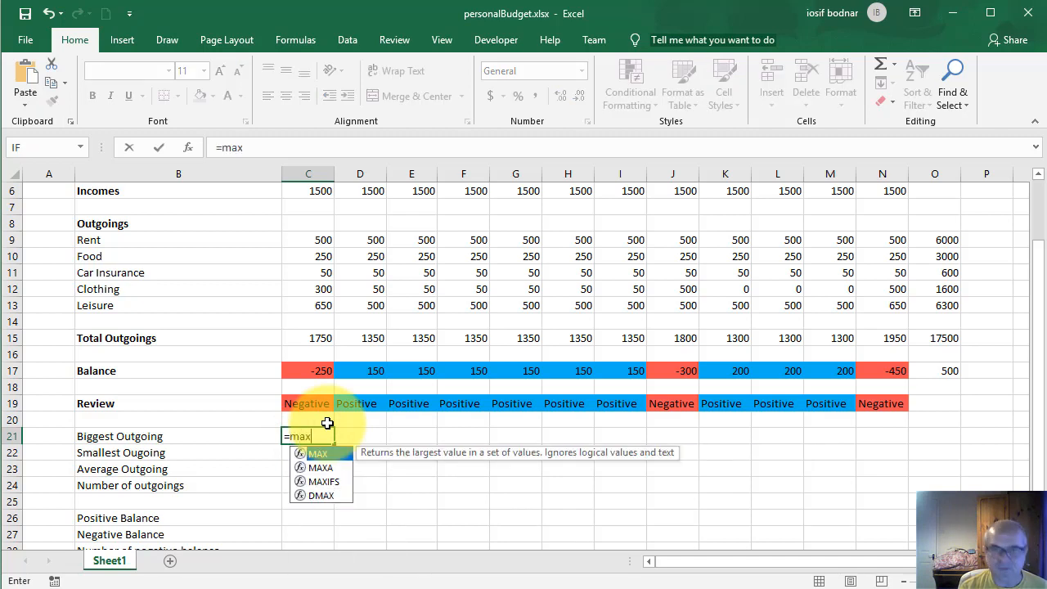
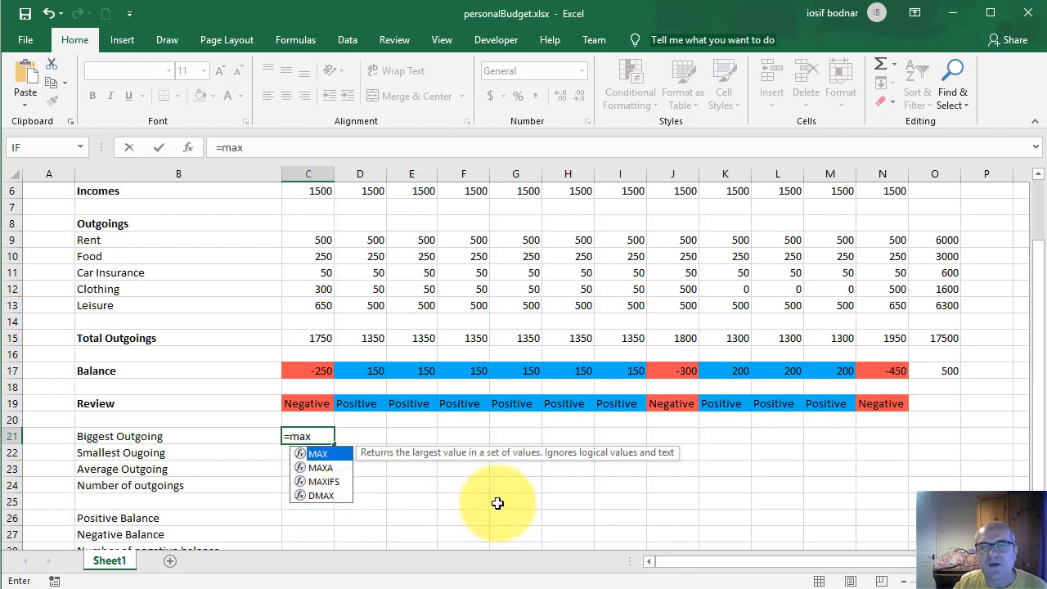
text(()
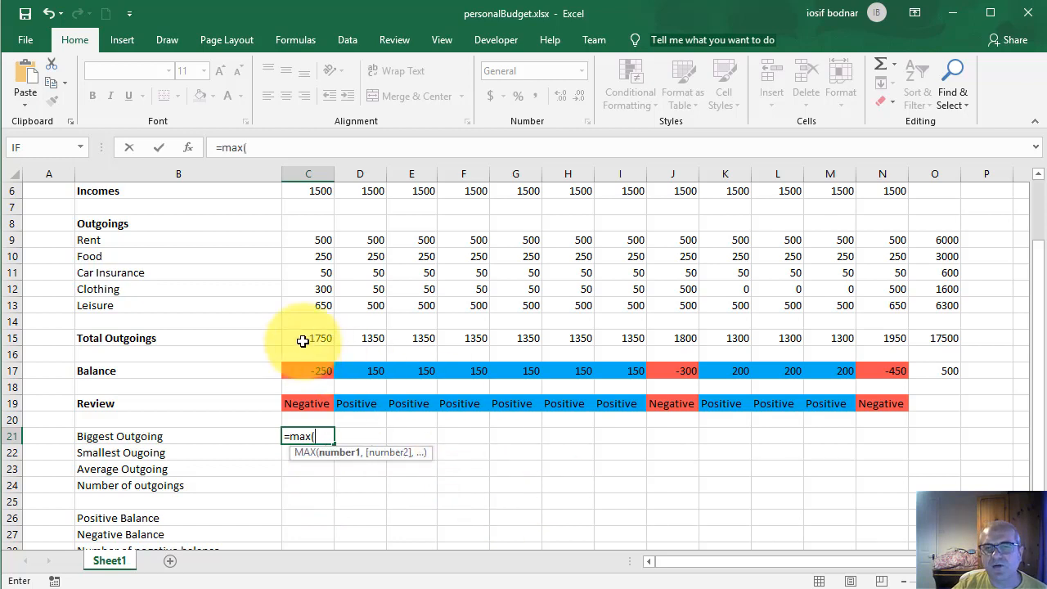
drag(304, 338, 884, 344)
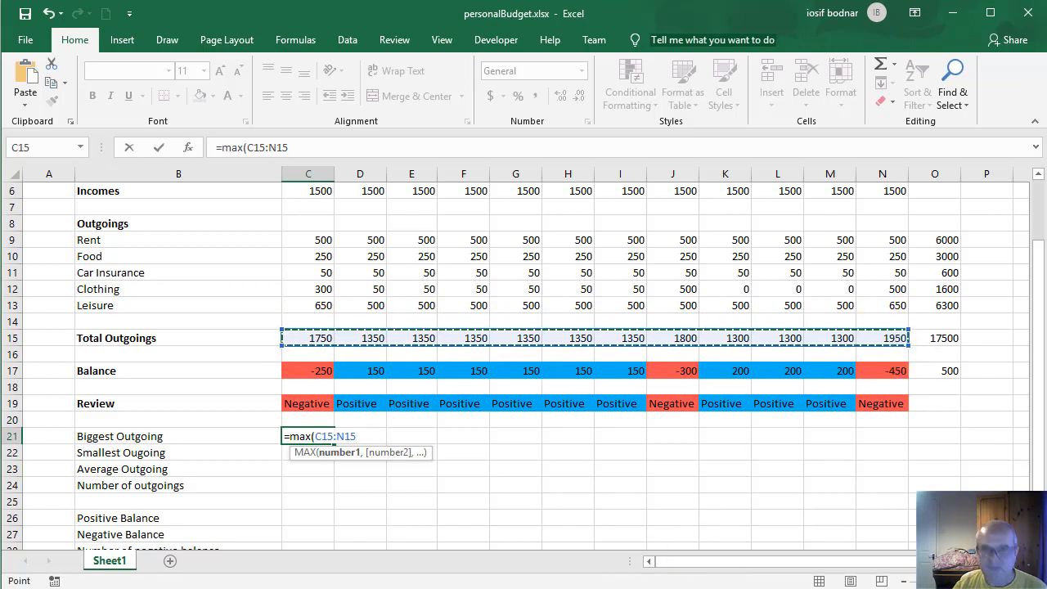
text())
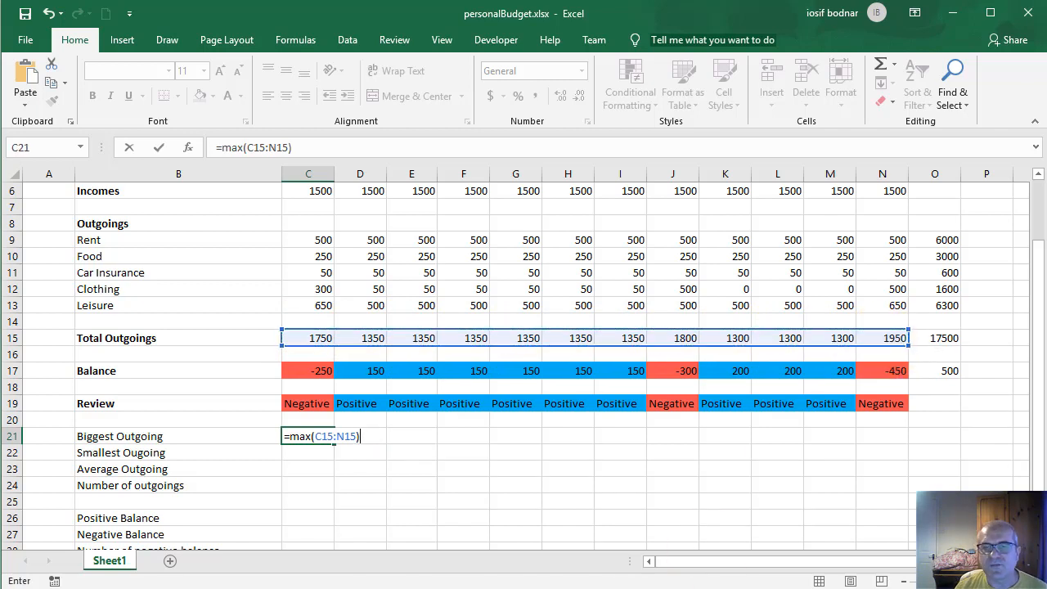
key(Return)
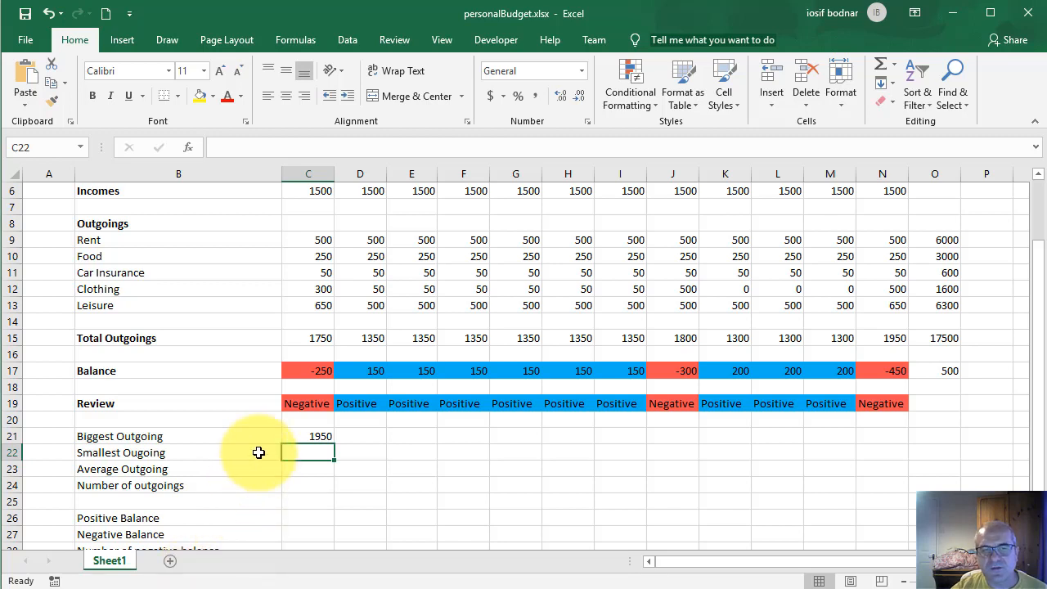
click(320, 437)
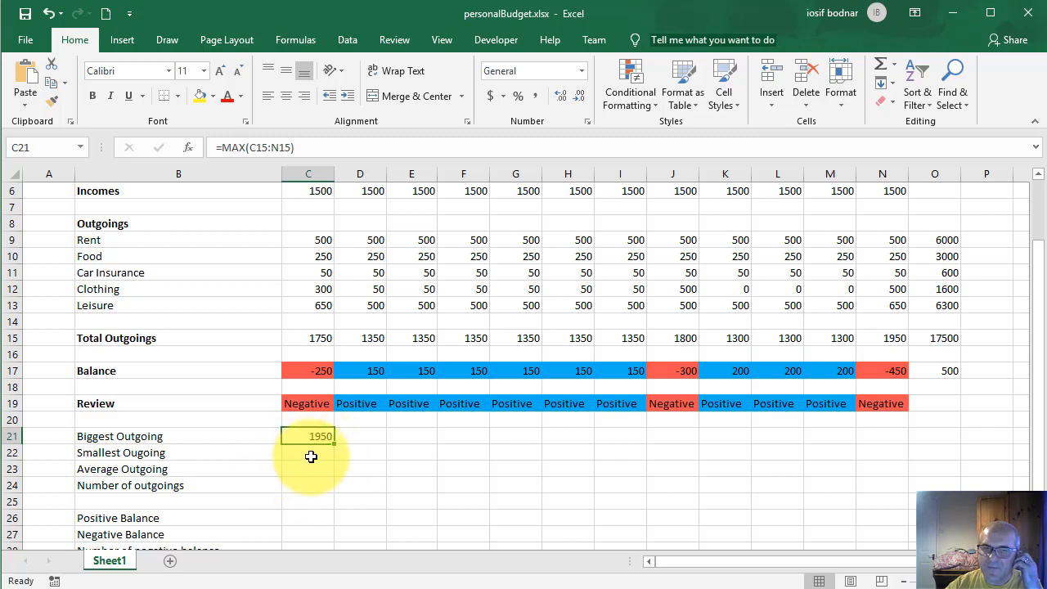
Step: Calculate the smallest outgoing in C22 with =MIN(C15:N15) over the monthly Total Outgoings, and check the entered formula
click(309, 453)
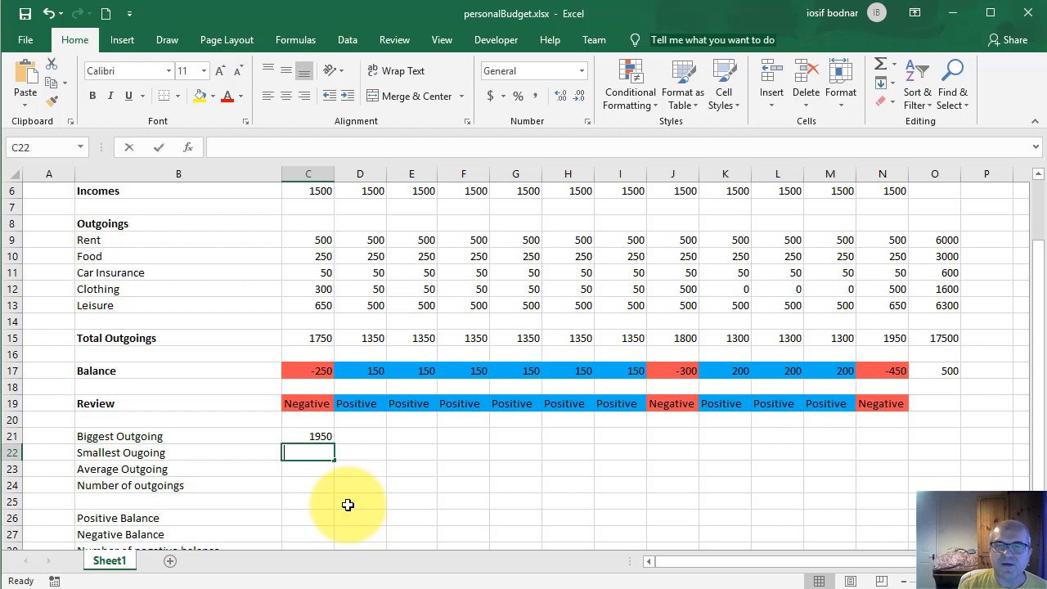
text(=m)
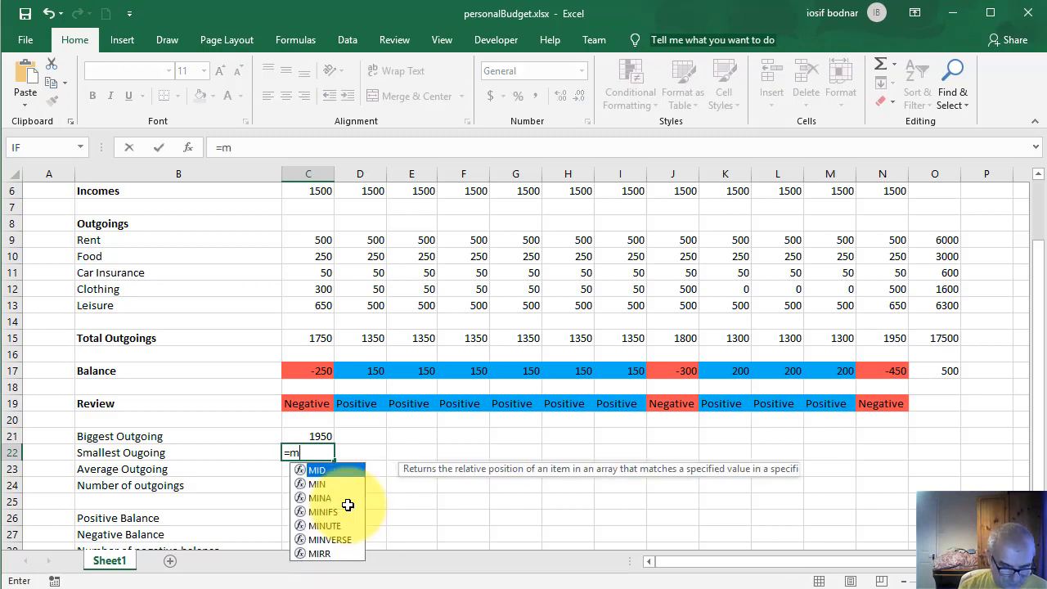
text(in()
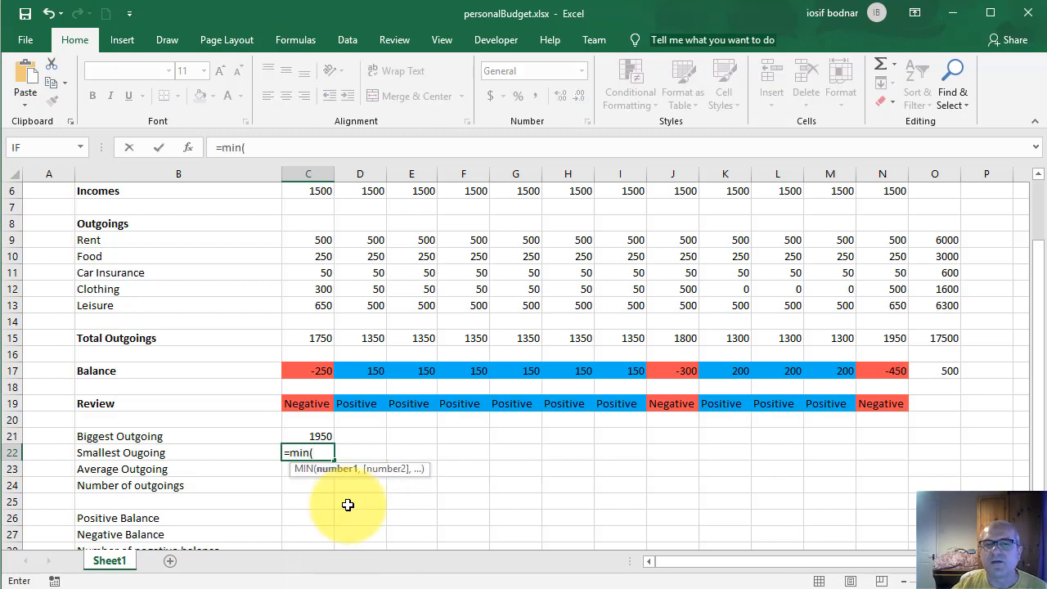
drag(313, 338, 871, 336)
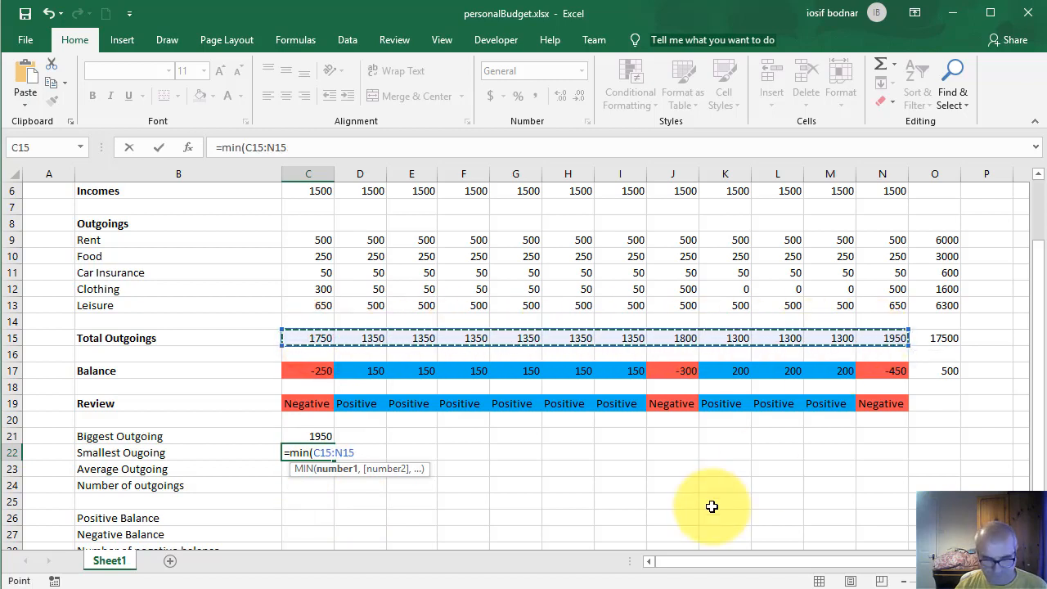
text())
key(Return)
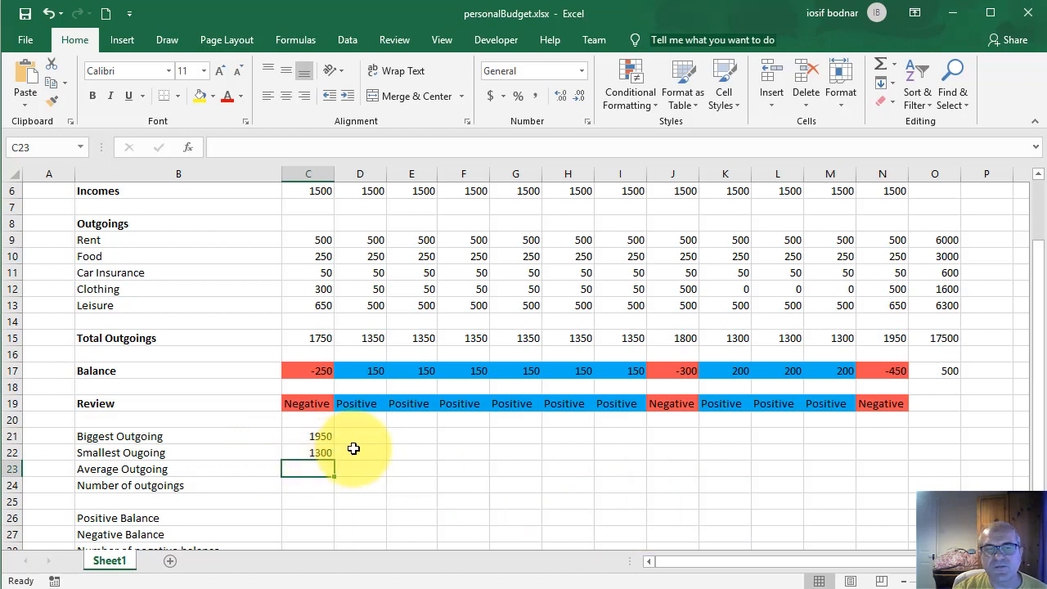
click(324, 455)
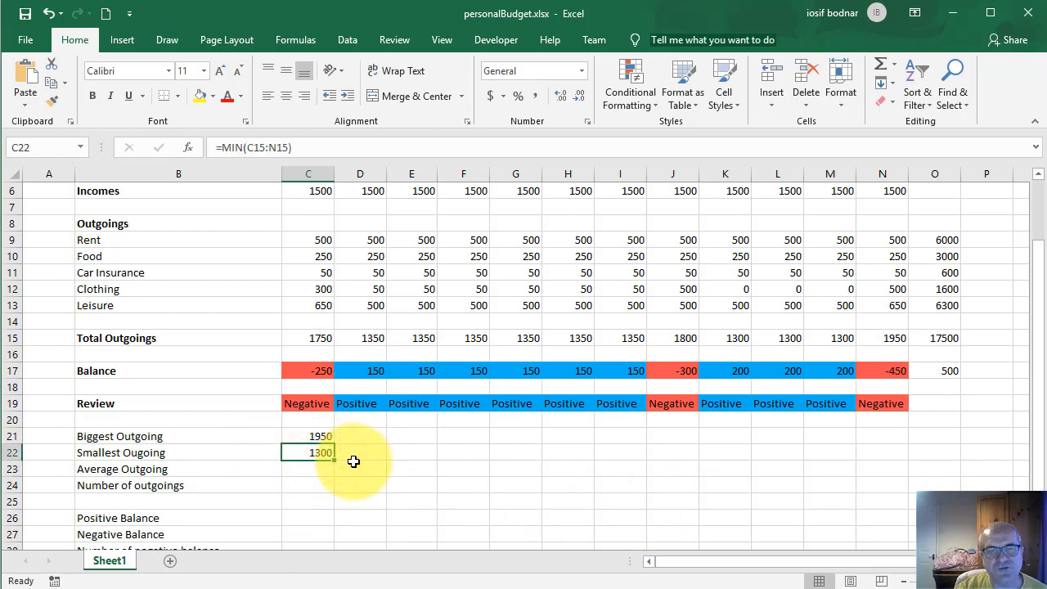
Step: Calculate the average outgoing in C23 with =AVERAGE(C15:N15) over the monthly Total Outgoings
click(308, 468)
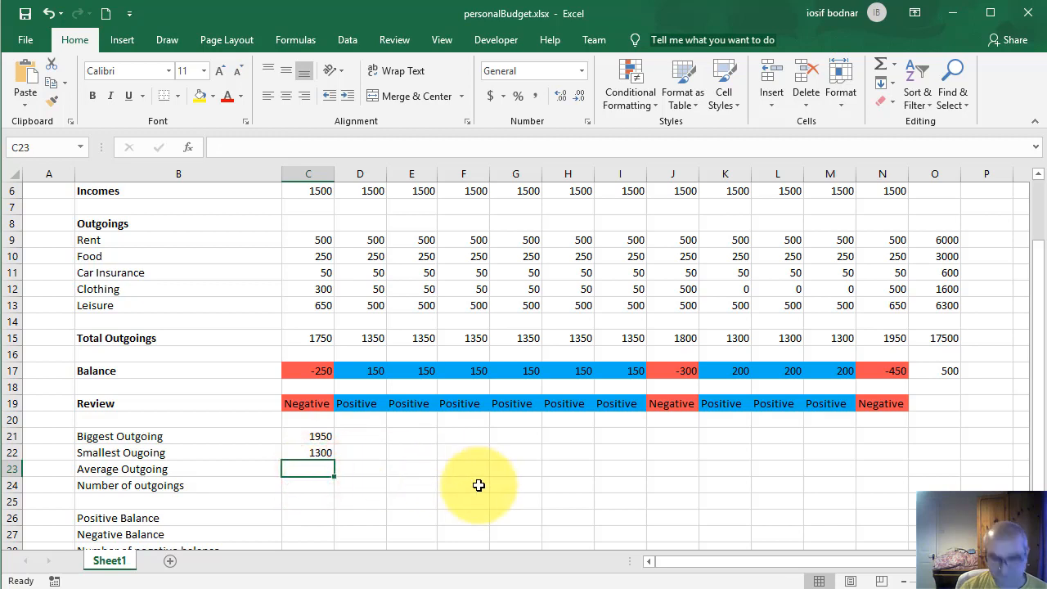
text(=)
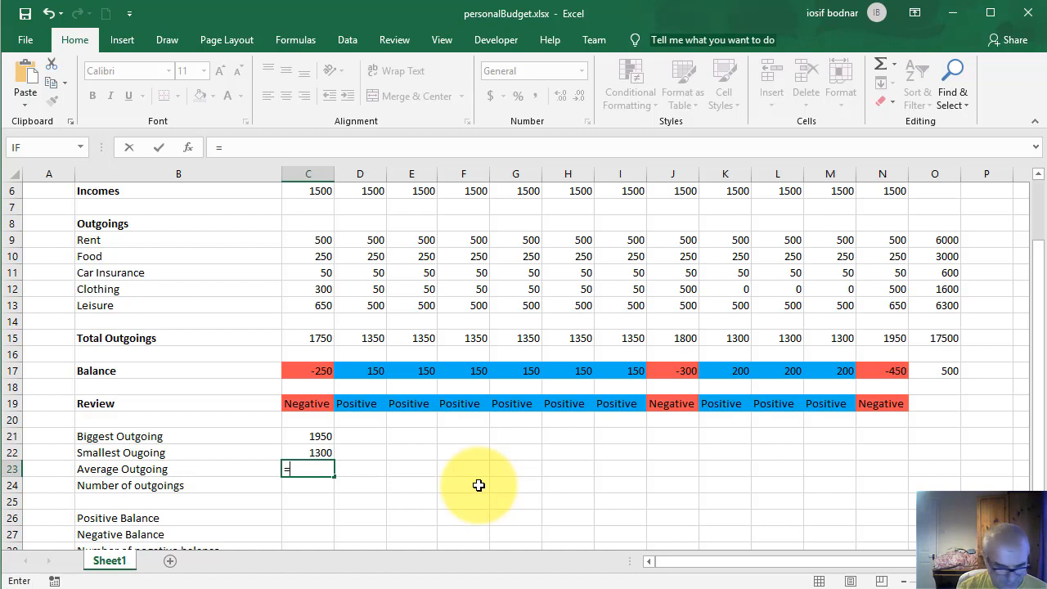
text(average)
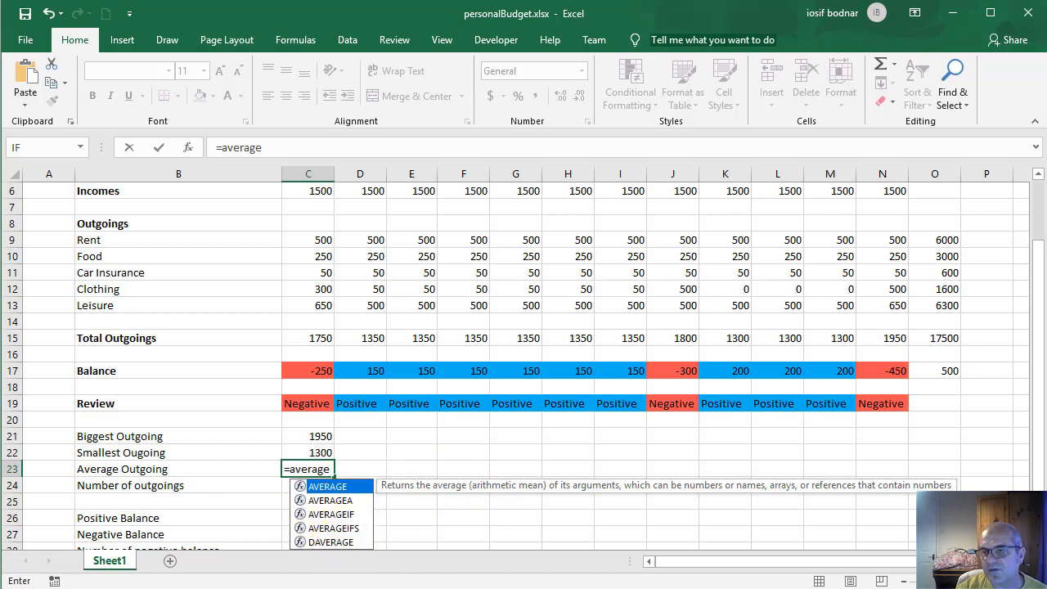
scroll(524, 365, down, 1)
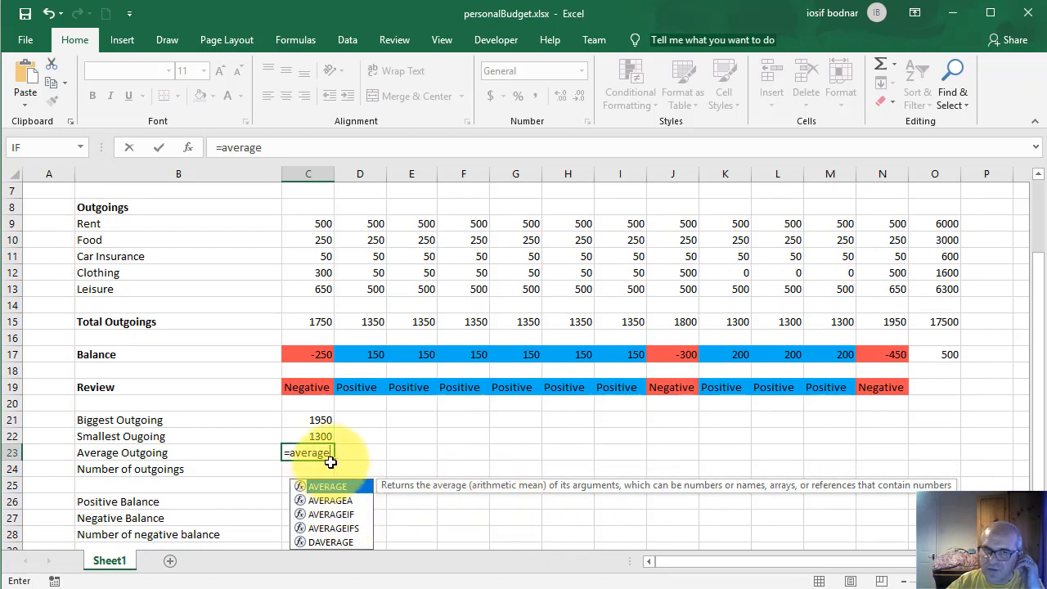
text(()
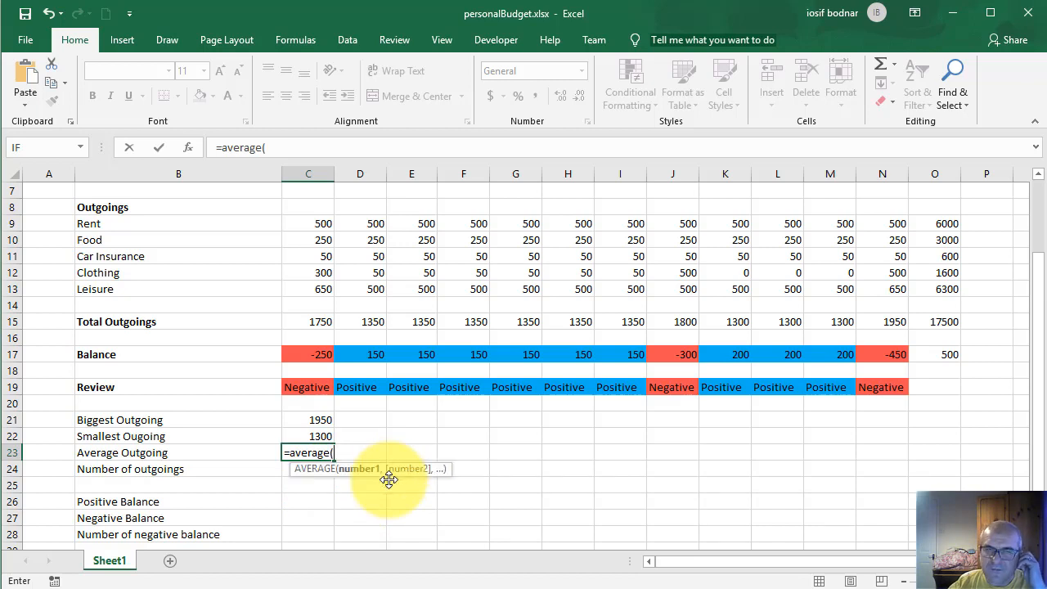
drag(319, 322, 849, 318)
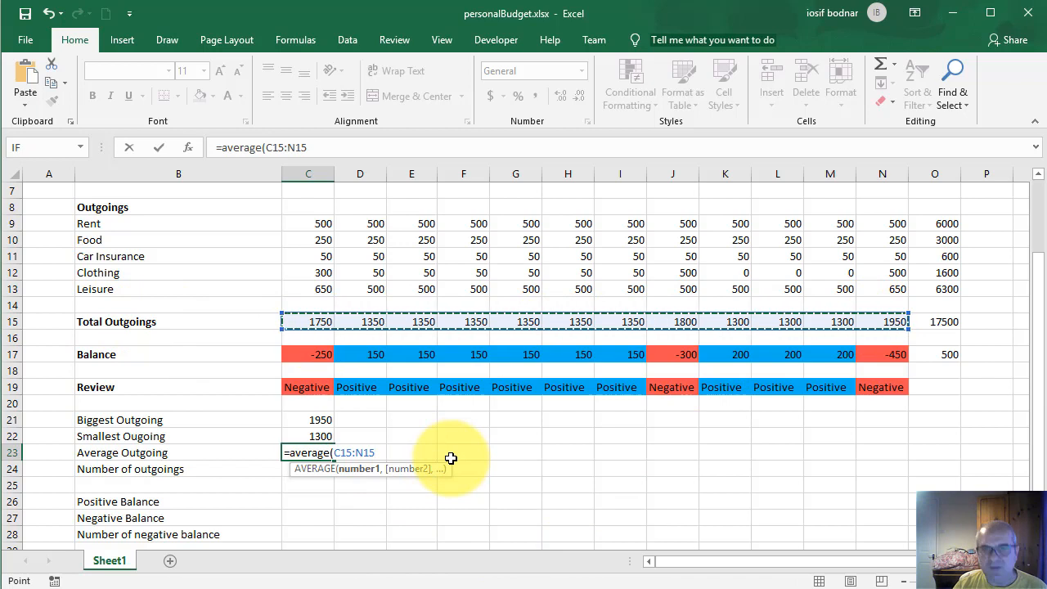
text())
key(Return)
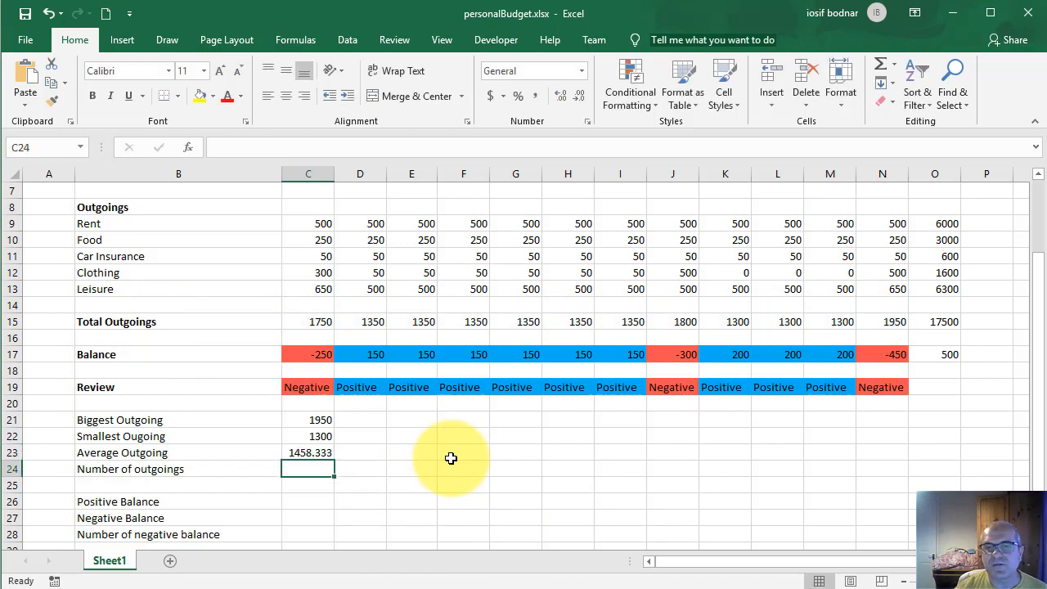
Step: Round the average outgoing in C23 to zero decimals by changing its formula to =ROUND(AVERAGE(C15:N15), 0), and check the result
click(298, 450)
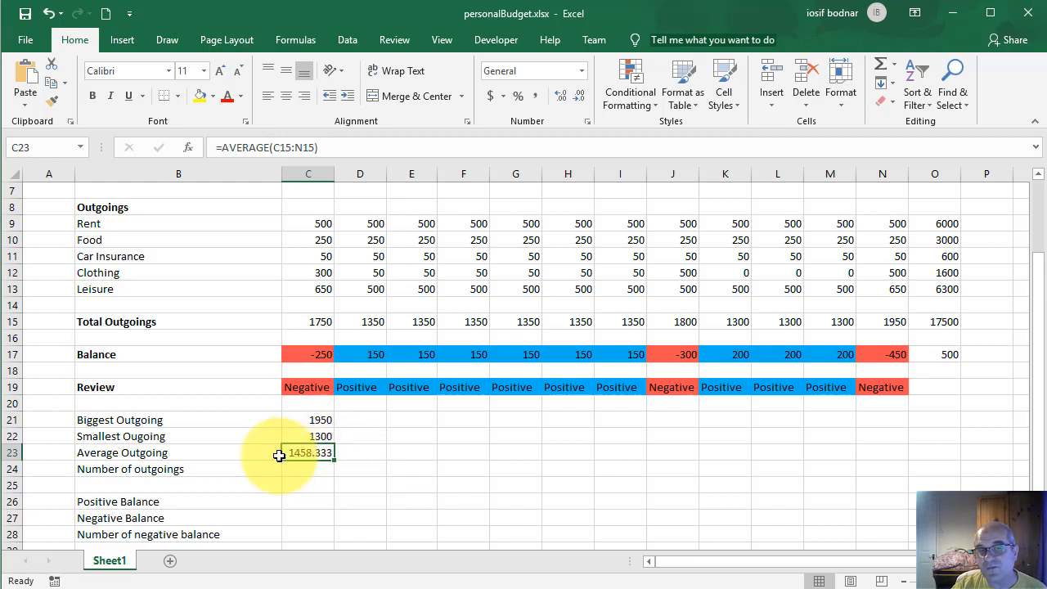
click(223, 148)
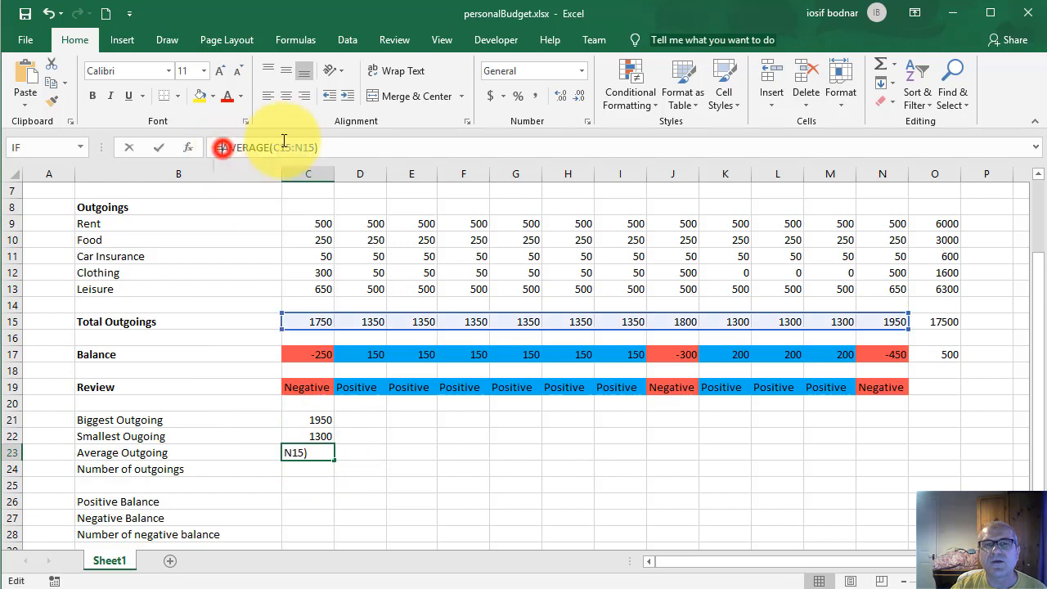
text(round)
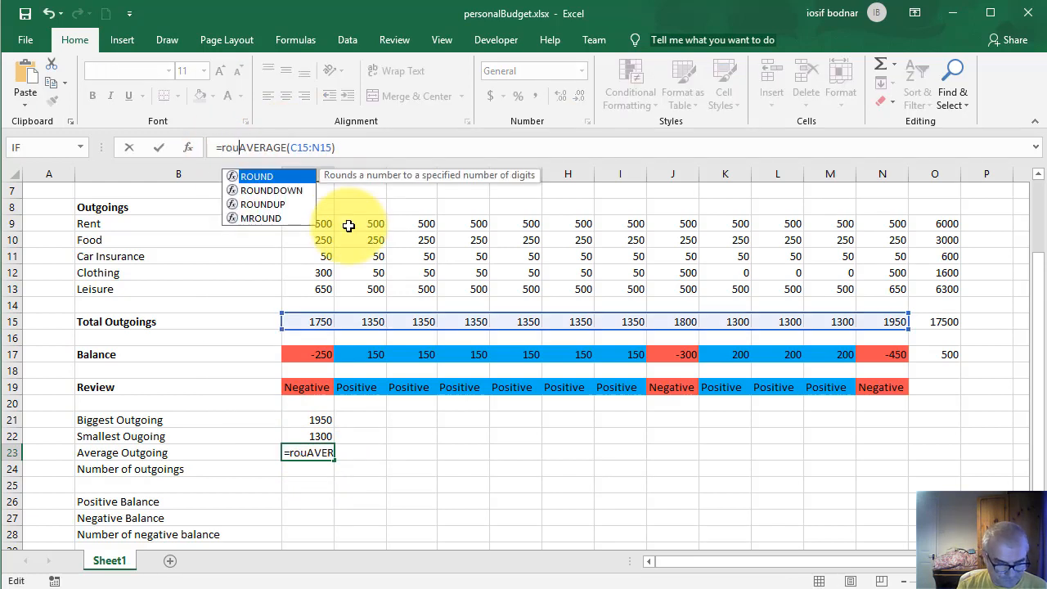
text(()
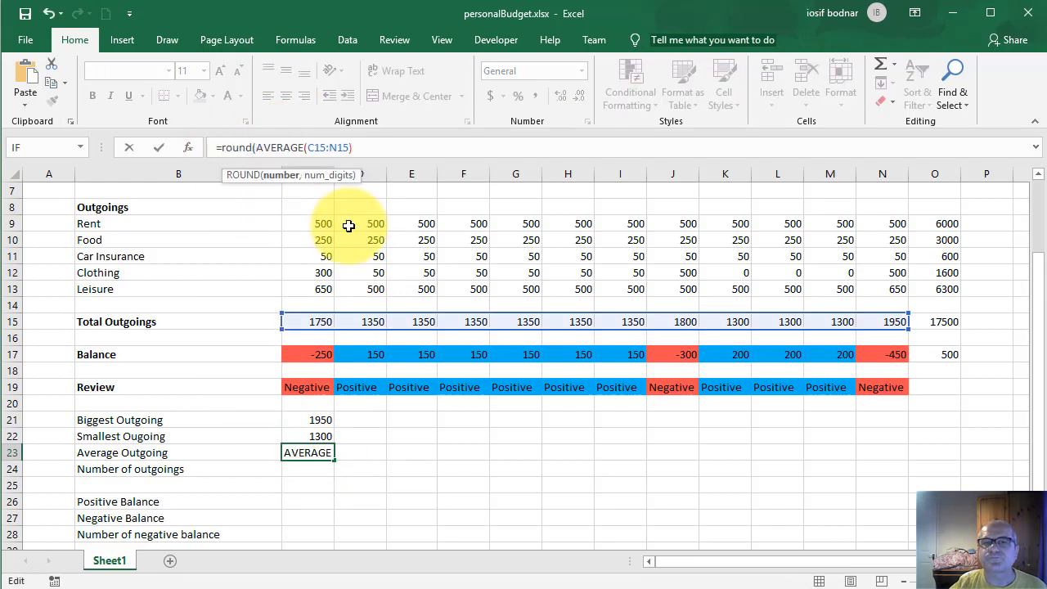
click(354, 146)
text(,)
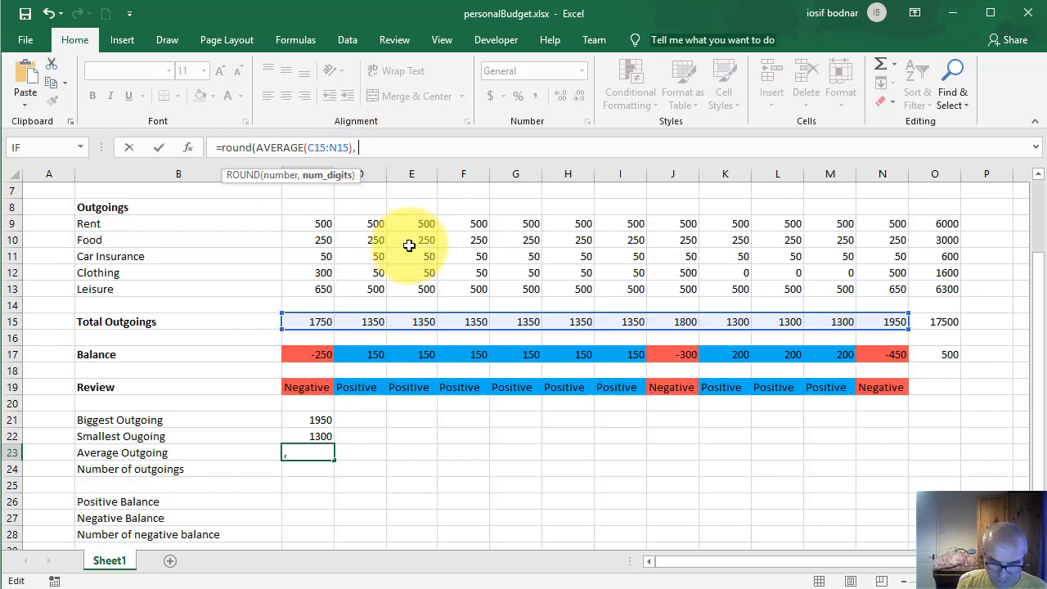
text( 0))
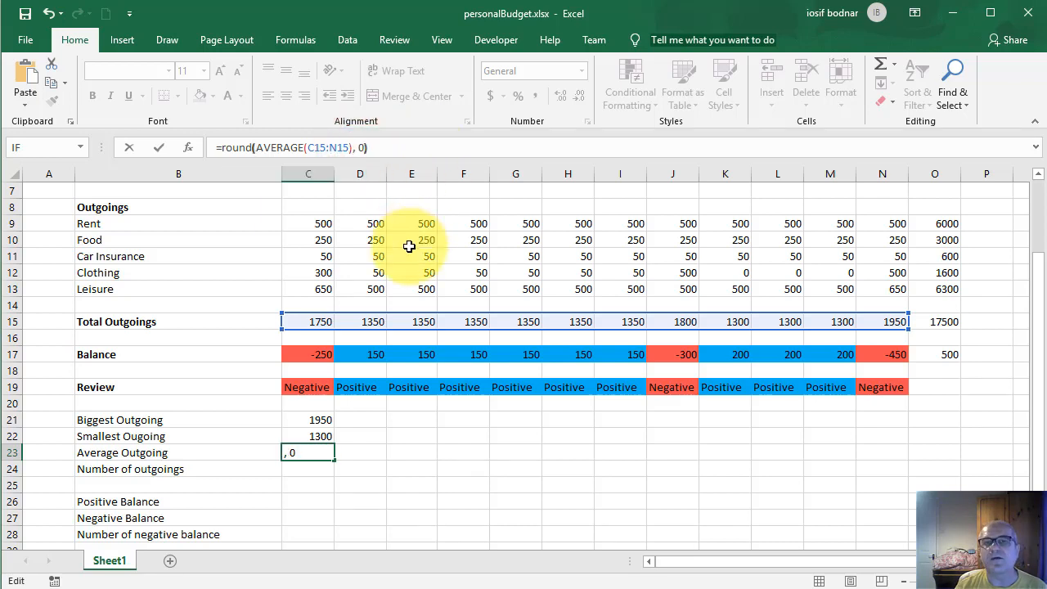
key(Return)
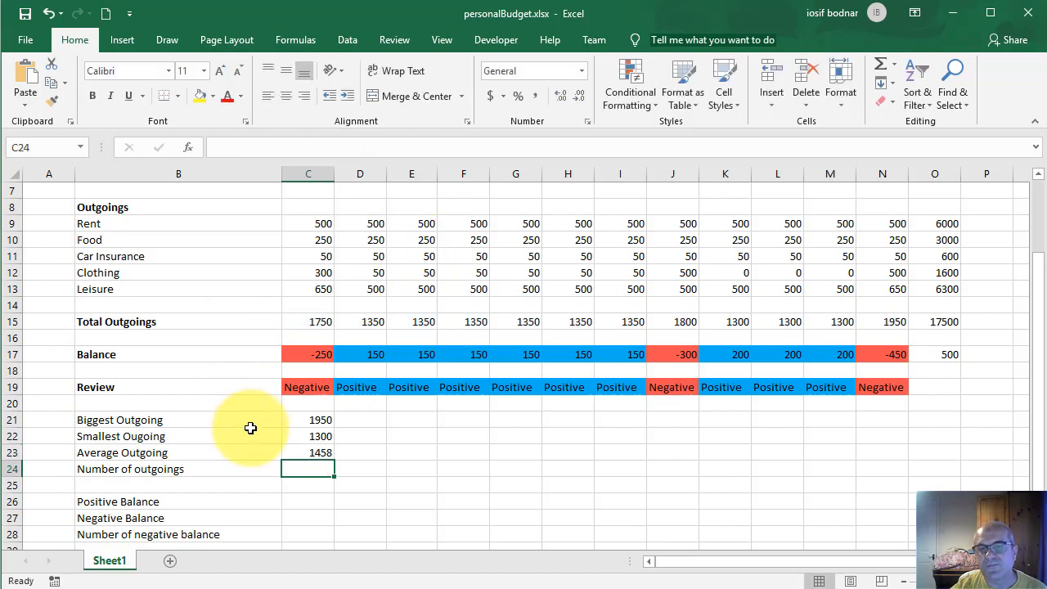
click(319, 452)
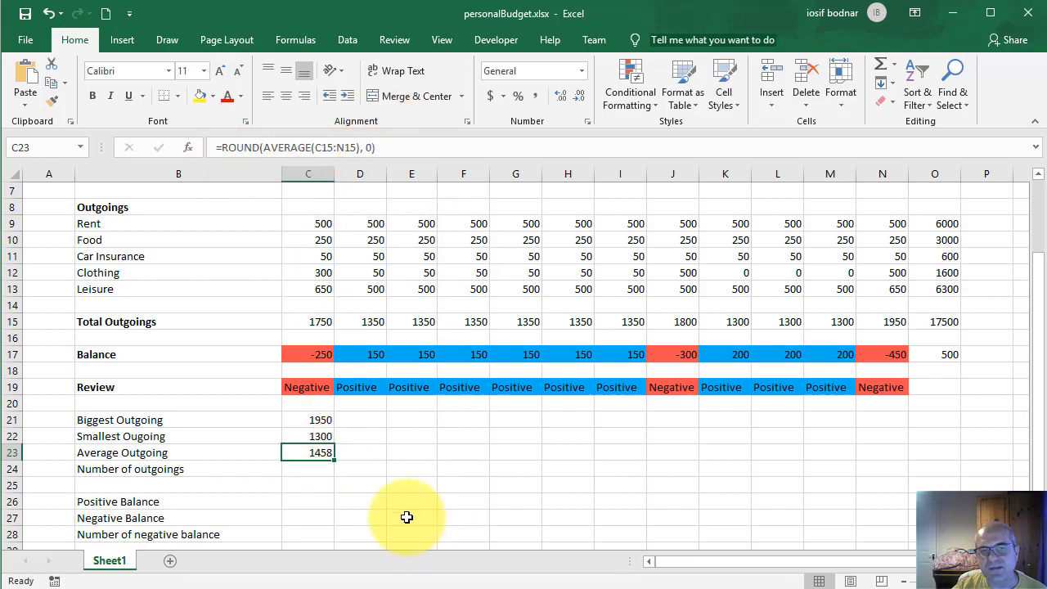
Step: Count January's outgoings in C24 with =COUNT(C9:C13)
click(286, 475)
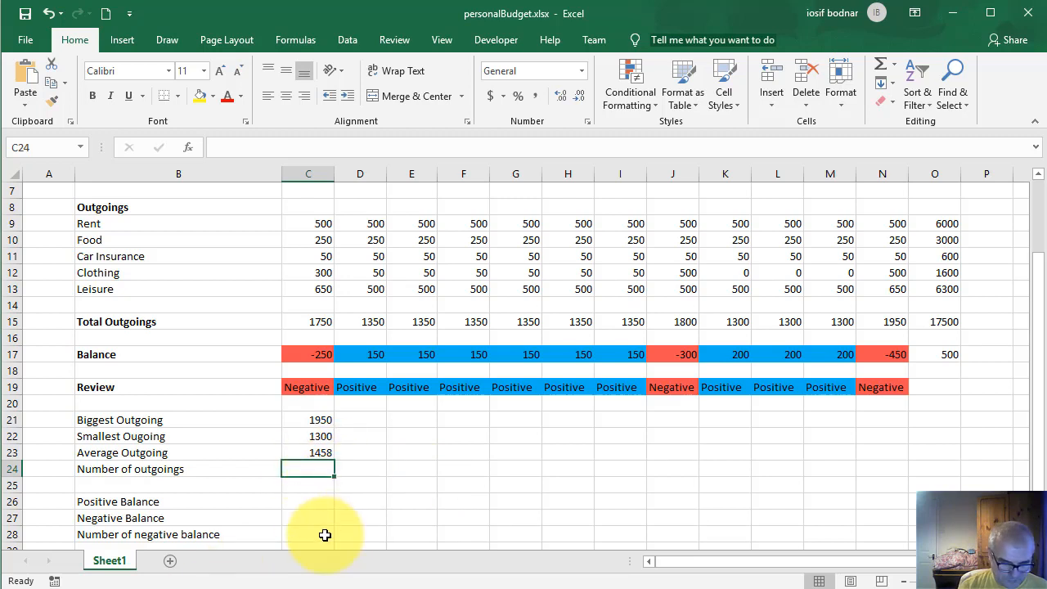
text(=count)
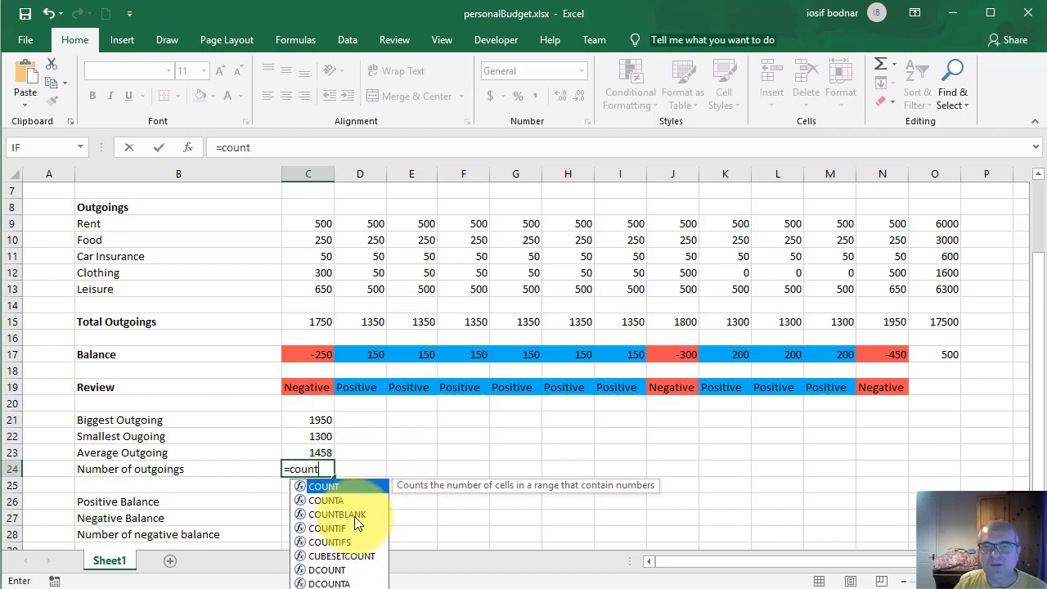
text(()
drag(318, 223, 324, 284)
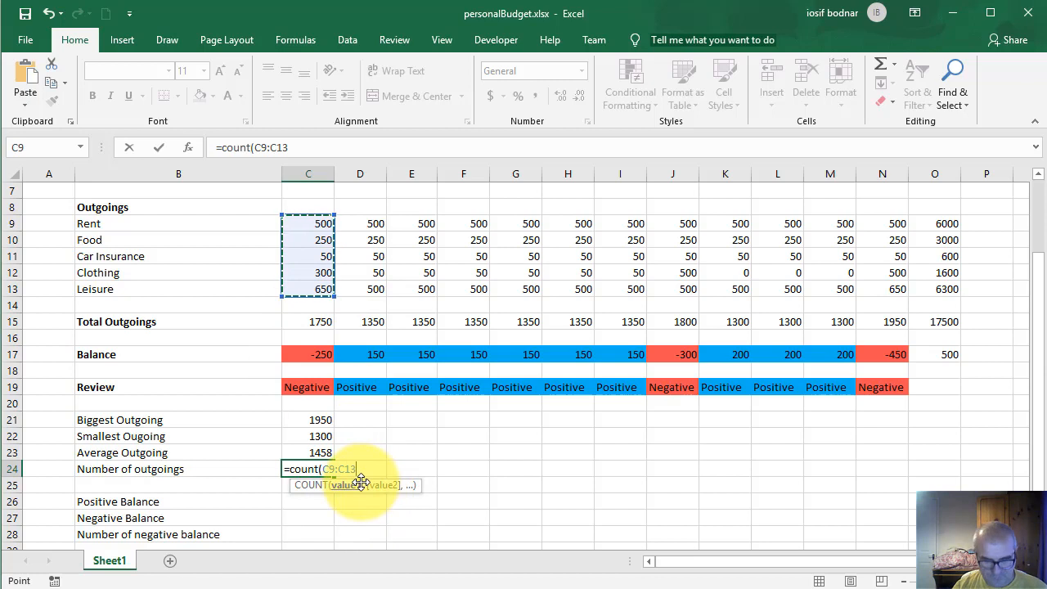
text())
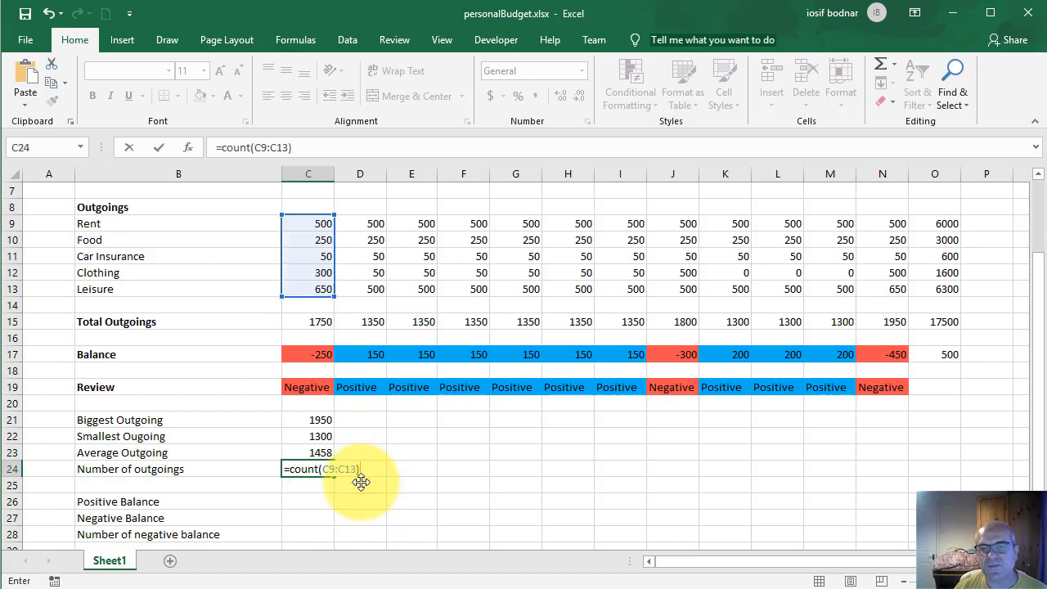
key(Return)
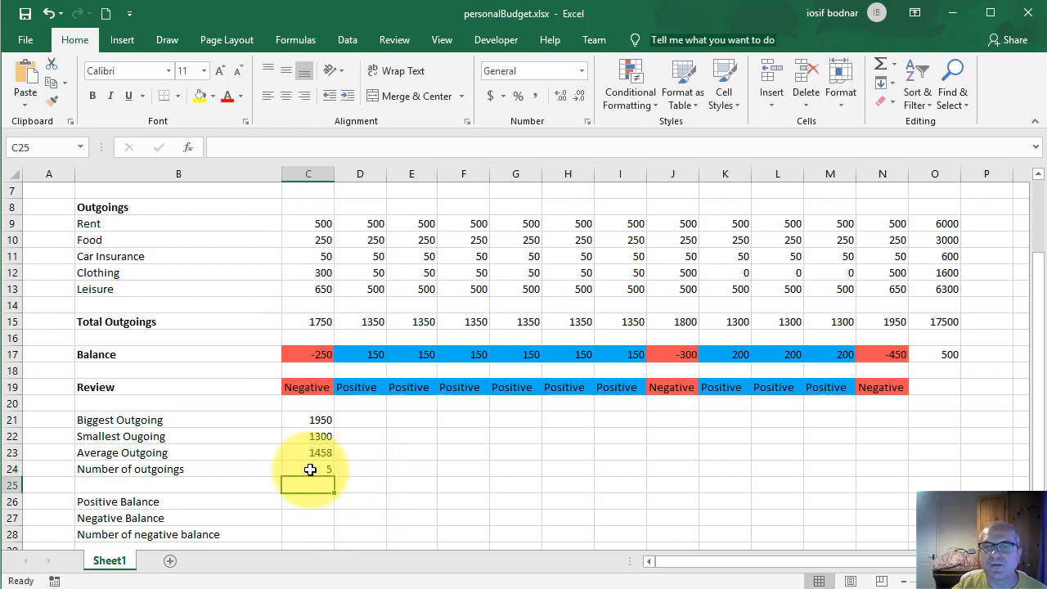
Step: Fill the Number of outgoings formula from C24 across to N24 for the remaining months
click(315, 470)
click(339, 481)
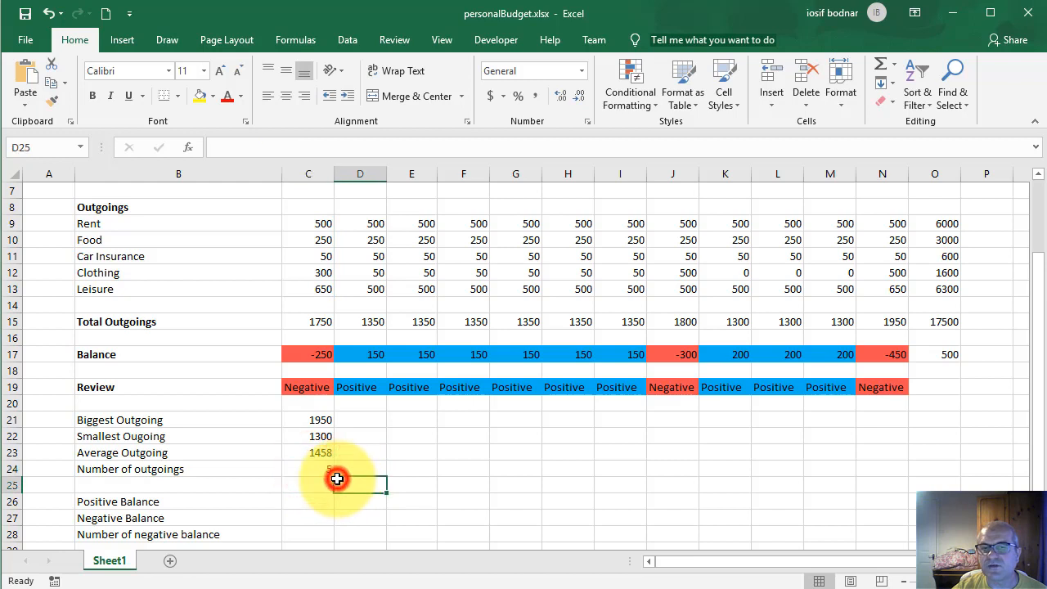
click(311, 468)
drag(334, 475, 903, 464)
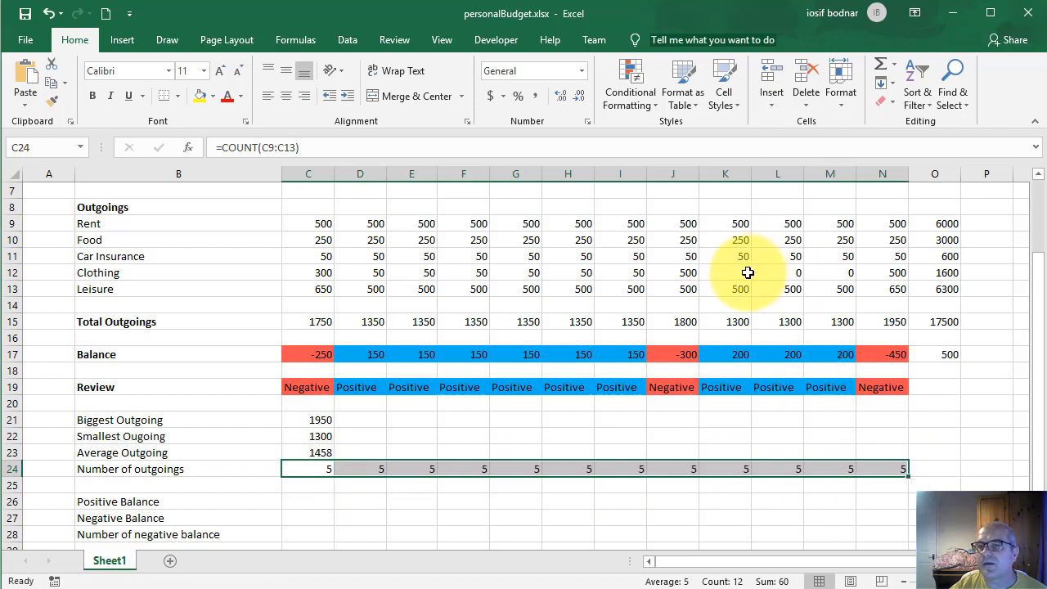
Step: Clear the zero Clothing amounts in K12, L12 and M12, and check the corresponding outgoing counts in K24:M24
click(748, 273)
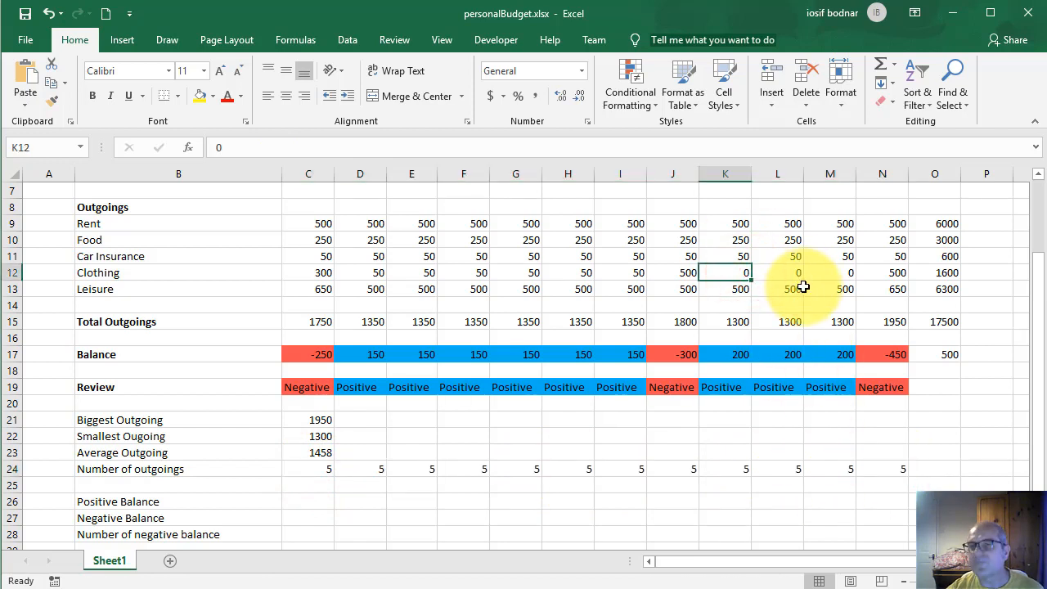
key(Delete)
click(791, 271)
key(Delete)
click(840, 272)
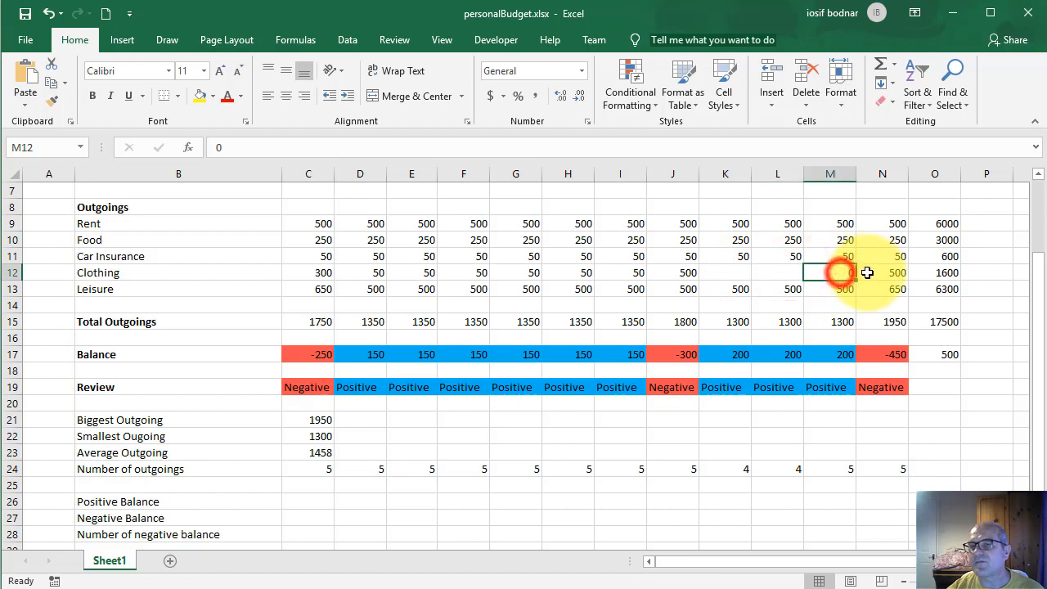
key(Delete)
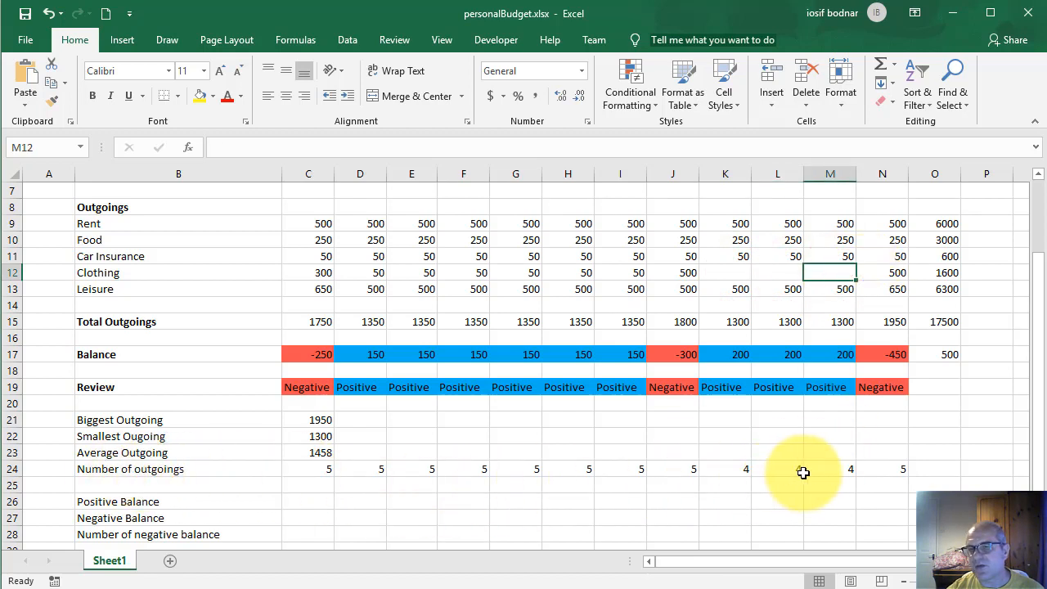
click(744, 468)
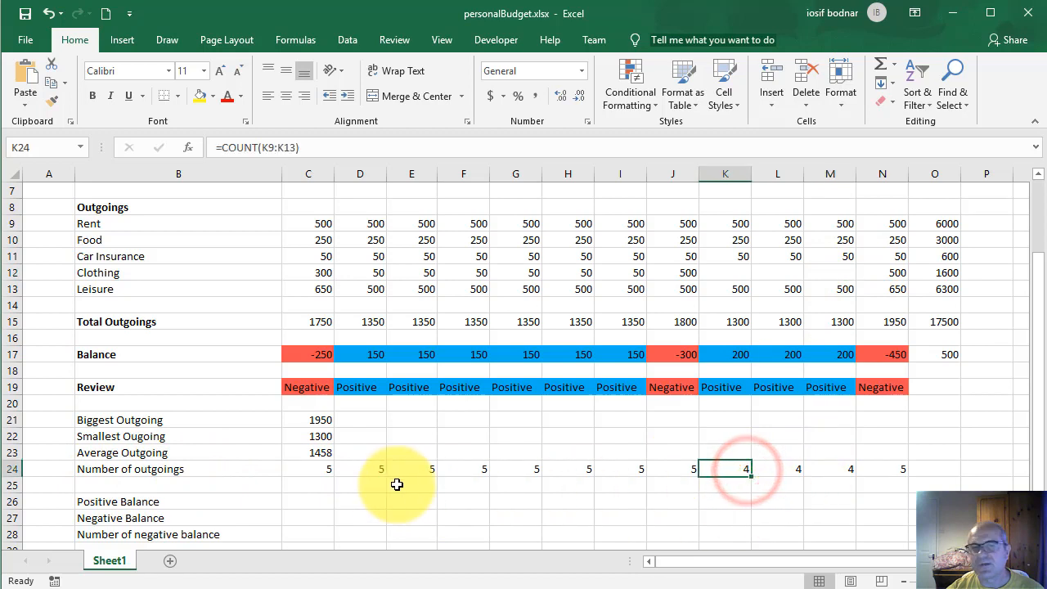
click(800, 469)
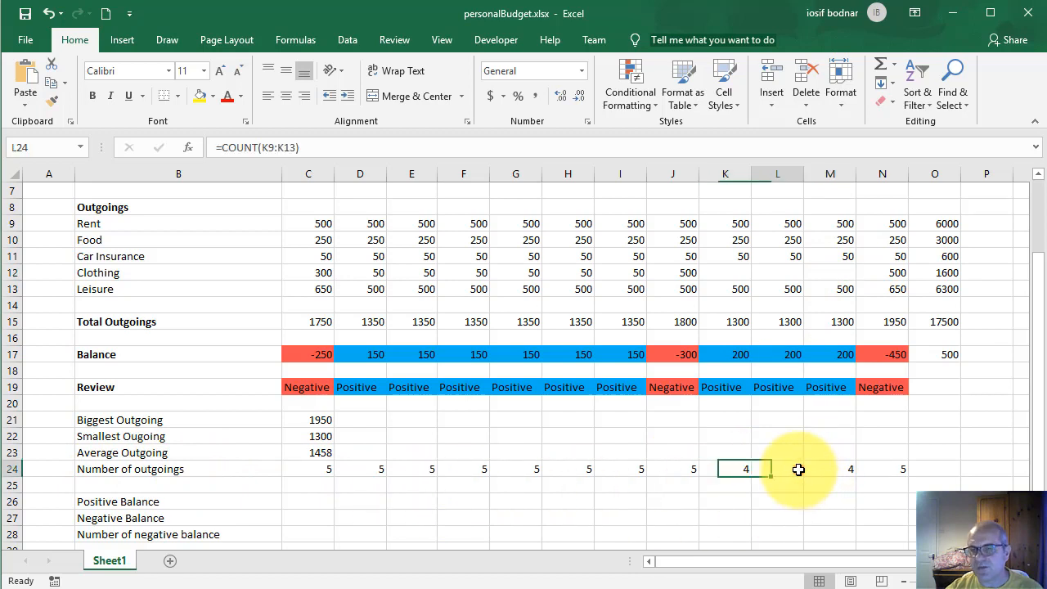
click(851, 469)
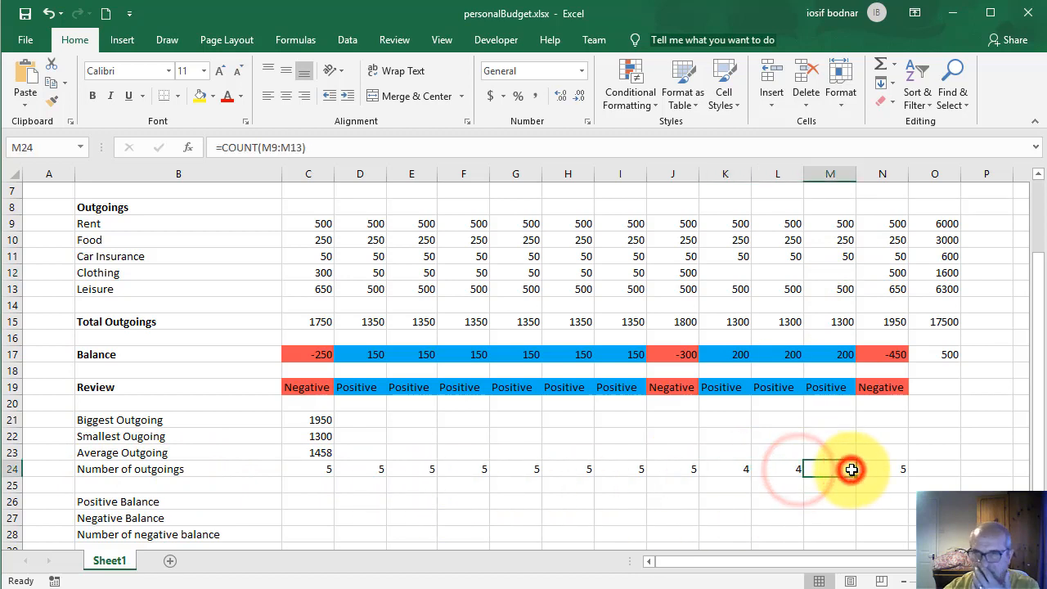
click(745, 472)
click(781, 470)
click(838, 470)
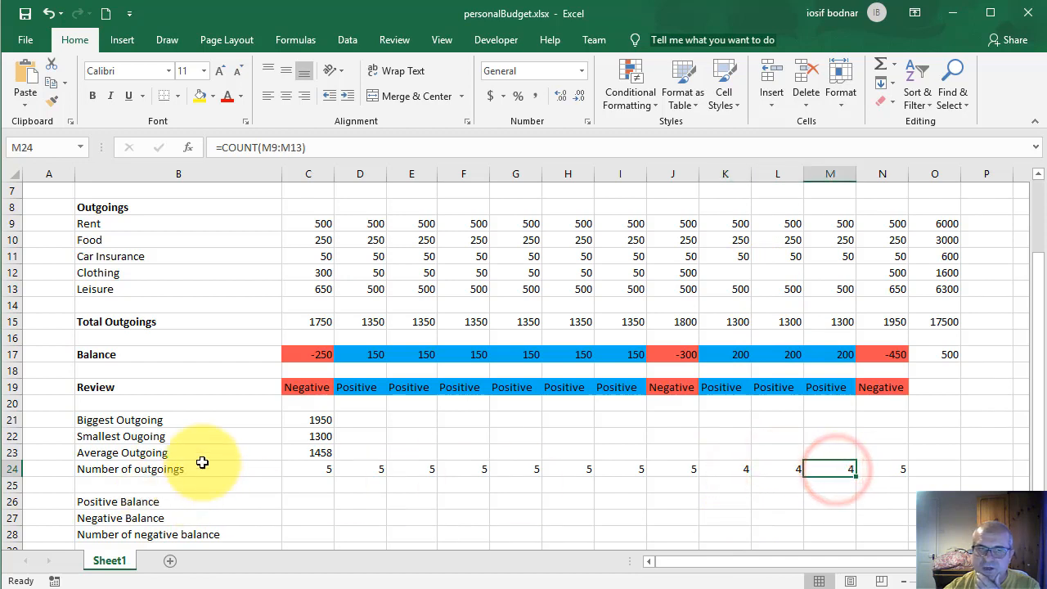
Step: Compare the outgoing counts in row 24 with the monthly balances in row 17, especially for columns K to M
click(327, 470)
click(390, 469)
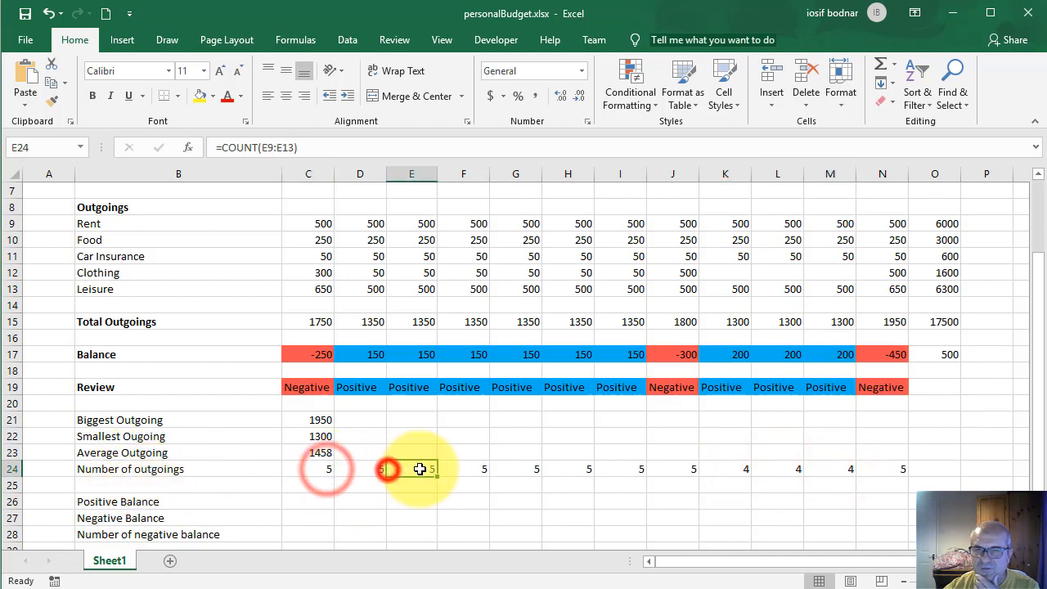
click(843, 356)
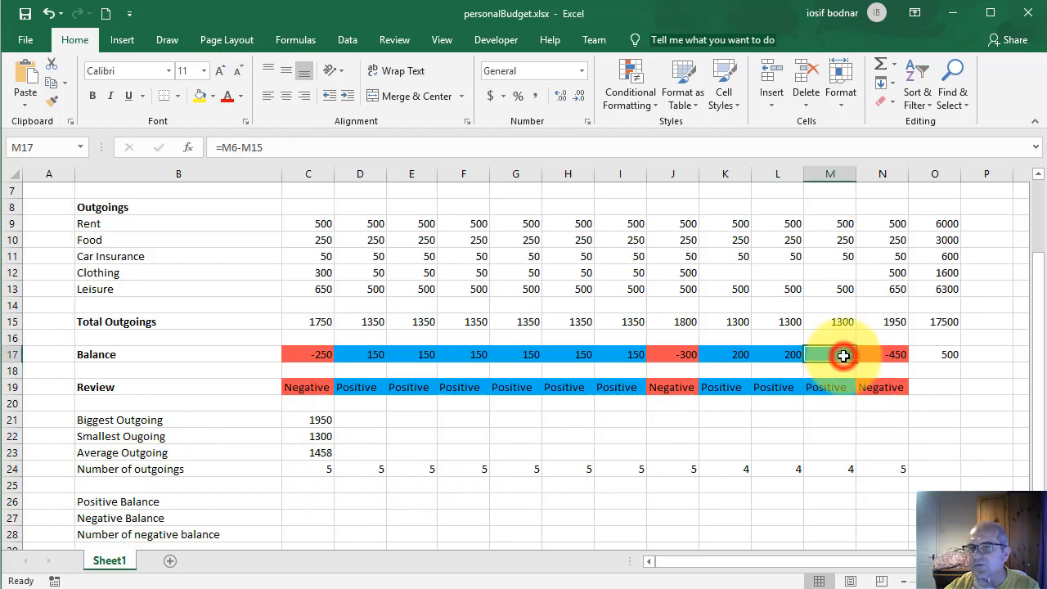
click(845, 470)
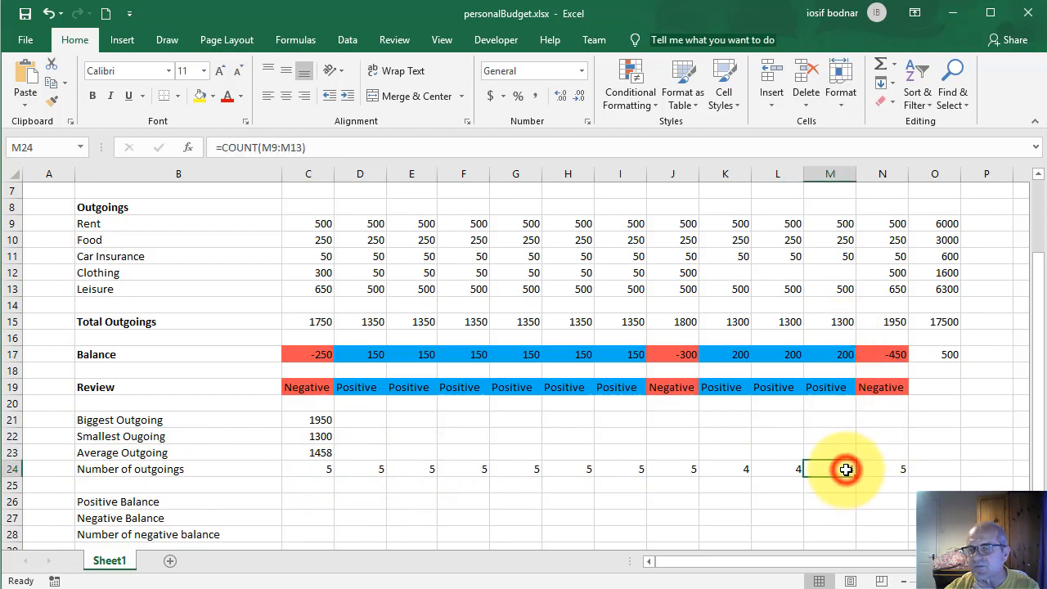
click(781, 470)
click(740, 468)
click(738, 356)
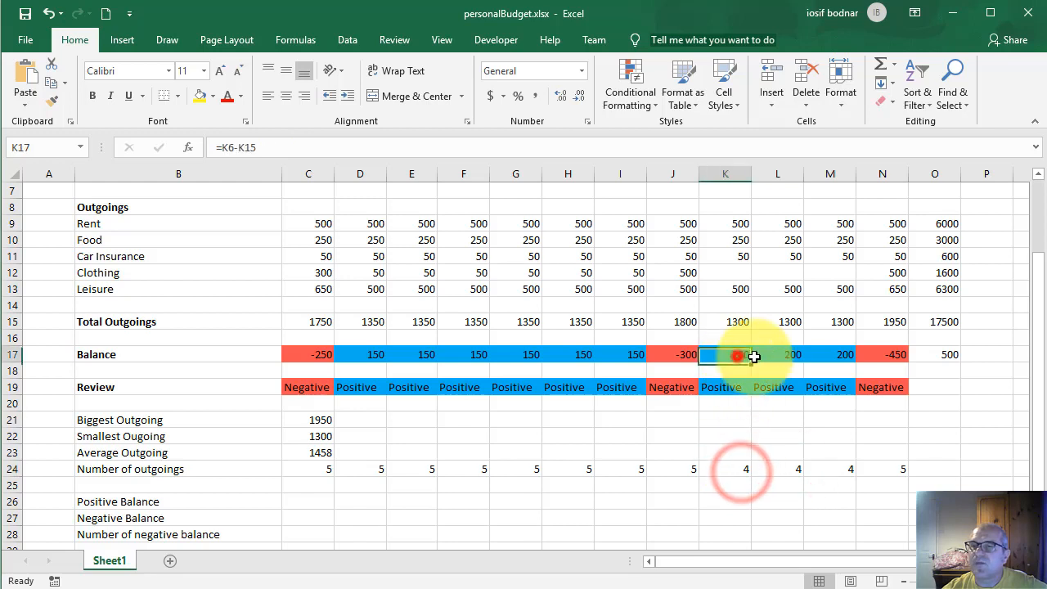
click(785, 356)
click(843, 355)
click(779, 468)
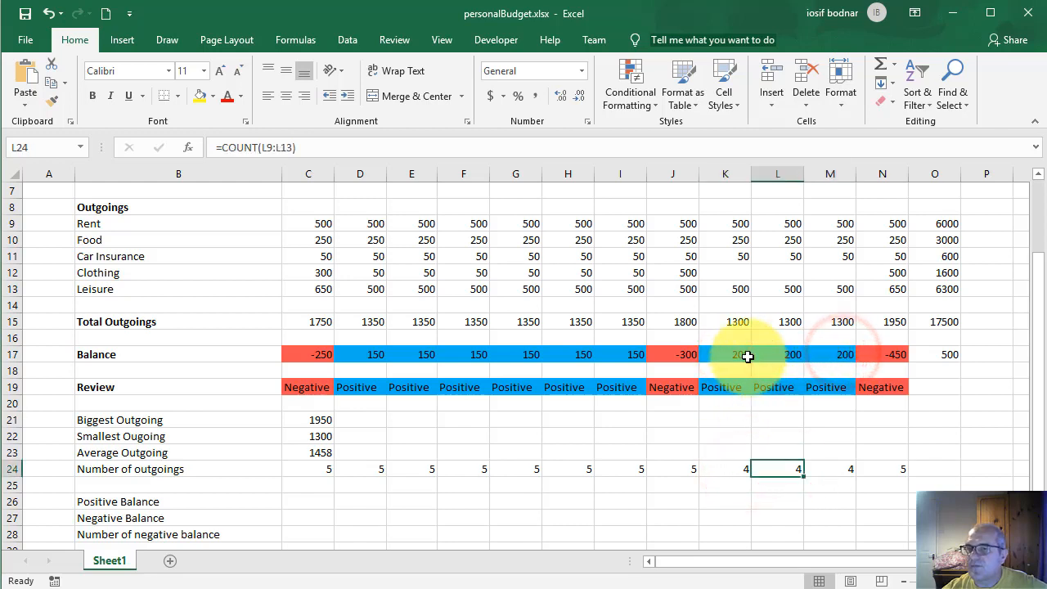
click(744, 355)
click(785, 354)
click(792, 468)
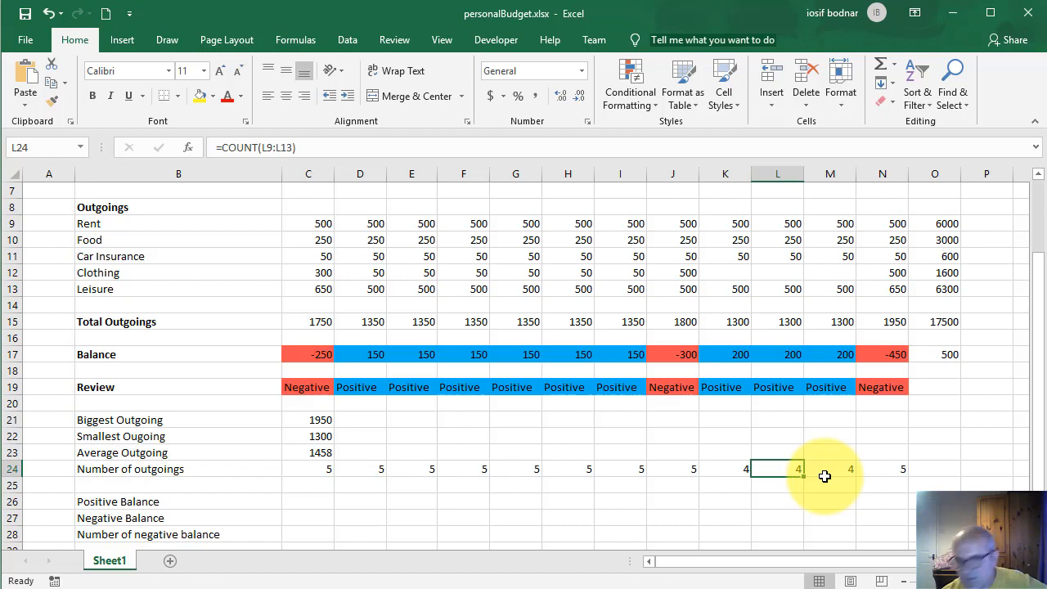
Step: Try to total the positive balances in C26 with =SUMIF(C17:N17), giving only the range, and dismiss the message
click(294, 504)
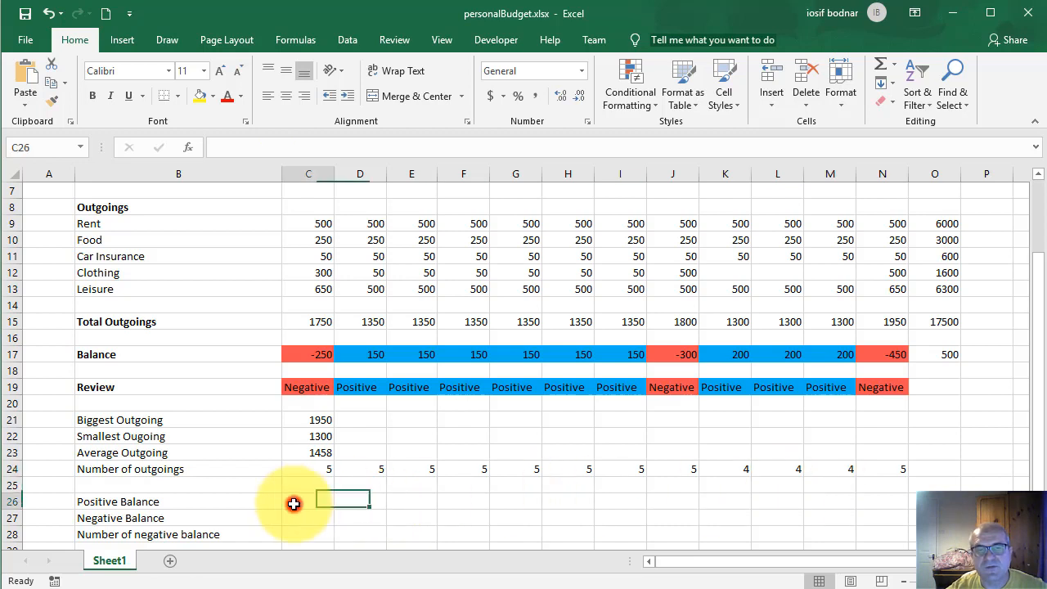
scroll(896, 519, down, 1)
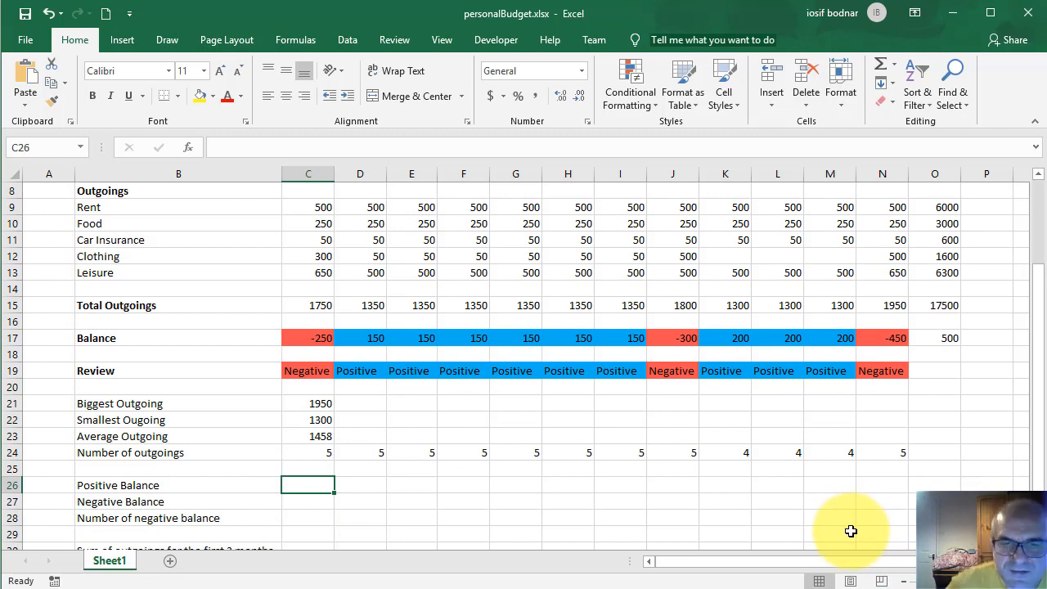
text(=)
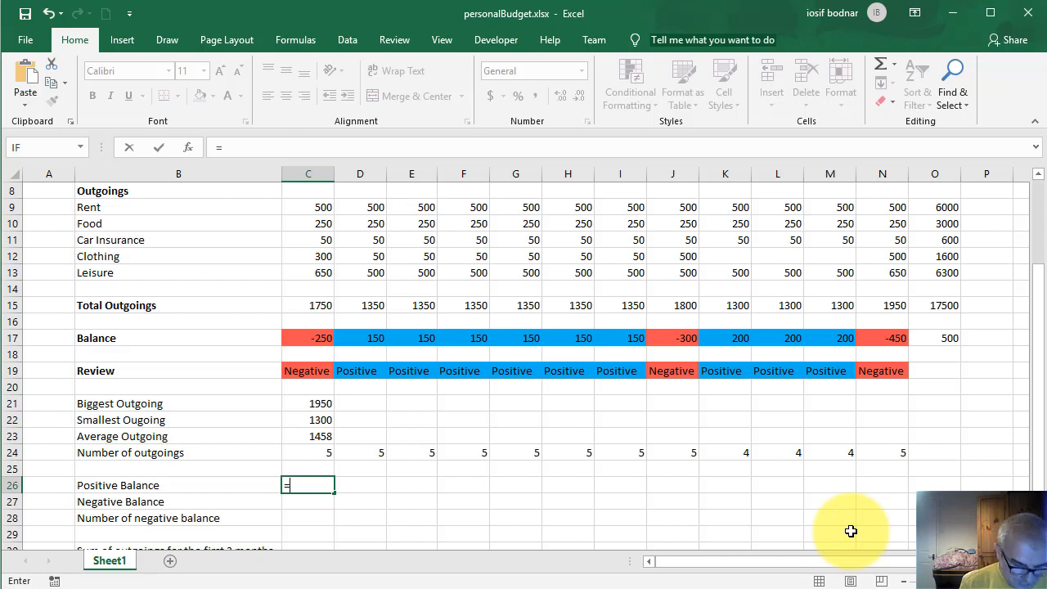
text(sum)
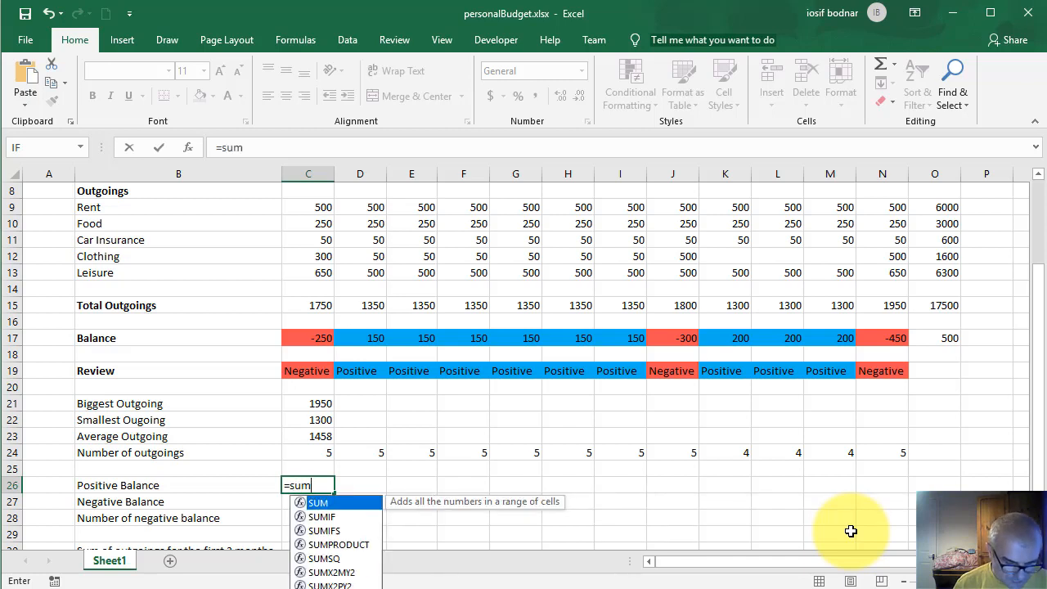
text(if)
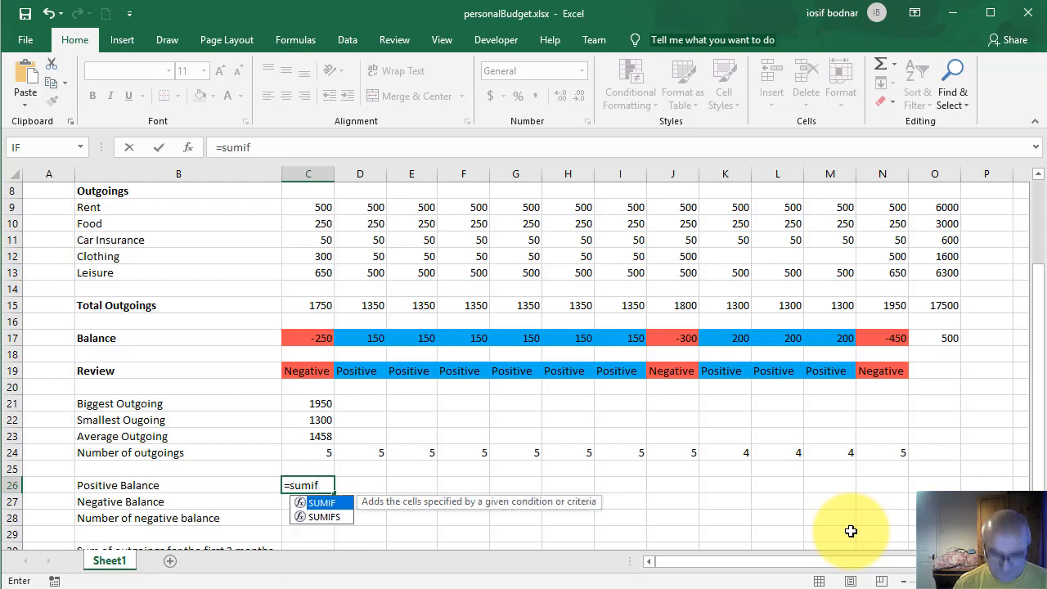
text(()
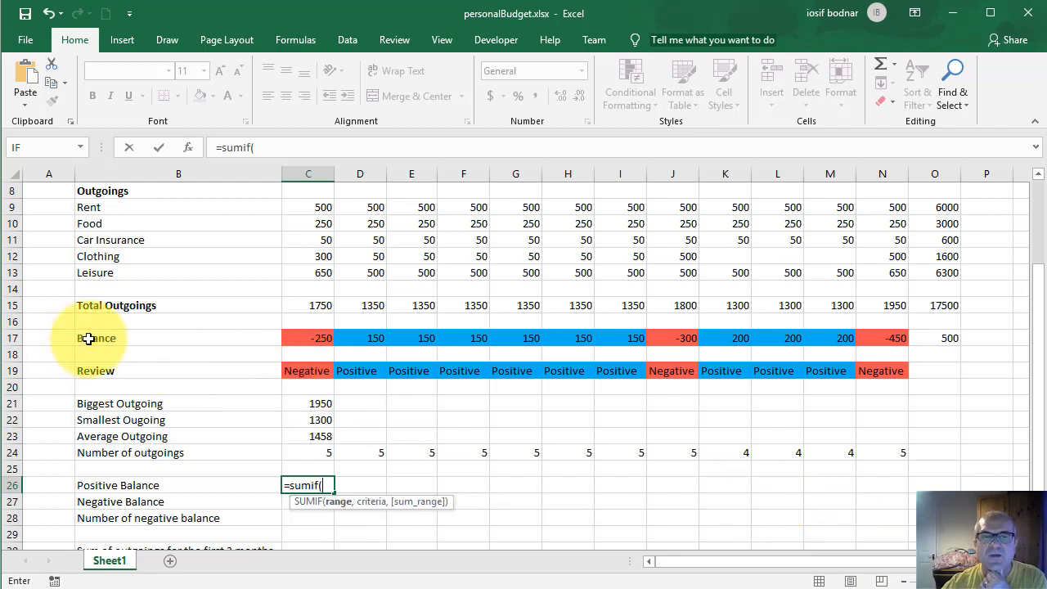
drag(297, 338, 869, 338)
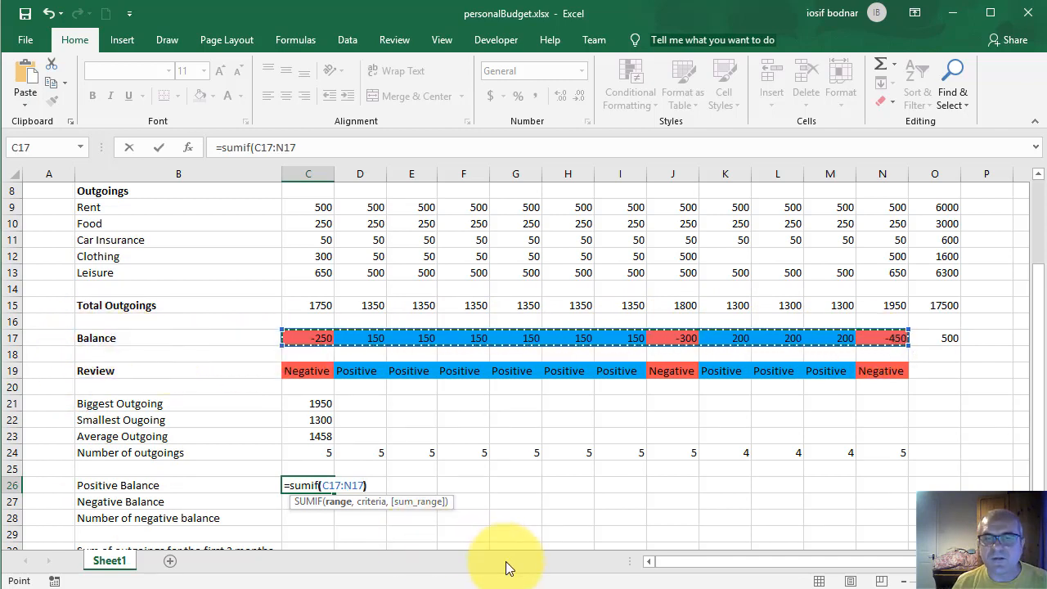
text())
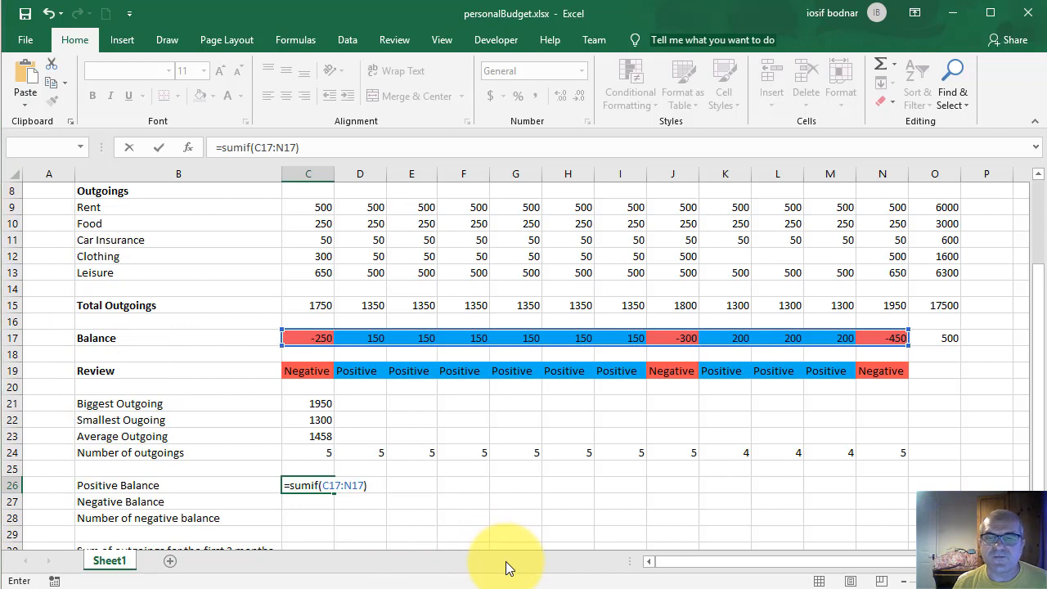
key(Return)
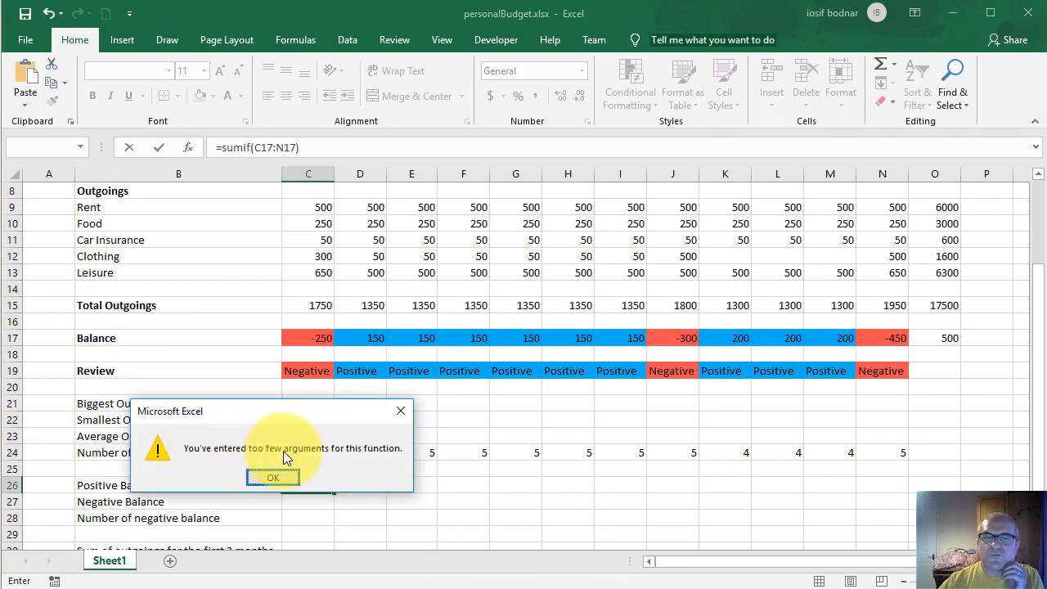
click(275, 476)
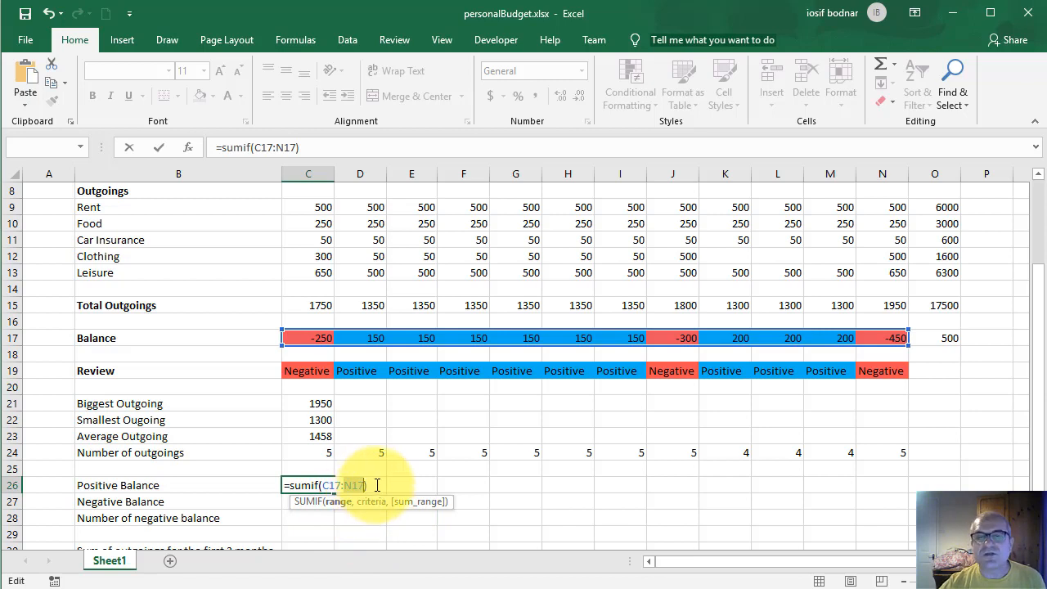
Step: Re-enter the range and add an empty text criterion so C26 contains =SUMIF(C17:N17, "")
text(,)
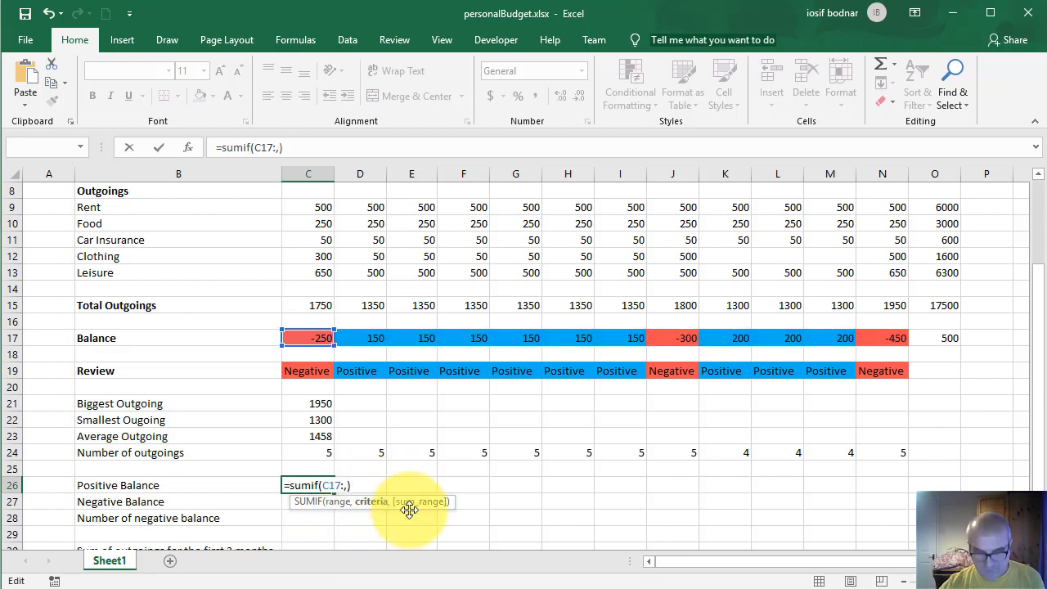
key(BackSpace)
key(BackSpace)
key(BackSpace)
key(BackSpace)
key(BackSpace)
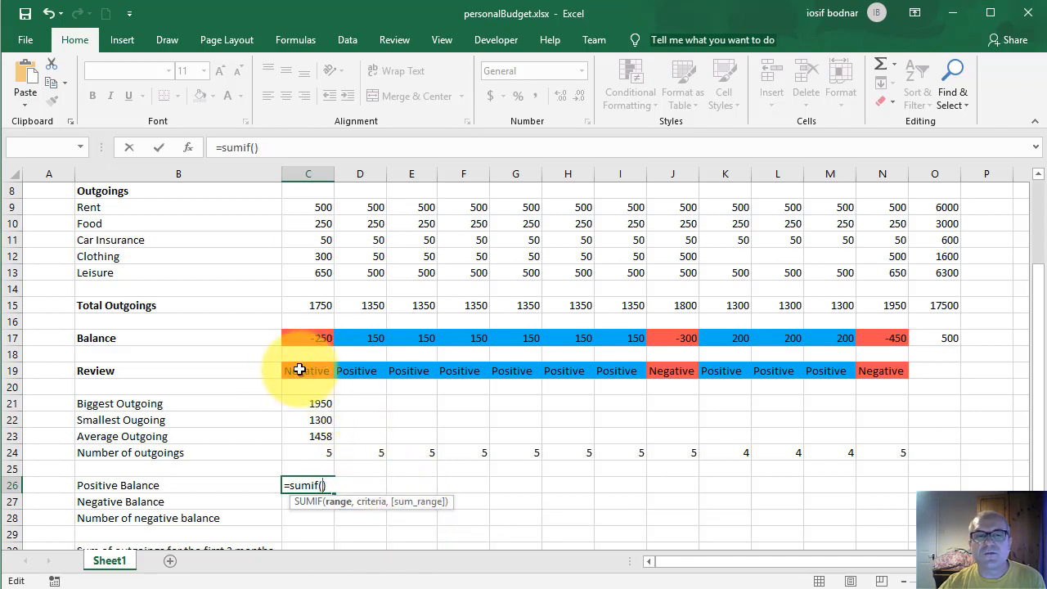
drag(301, 338, 886, 336)
text(,)
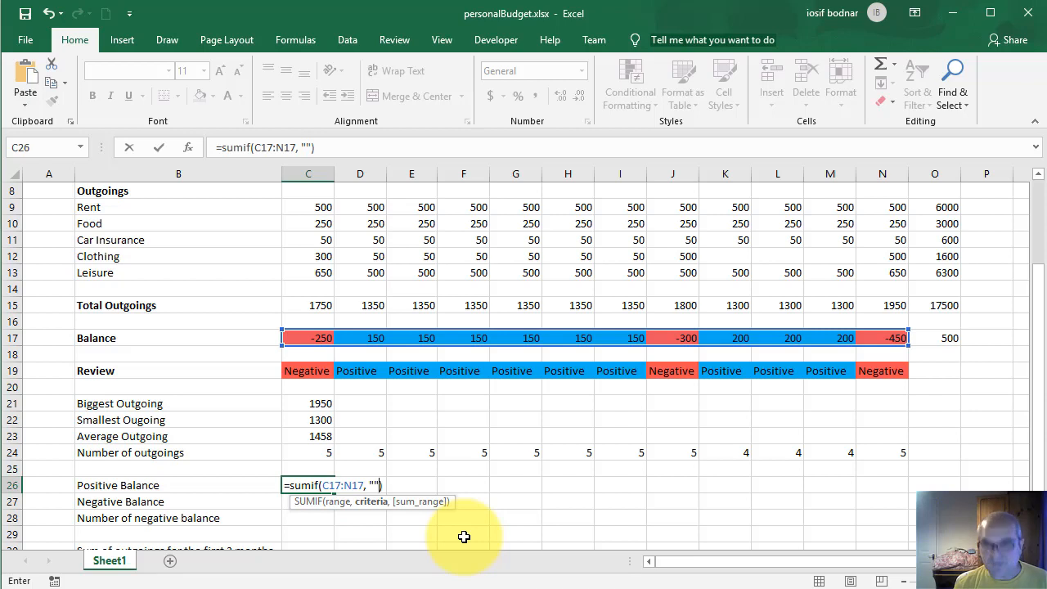
key(Left)
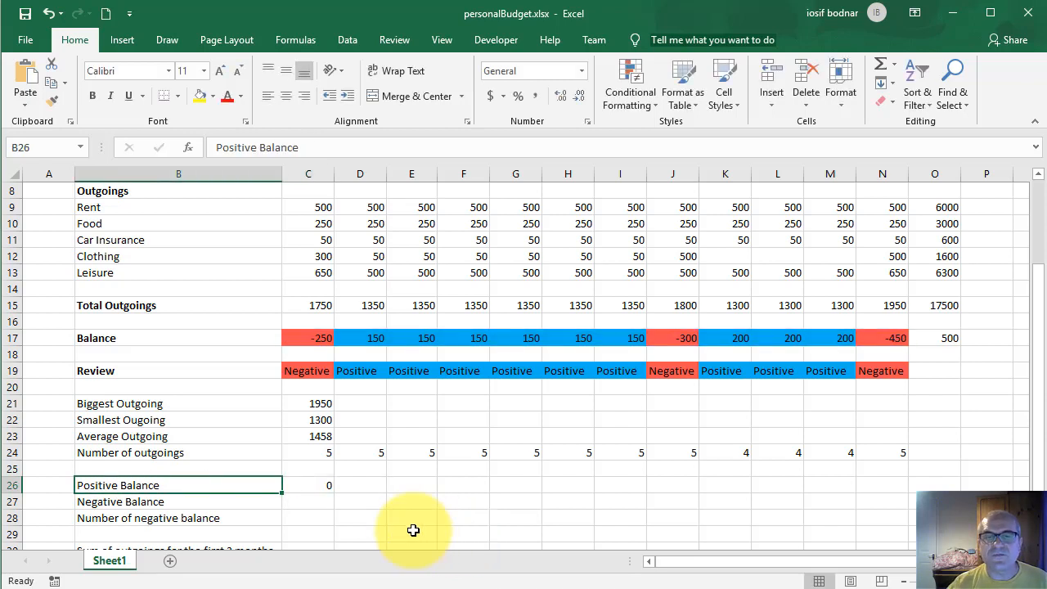
Step: Set the criterion in C26 to ">=0" so the formula is =SUMIF(C17:N17, ">=0"), and check the result
click(311, 484)
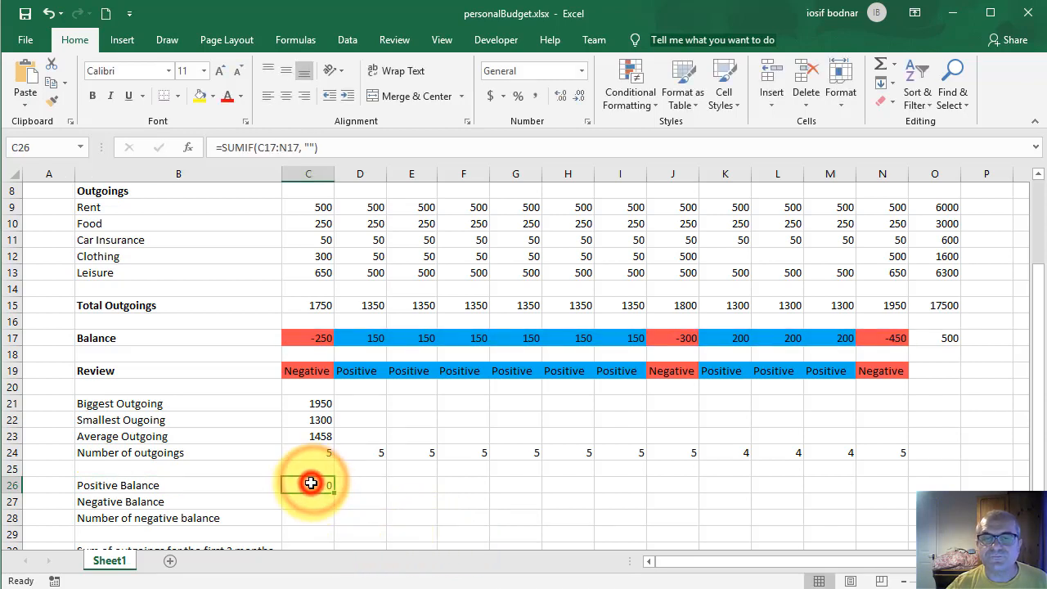
double_click(310, 484)
click(378, 483)
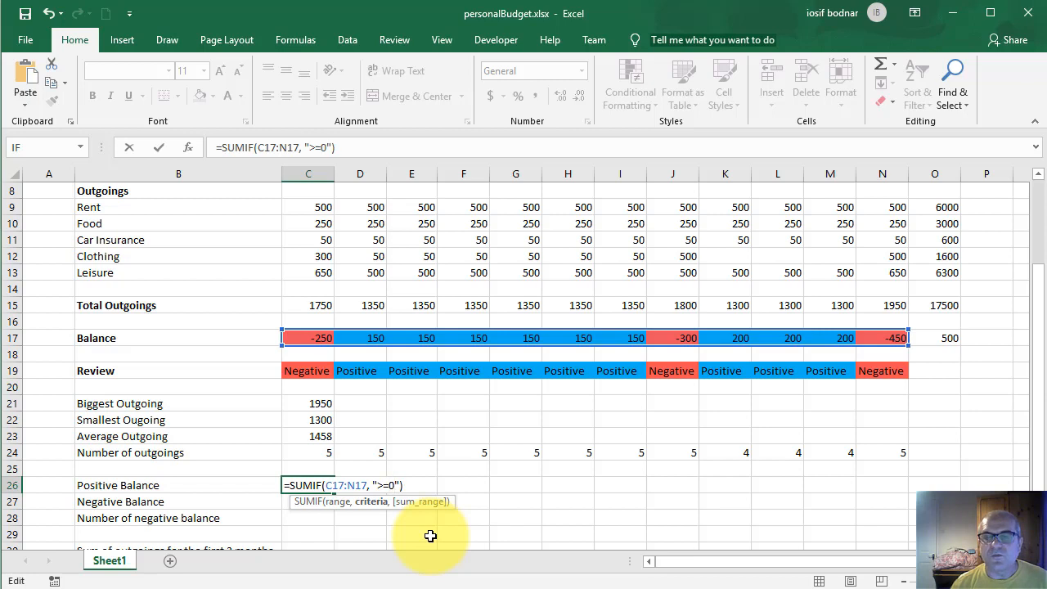
key(Return)
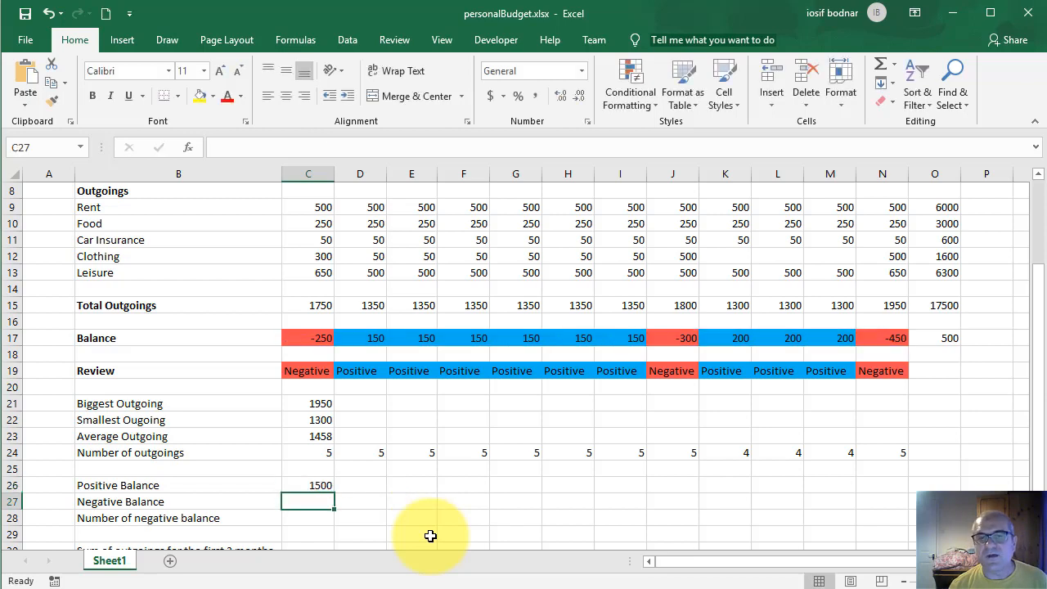
click(321, 487)
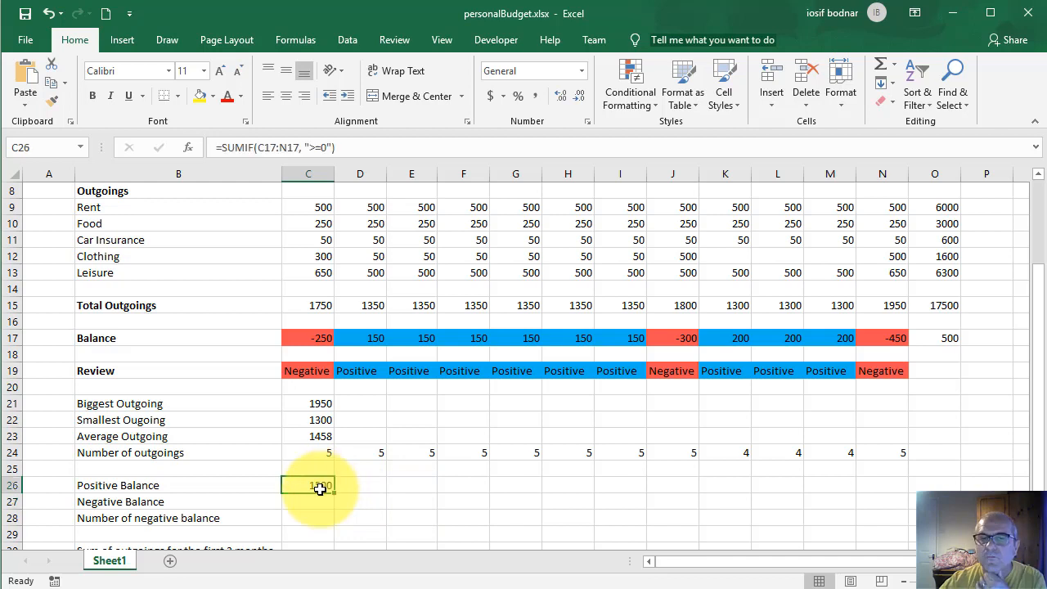
Step: Change the labels in B26 and B27 to "Sum of Positive Balance" and "Sum of Negative Balance"
click(81, 485)
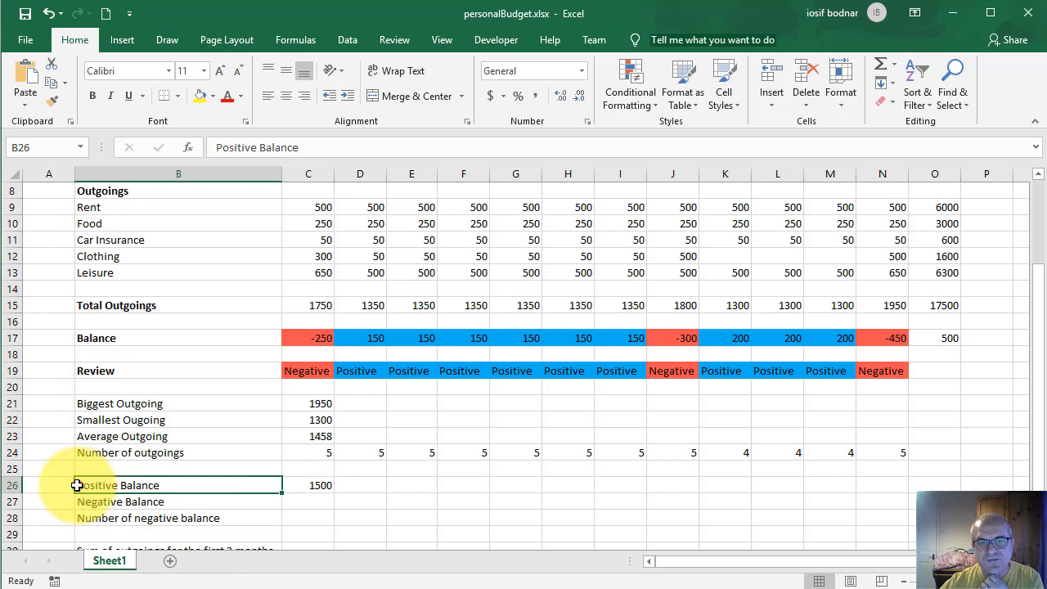
double_click(77, 485)
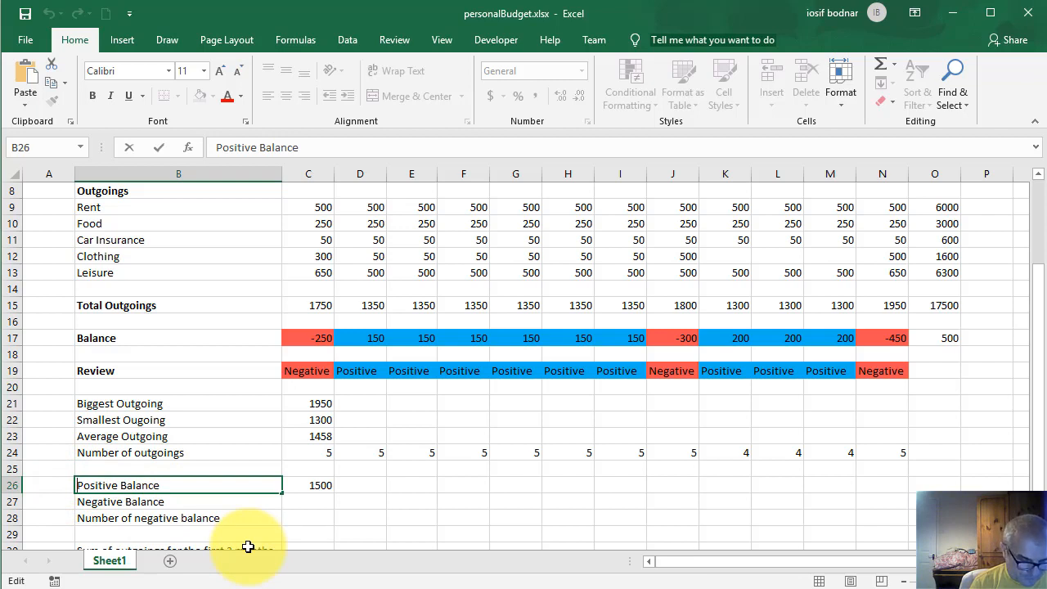
text(Sum of)
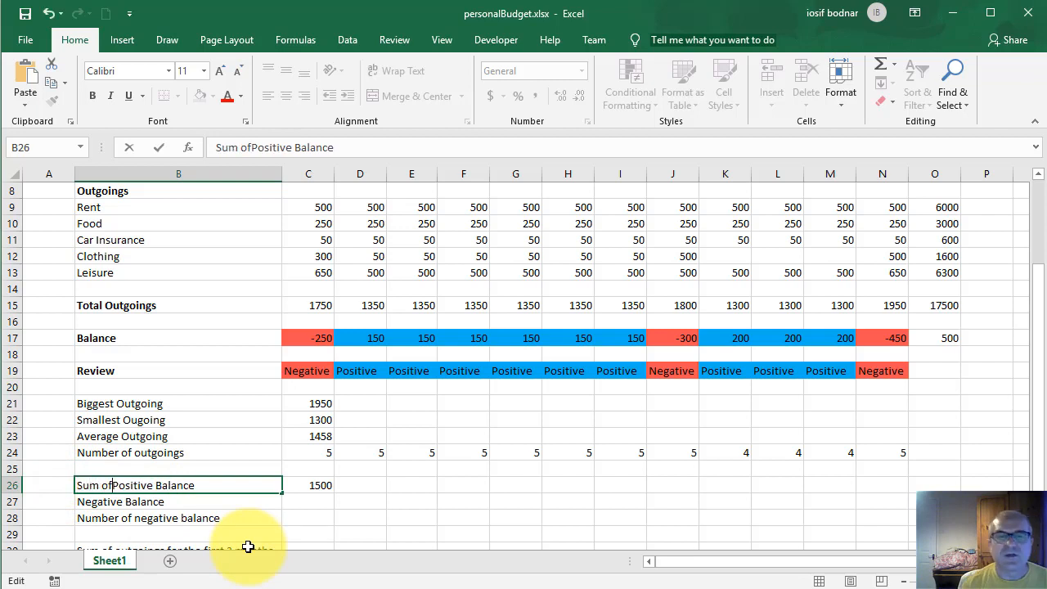
click(315, 485)
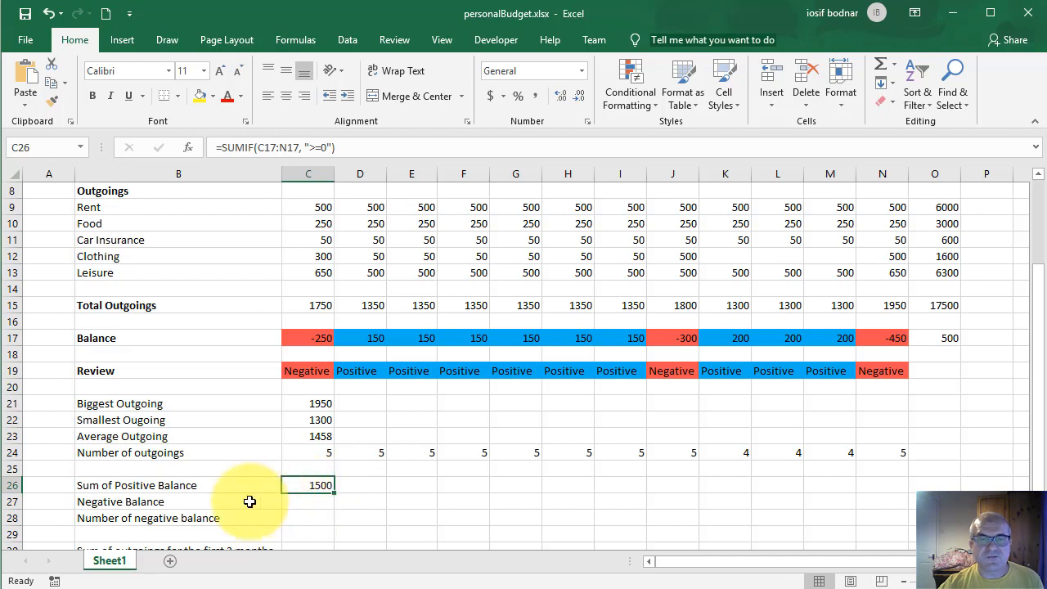
double_click(82, 502)
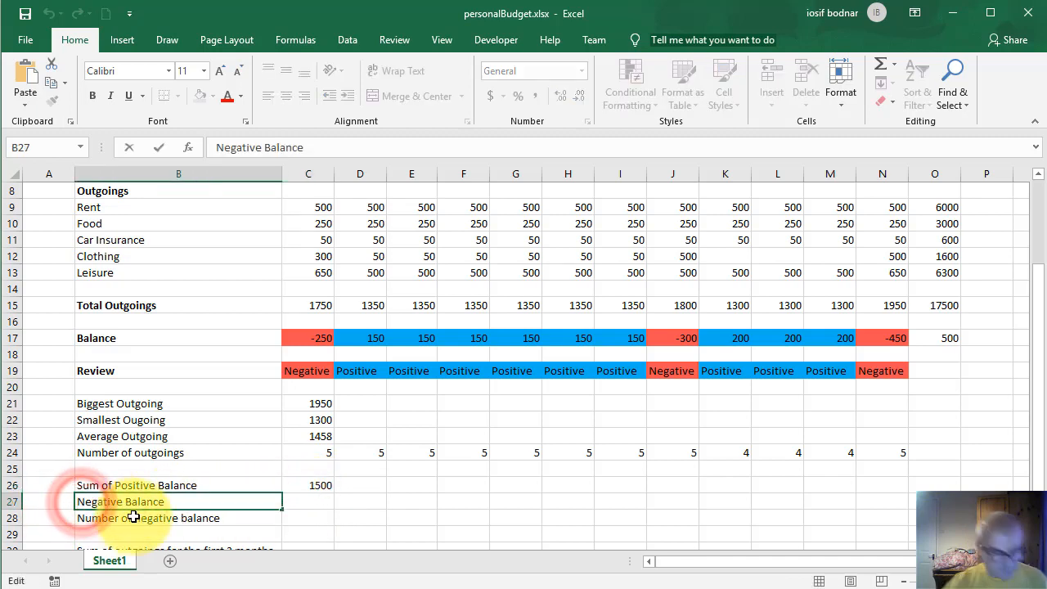
text(Sum of)
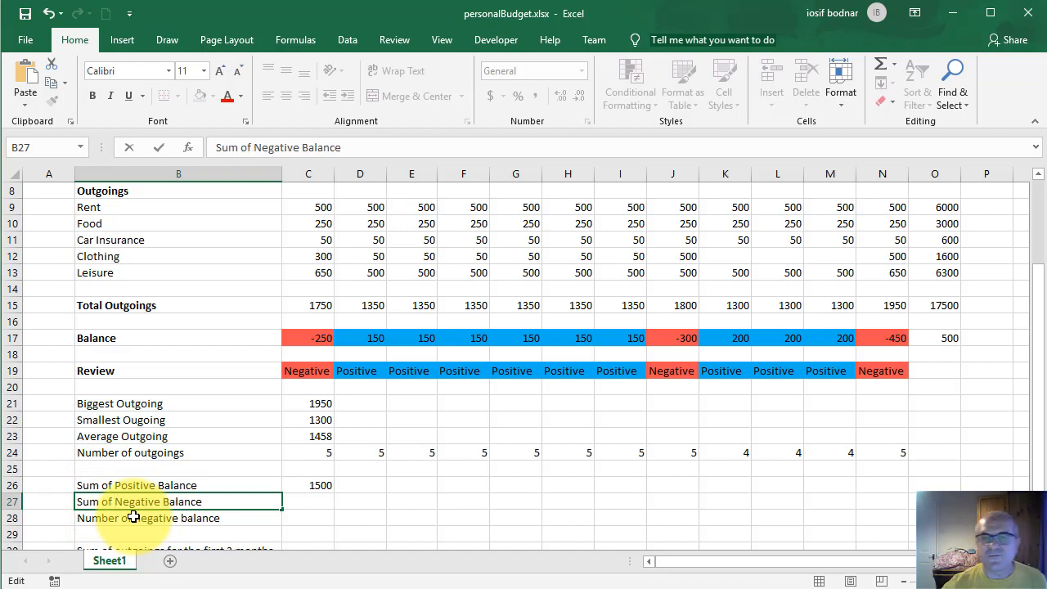
click(313, 501)
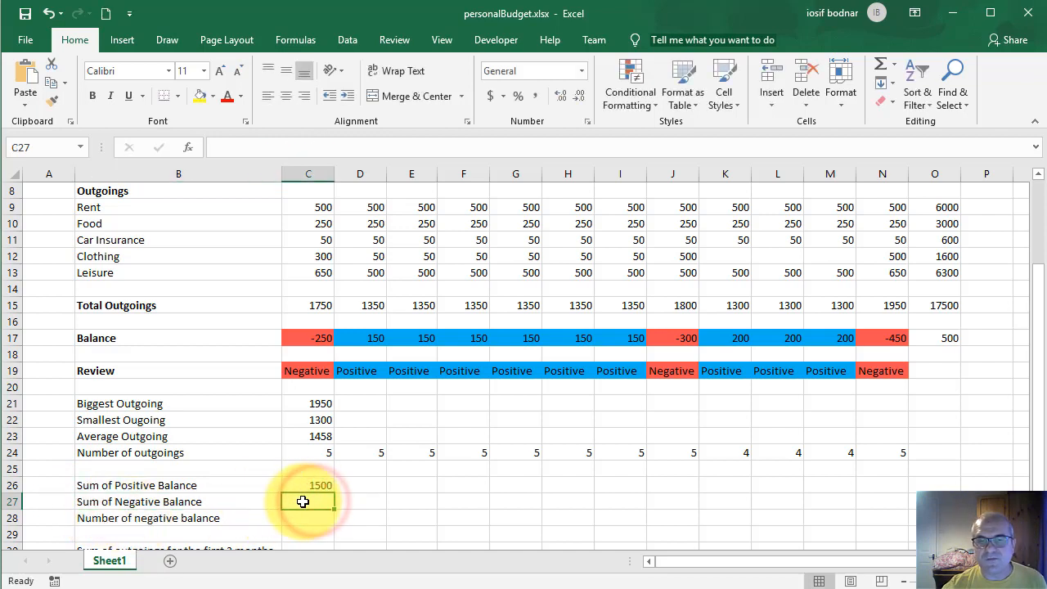
Step: Copy the SUMIF formula from C26 down into C27 for the Sum of Negative Balance
click(310, 482)
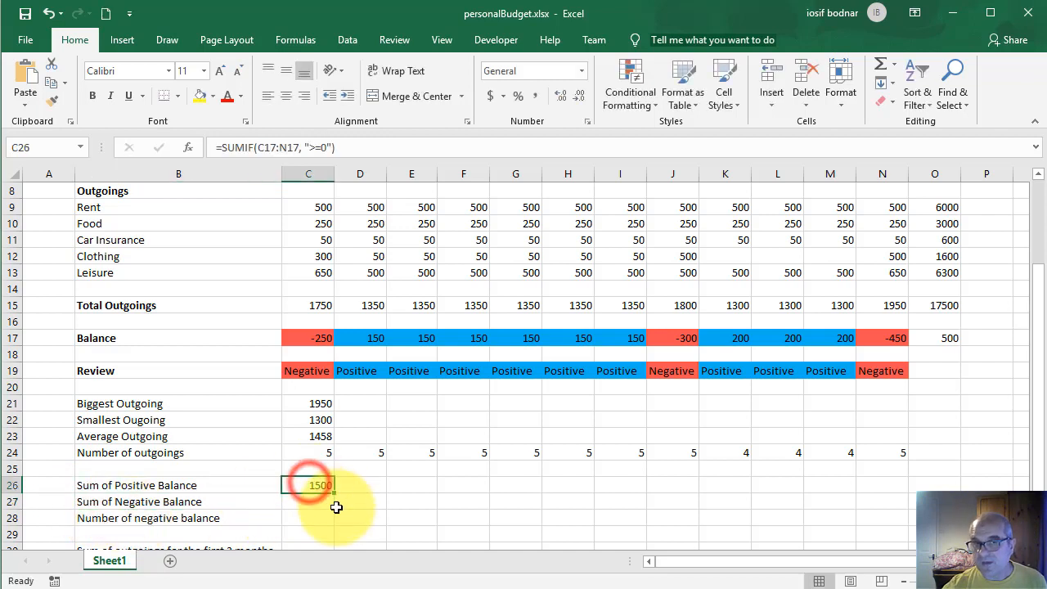
drag(334, 491, 334, 506)
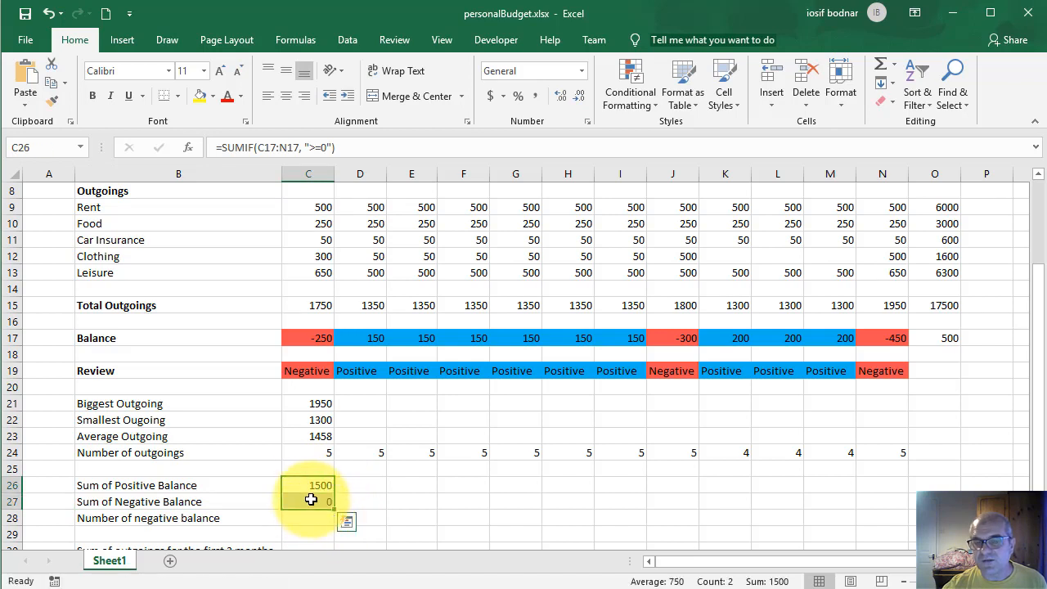
click(311, 499)
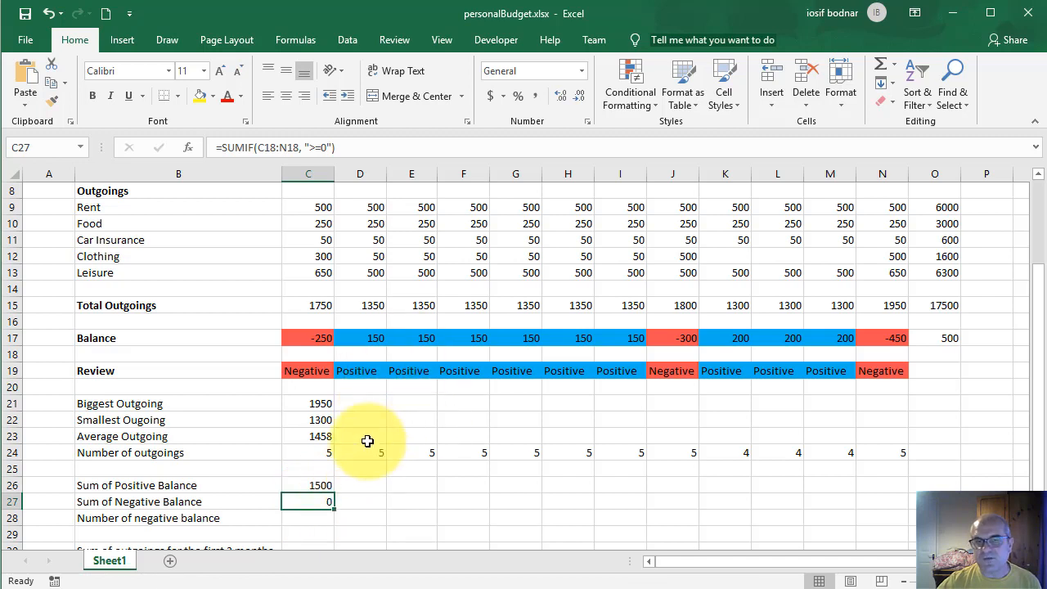
Step: Move the formula range in C27 back to the Balance row and change the criterion, giving =SUMIF(C17:N17, "<0")
double_click(317, 499)
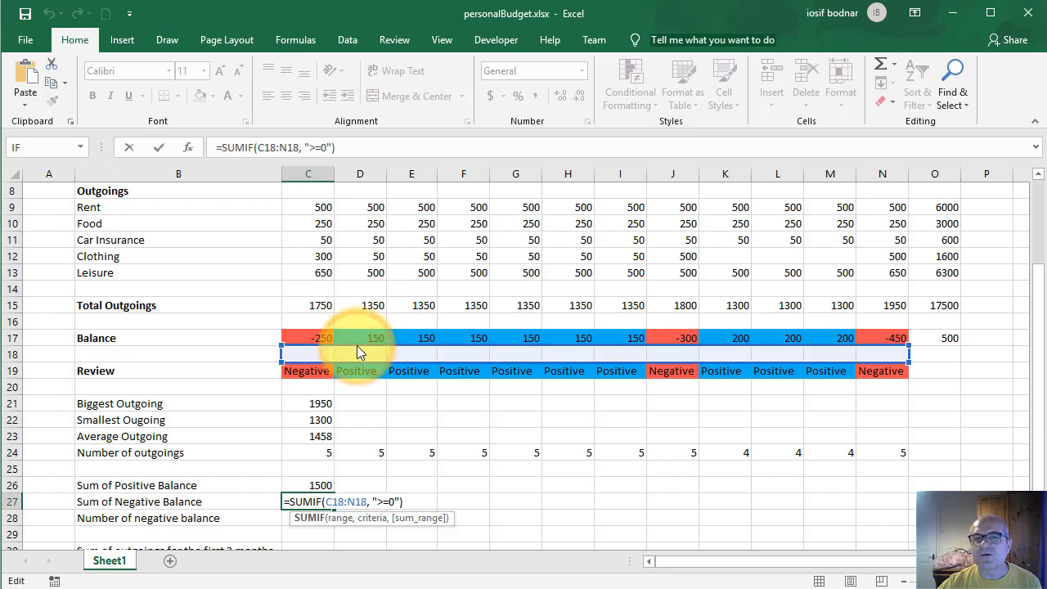
drag(357, 343, 357, 342)
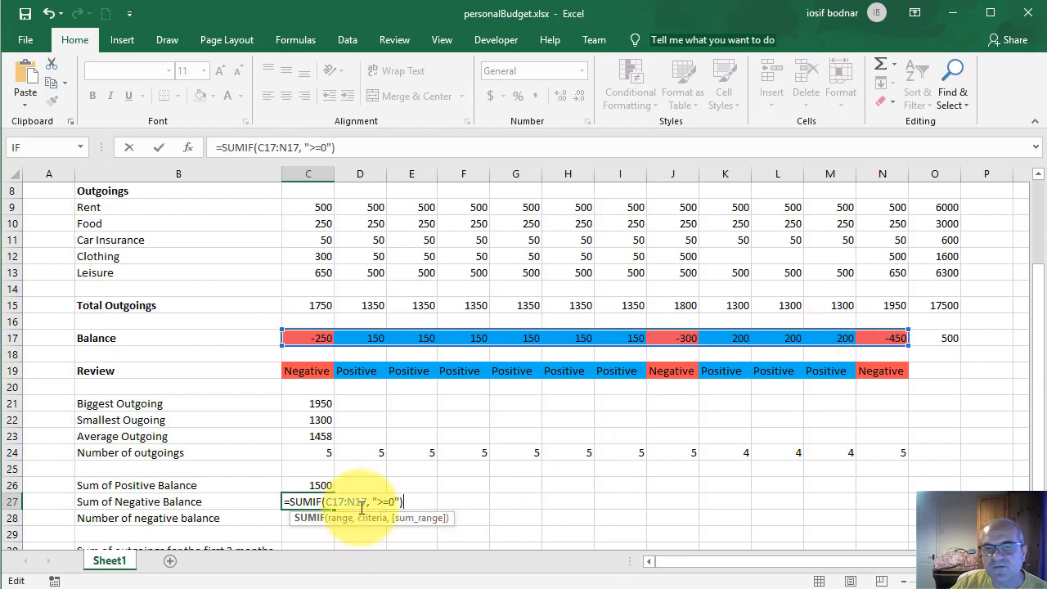
click(389, 502)
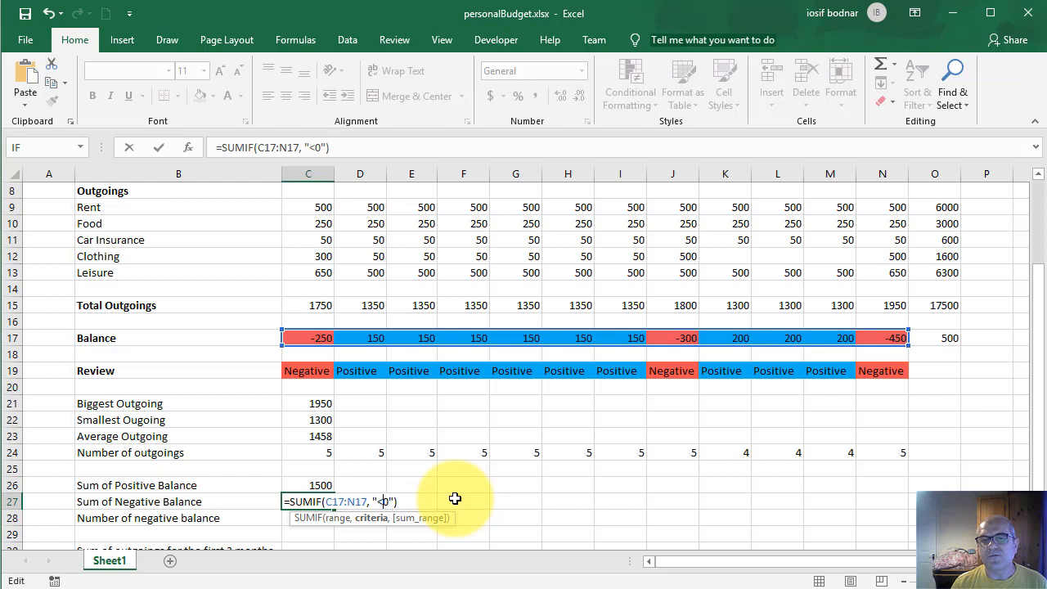
key(Return)
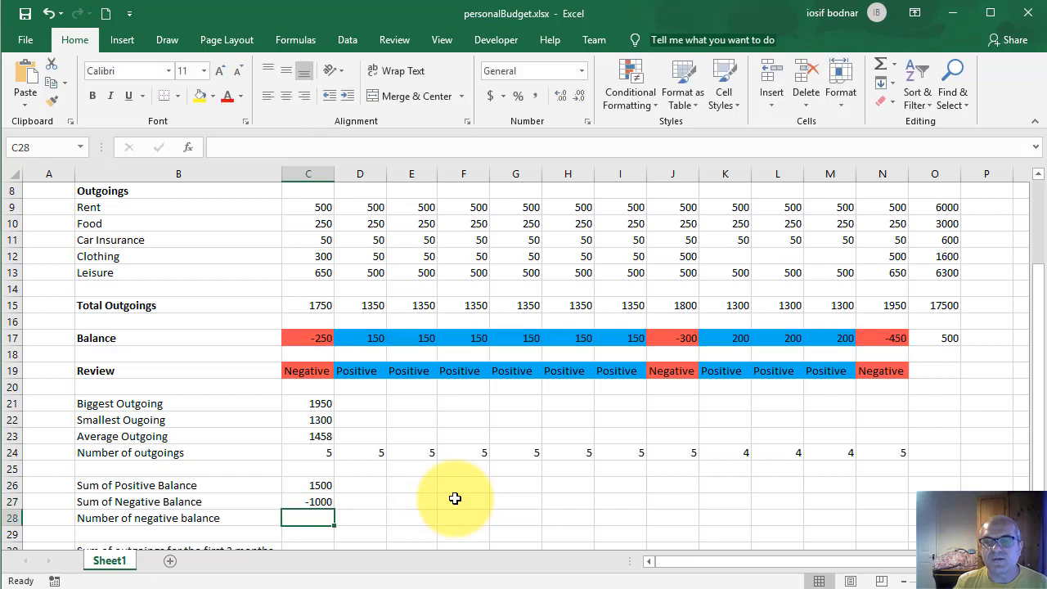
Step: Compare the sums in C26 and C27 with the yearly balance in O17, and look over the negative balances in row 17
click(326, 501)
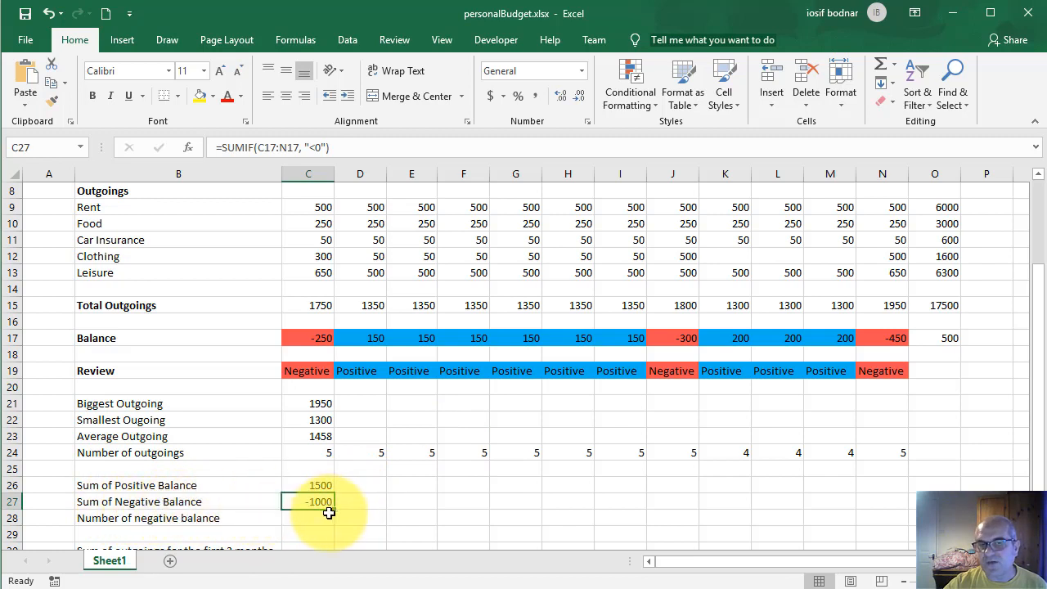
click(322, 486)
click(323, 501)
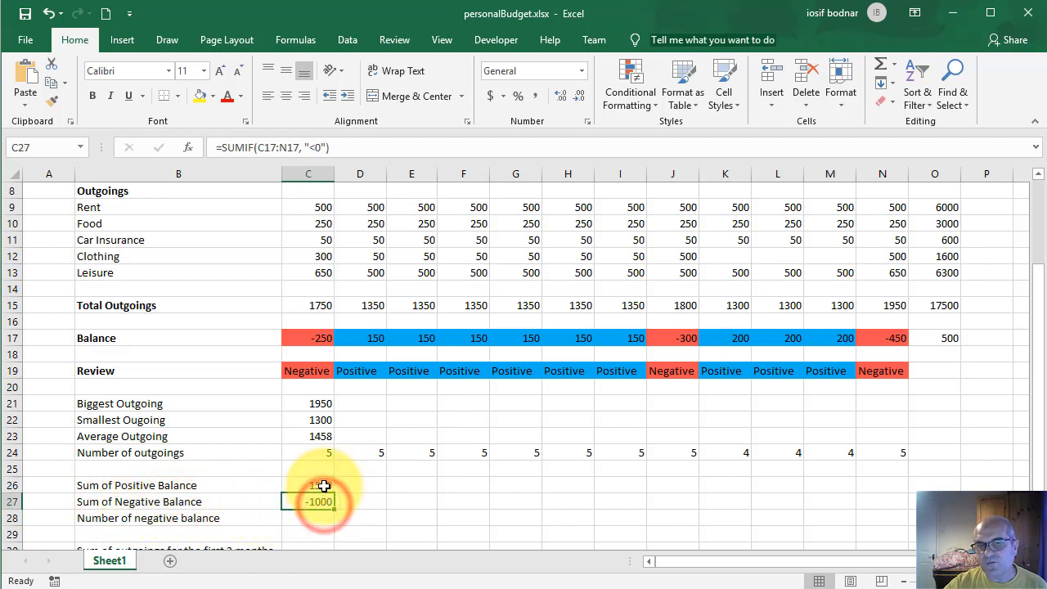
click(324, 486)
click(323, 500)
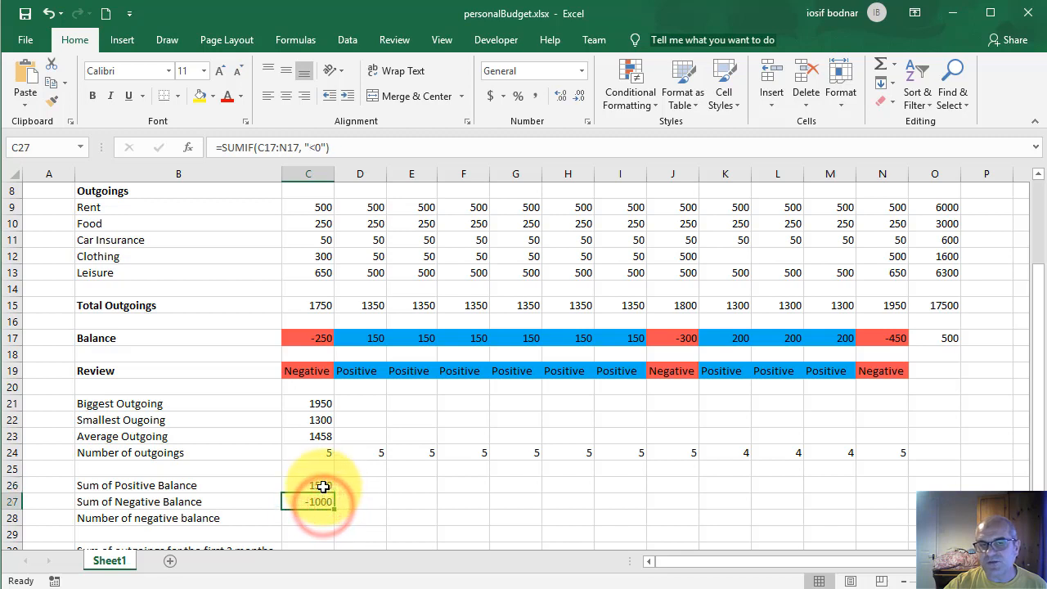
click(323, 486)
click(323, 500)
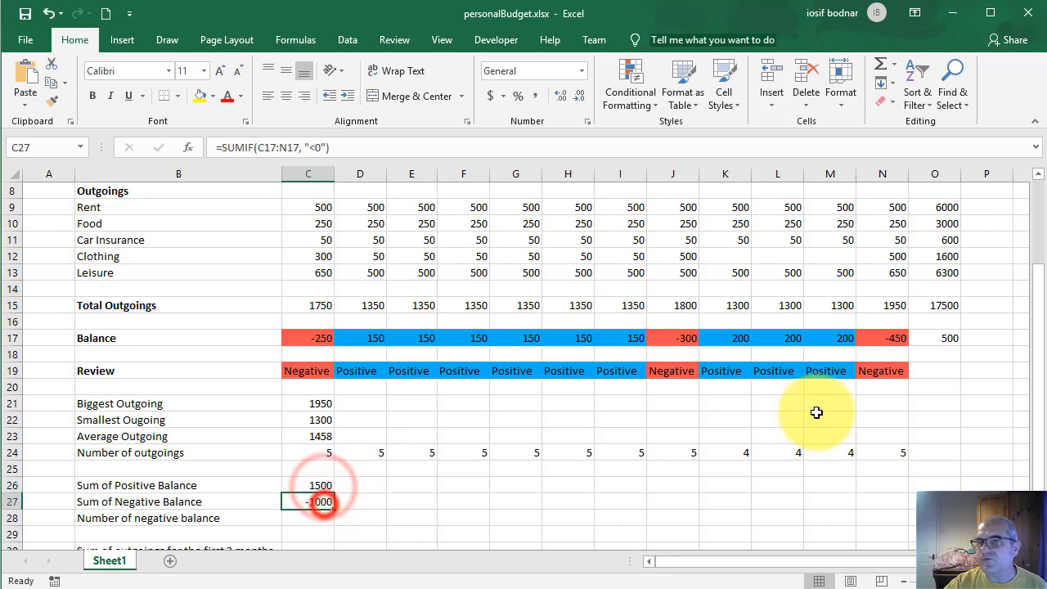
click(948, 338)
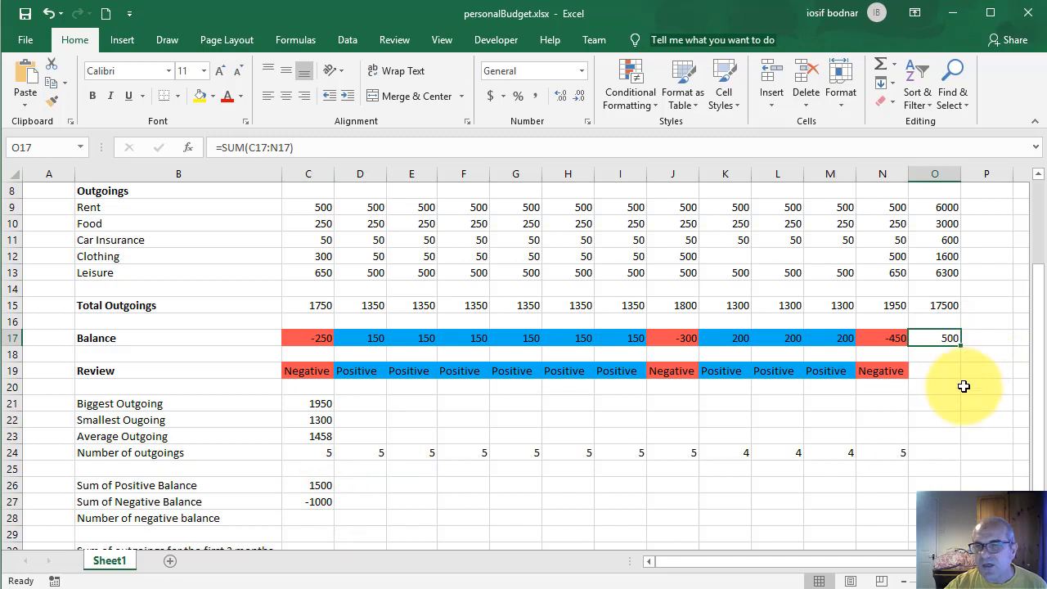
drag(1033, 485, 1039, 487)
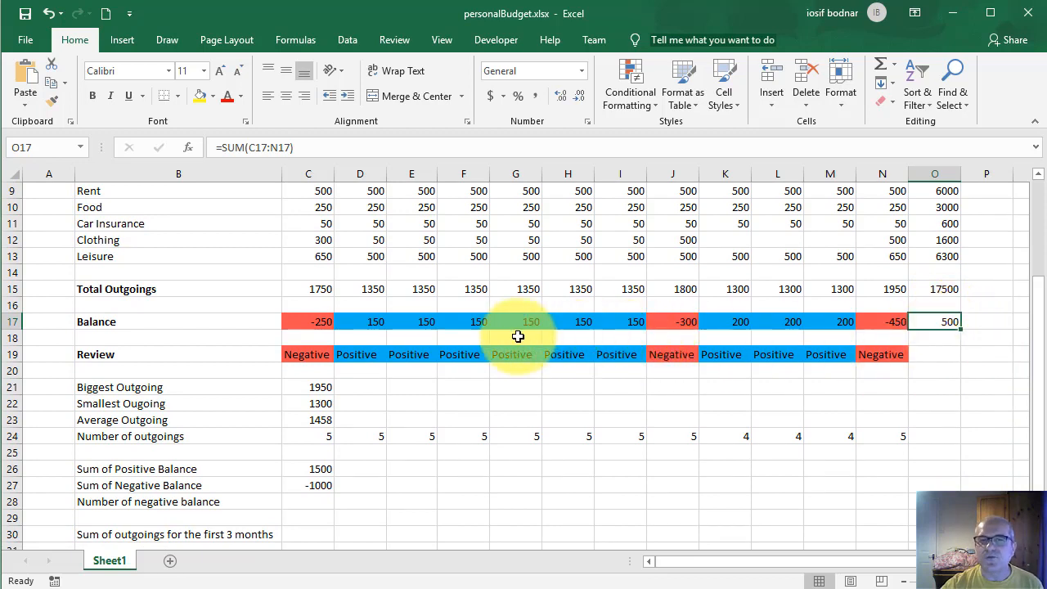
click(323, 321)
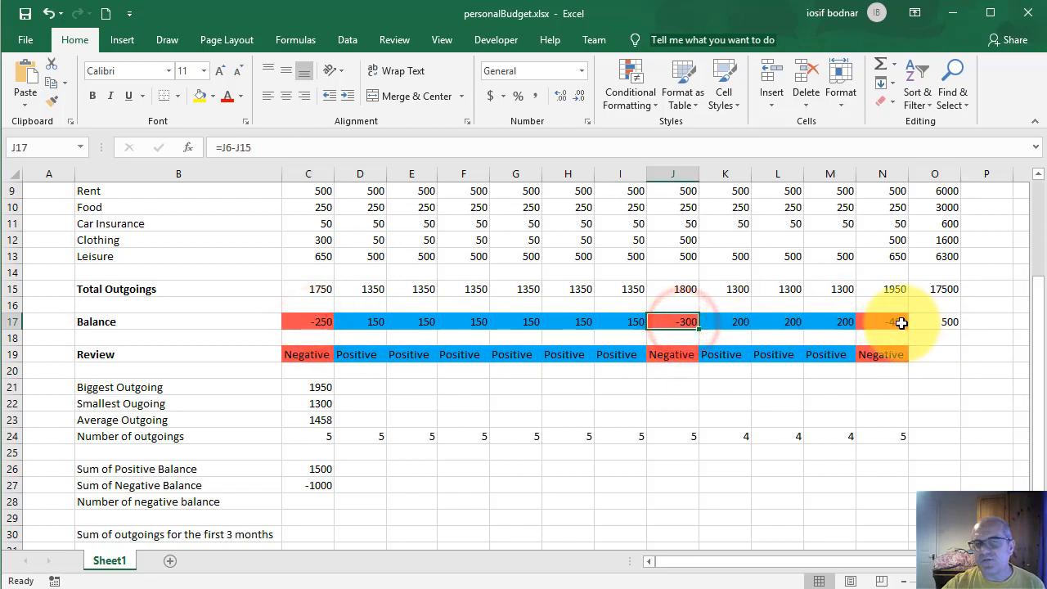
click(900, 321)
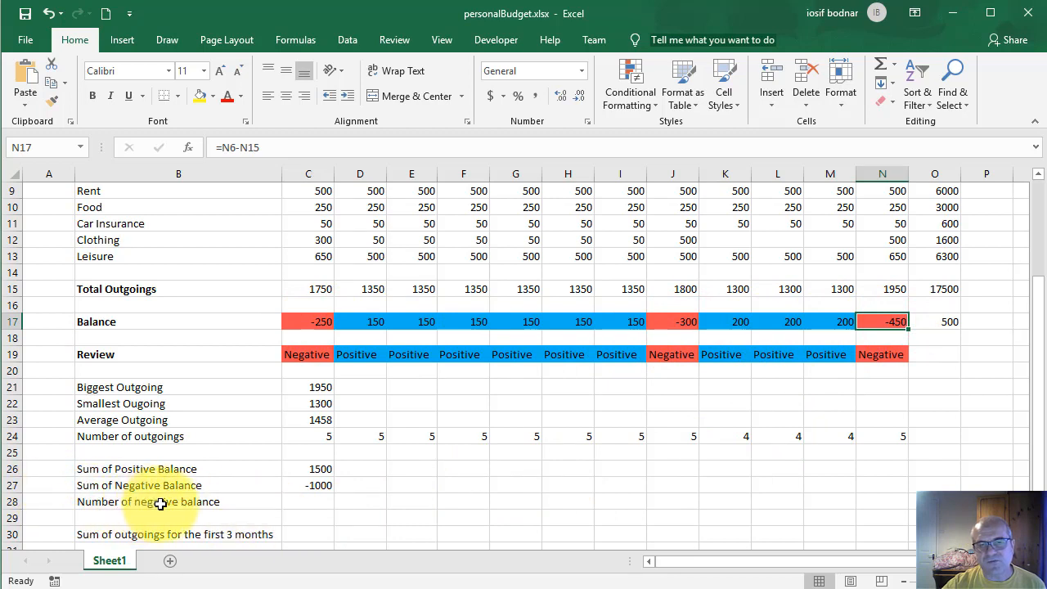
Step: Try to count the negative balances in C28 with =countif(C17:N17), giving only the range, and dismiss the message
click(320, 502)
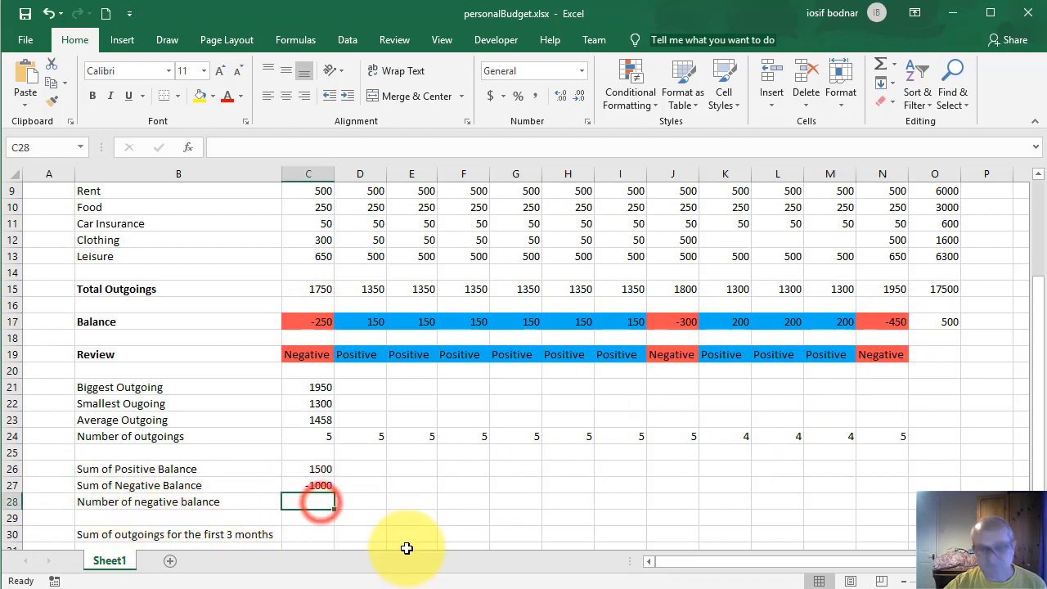
text(=)
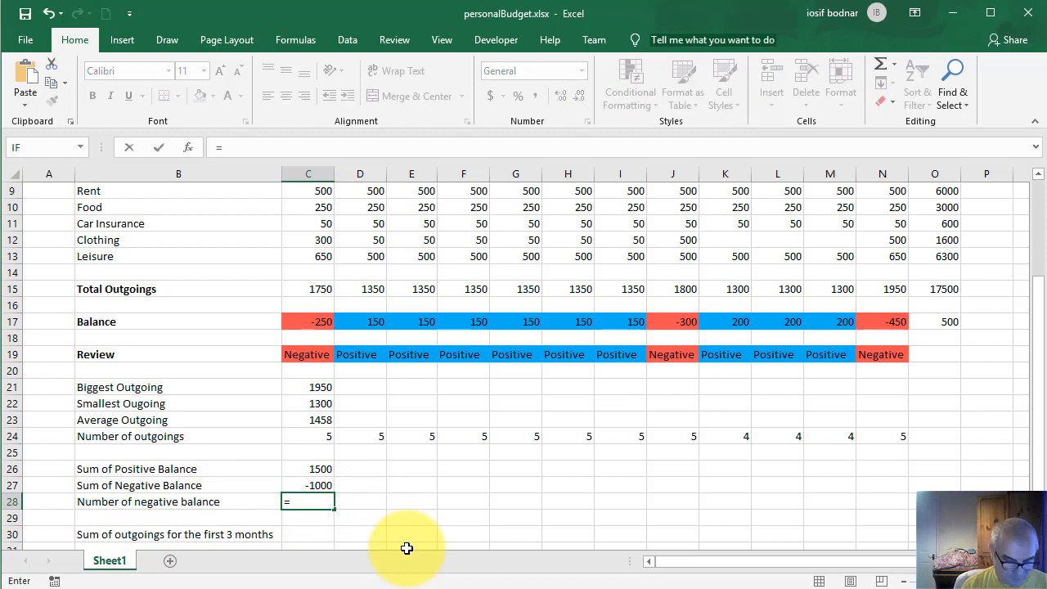
text(count)
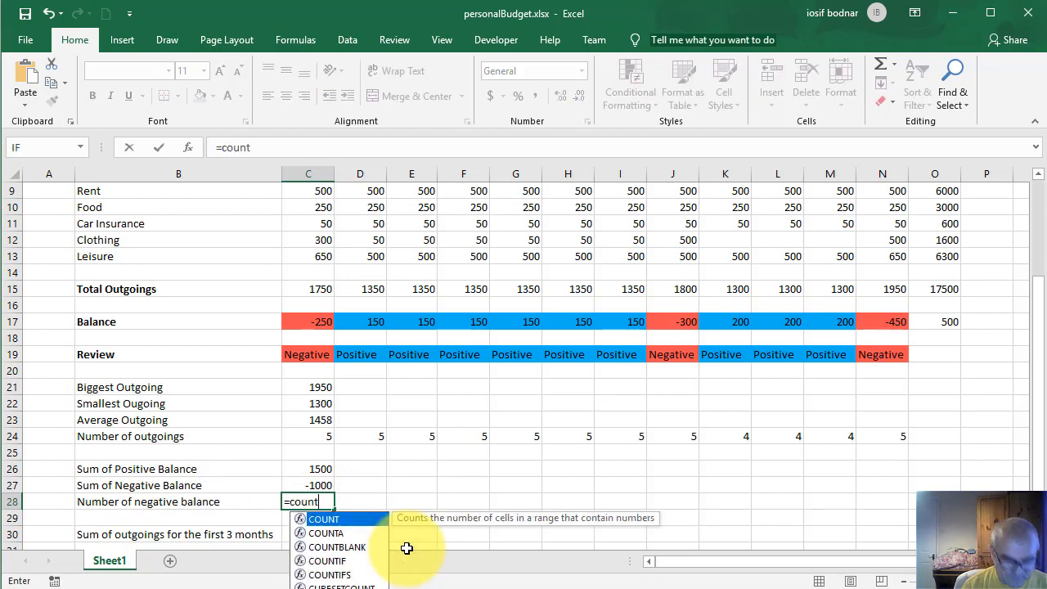
text(if()
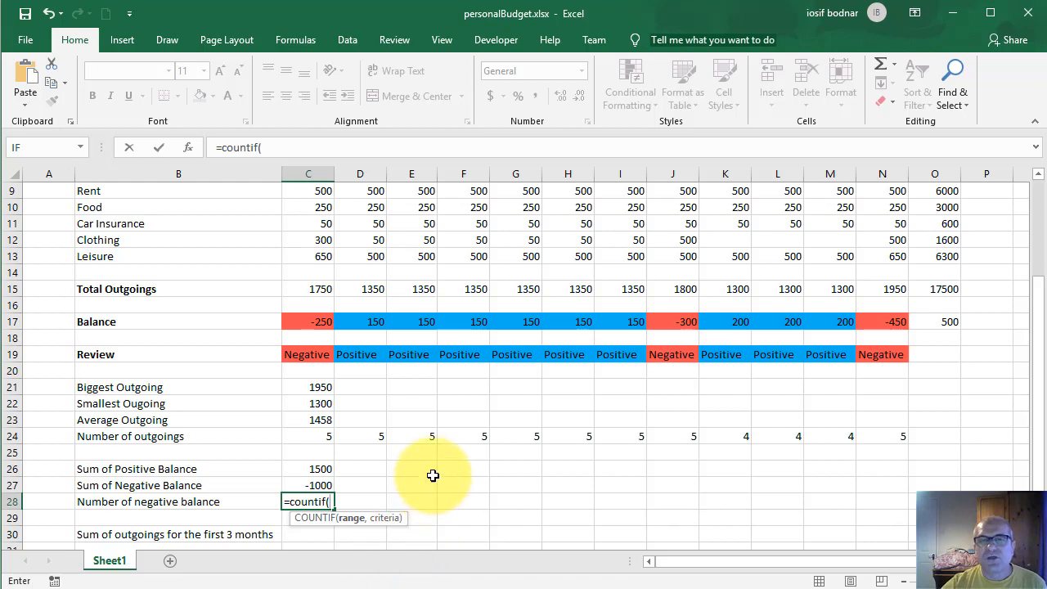
drag(295, 321, 862, 316)
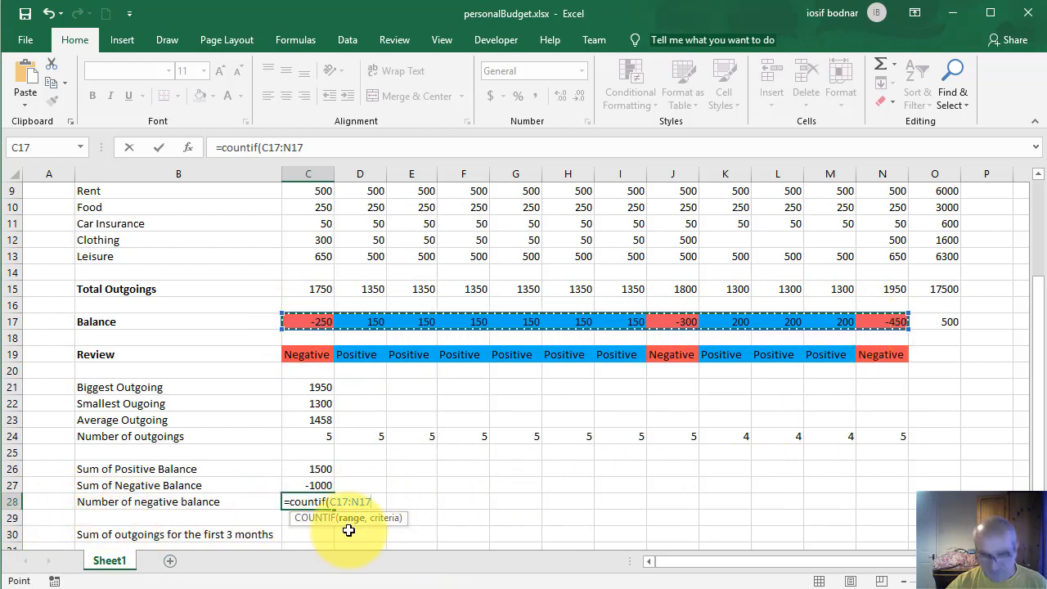
text())
key(Return)
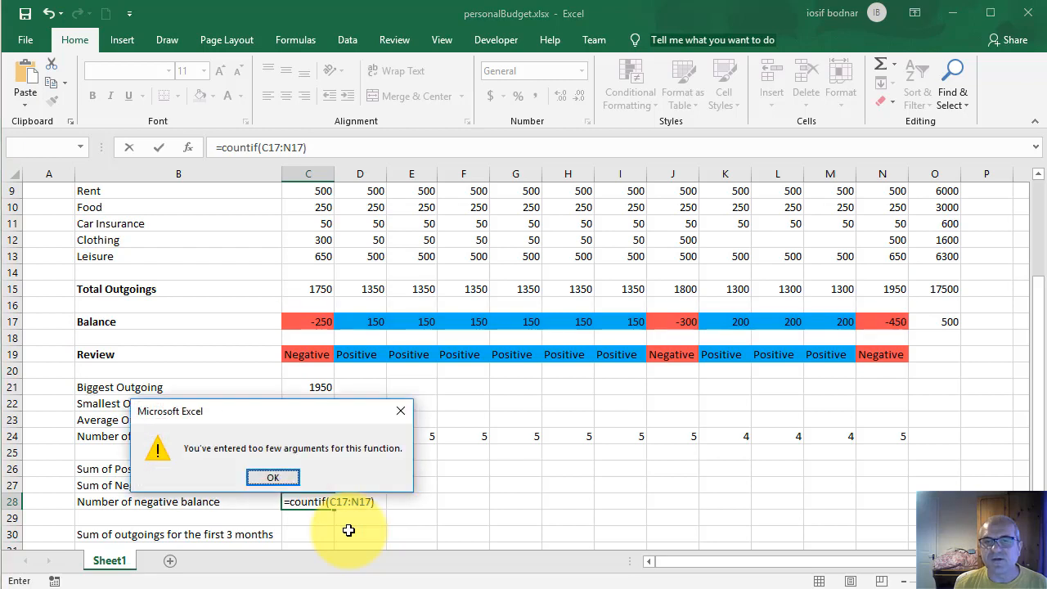
click(270, 479)
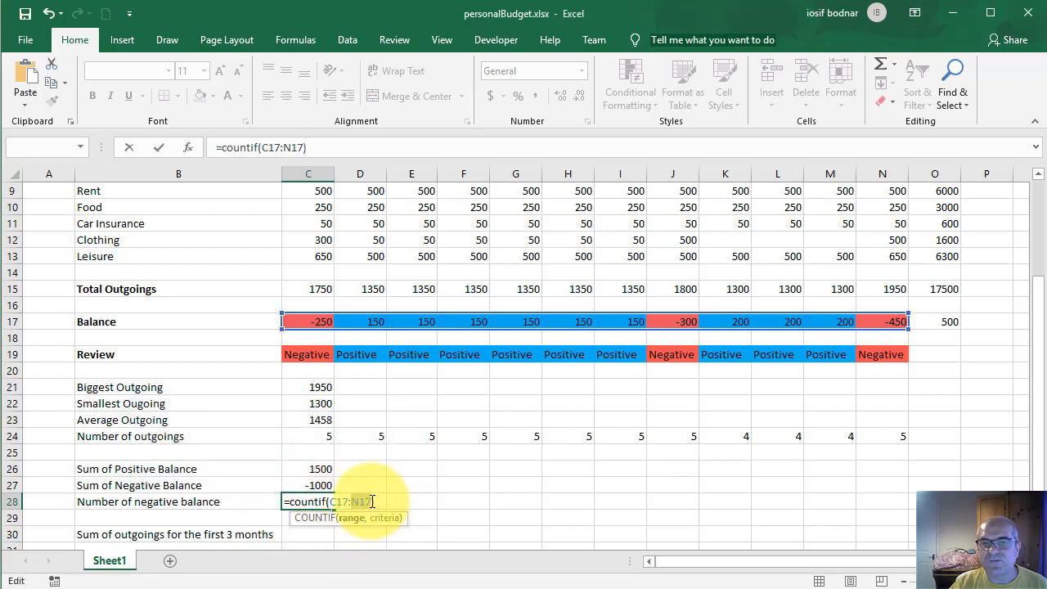
Step: Add the criterion "<0" so C28 contains =COUNTIF(C17:N17,"<0"), and check the result against the Balance row
click(398, 499)
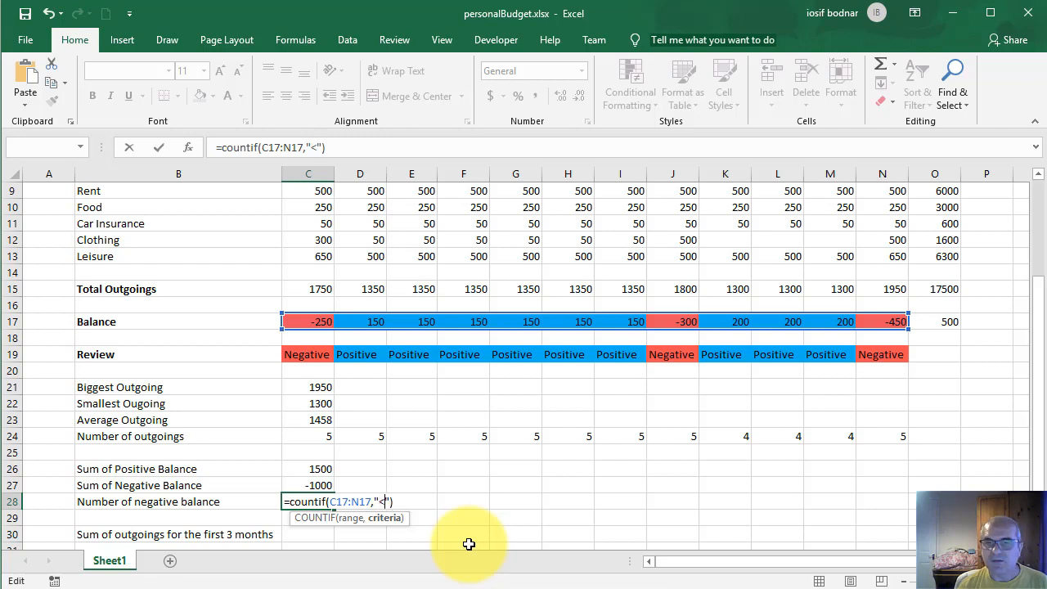
key(Return)
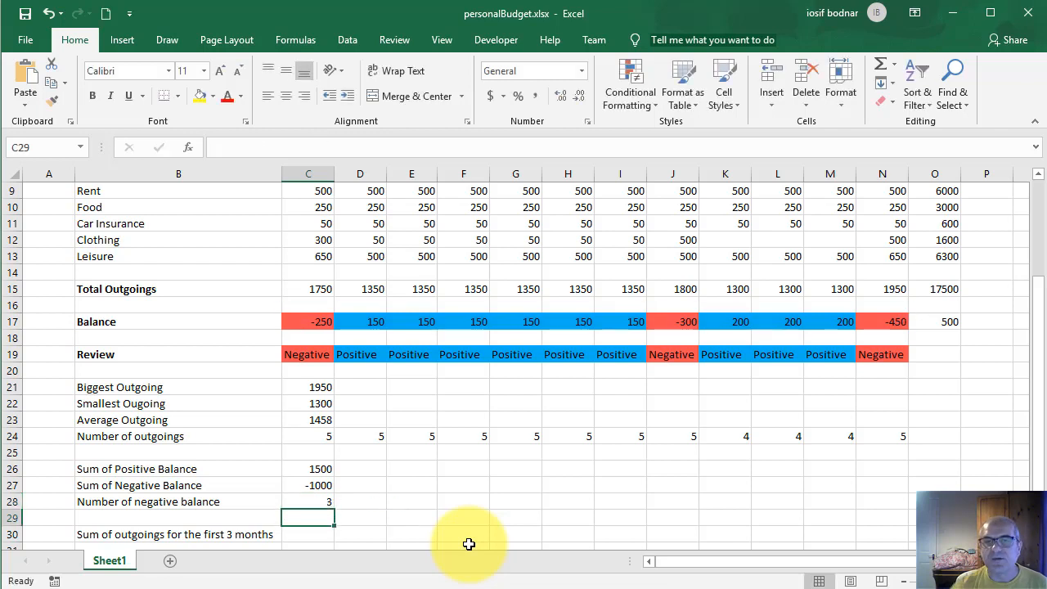
click(327, 504)
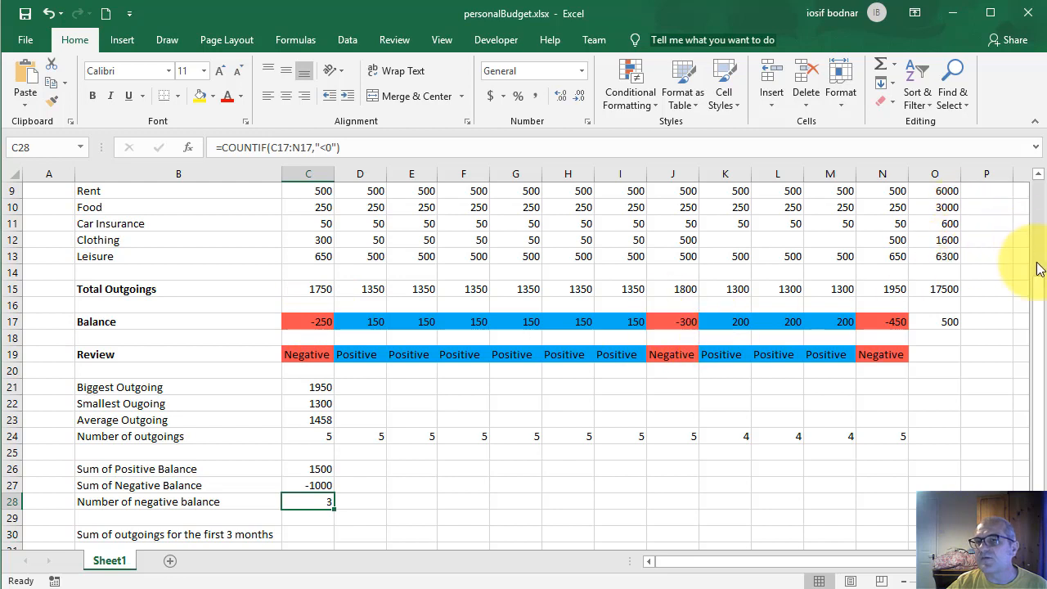
drag(1038, 315, 1043, 261)
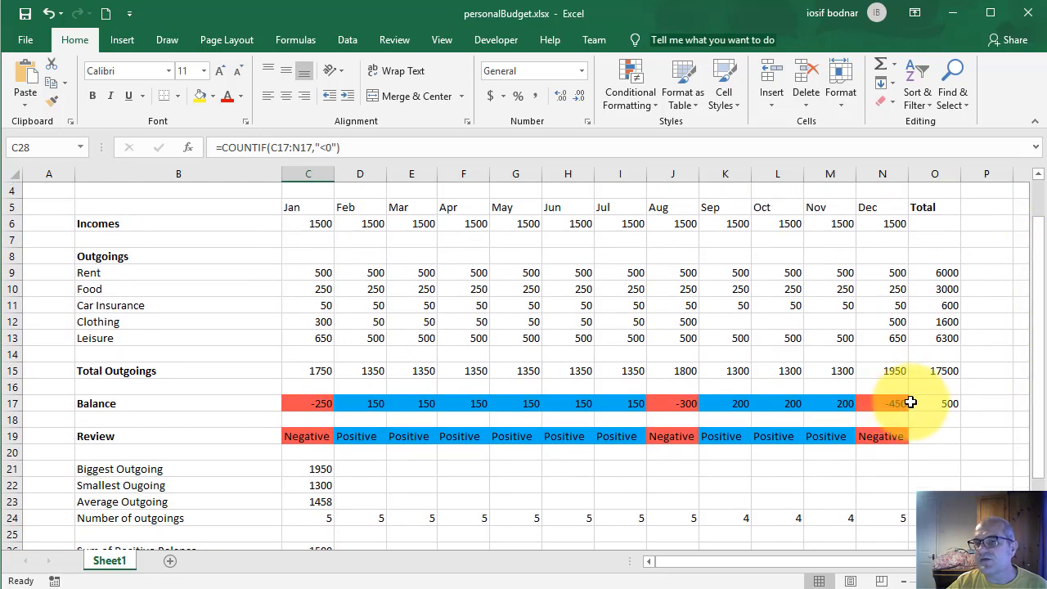
drag(1034, 350, 1034, 472)
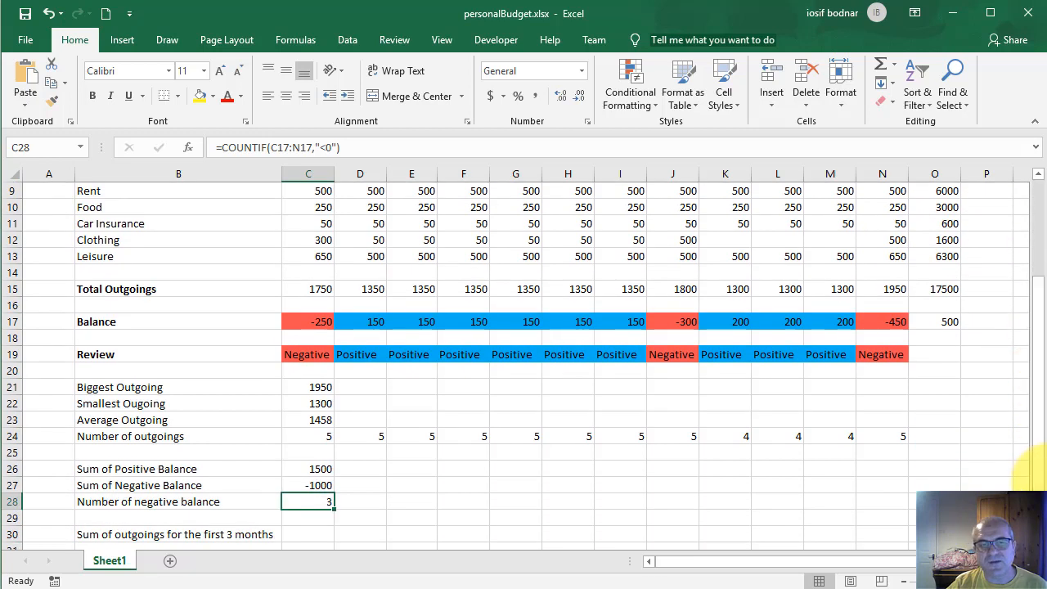
Step: Begin a SUM formula in C30 with January's outgoings, C9:C13, as the first range
click(309, 533)
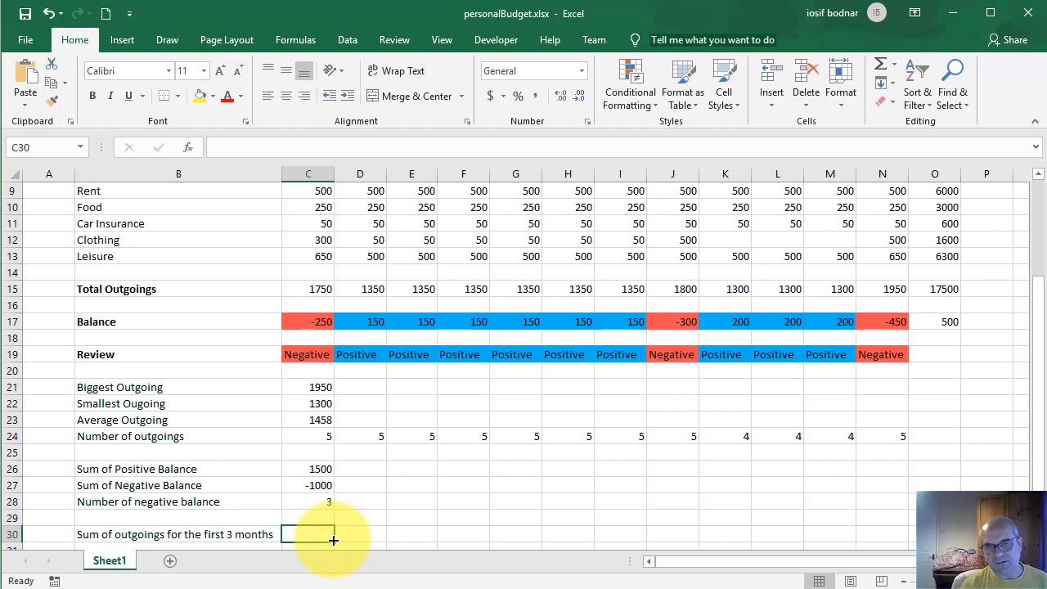
text(=)
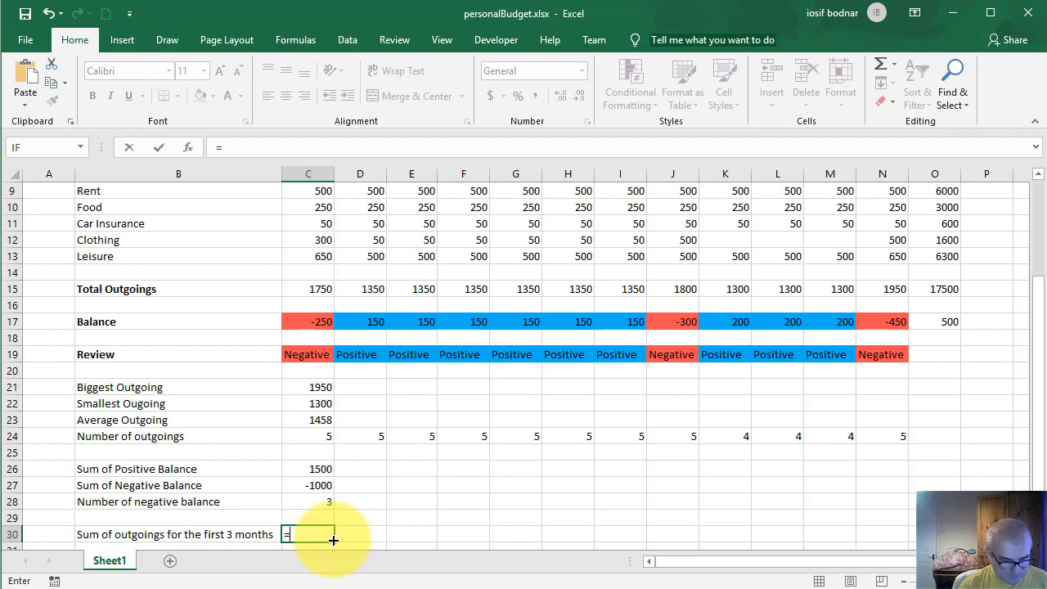
text(s)
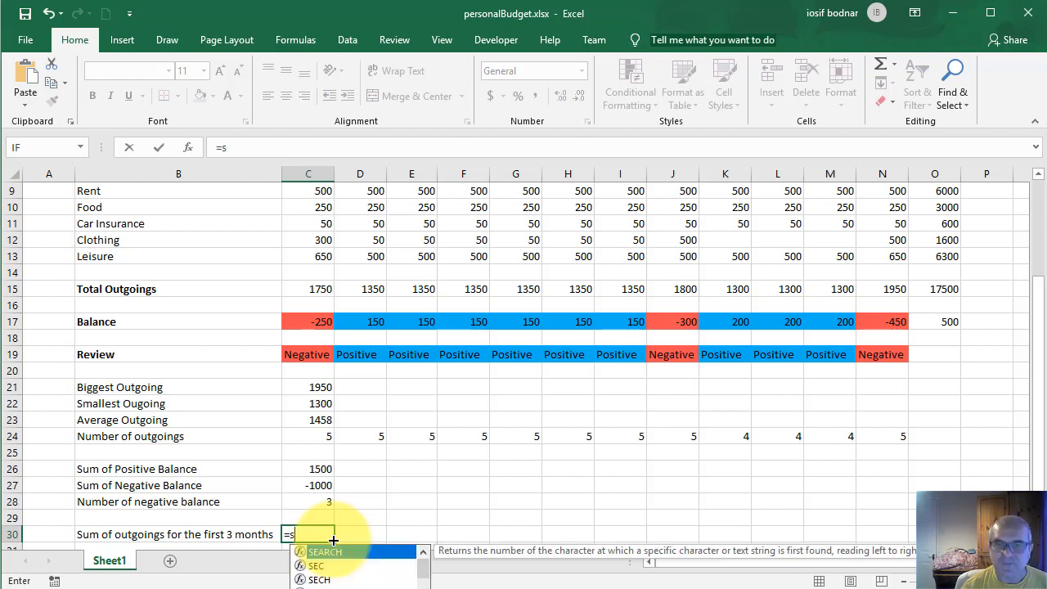
text(um)
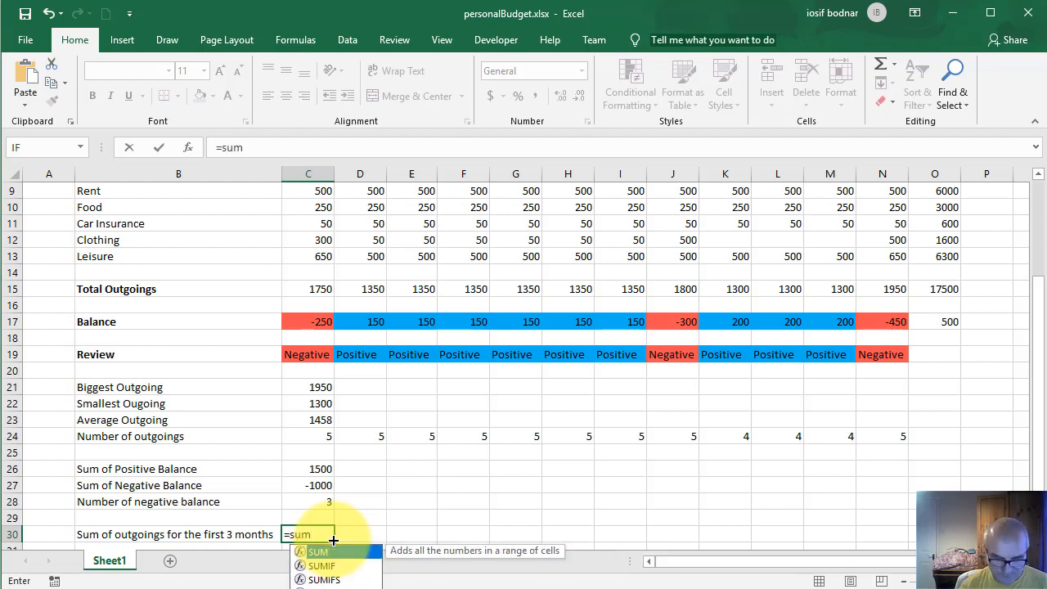
text(()
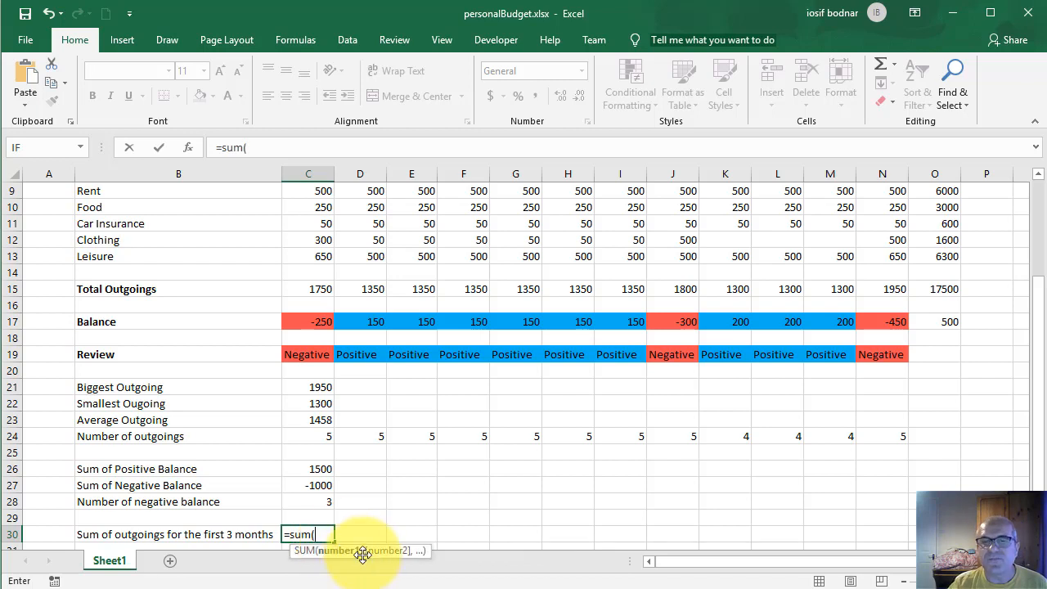
scroll(372, 507, up, 1)
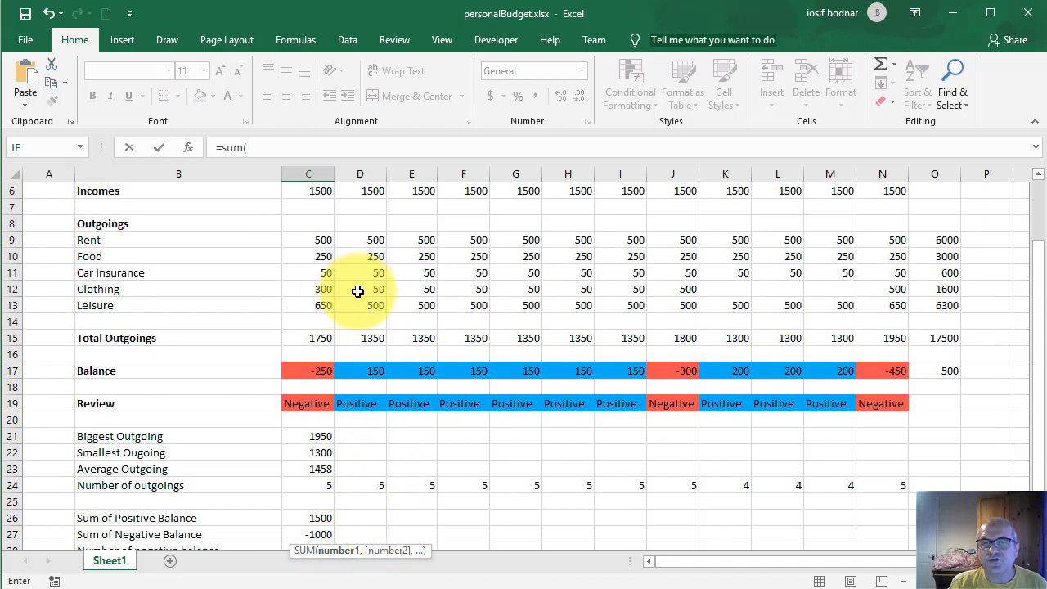
scroll(351, 293, up, 1)
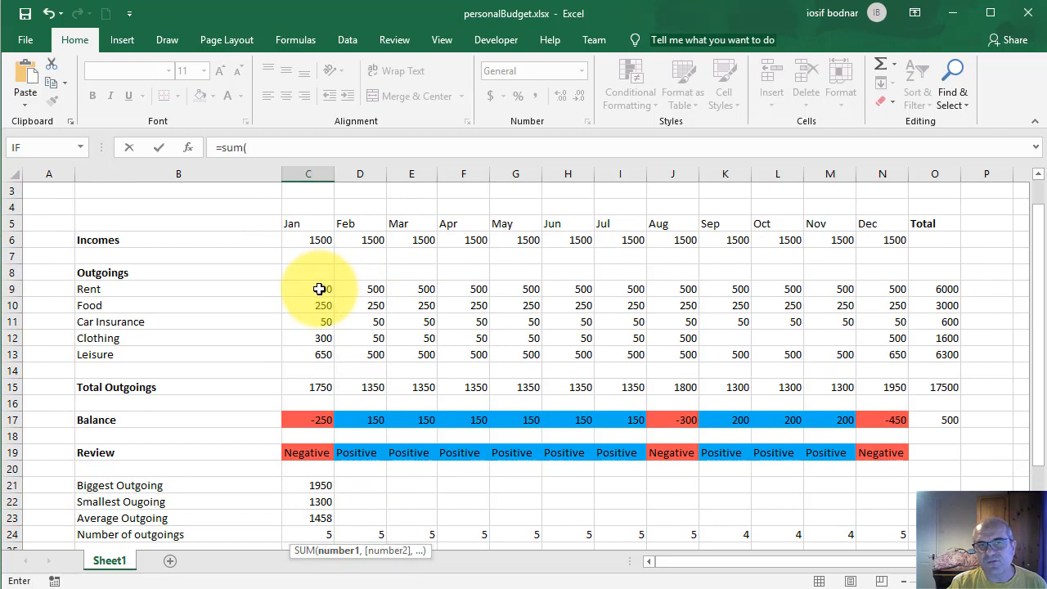
drag(319, 289, 327, 352)
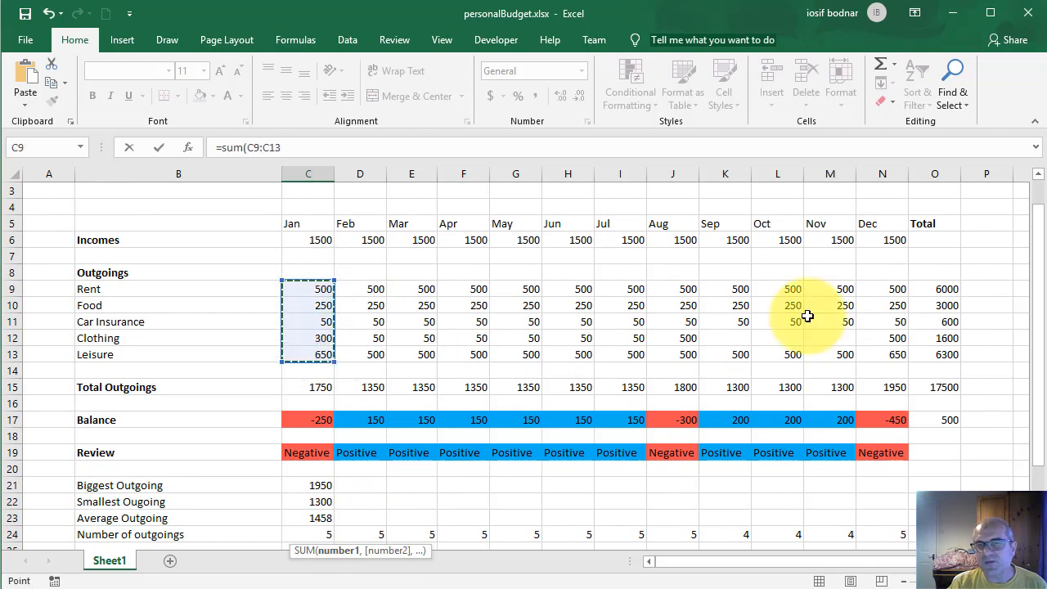
drag(1036, 342, 1037, 394)
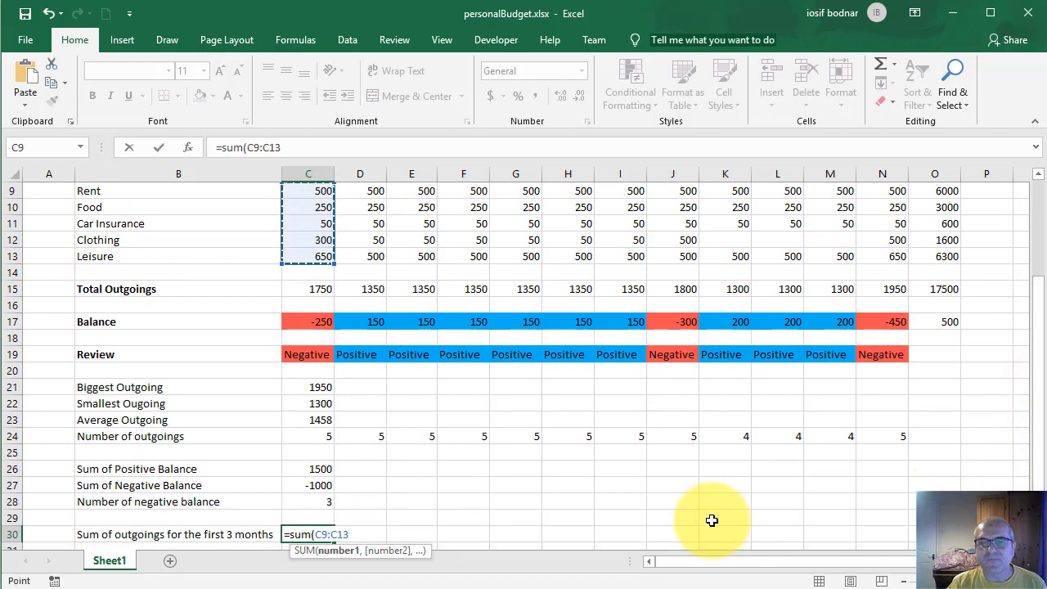
Step: Add the February and March outgoings as separate ranges, completing =SUM(C9:C13,D9:D13,E9:E13) in C30
text(,)
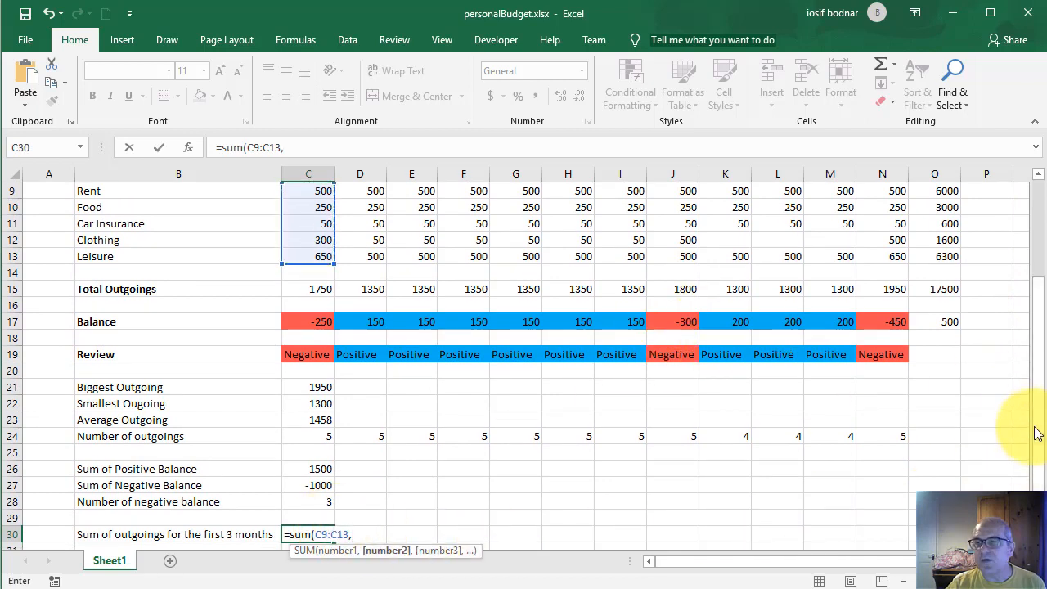
drag(1036, 434, 1039, 386)
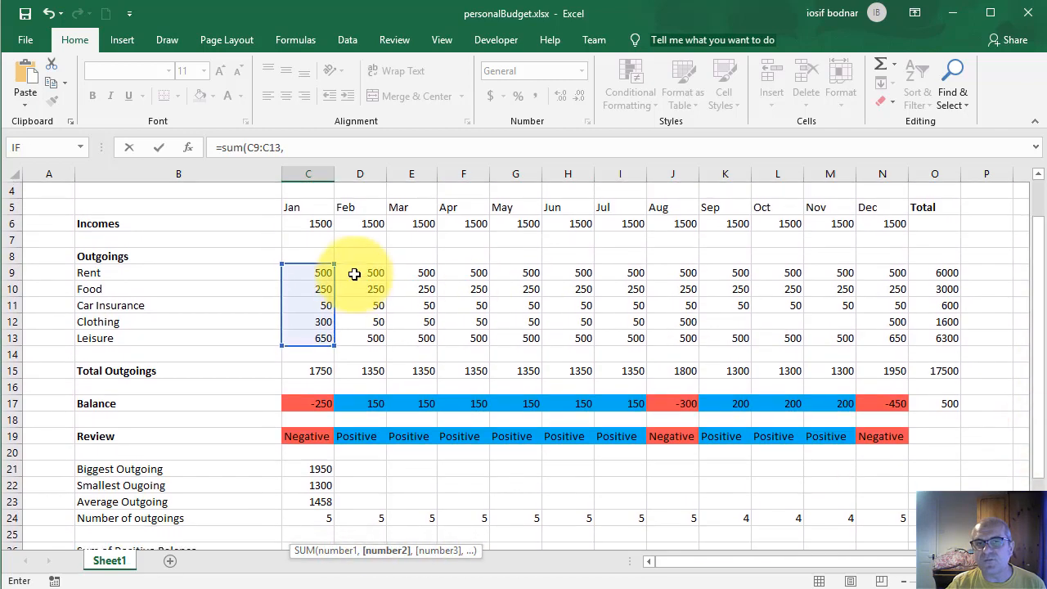
drag(357, 272, 380, 331)
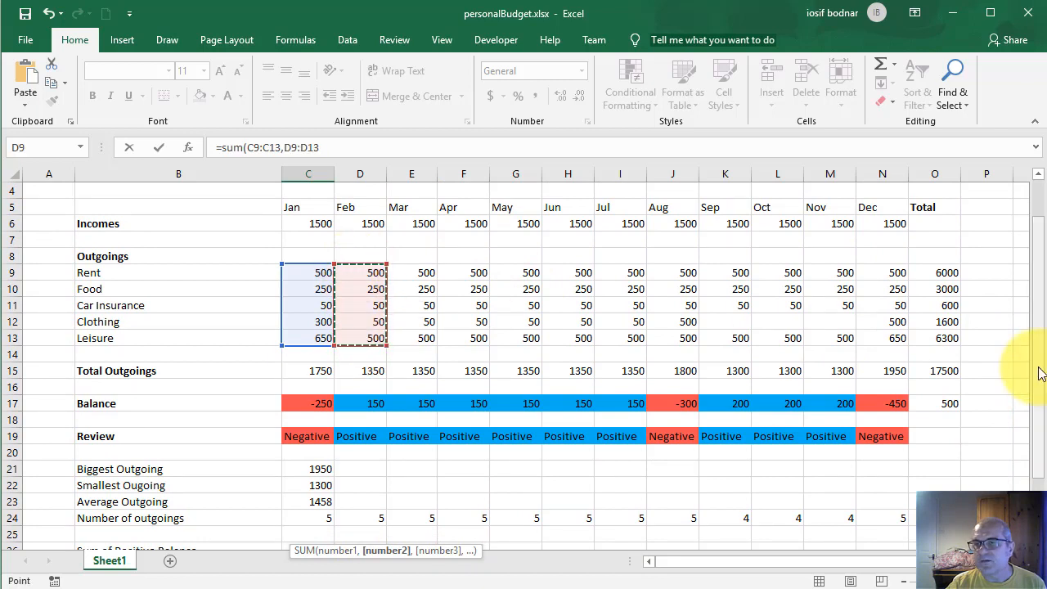
drag(1037, 365, 1044, 455)
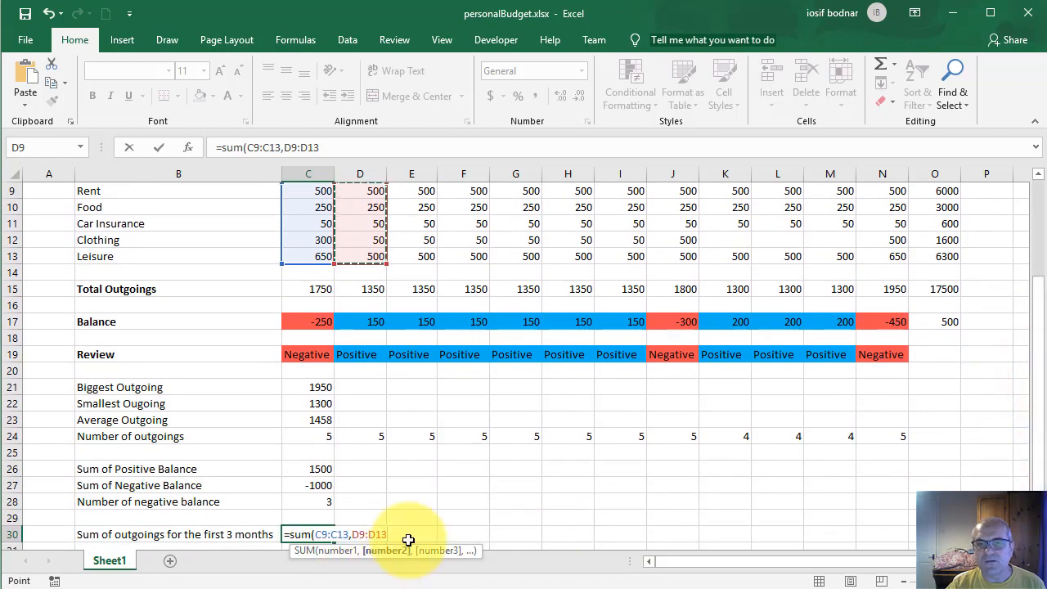
text(,)
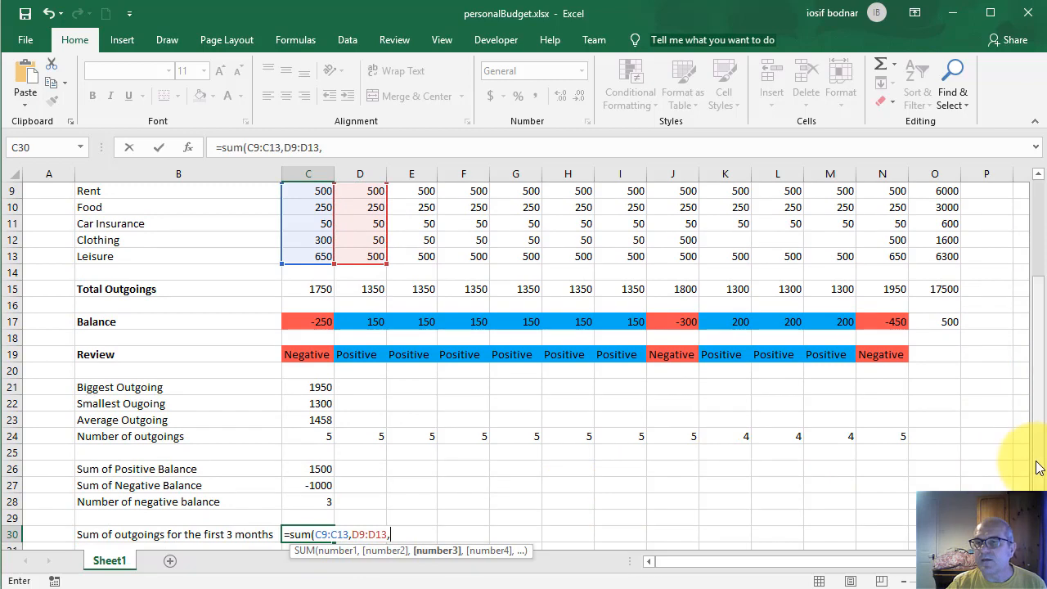
drag(1032, 458, 1036, 397)
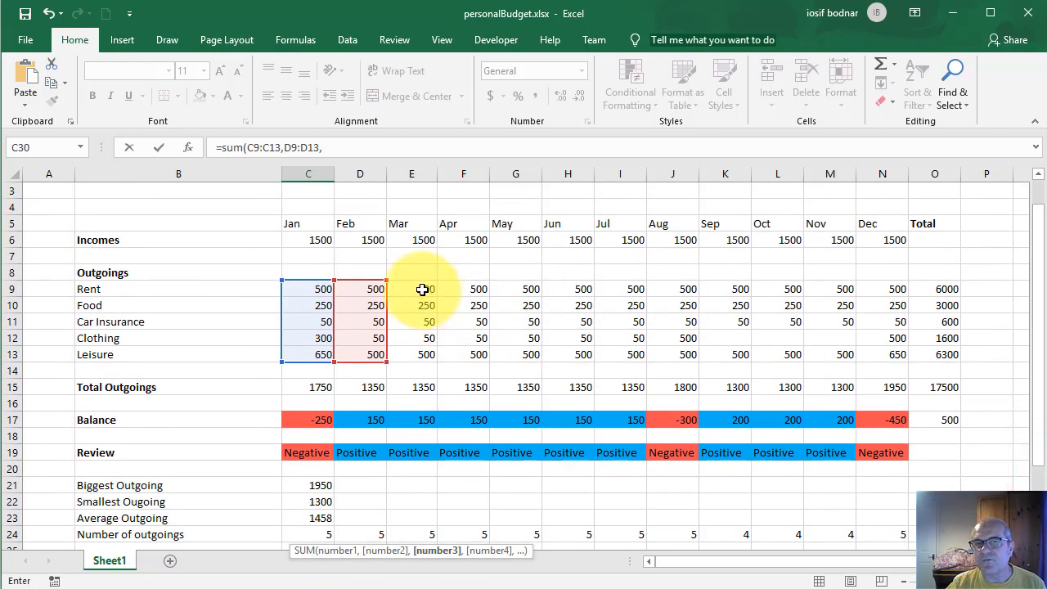
drag(421, 288, 432, 354)
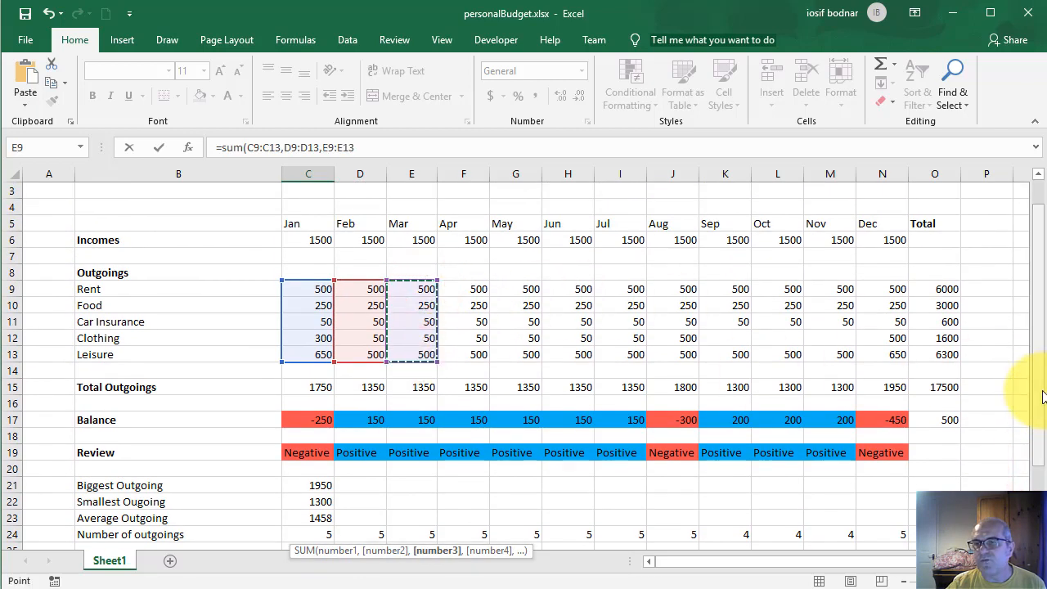
drag(1039, 390, 1039, 463)
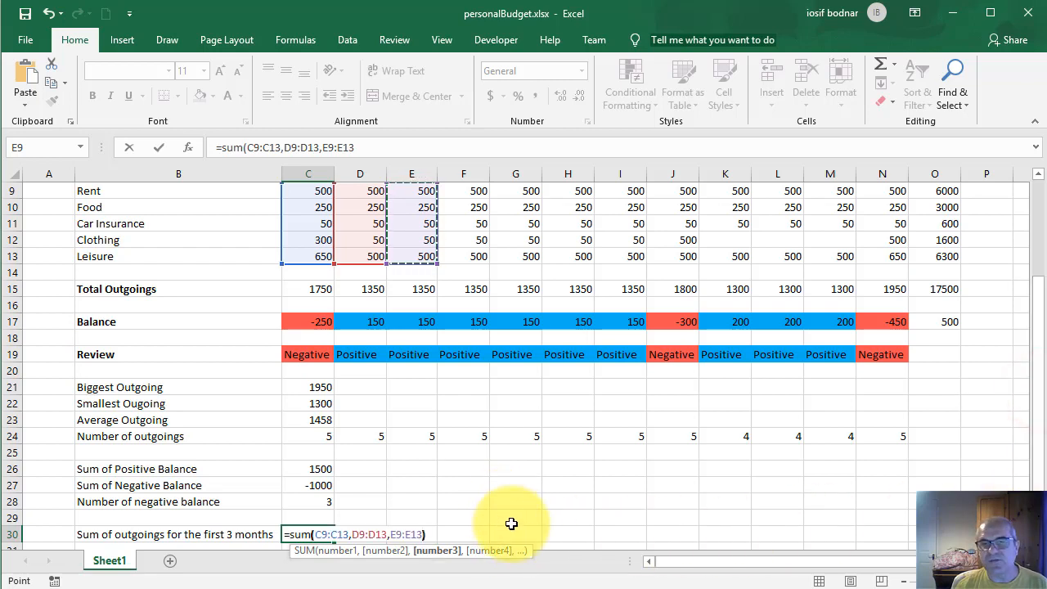
key(Return)
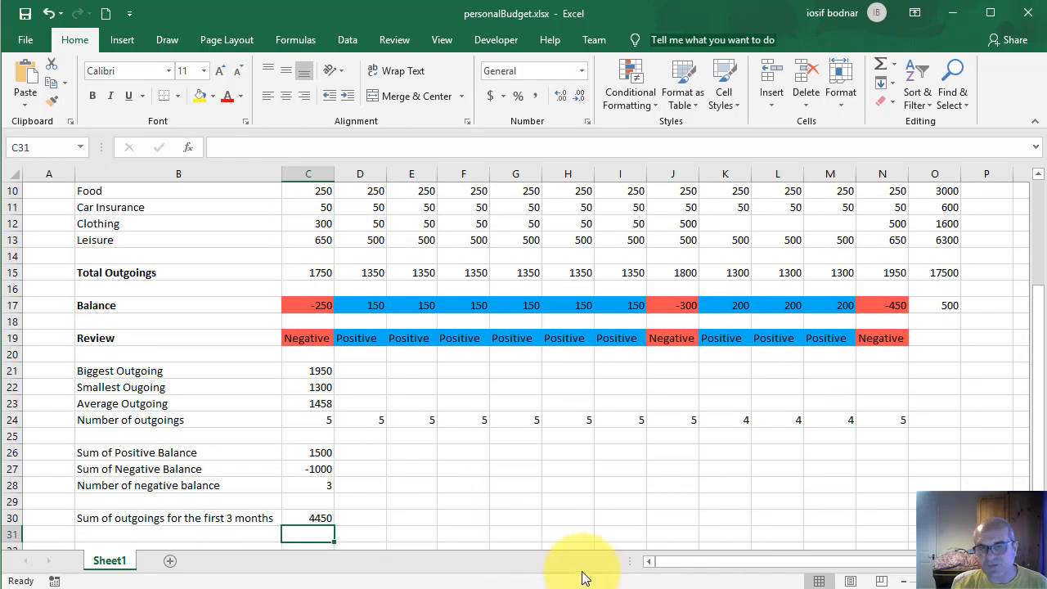
Step: Review the three-range formula in C30 and clear it from the cell while staying in edit mode
click(318, 517)
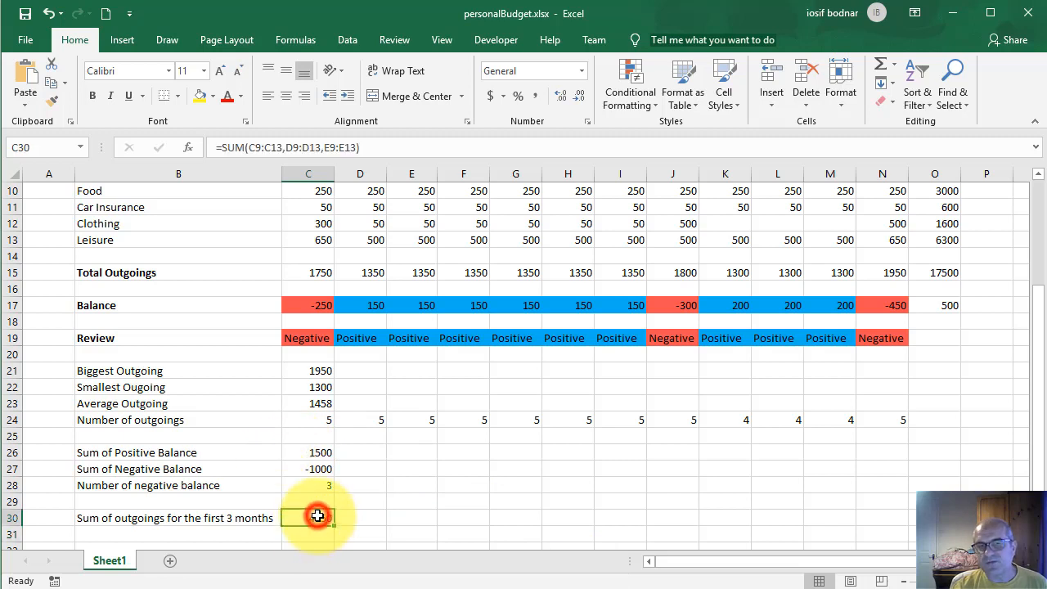
double_click(315, 516)
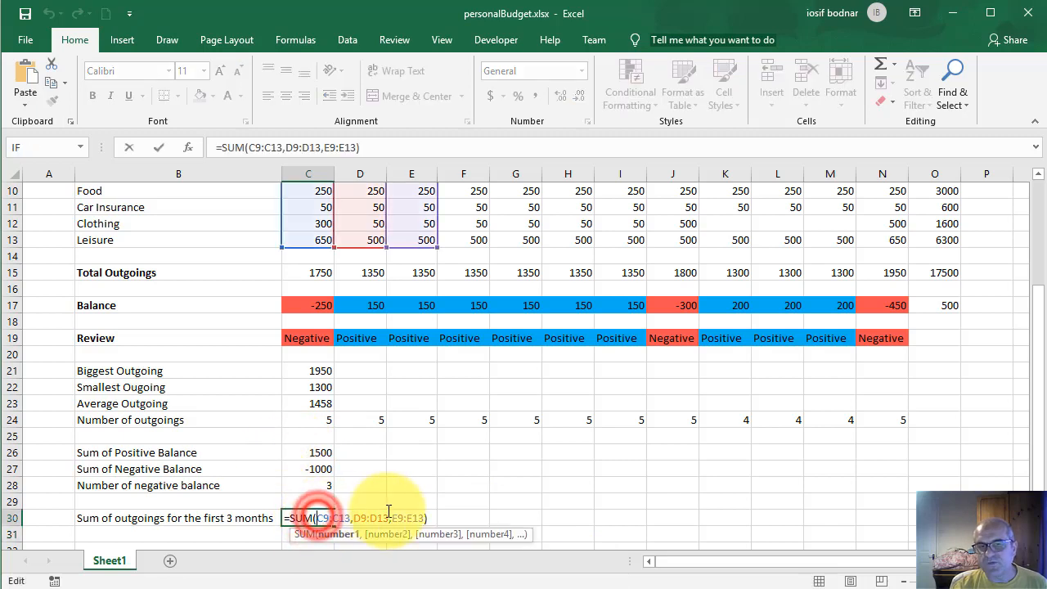
click(435, 516)
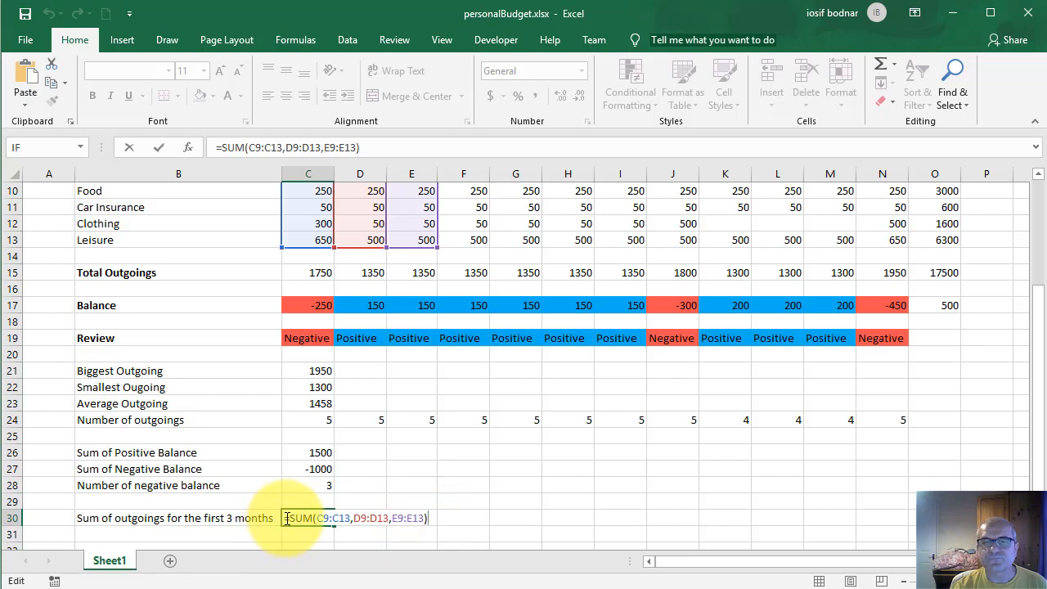
drag(281, 518, 437, 513)
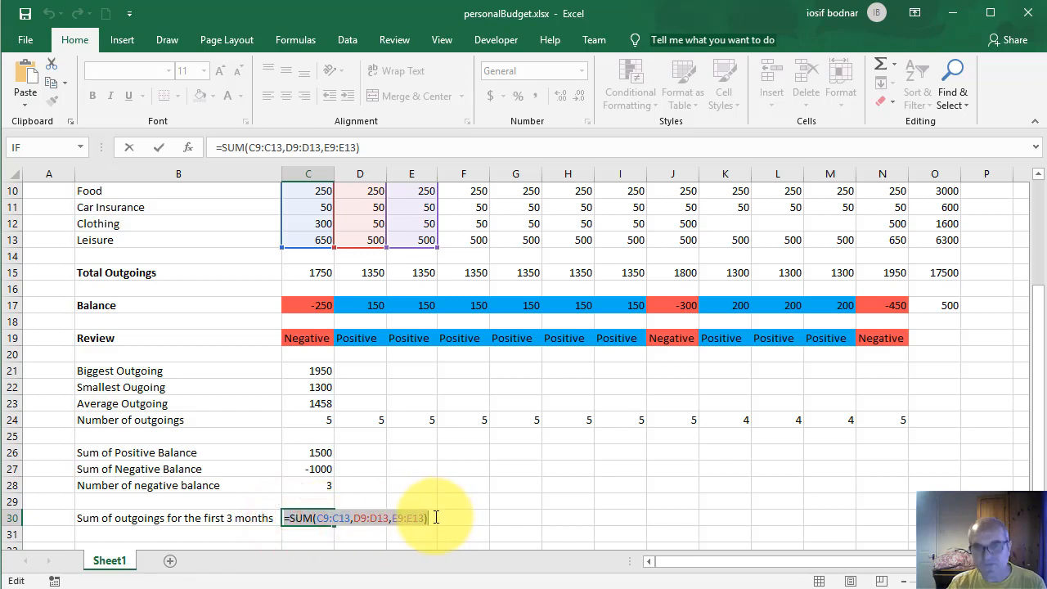
key(BackSpace)
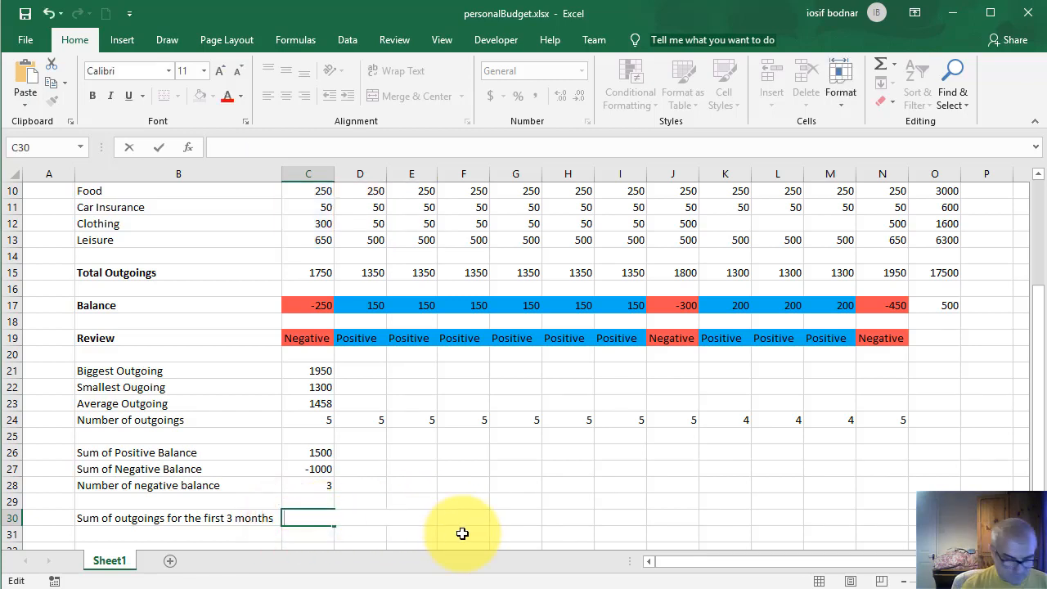
Step: Sum the January to March outgoings in C30 with one continuous range, =SUM(C9:E13), and return to the top of the sheet
text(=sum()
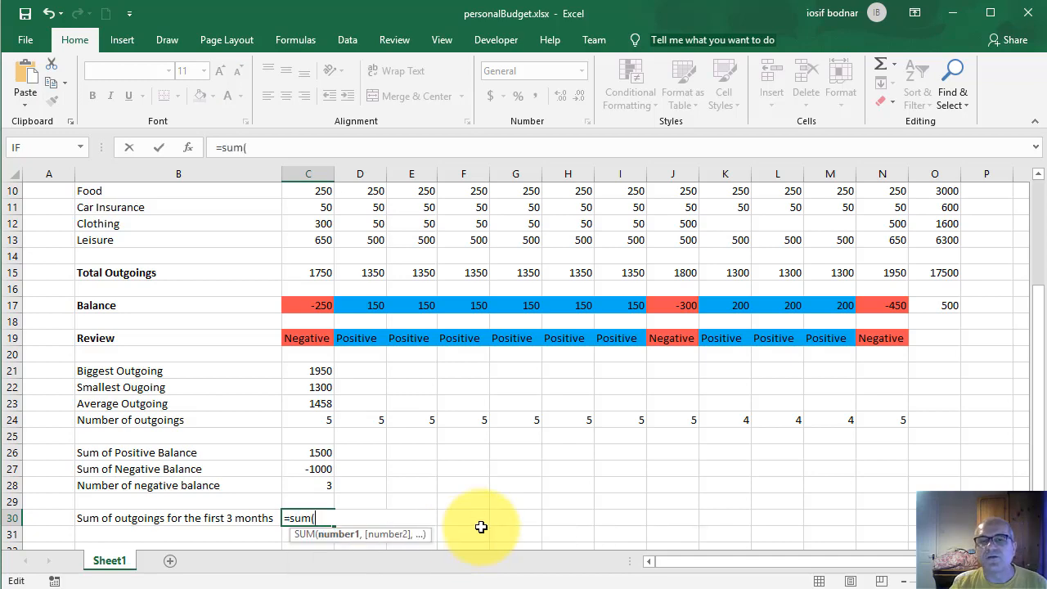
scroll(479, 528, up, 2)
scroll(409, 310, down, 2)
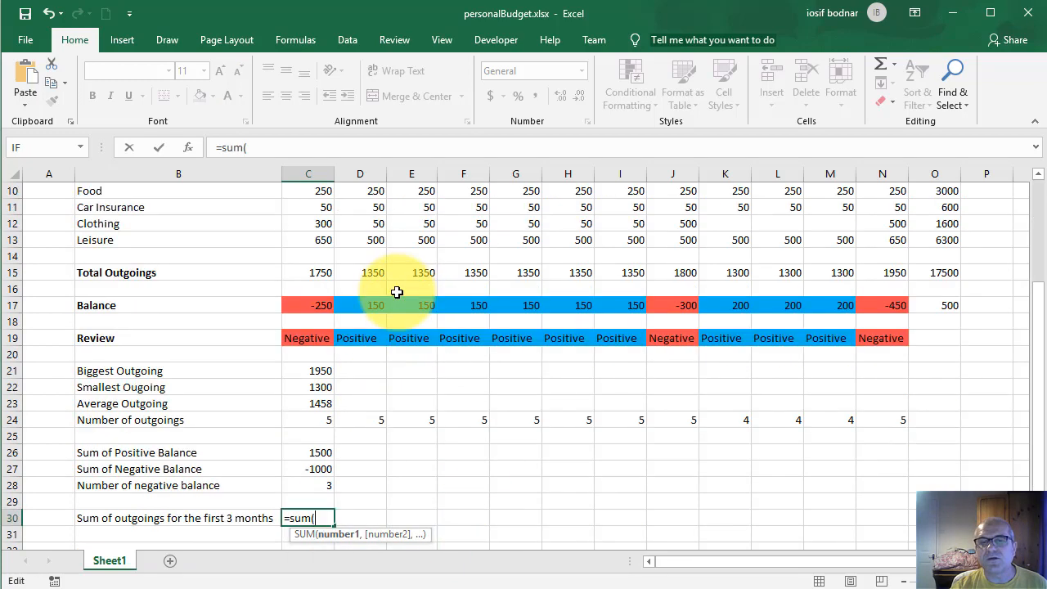
scroll(395, 347, up, 2)
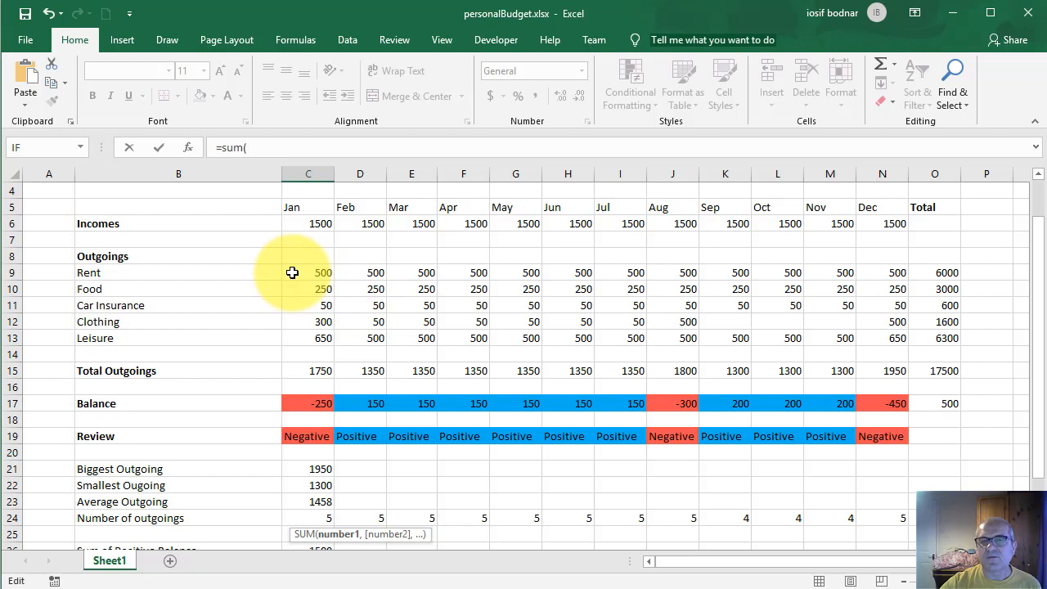
drag(292, 272, 409, 342)
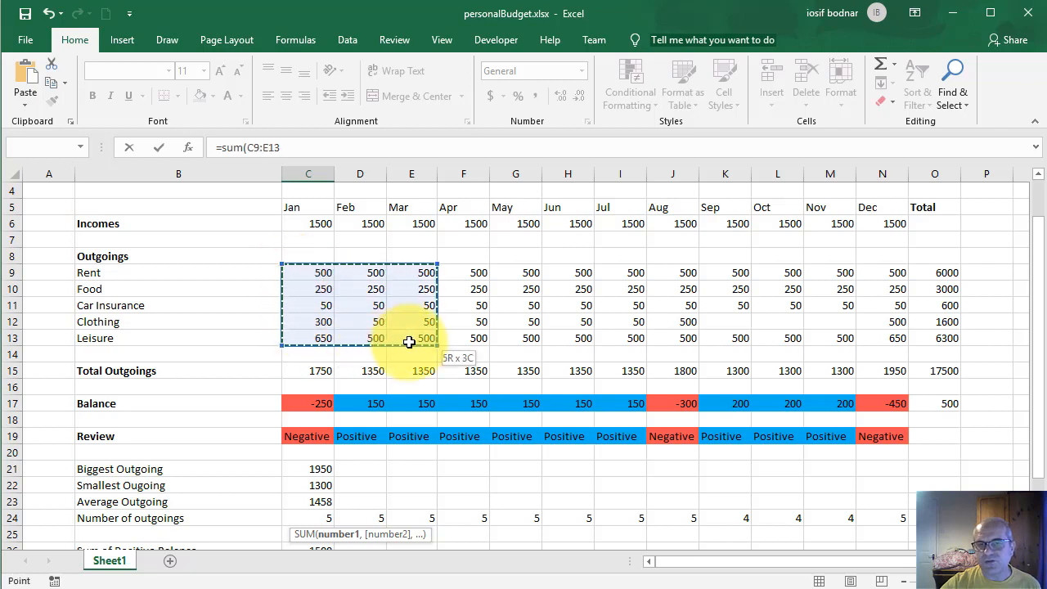
scroll(401, 345, down, 3)
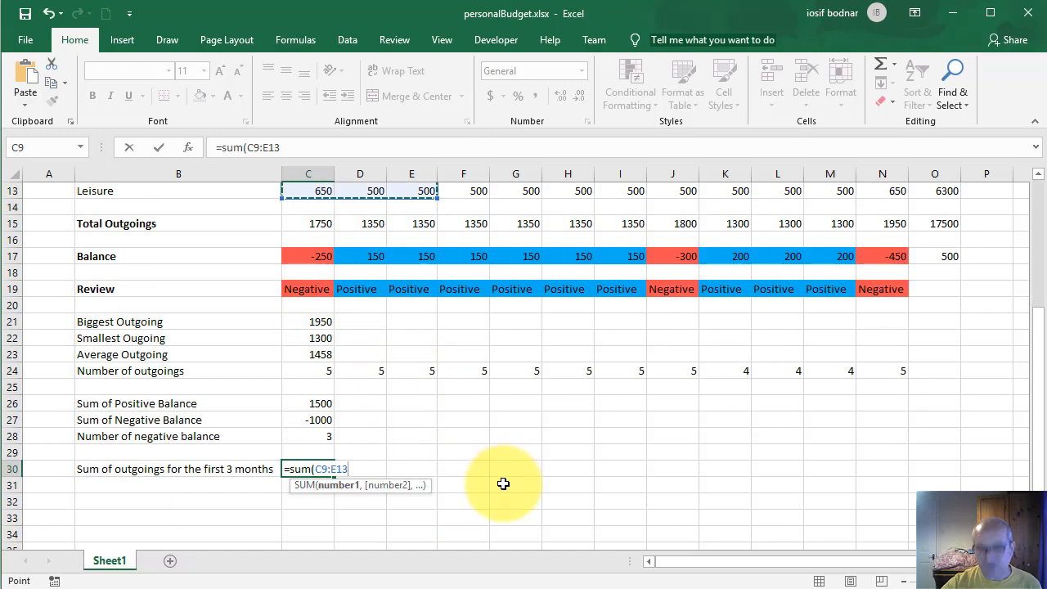
text())
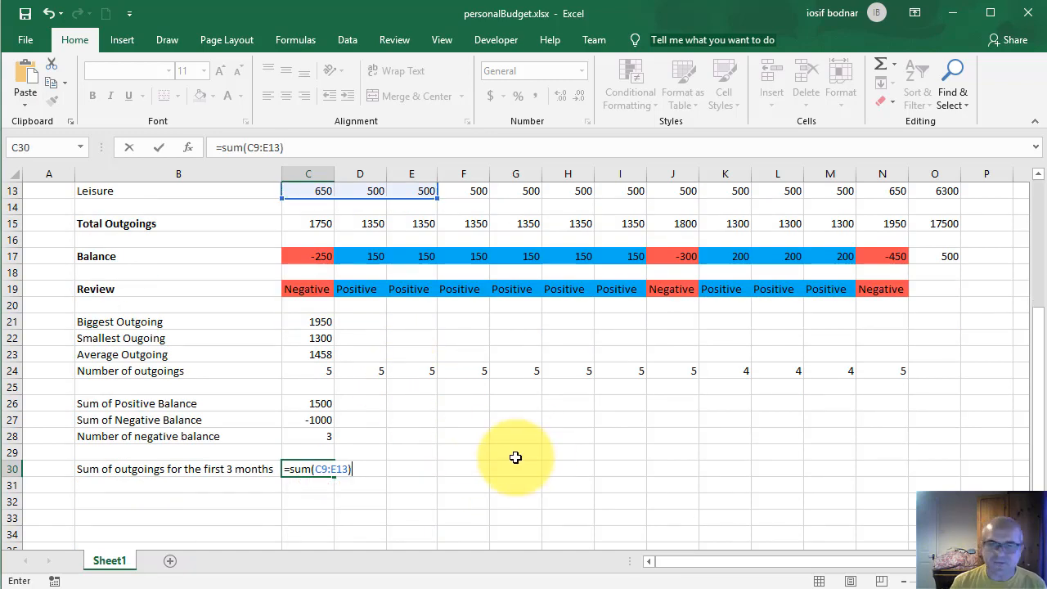
key(Return)
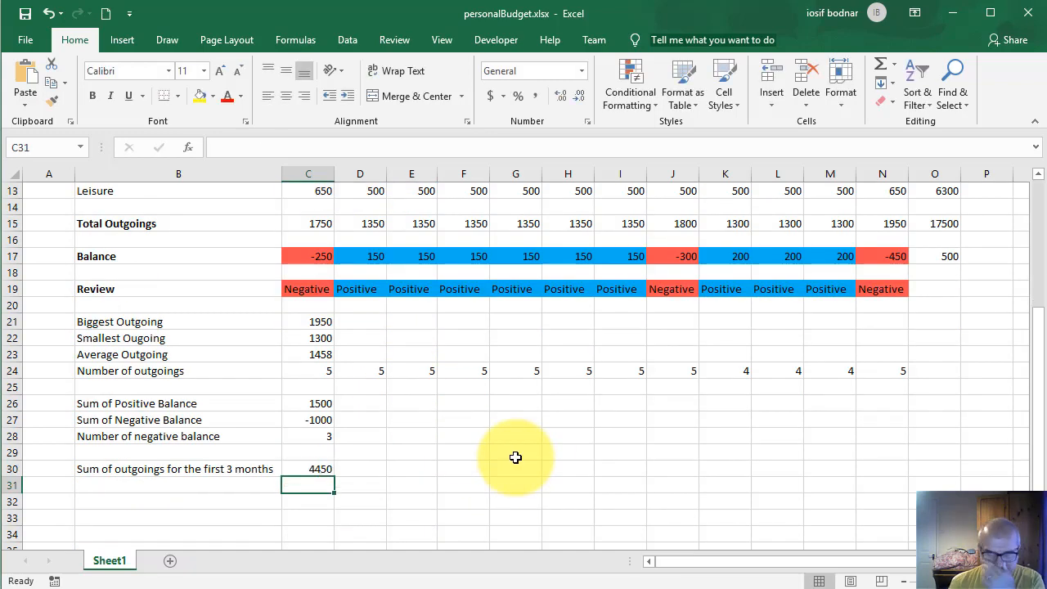
scroll(806, 374, up, 4)
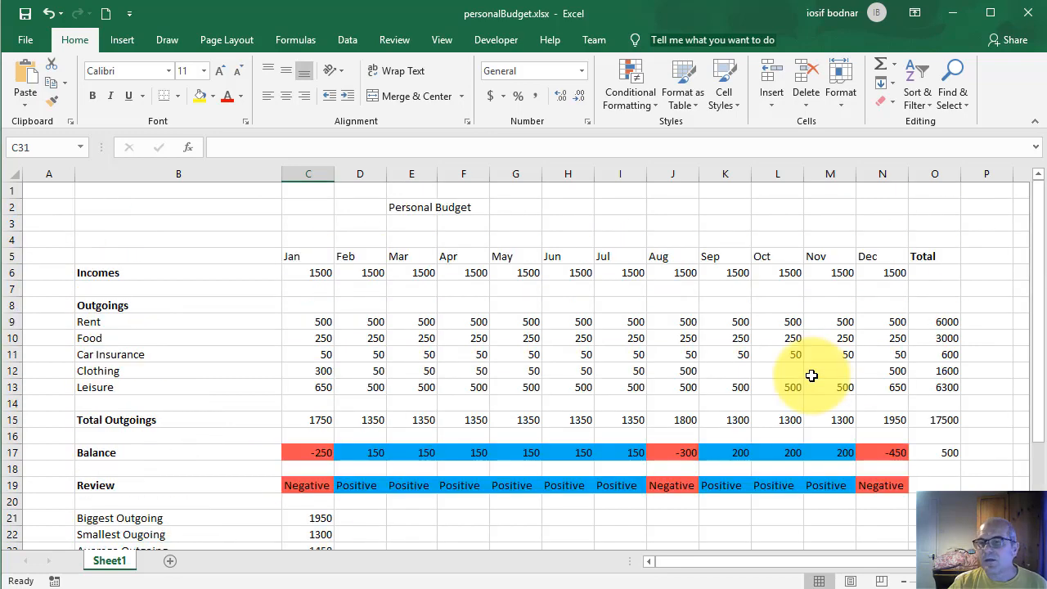